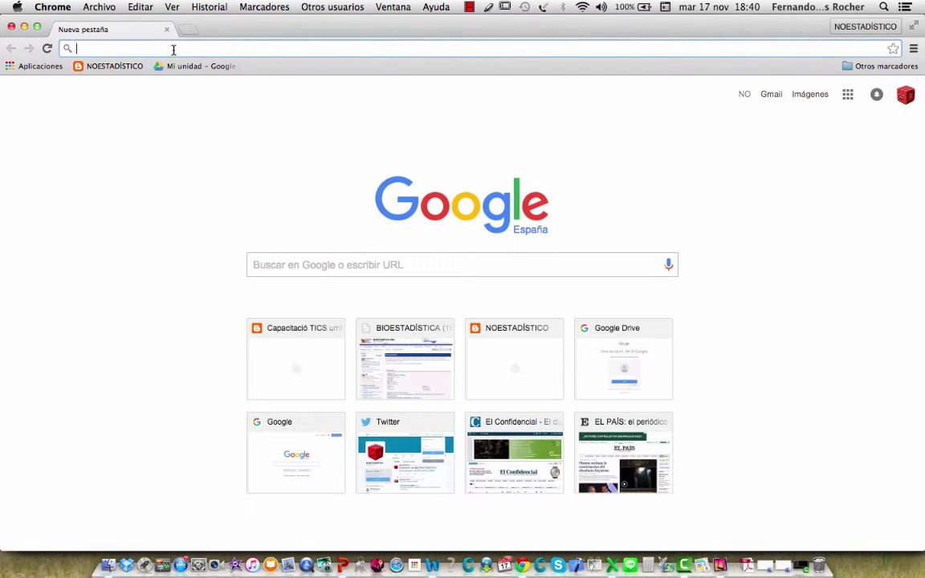
Go to gmail.com in the browser to open the Gmail inbox
text(gamil.com)
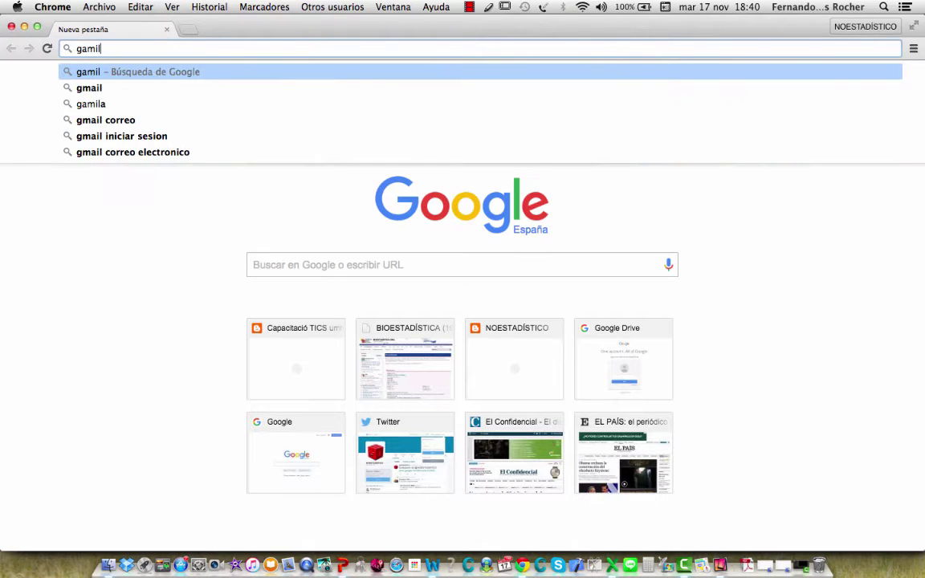
key(BackSpace)
key(BackSpace)
key(BackSpace)
key(BackSpace)
key(BackSpace)
key(BackSpace)
key(BackSpace)
key(BackSpace)
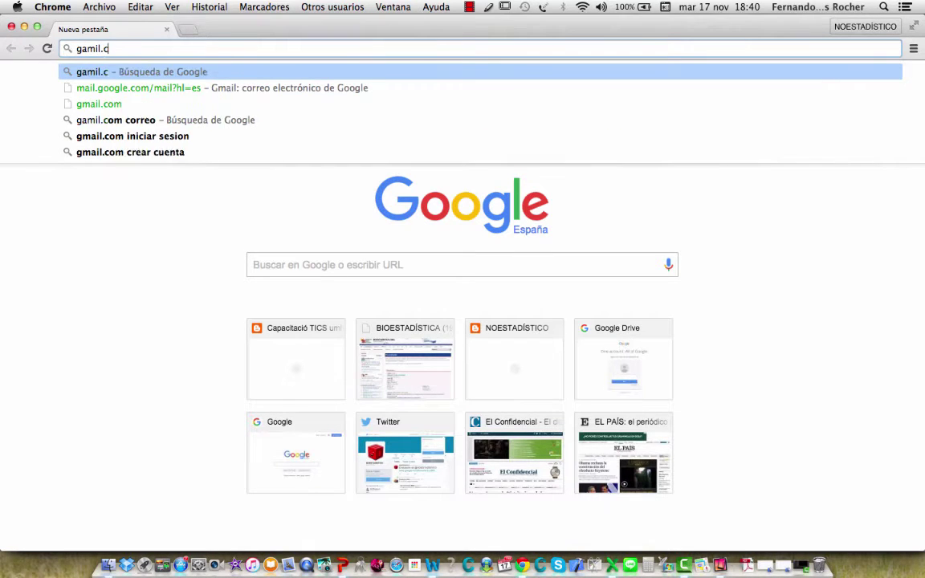
text(,ail.com)
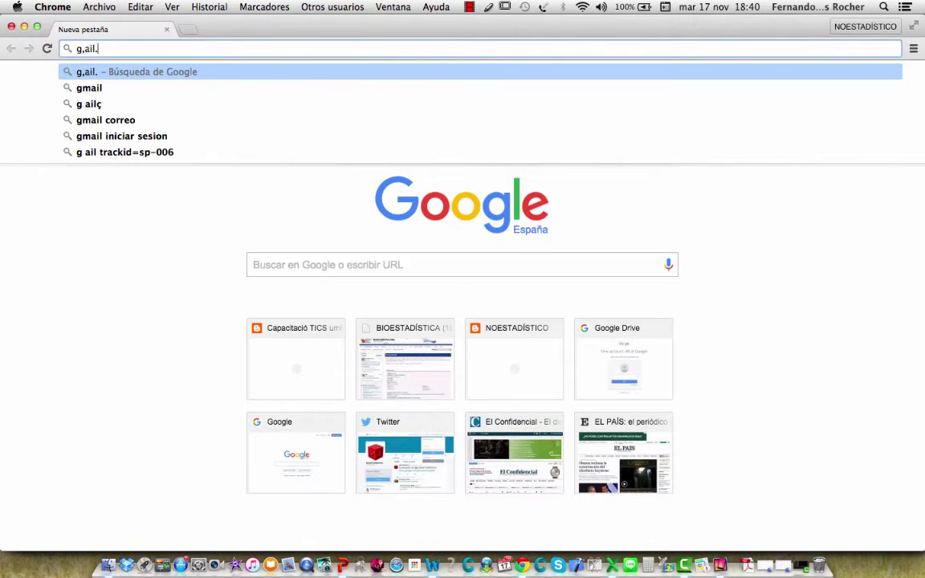
key(BackSpace)
key(BackSpace)
key(BackSpace)
key(BackSpace)
key(BackSpace)
key(BackSpace)
key(BackSpace)
key(BackSpace)
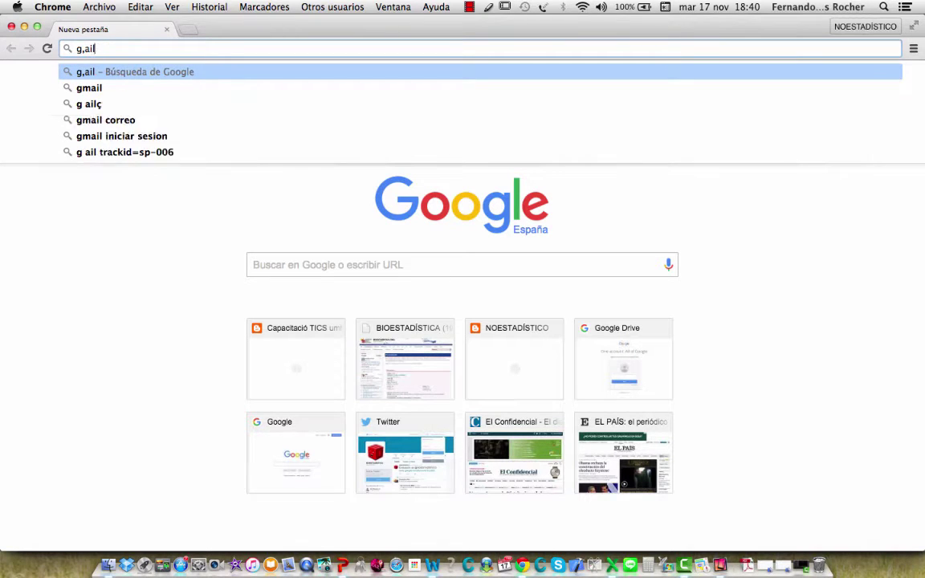
text(,a)
key(BackSpace)
key(BackSpace)
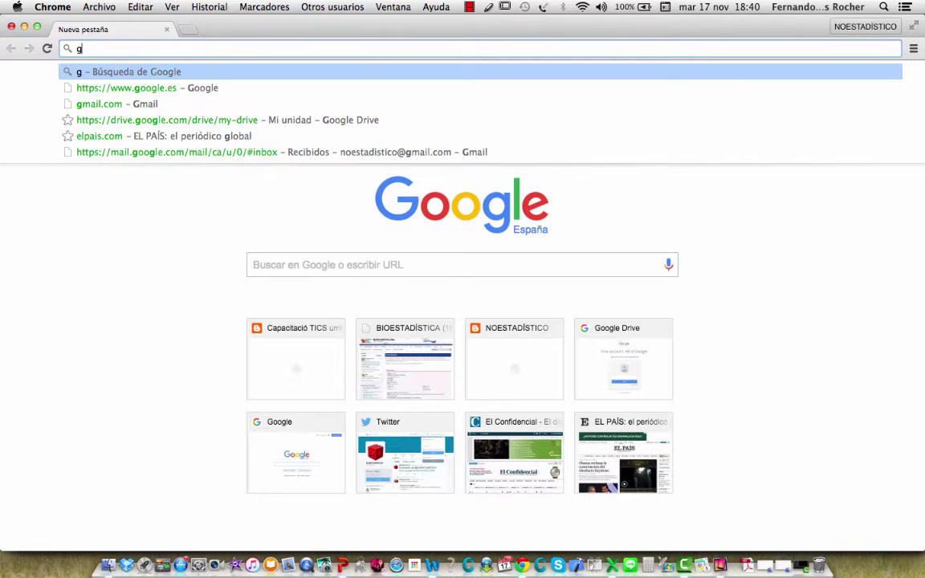
text(mail.com)
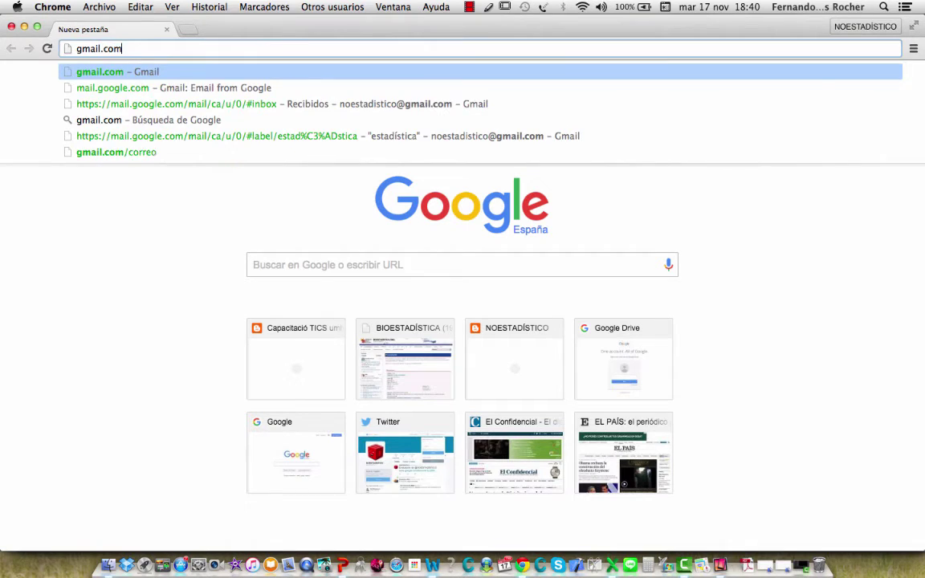
key(Return)
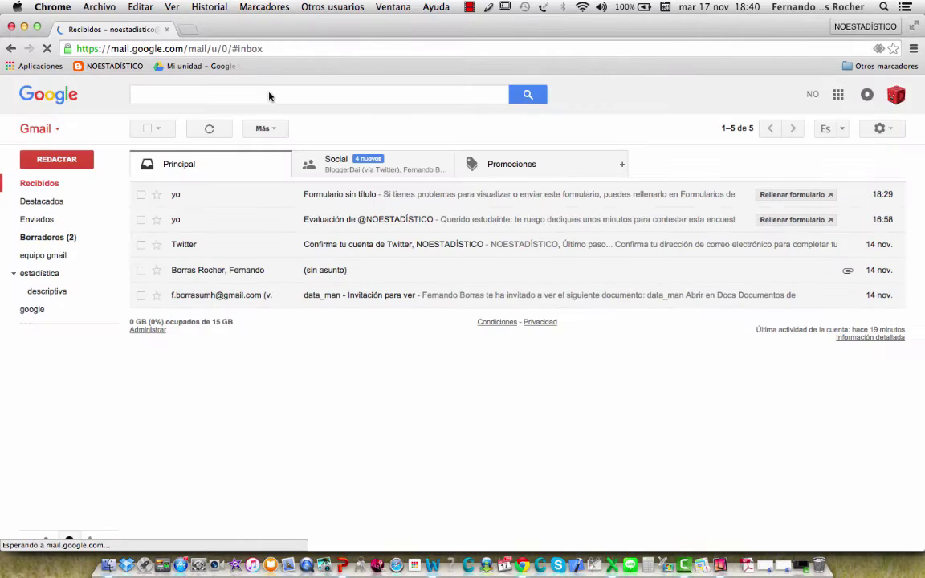
Bookmark the Gmail inbox page in the bookmarks bar, keeping the suggested name
click(277, 6)
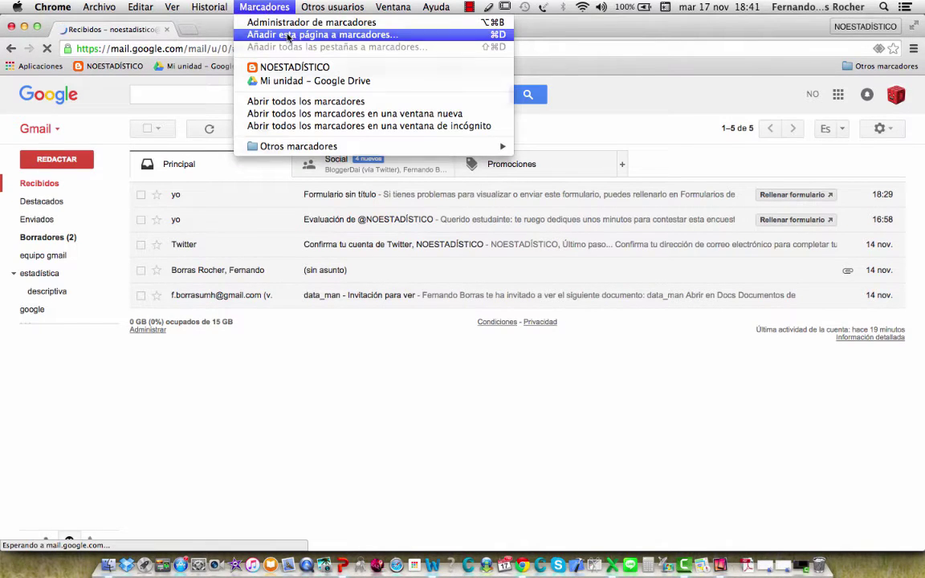
click(287, 35)
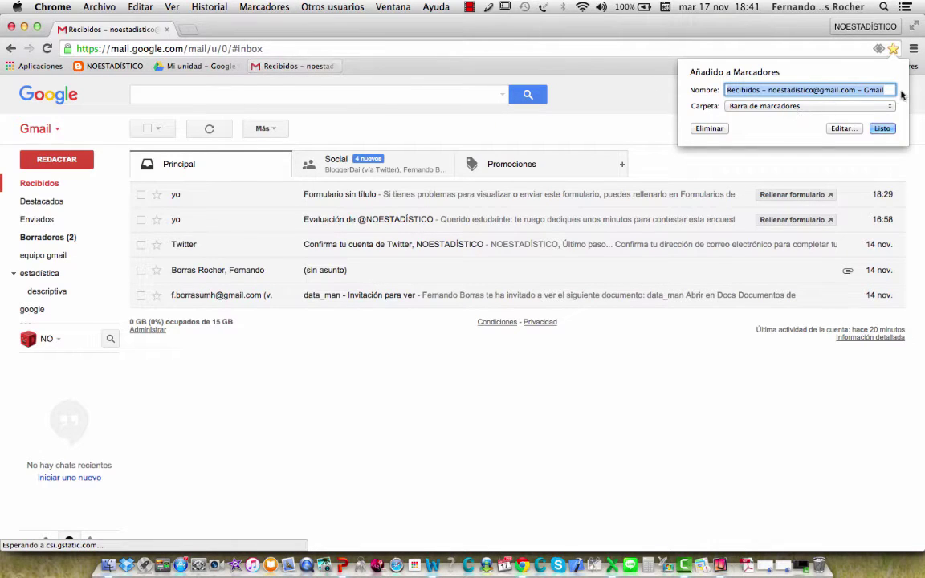
click(882, 128)
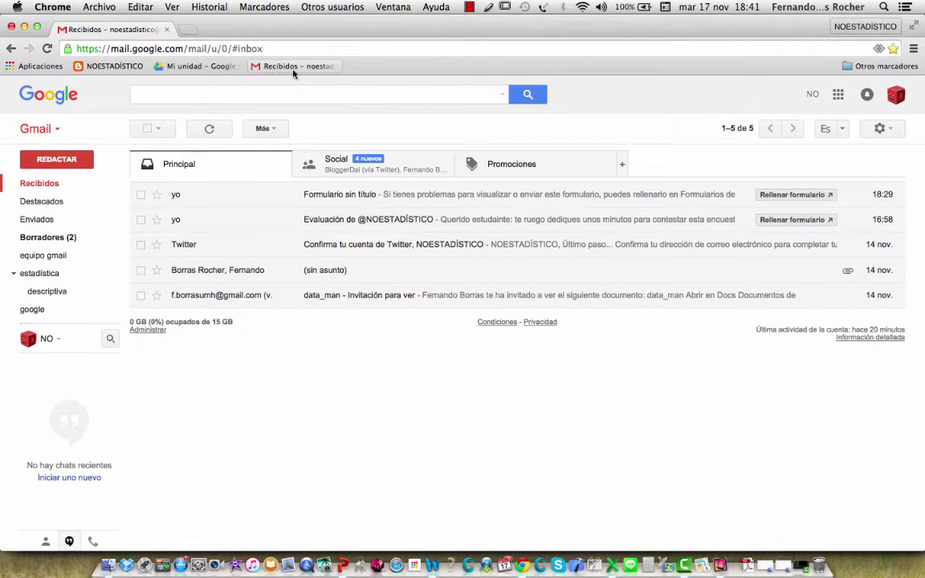
Close the Gmail page, open the bookmarked Google Drive page and create a new Google Forms form
click(168, 30)
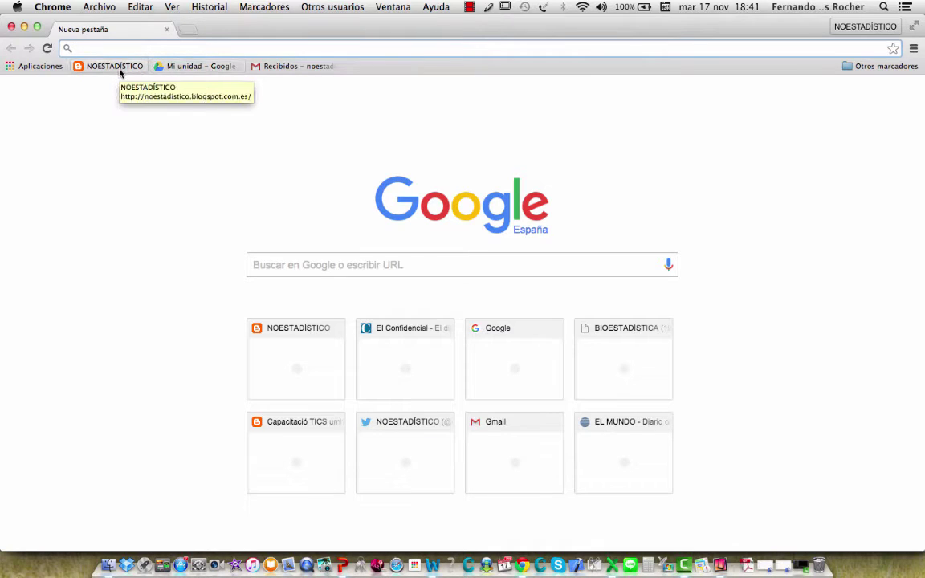
click(203, 70)
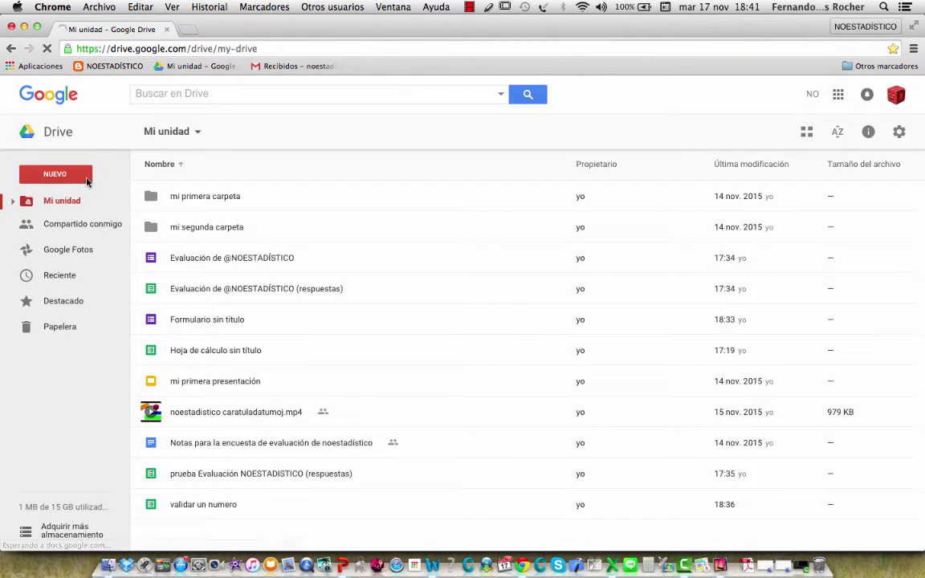
click(54, 173)
mouse_move(104, 354)
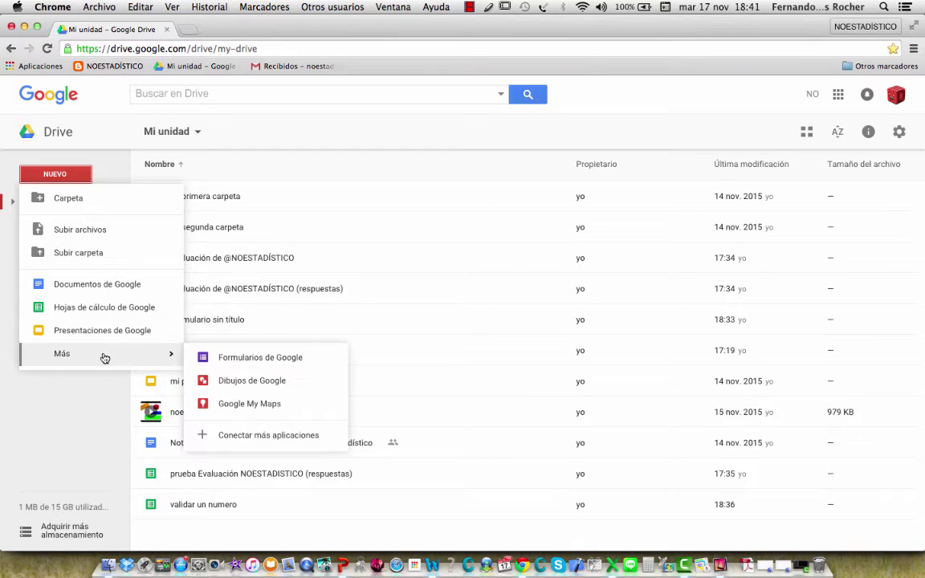
click(290, 369)
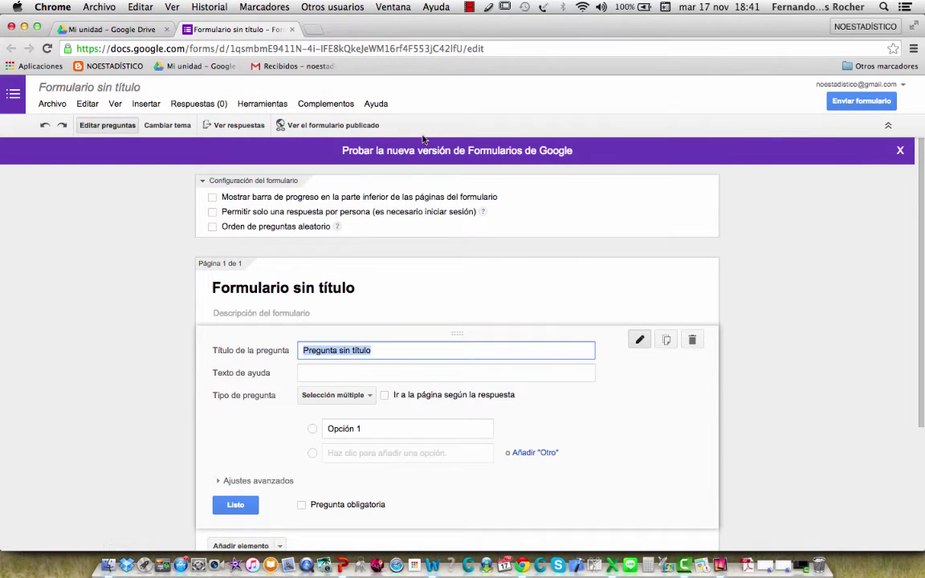
Switch the form to the new version of Google Forms and decline the guided tour
click(532, 158)
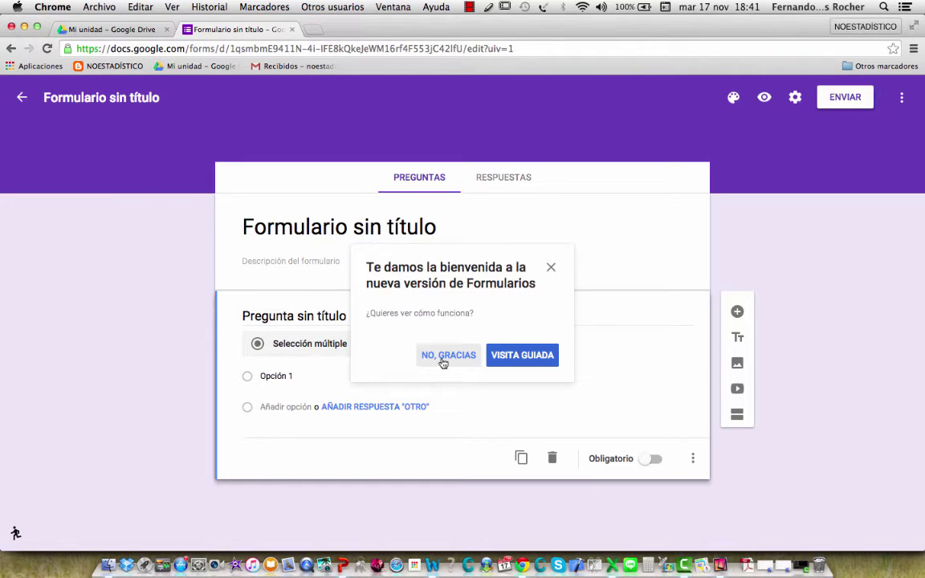
click(442, 362)
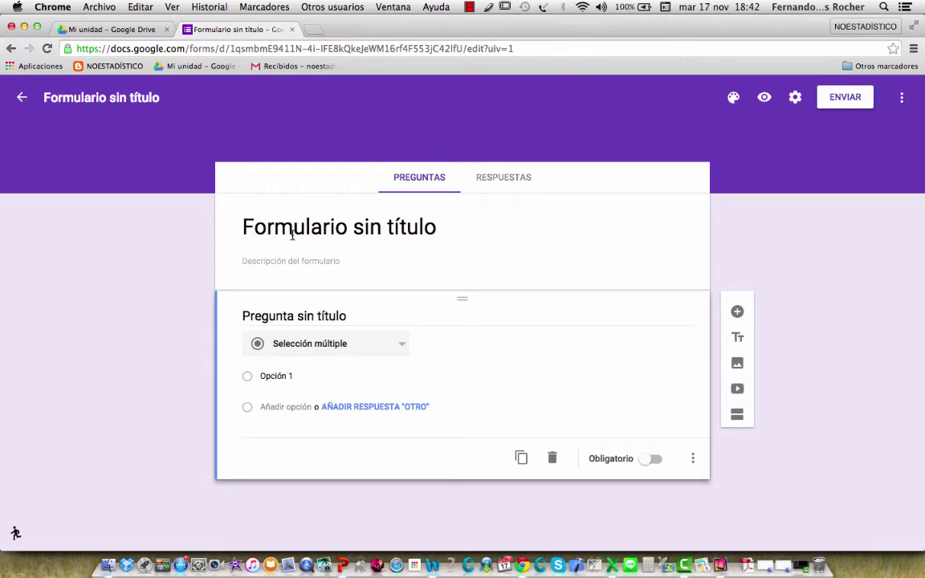
Set the form title to "Evaluación del perfil de estudiantes del bootcamp para no estadísticos", copied from the open Word document
click(433, 566)
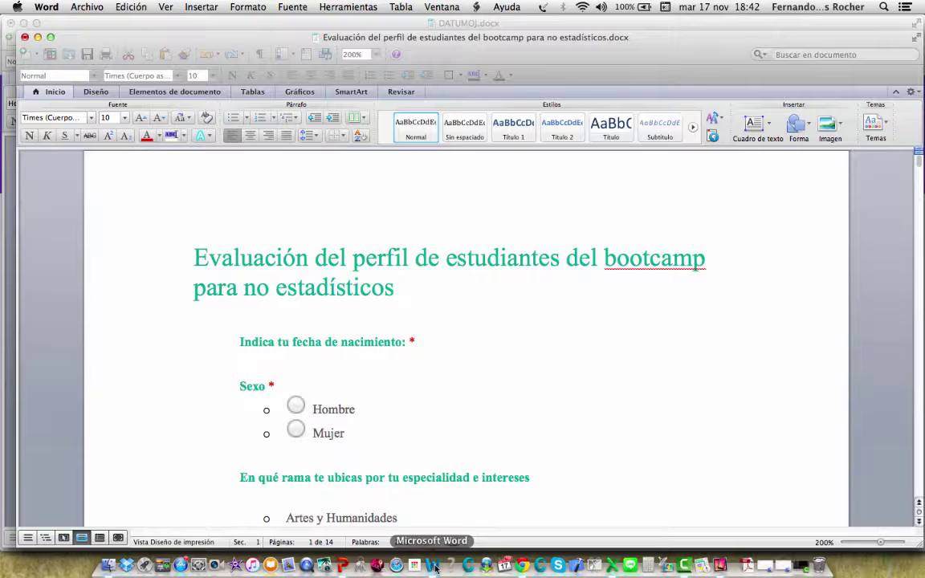
drag(190, 258, 329, 273)
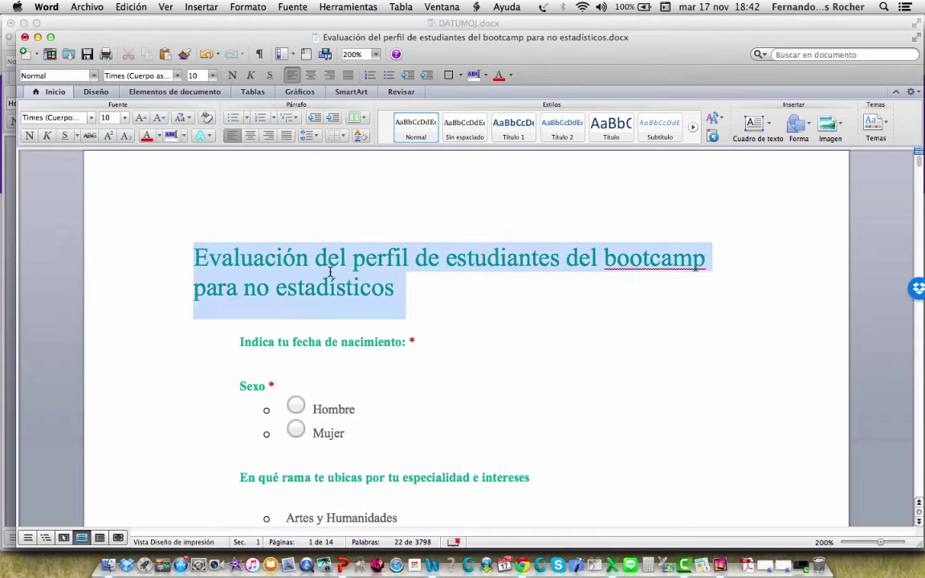
drag(384, 287, 395, 288)
key(super+c)
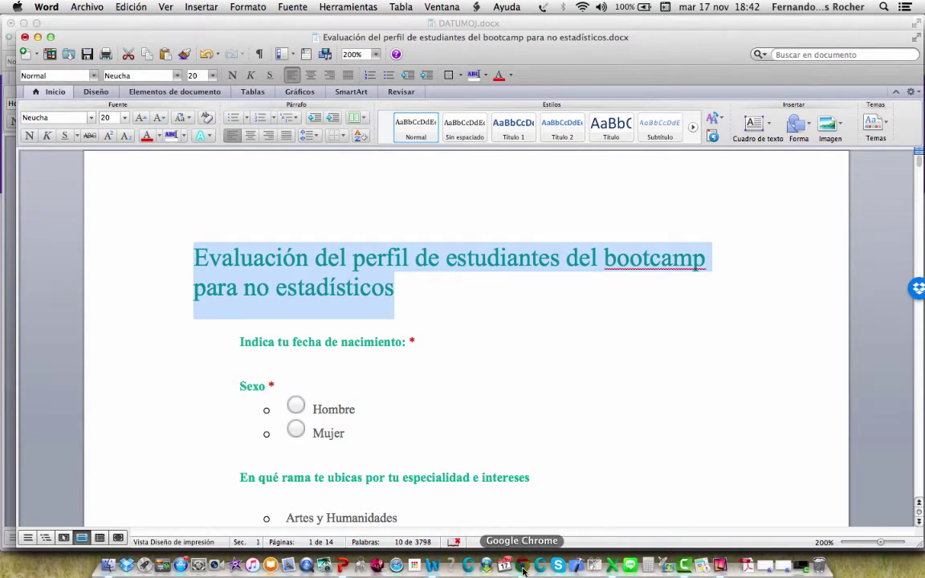
click(463, 518)
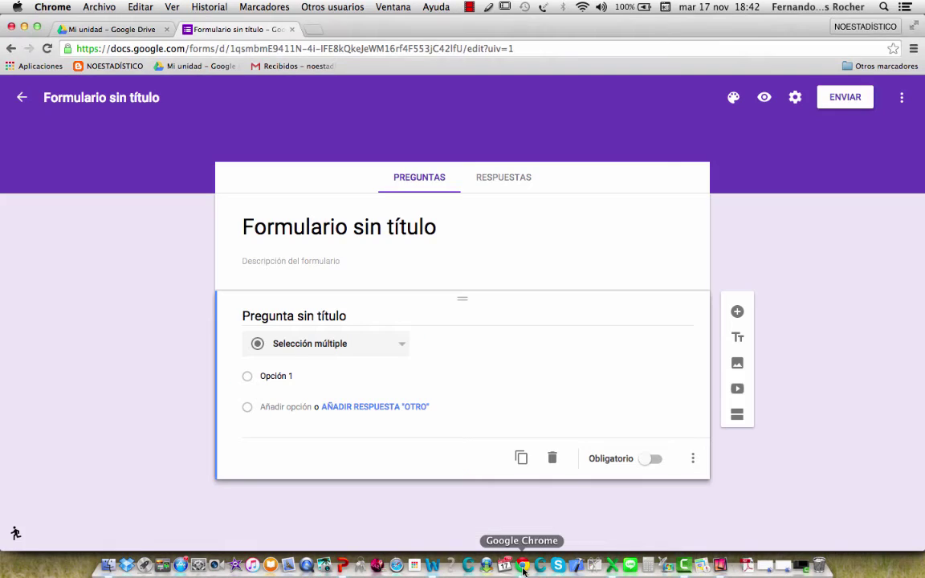
click(249, 227)
key(super+v)
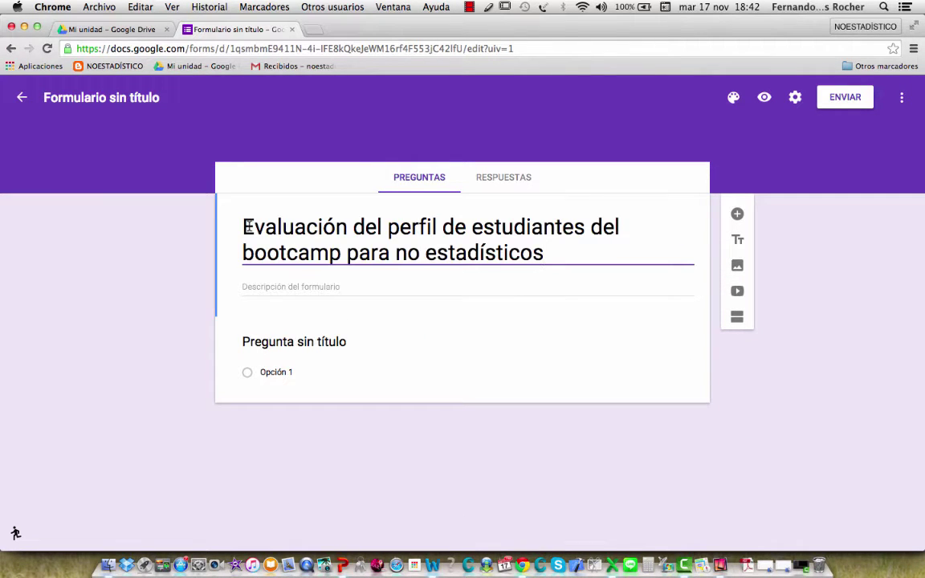
Replace the first question's title with "Indica tu fecha de nacimiento:", copied from the Word document
click(436, 569)
triple_click(236, 298)
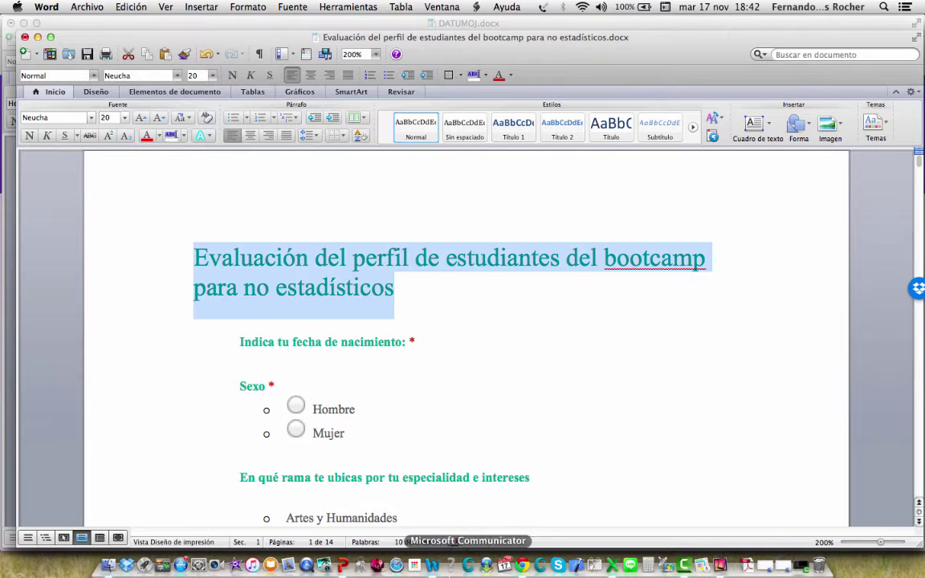
click(532, 567)
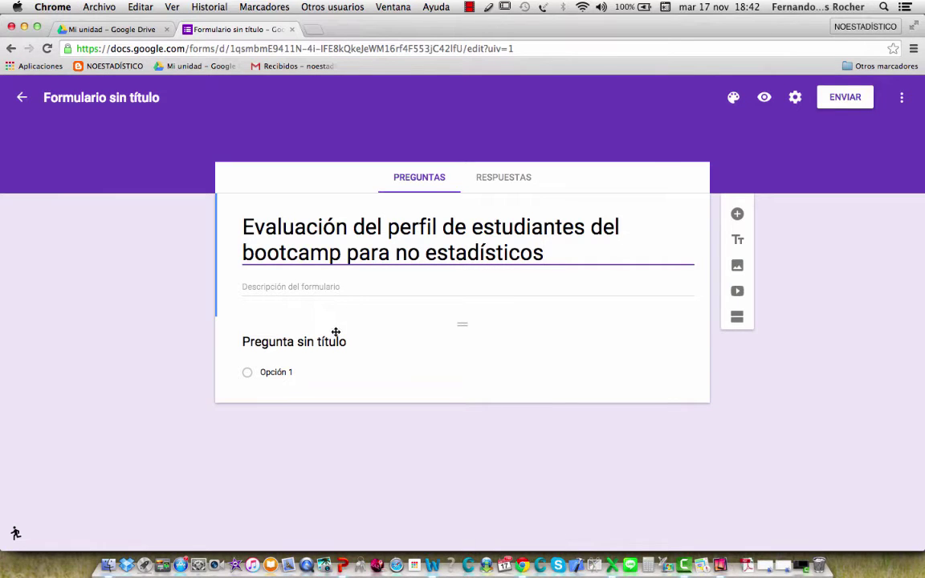
click(279, 345)
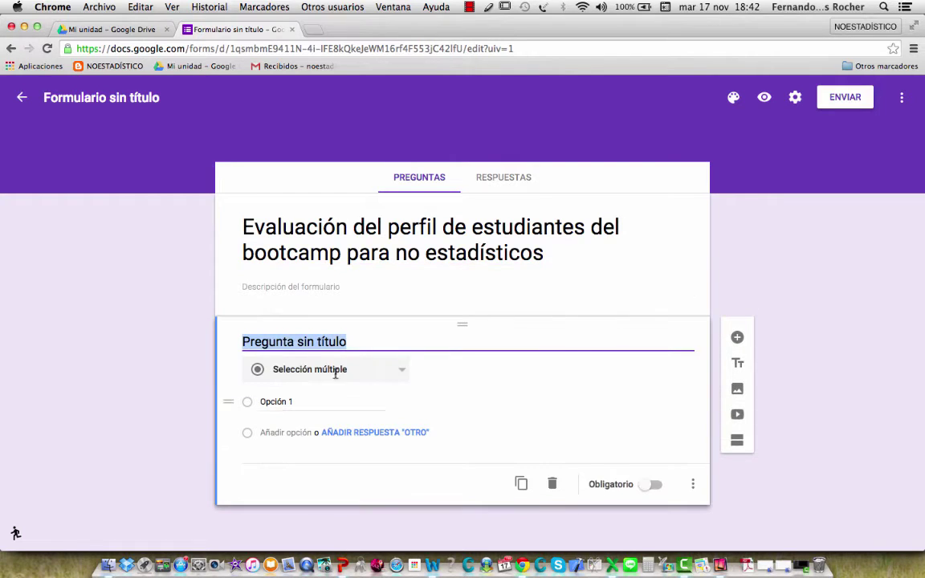
click(432, 566)
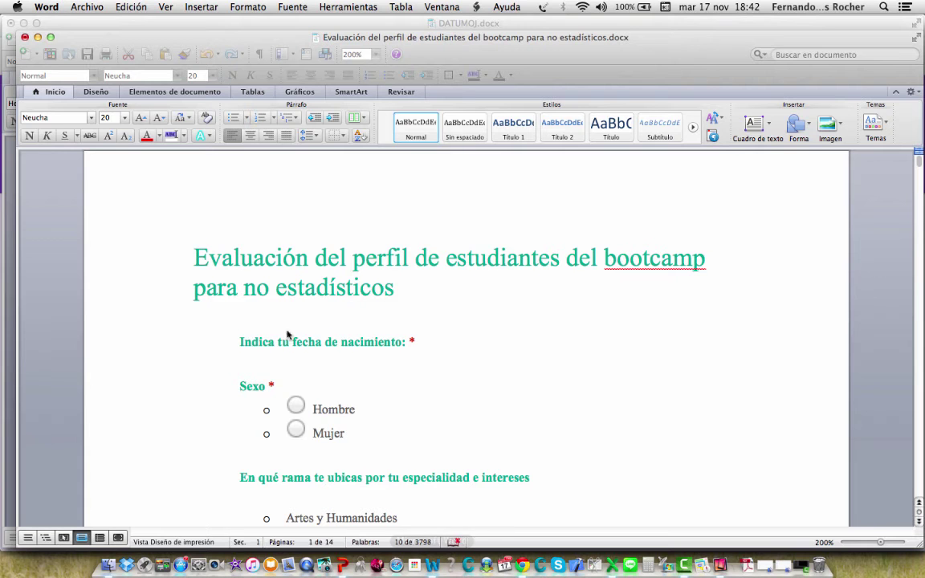
drag(243, 342, 409, 344)
key(super+c)
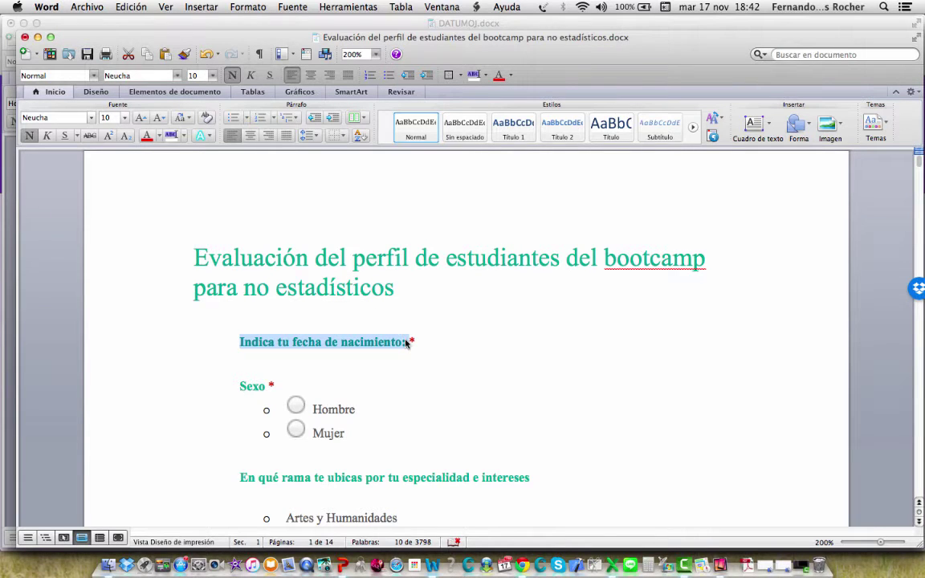
click(521, 565)
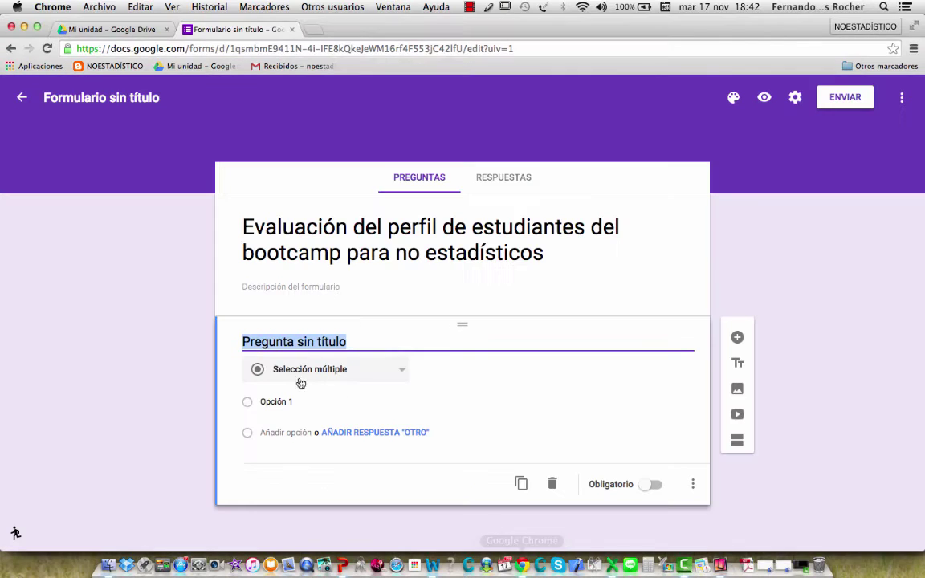
click(357, 344)
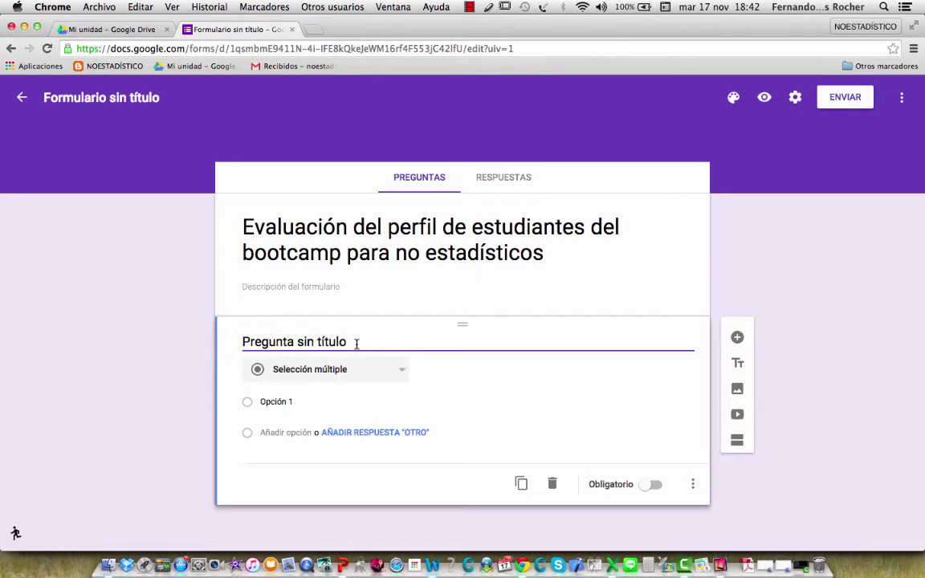
drag(357, 343, 241, 342)
key(super+v)
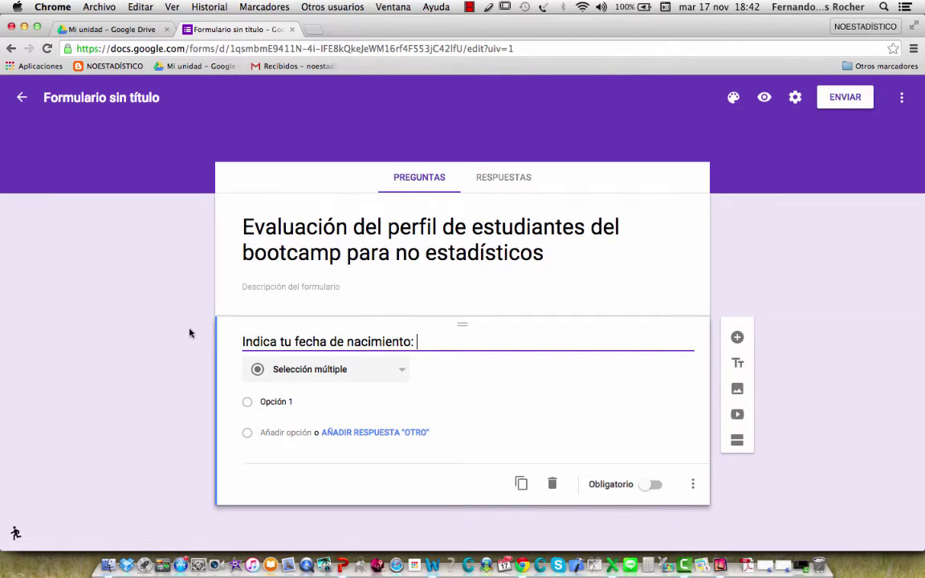
Set the birth date question's type to Fecha and make it required
click(404, 375)
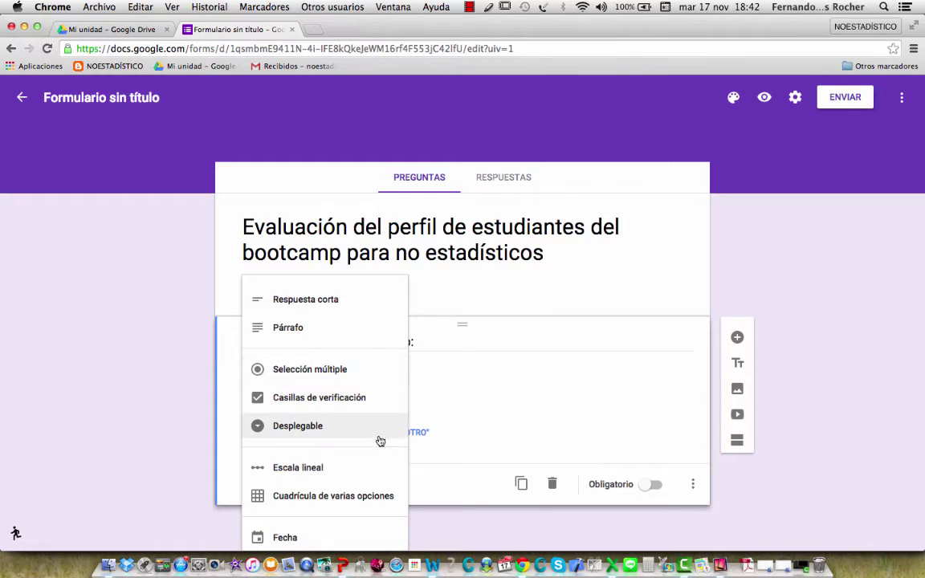
click(368, 542)
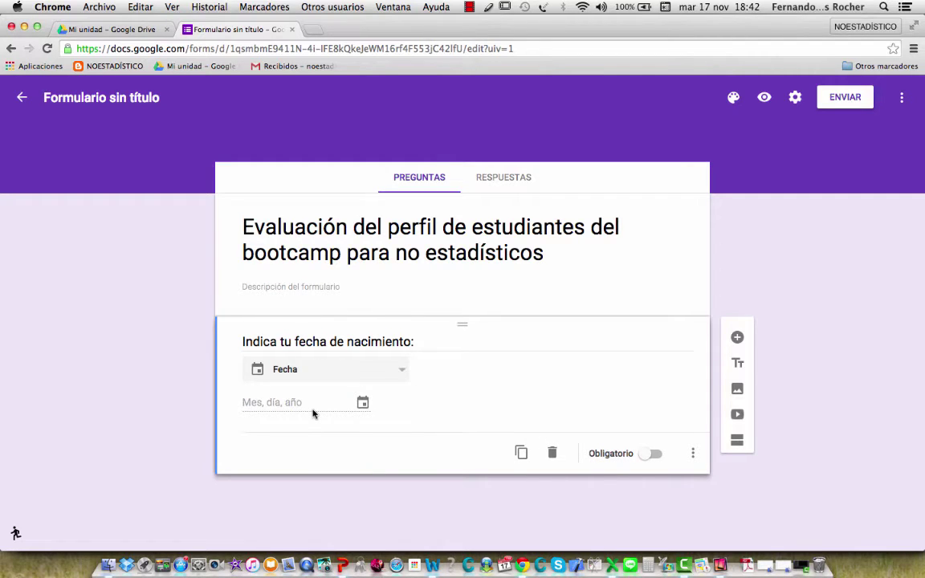
click(658, 455)
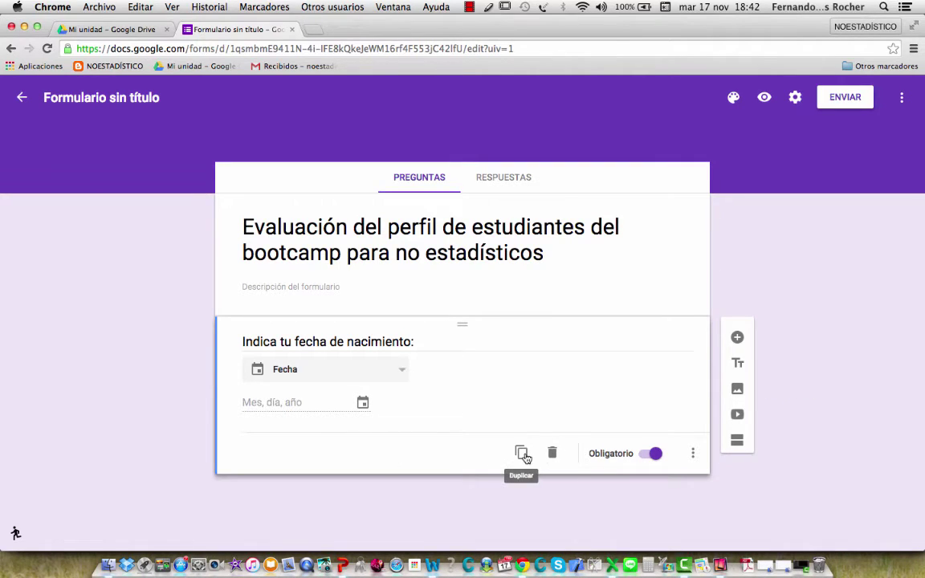
Add a new question after the birth date and title it "Sexo", copied from the Word document
click(739, 336)
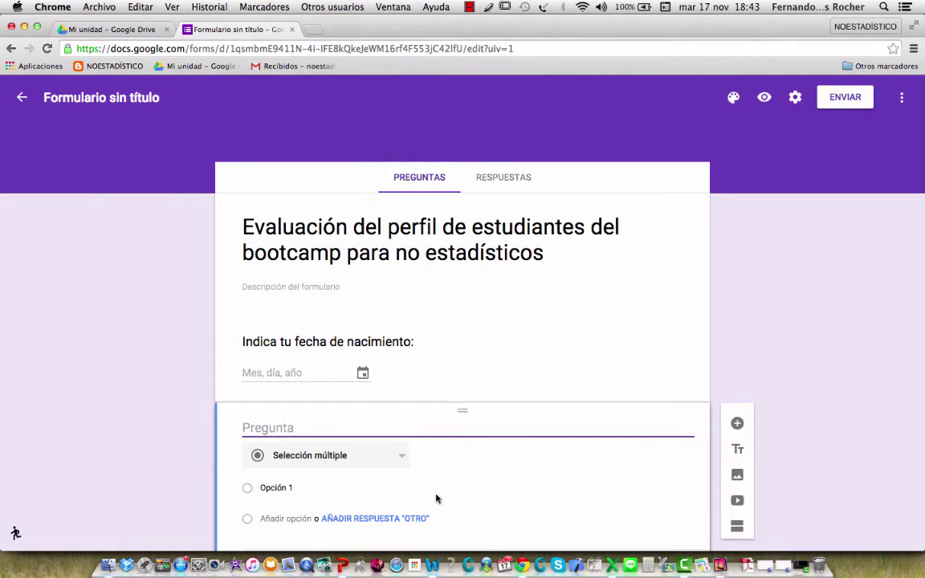
click(435, 566)
drag(239, 341, 267, 388)
key(super+c)
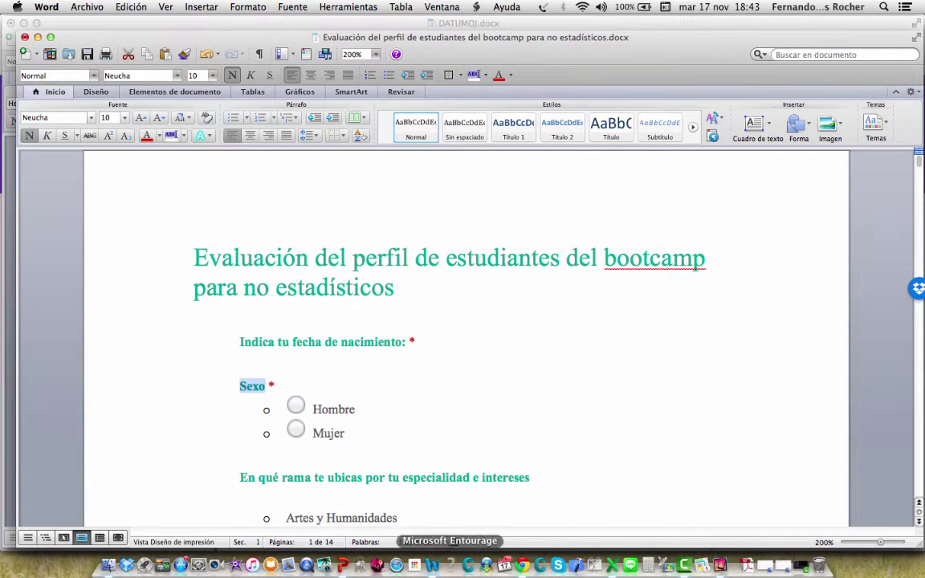
click(524, 567)
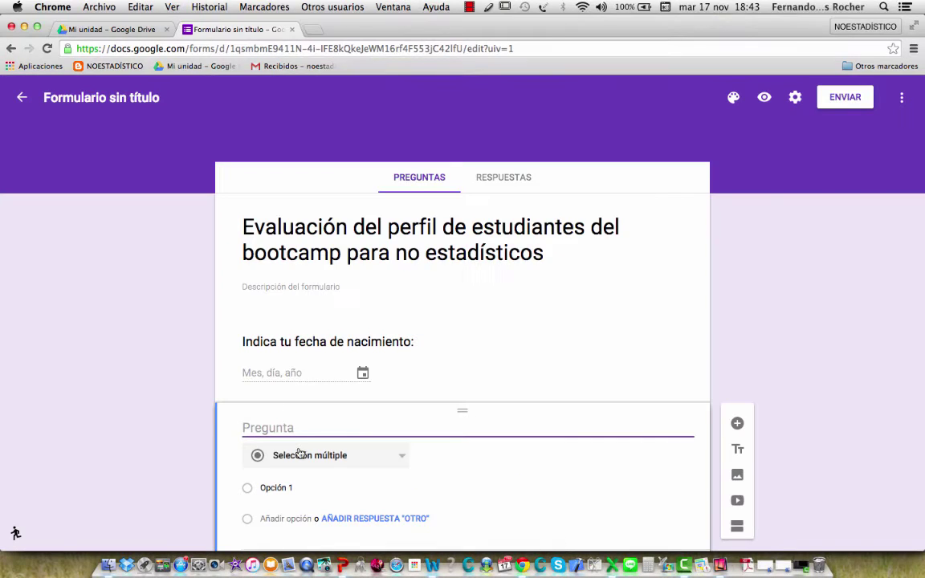
key(super+v)
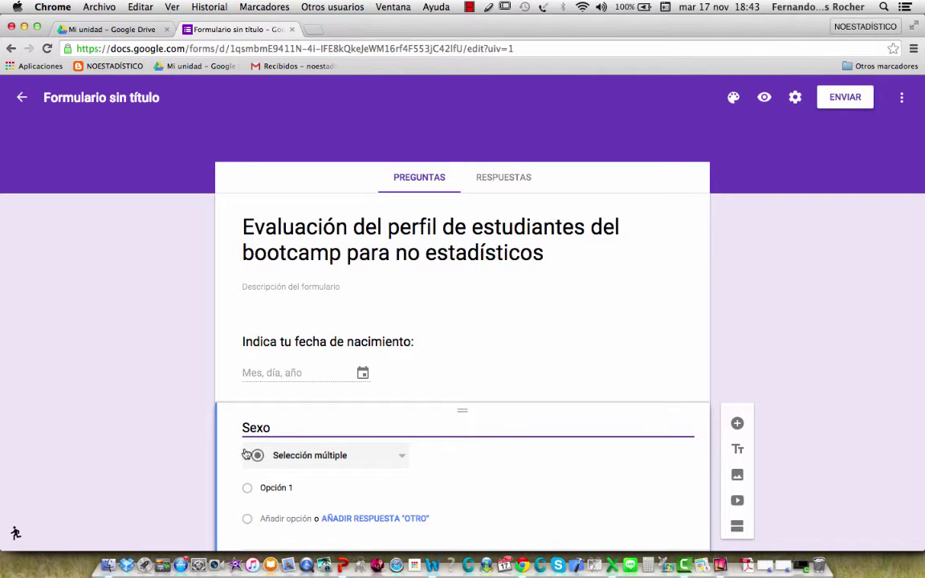
Give the Sexo question the options "Hombre" and "Mujer" and make it required
click(272, 487)
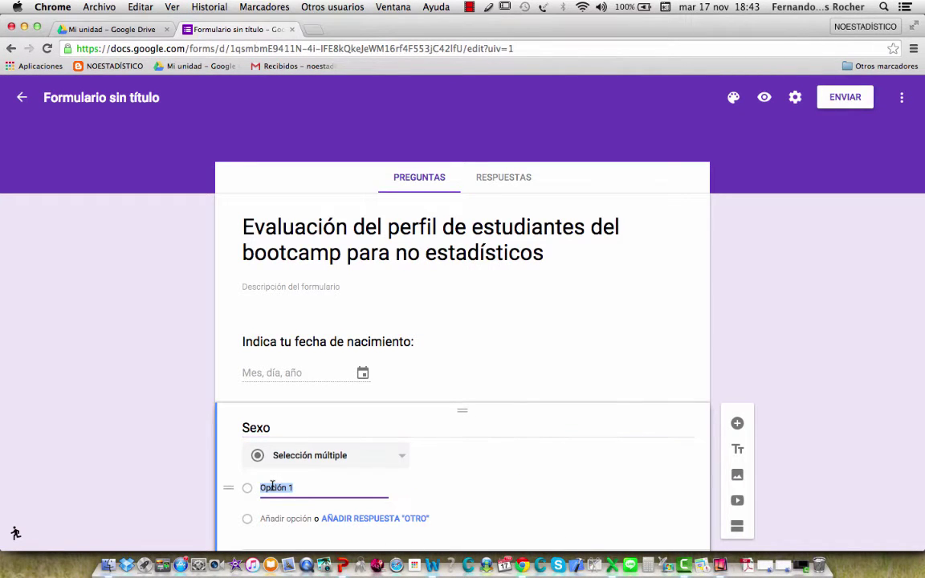
text(Hombre)
key(Return)
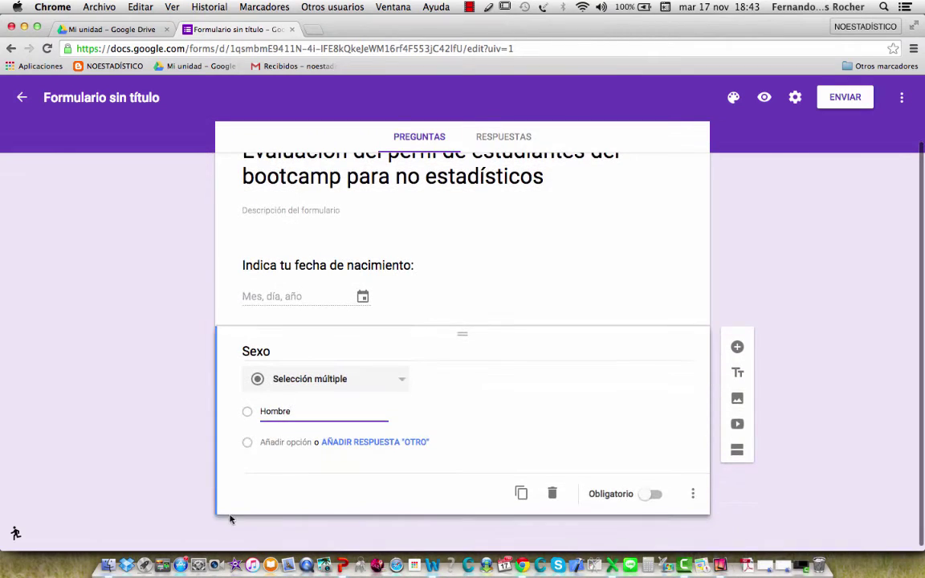
text(Mujer)
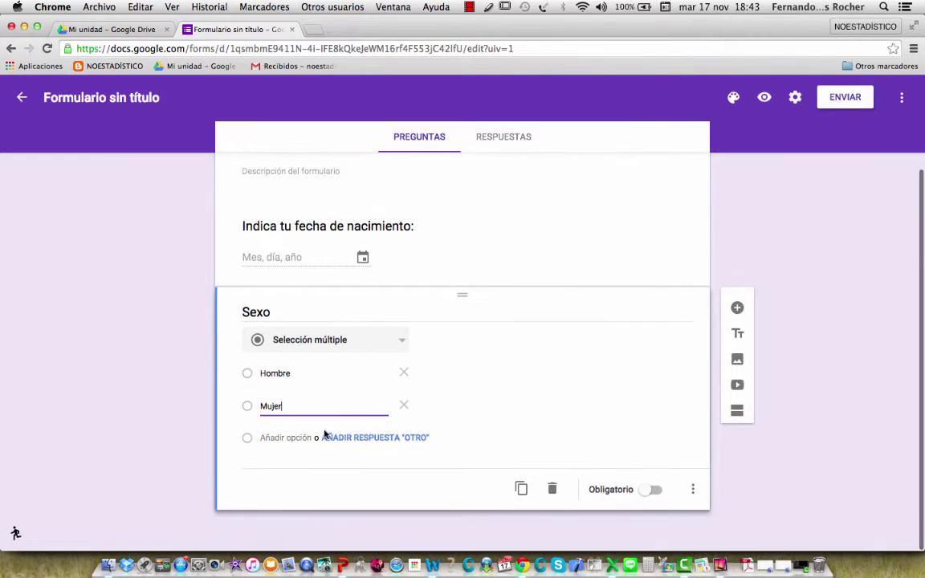
click(653, 490)
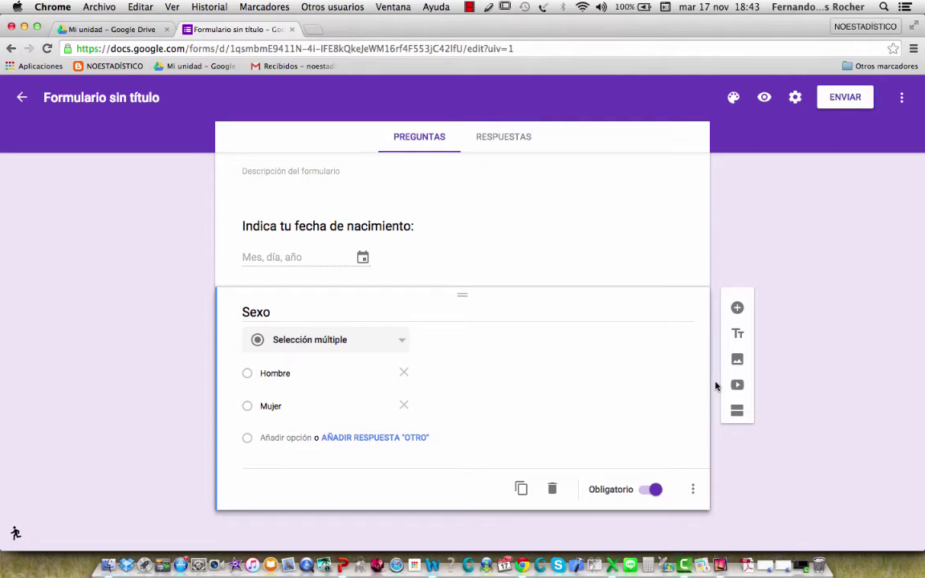
click(695, 491)
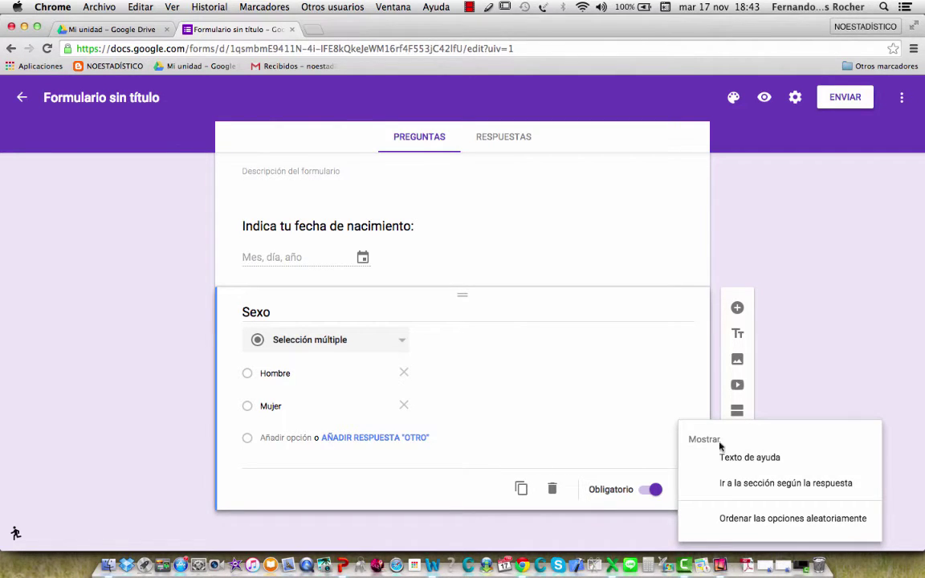
click(667, 250)
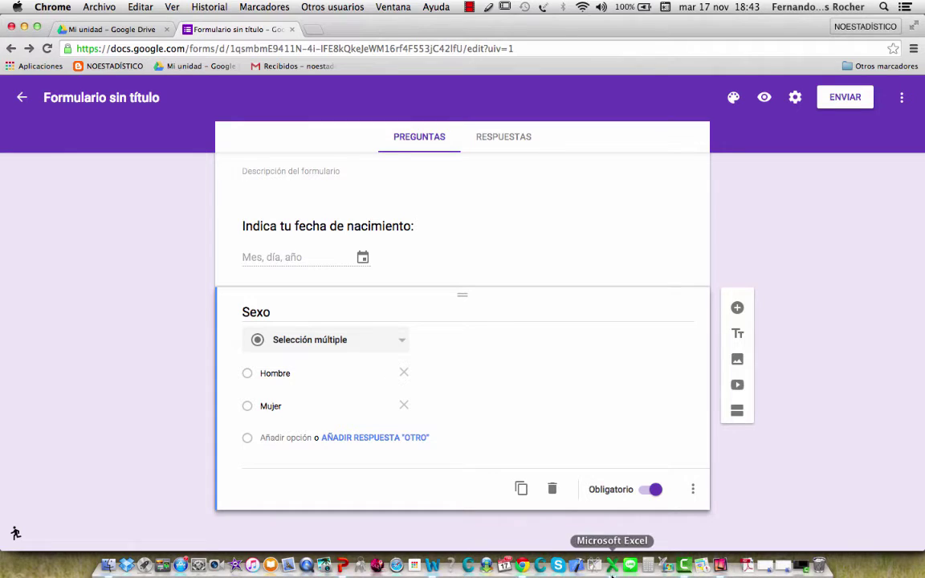
Add a question titled "En qué rama te ubicas por tu especialidad e intereses", copied from the Word document
click(433, 568)
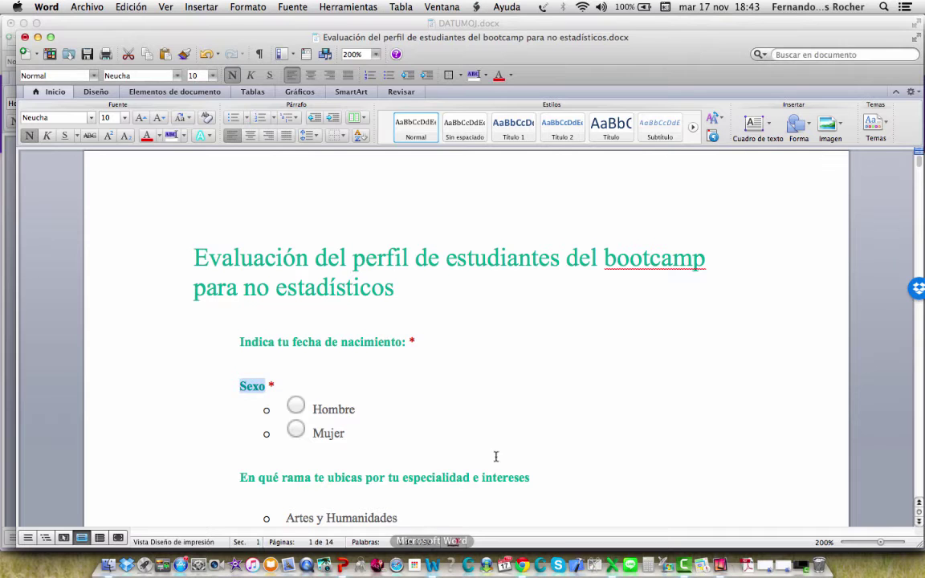
scroll(545, 454, down, 5)
scroll(545, 454, down, 1)
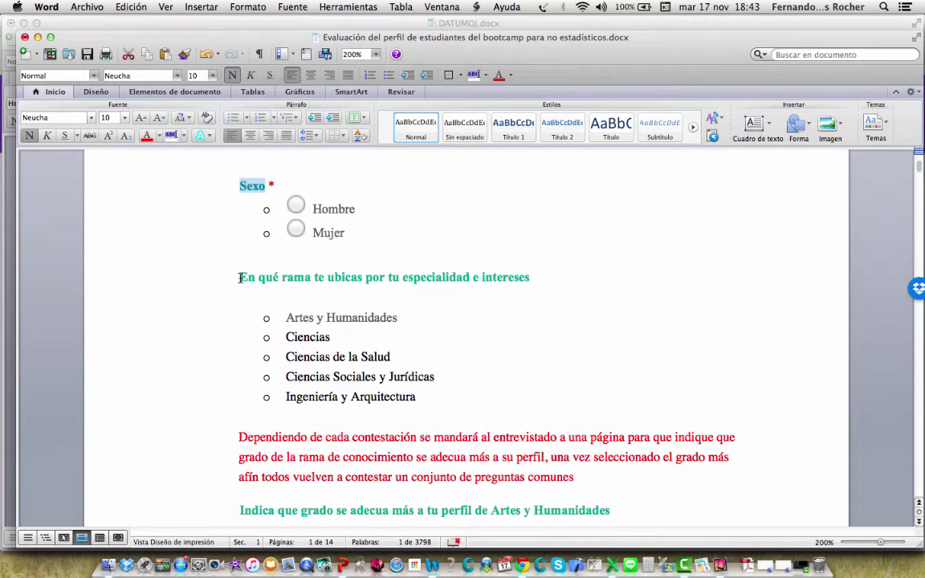
drag(225, 276, 555, 276)
key(super+c)
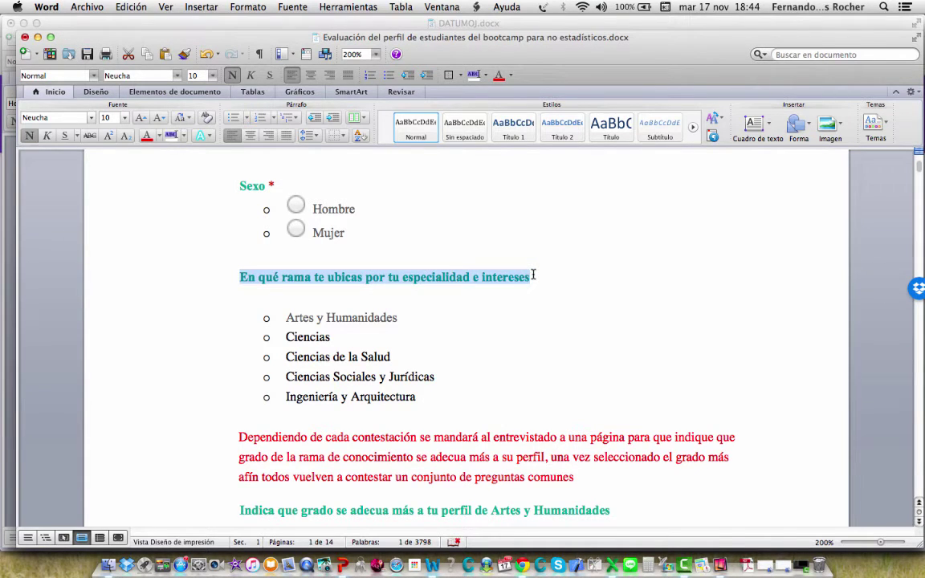
click(523, 564)
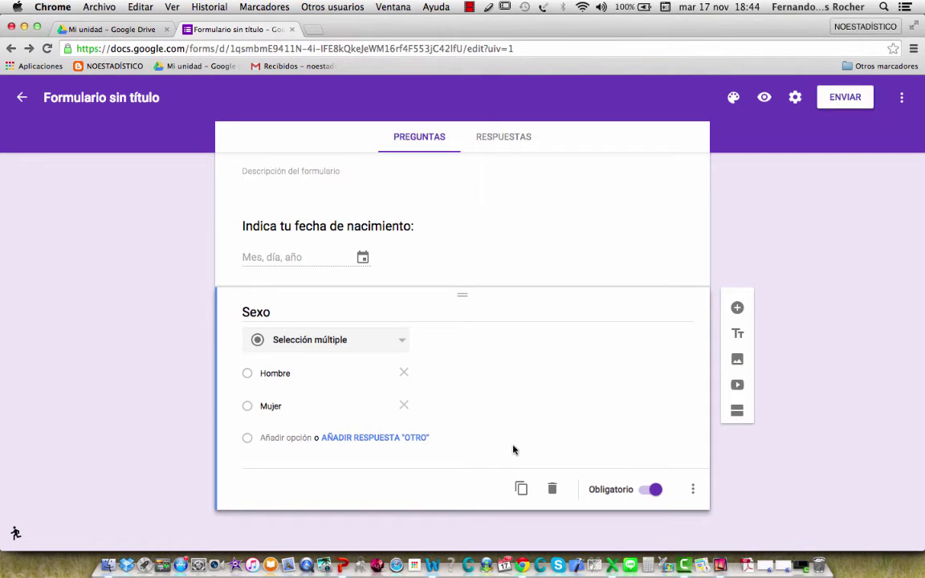
click(737, 308)
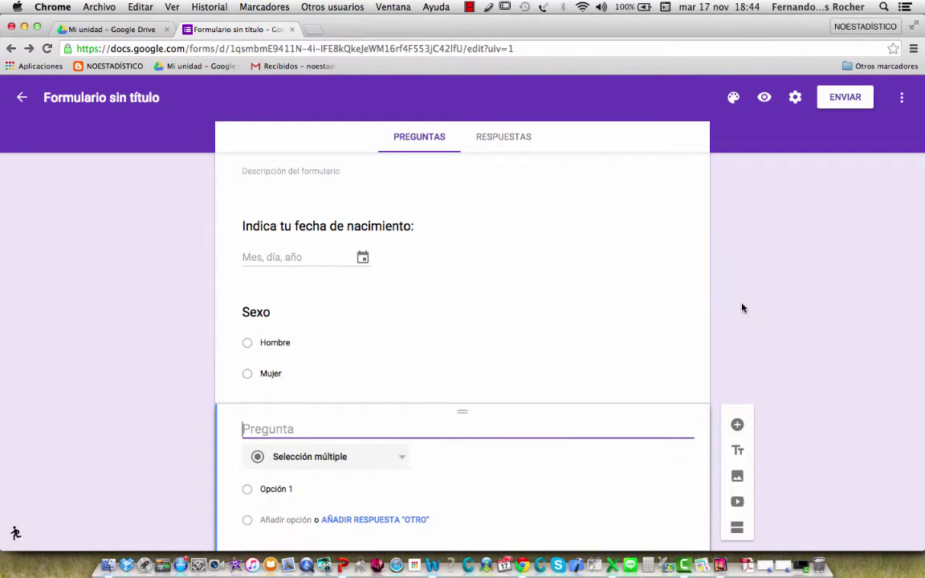
key(super+v)
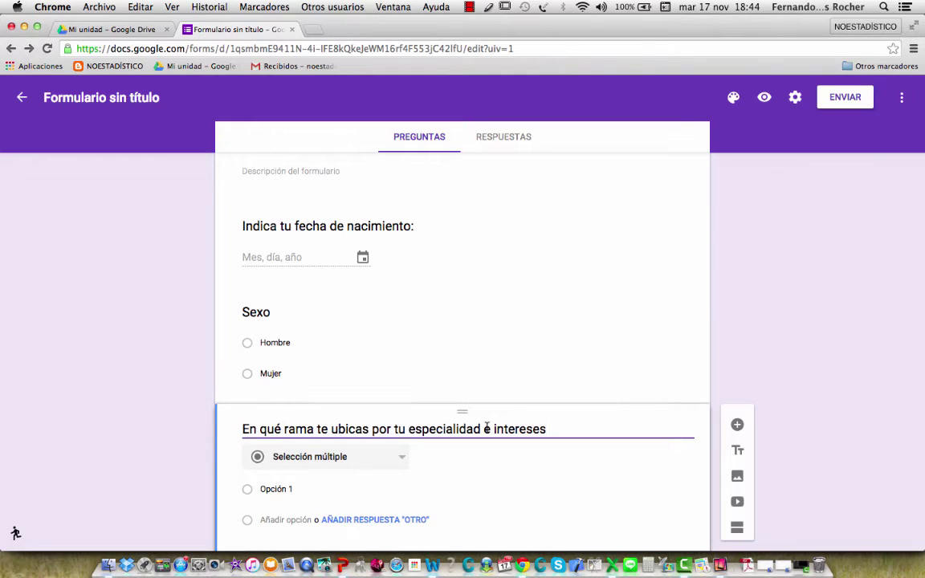
Fill the branch question with the five options from Artes y Humanidades to Ingeniería y Arquitectura, copied from the Word document, and make it required
scroll(487, 428, down, 2)
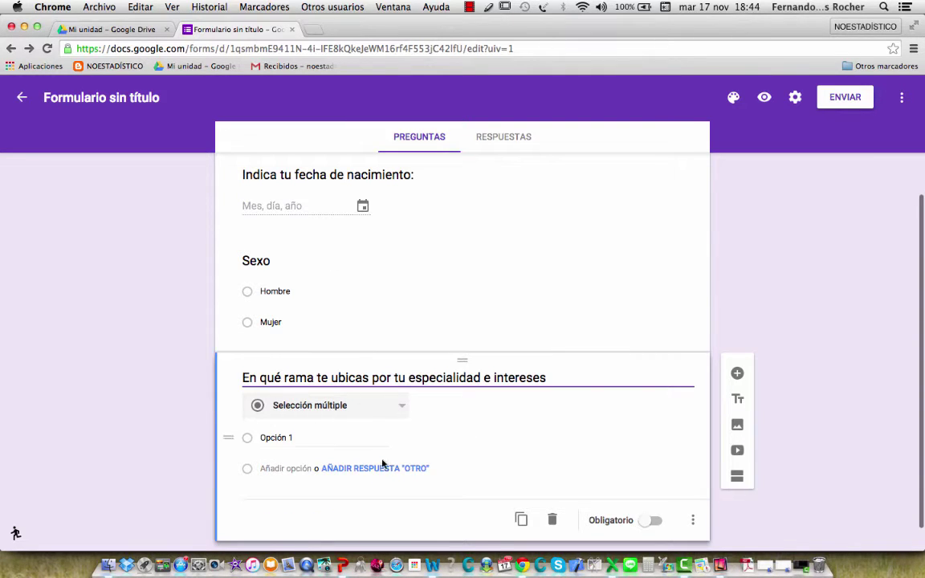
click(442, 570)
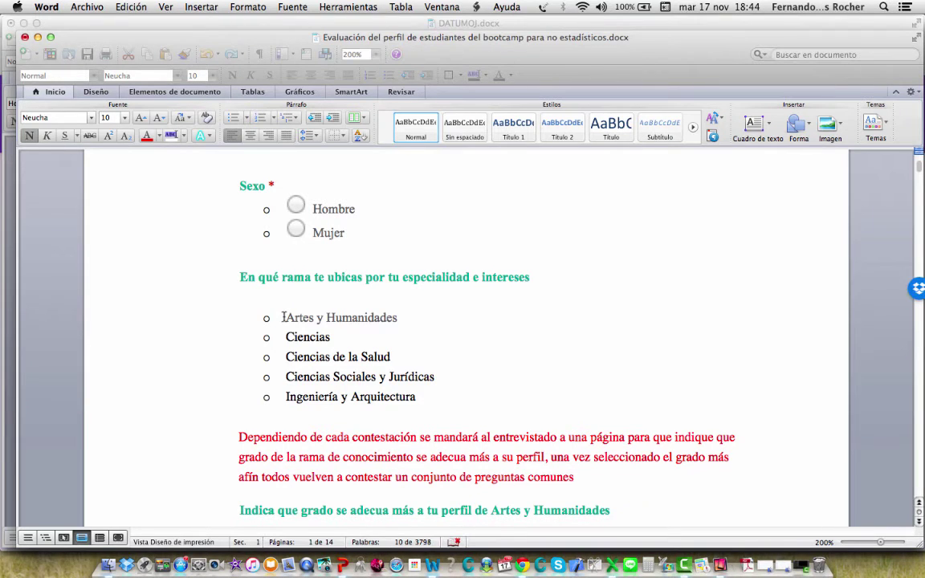
drag(283, 318, 426, 394)
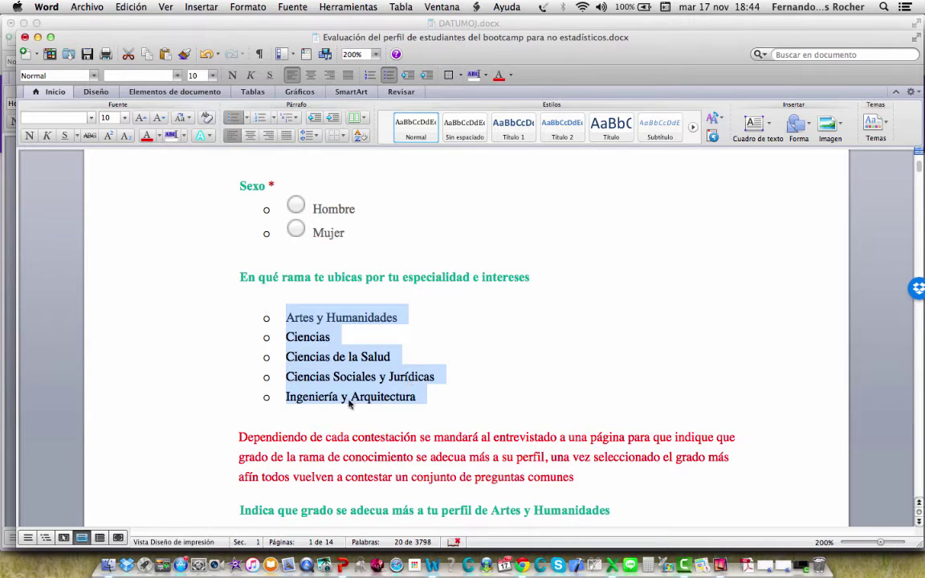
click(524, 567)
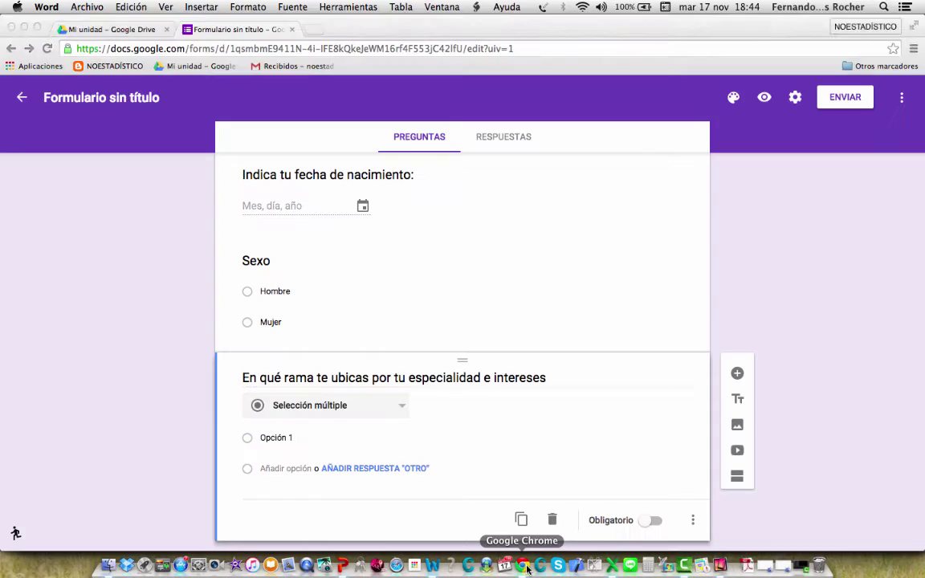
click(263, 438)
text(o	Artes y Humanidades o	Ciencias o	Ciencias de la Salud o	Ciencias Sociales y Jurídicas o	Ingeniería y Arquitectura)
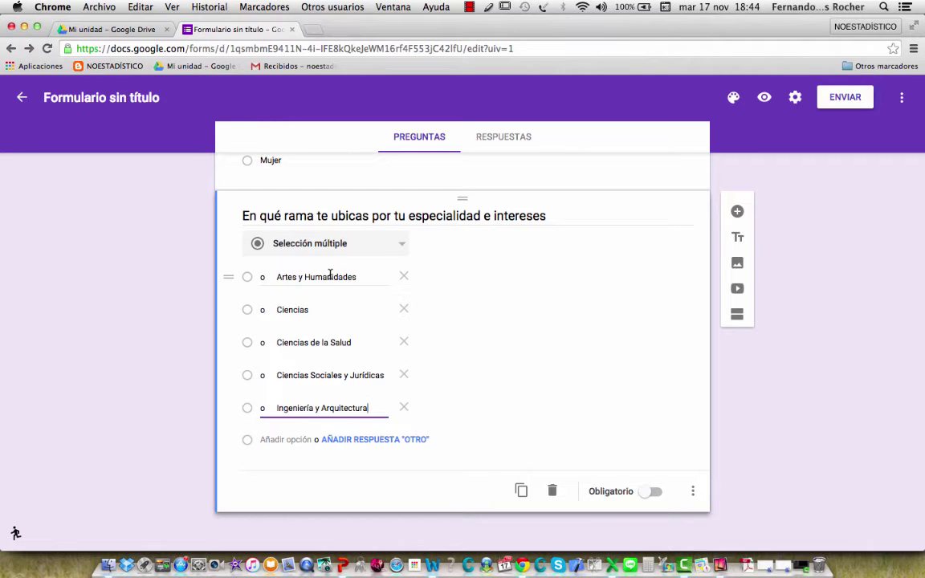
click(655, 493)
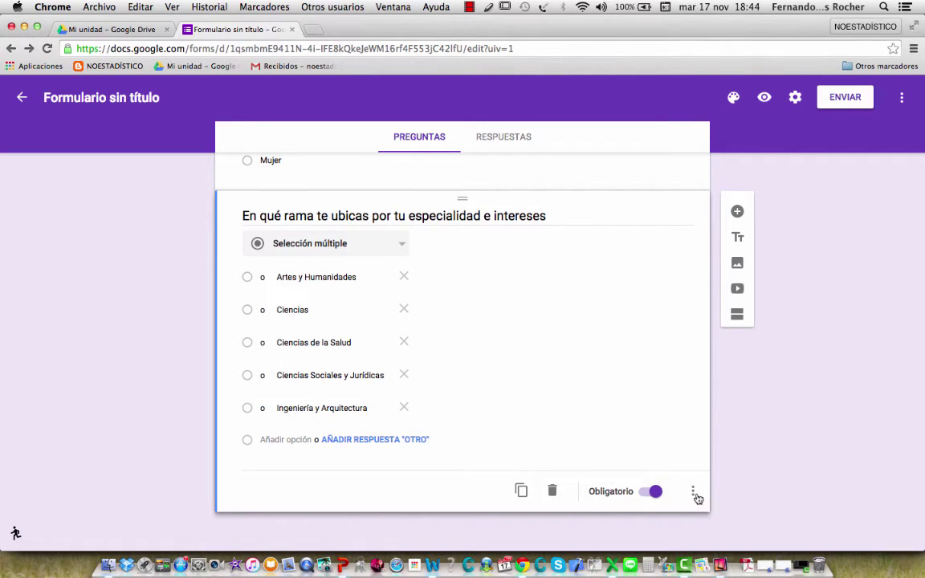
Add a section after the branch question and title it "Artes y Humanidades"
scroll(690, 473, down, 1)
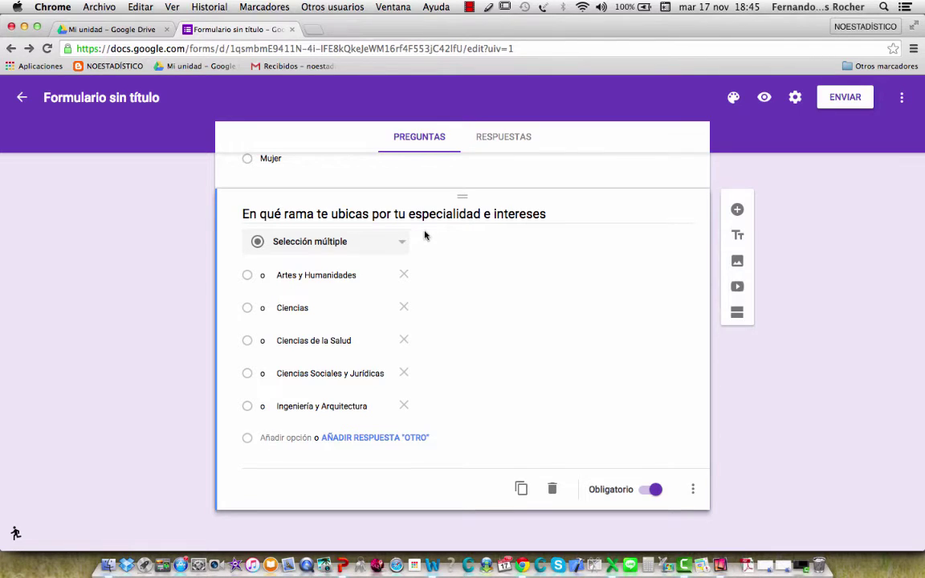
scroll(426, 235, up, 8)
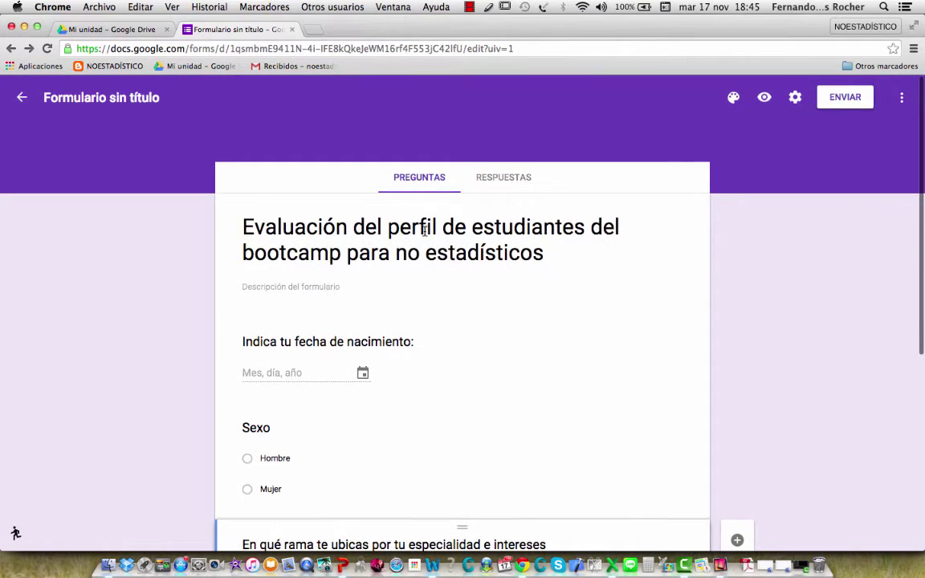
scroll(425, 232, down, 1)
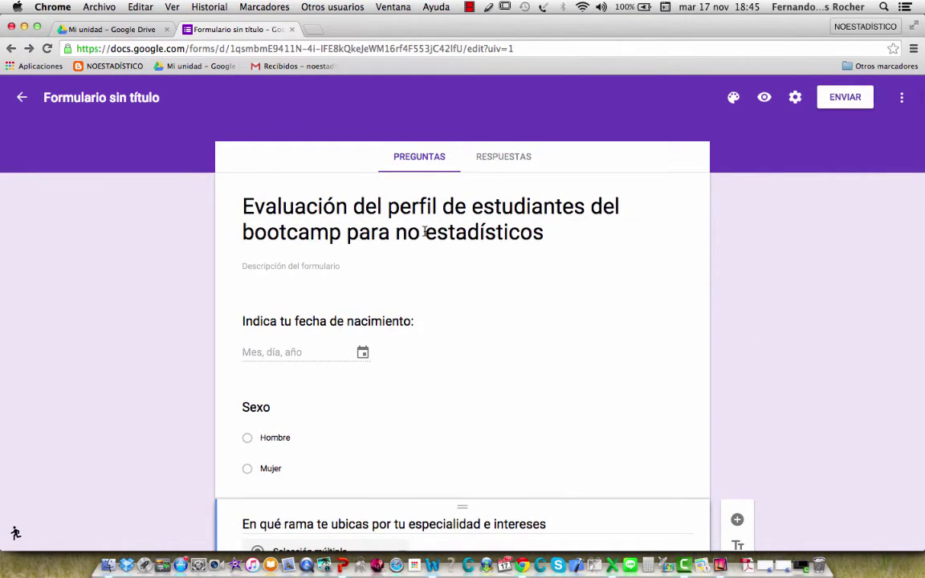
scroll(425, 231, down, 5)
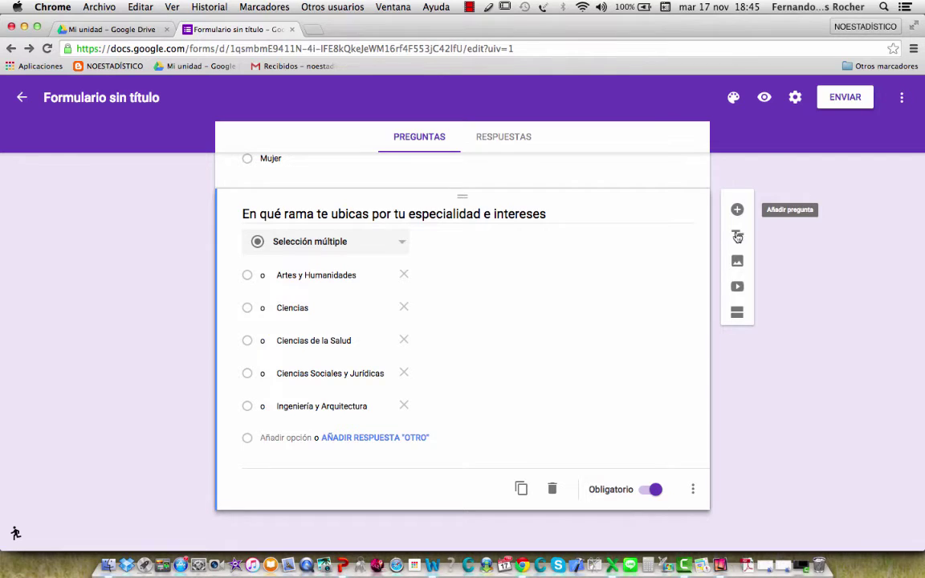
click(737, 313)
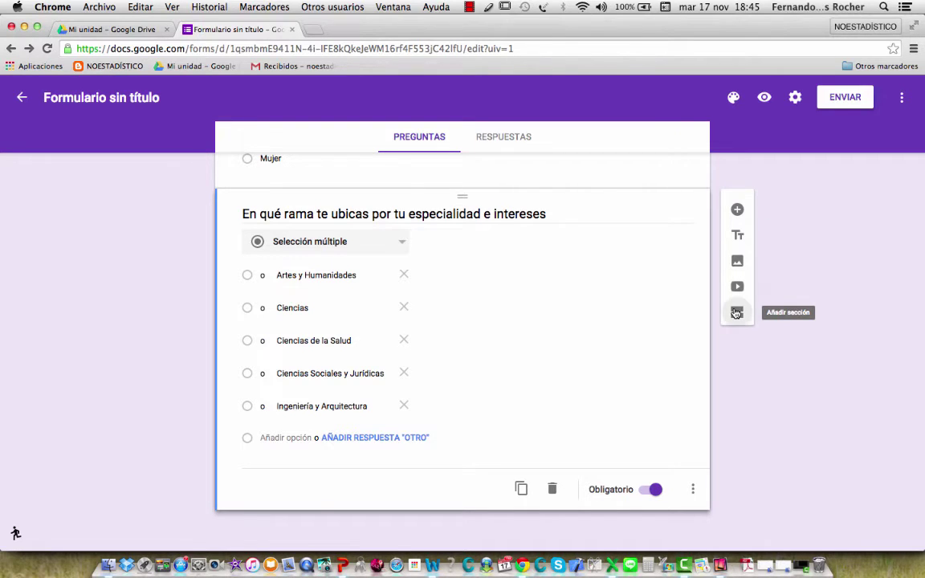
scroll(560, 409, down, 3)
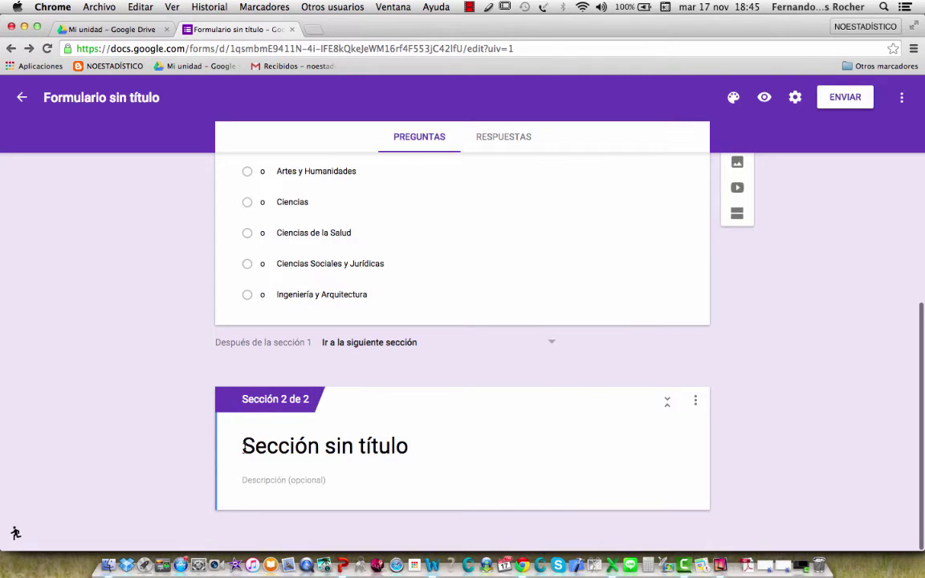
click(251, 446)
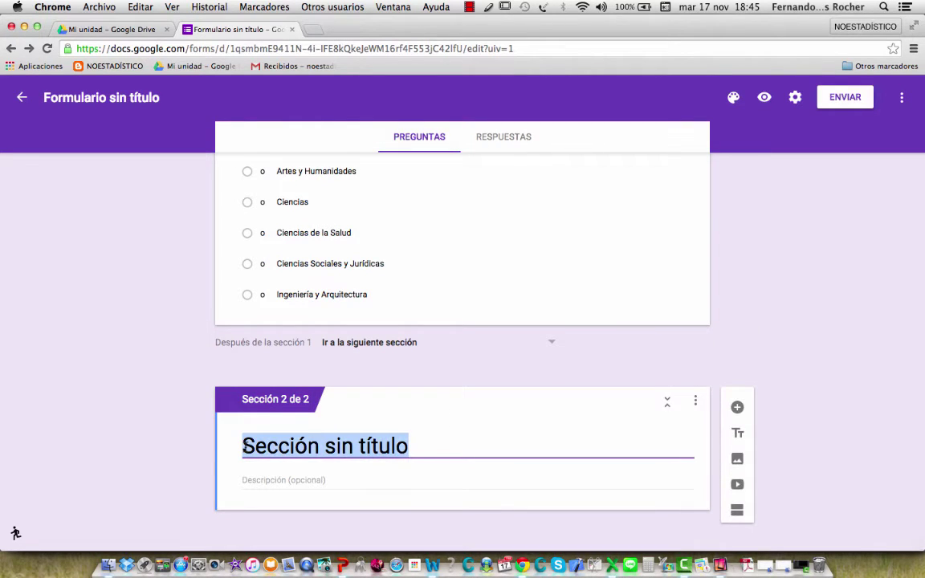
text(Artes)
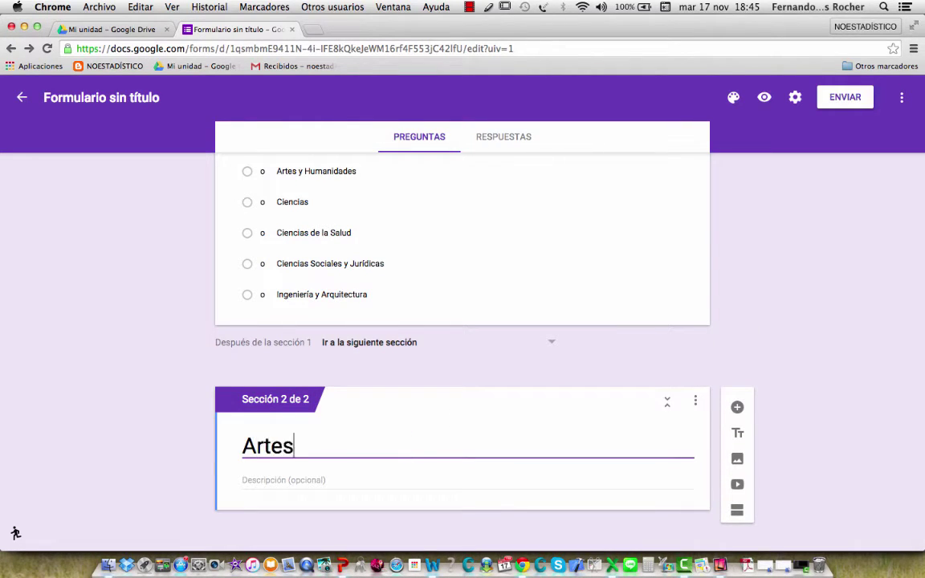
text( y Humanidades)
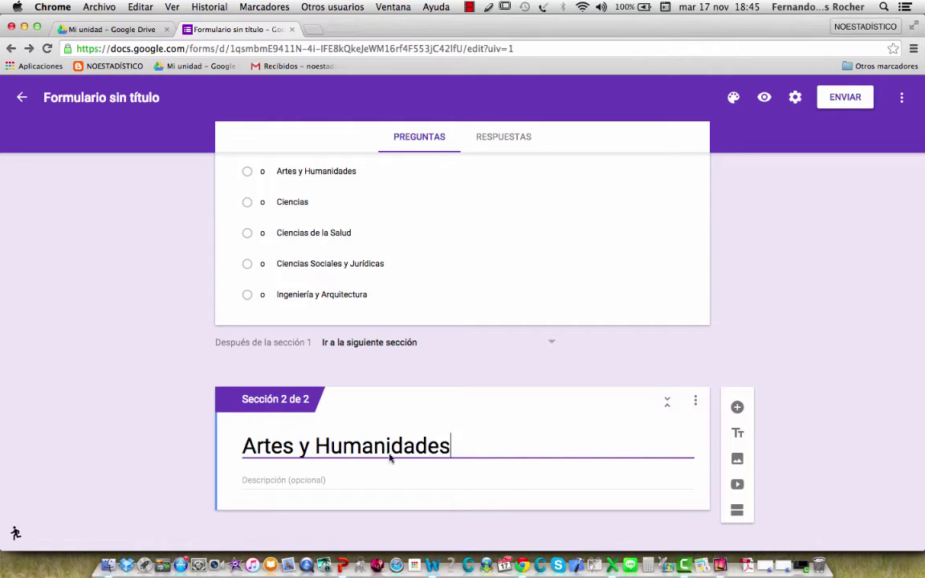
Add a section after Artes y Humanidades and title it "Ciencias"
click(736, 512)
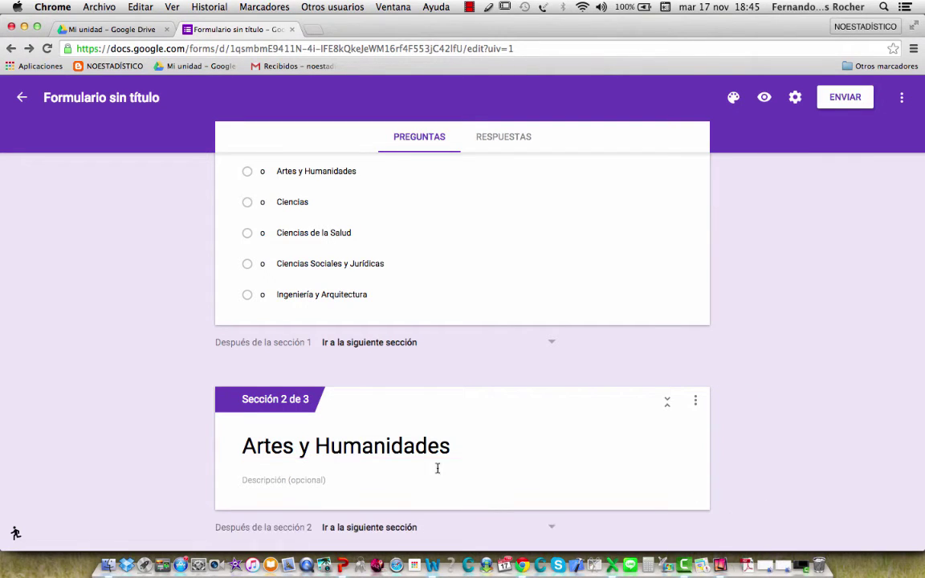
scroll(417, 514, up, 2)
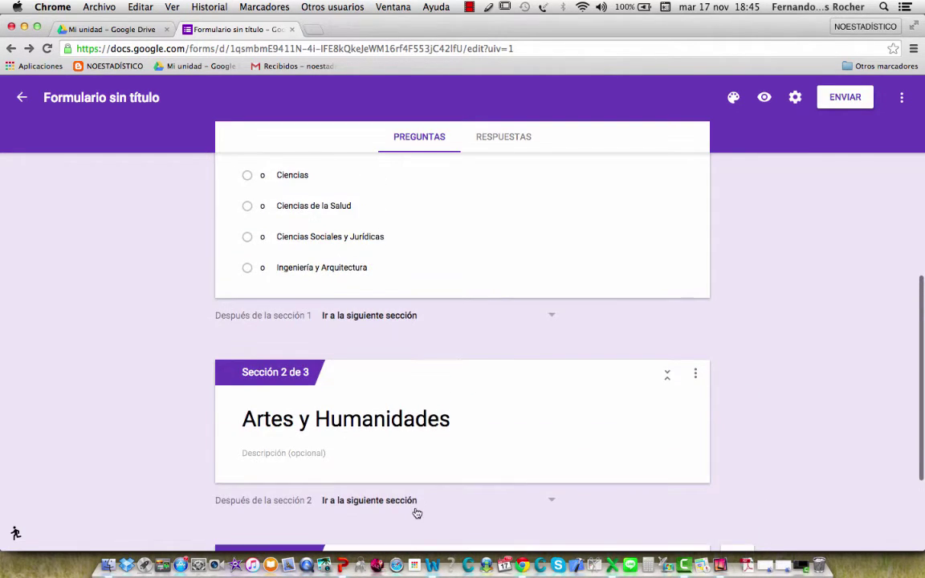
scroll(417, 513, down, 5)
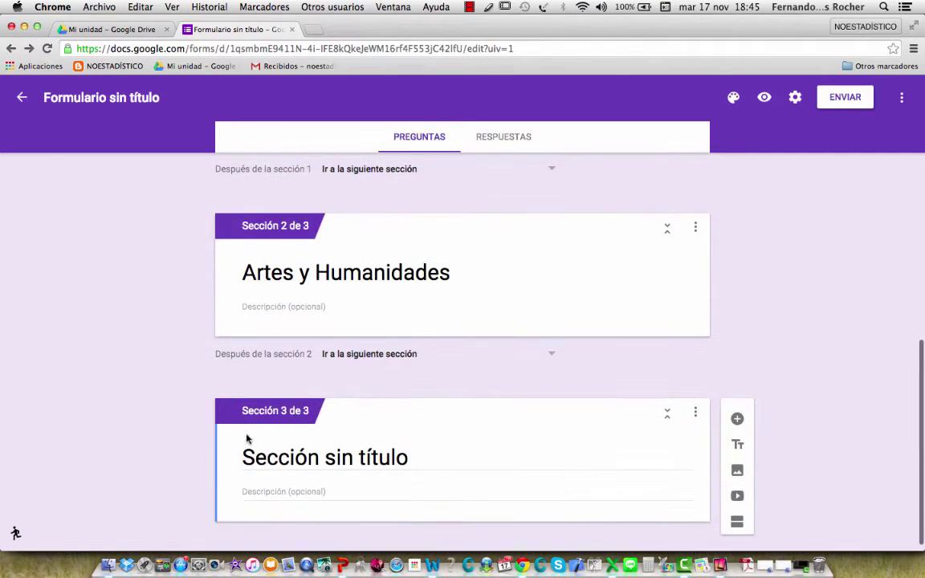
click(249, 458)
text(Cienvia)
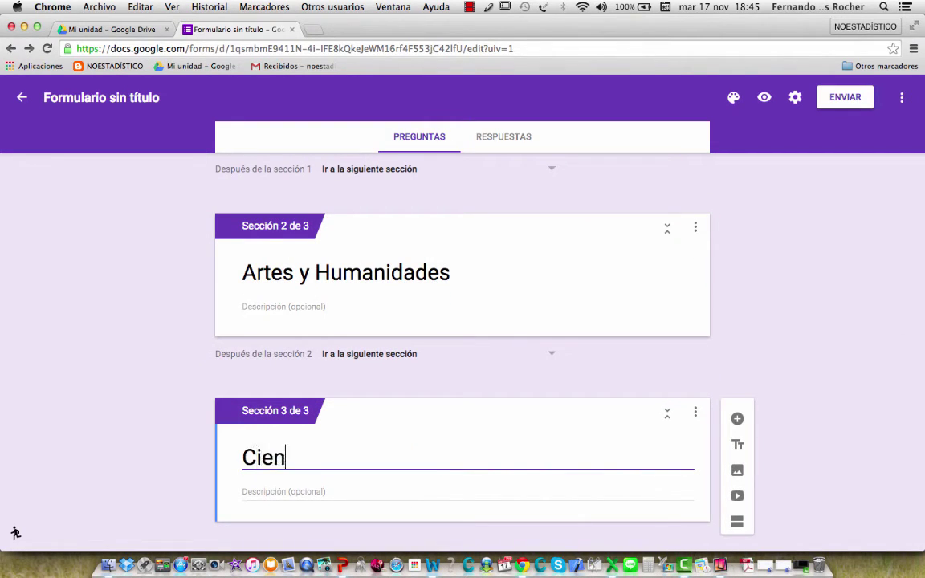
key(BackSpace)
key(BackSpace)
text(cias)
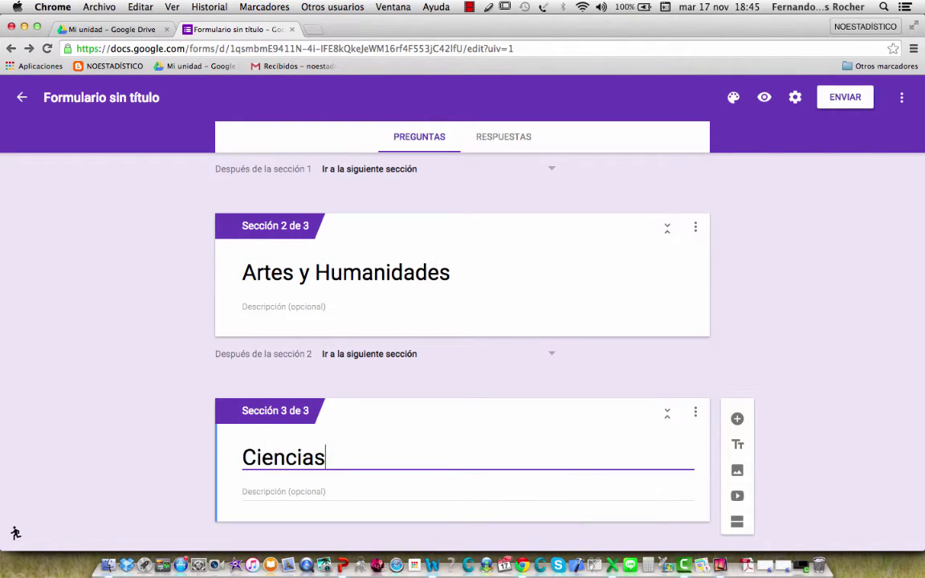
Add a section after Ciencias and title it "Ciencias de la salud"
scroll(463, 322, down, 1)
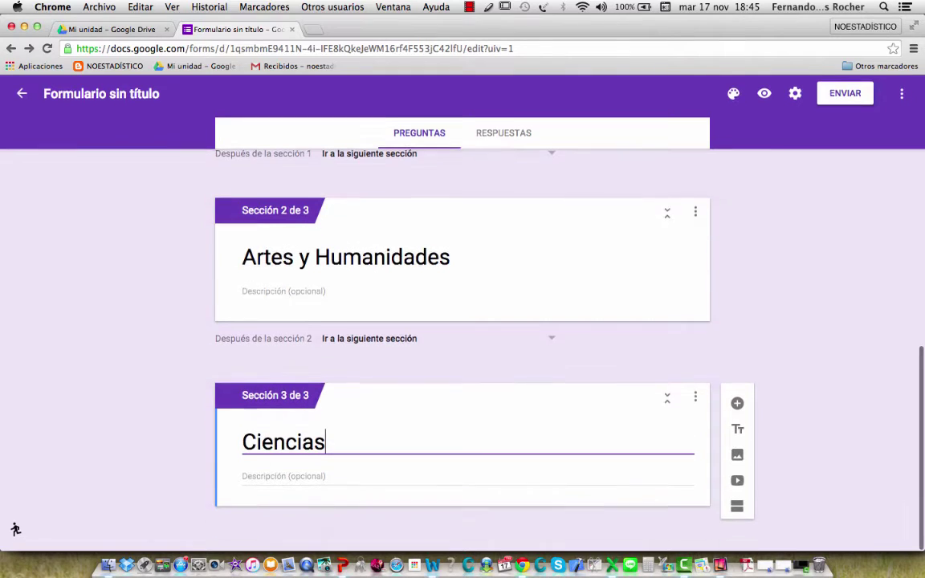
click(738, 506)
scroll(421, 479, down, 4)
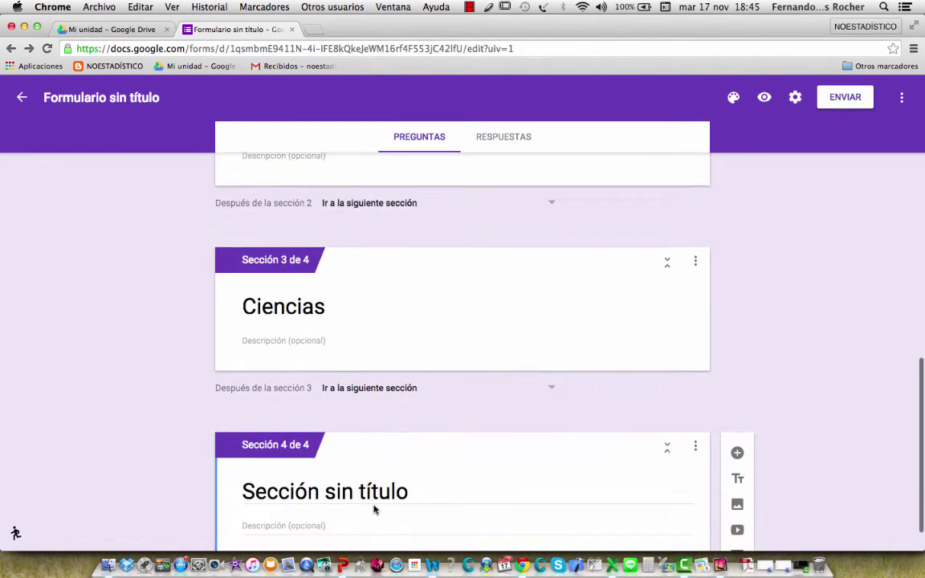
click(256, 488)
text(Cienci)
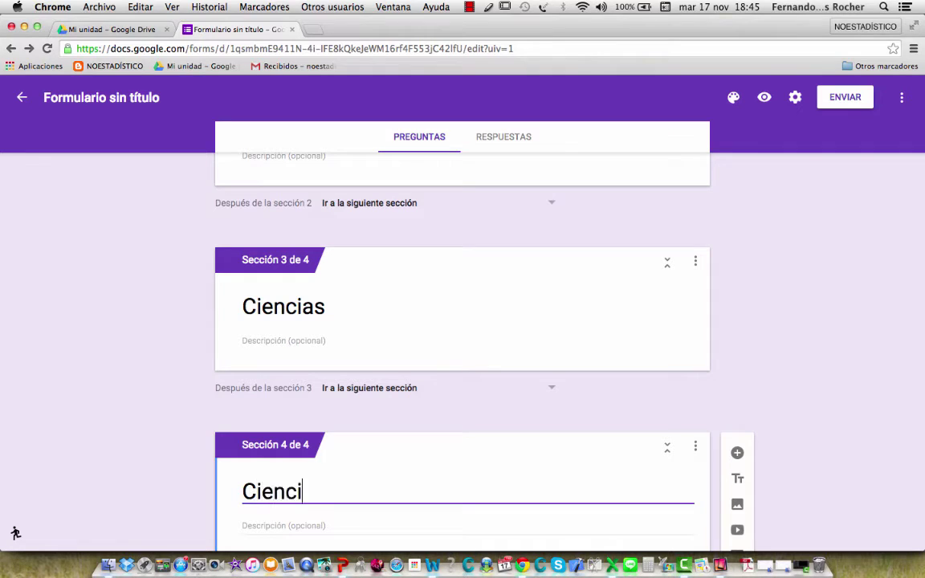
text(as de la salud)
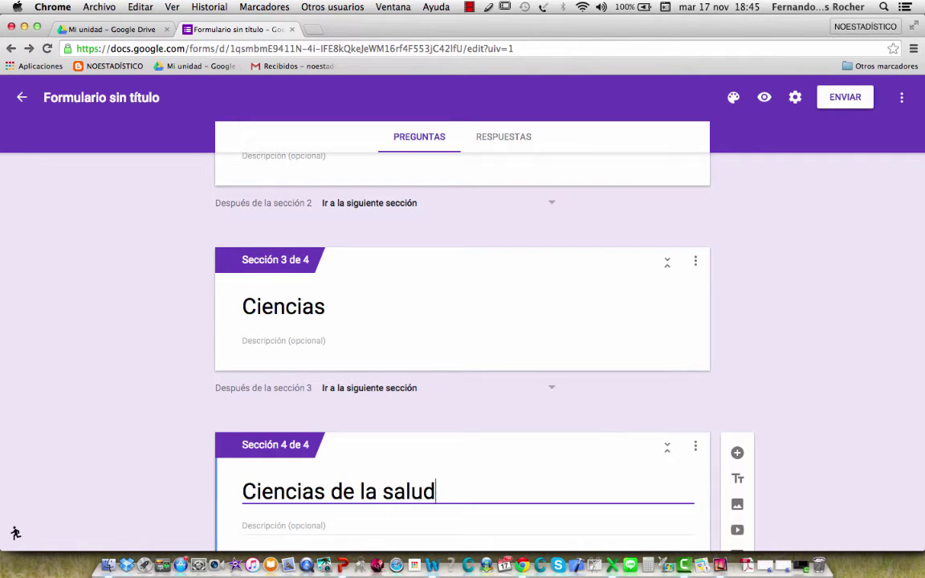
Add a section after Ciencias de la salud and title it "Ciencias Sociales y Jurídicas", matching the branch question's option
scroll(462, 362, down, 2)
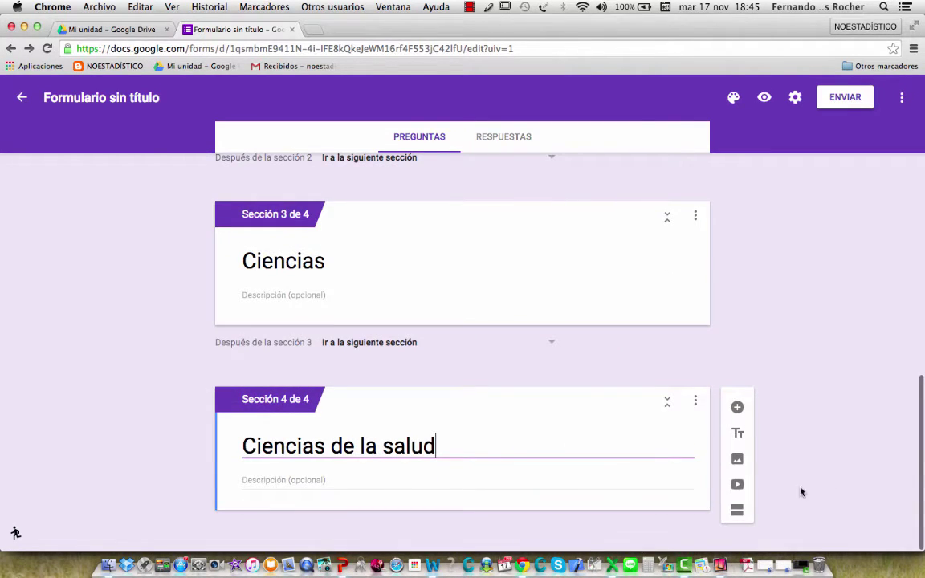
scroll(751, 520, up, 10)
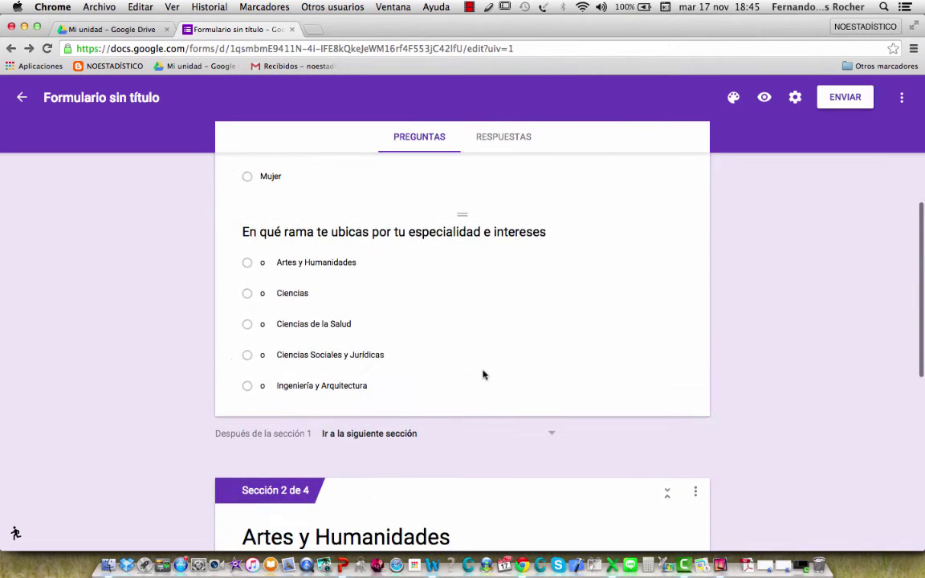
scroll(484, 373, down, 4)
scroll(483, 374, down, 8)
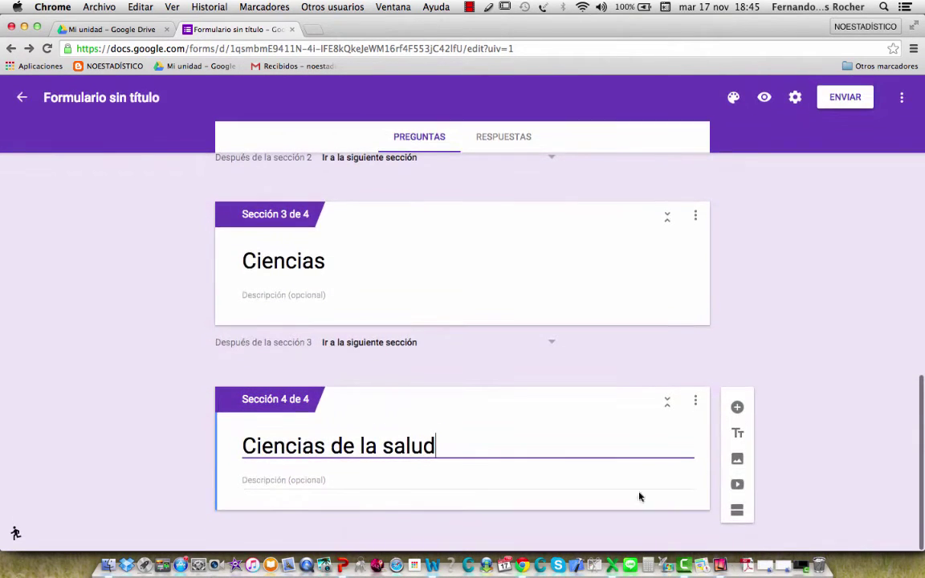
click(745, 509)
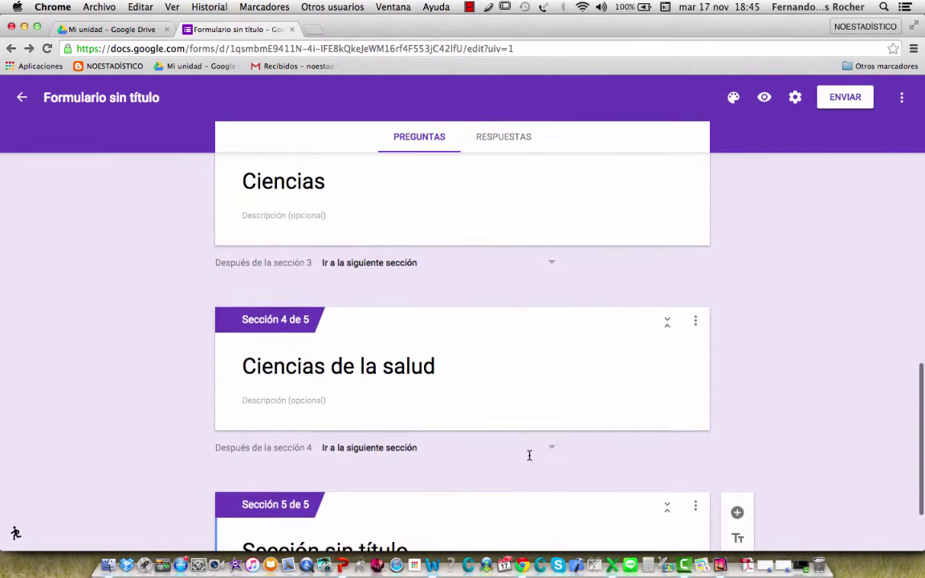
click(249, 489)
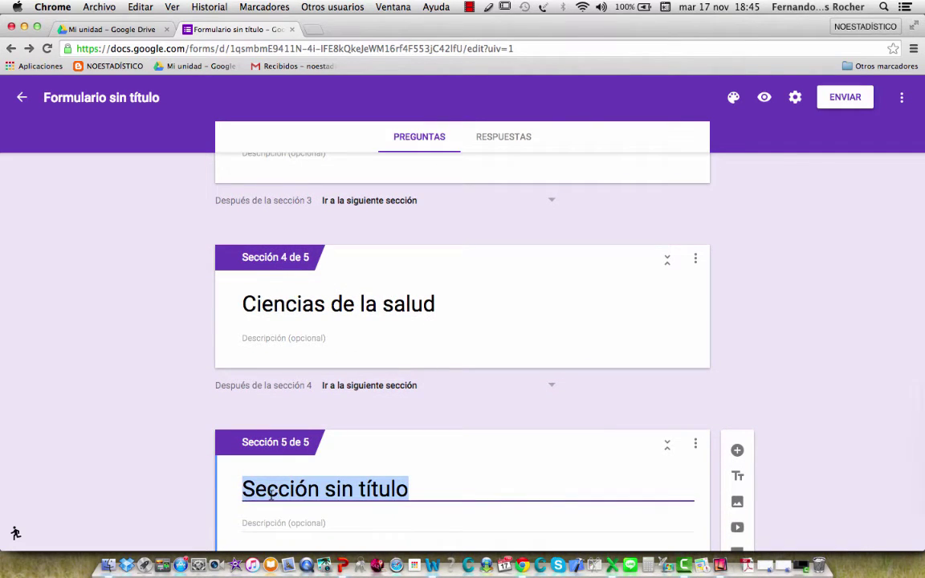
text(Ciencias)
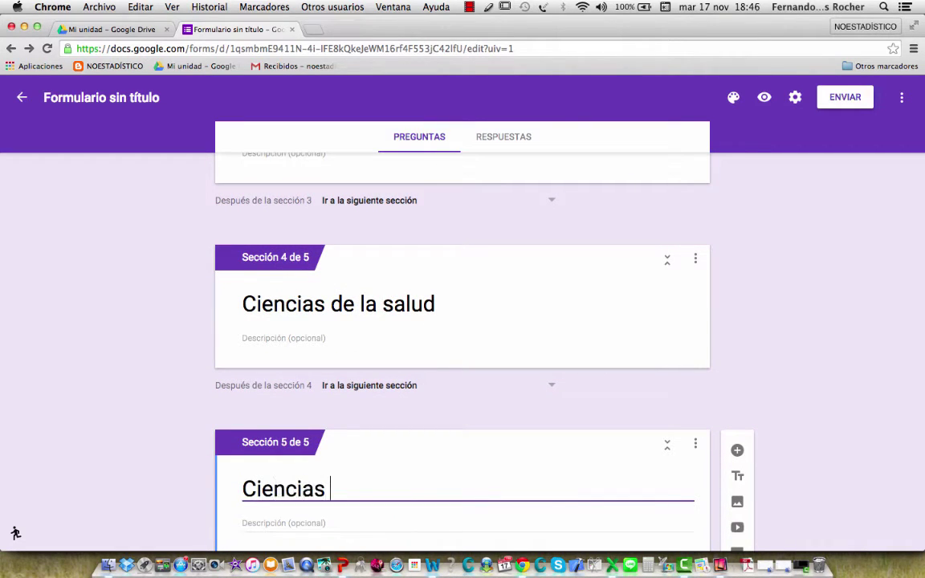
text( Sociales y )
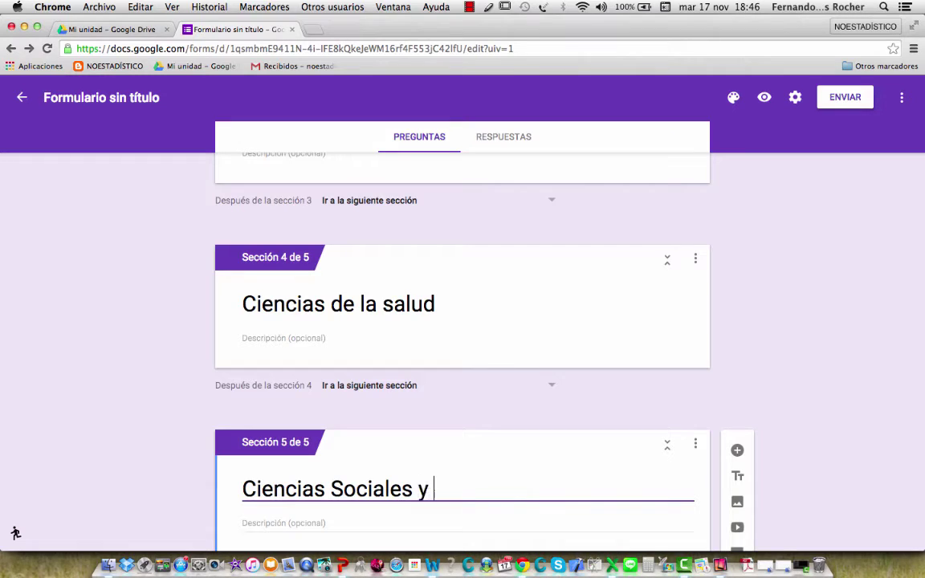
text(Jur)
text(íicas)
key(BackSpace)
key(BackSpace)
key(BackSpace)
key(BackSpace)
text(c)
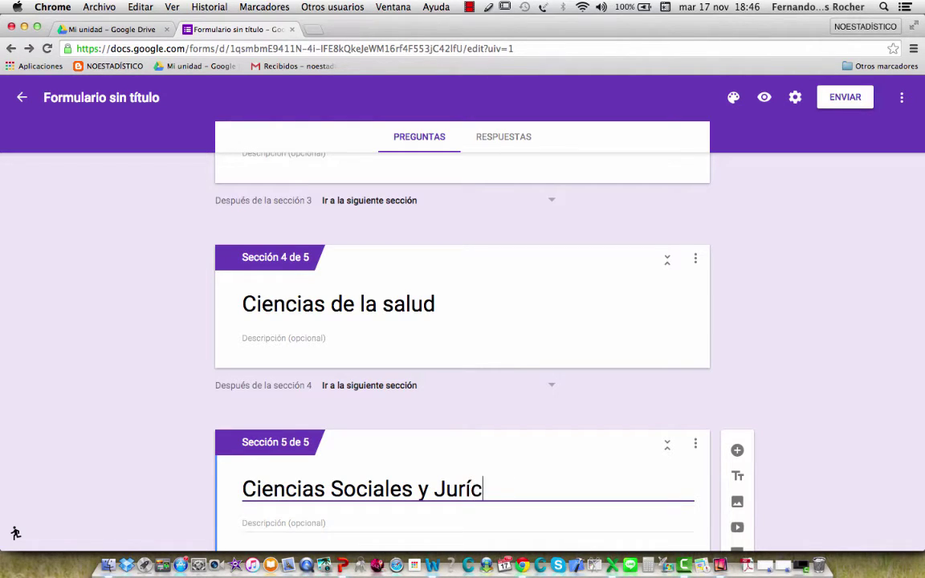
text(icas)
Add a section after Ciencias Sociales y Jurídicas and title it "Ingeniería y arquitectura"
scroll(326, 434, up, 7)
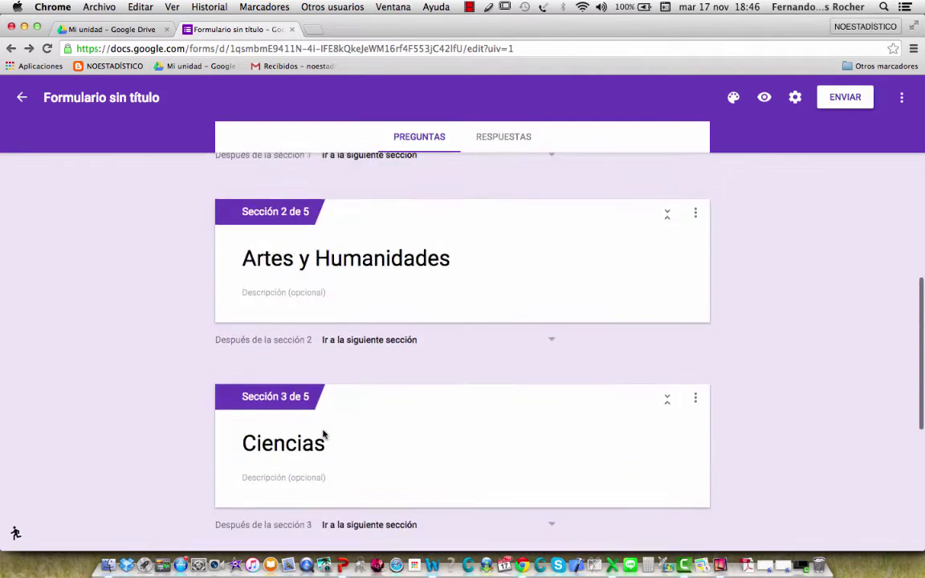
scroll(354, 329, down, 7)
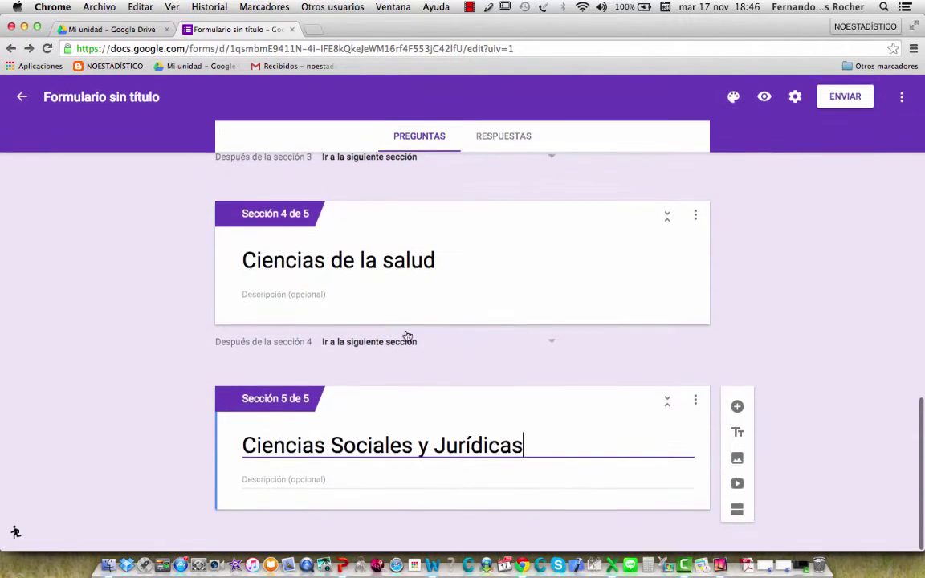
click(738, 509)
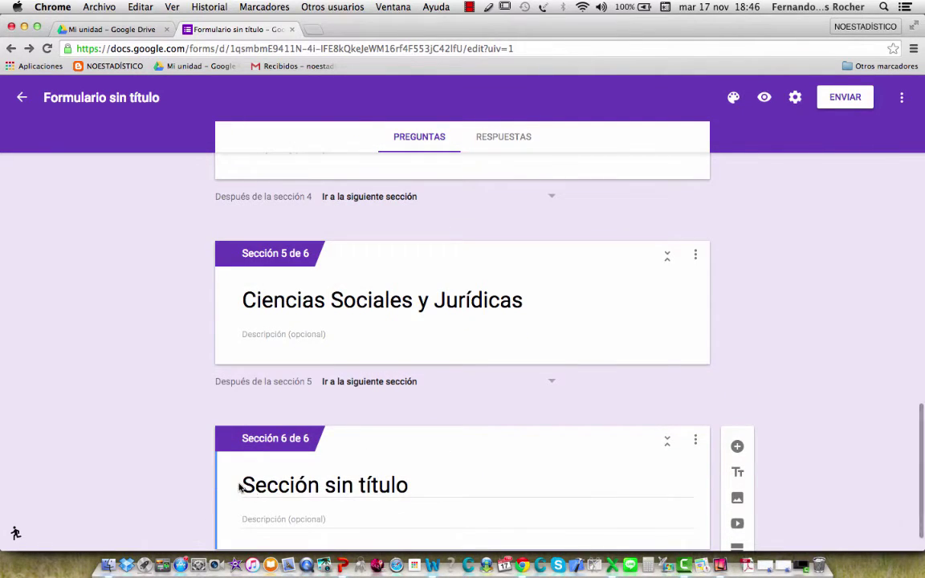
click(255, 482)
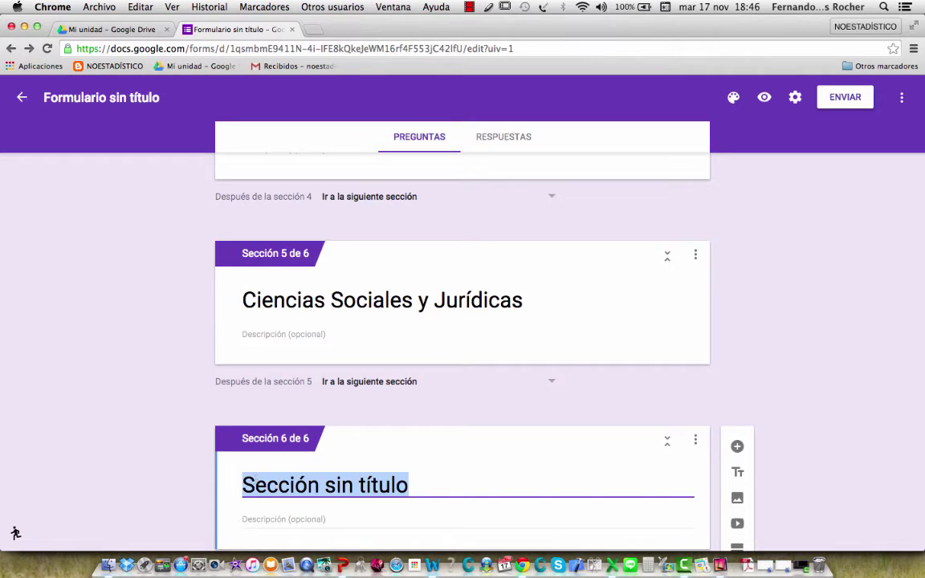
text(Ingenierái)
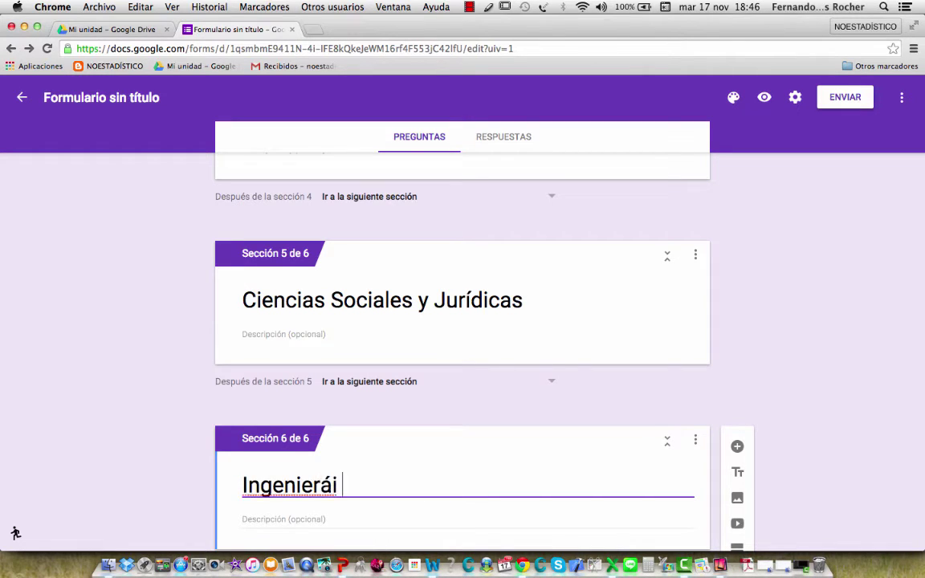
key(BackSpace)
key(BackSpace)
text(ía y arquietectura)
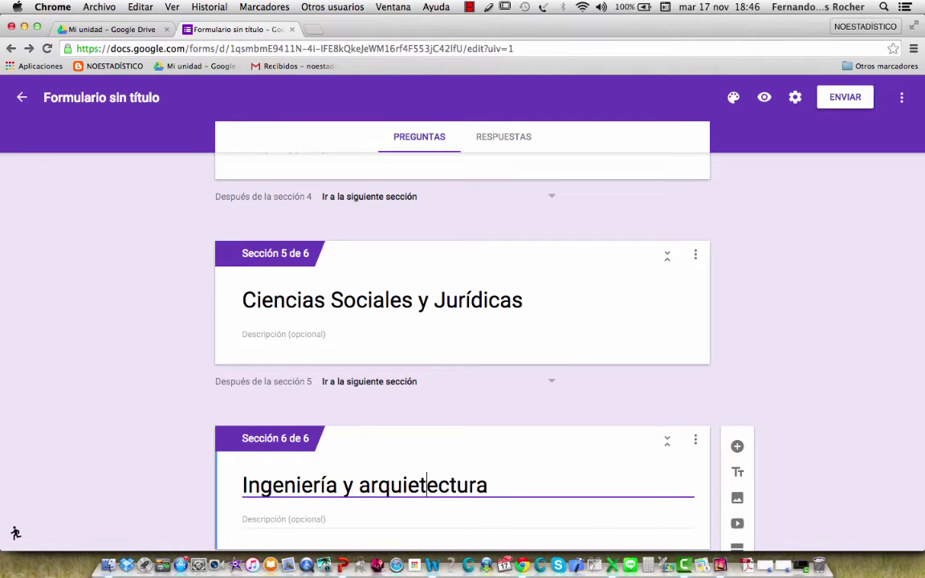
key(BackSpace)
Add a section after Ingeniería y arquitectura and title it "perfil tic"
scroll(363, 473, down, 1)
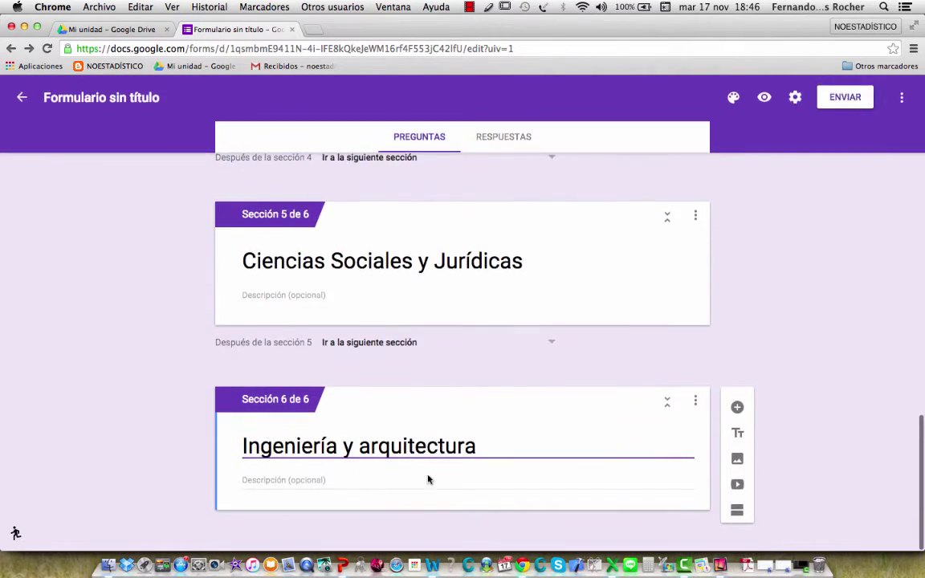
click(739, 512)
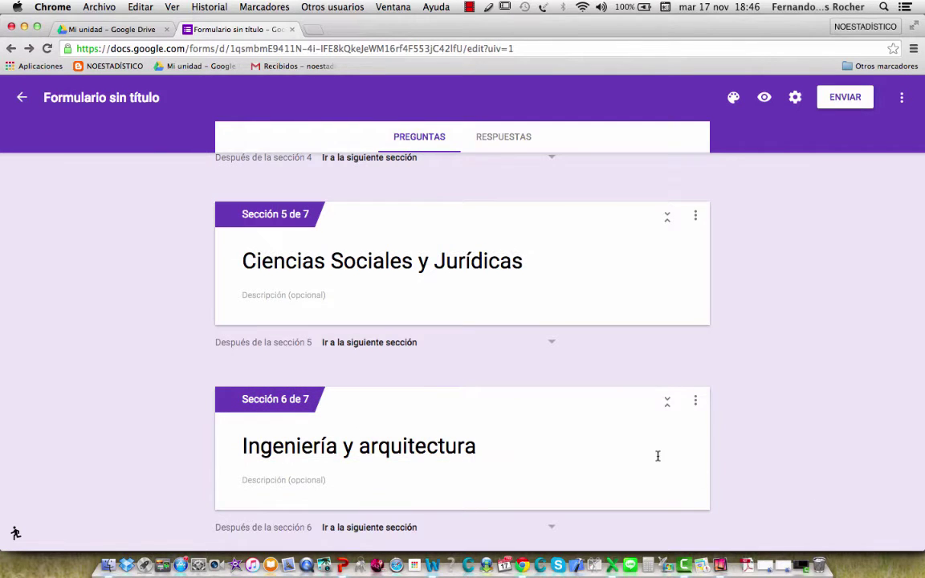
scroll(658, 460, down, 2)
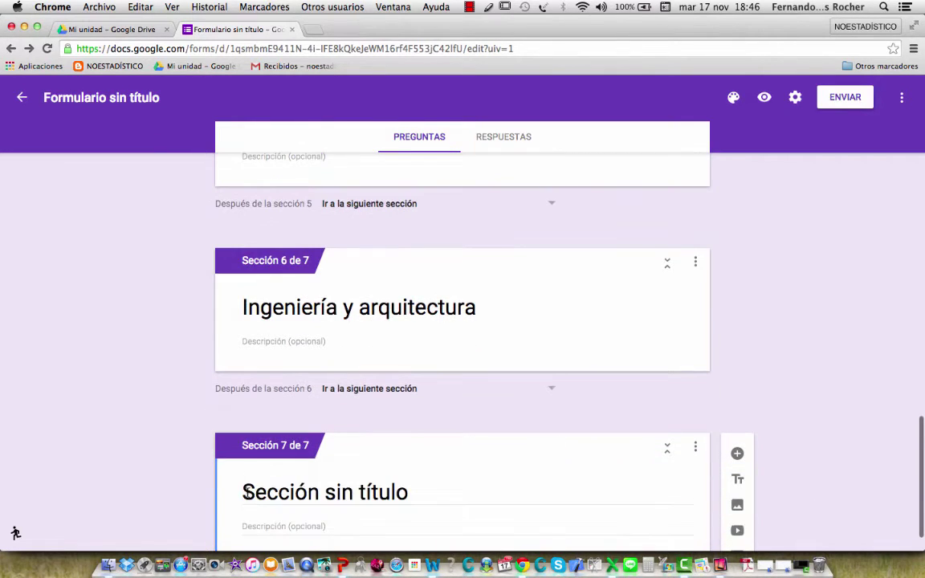
click(245, 492)
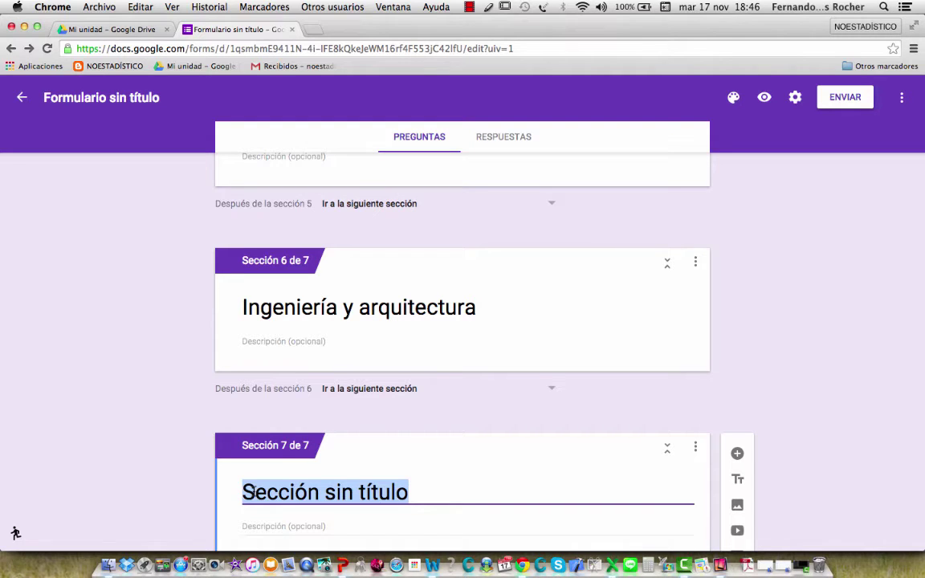
text(perfil t)
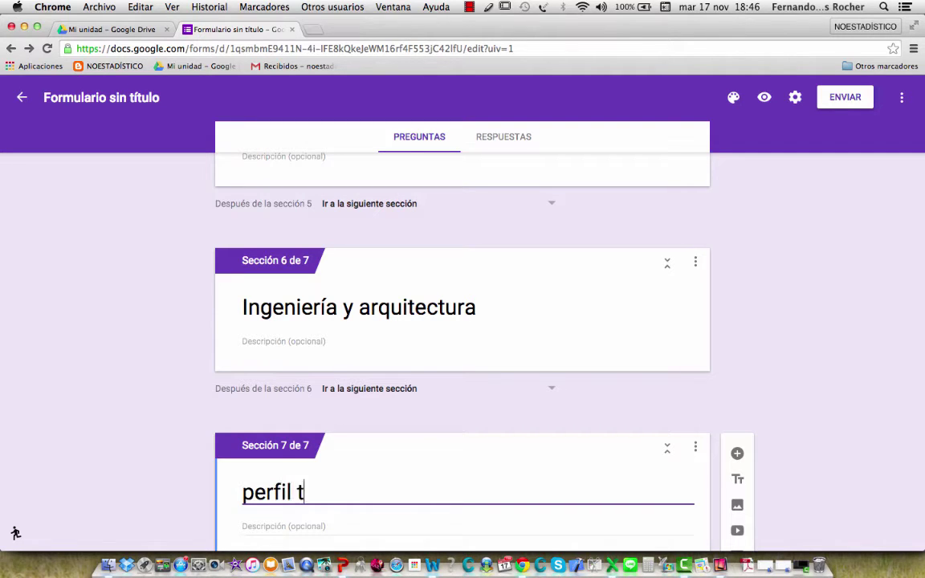
text(ic)
Review the branch question's options and the order of the sections from Artes y Humanidades through perfil tic
scroll(727, 240, up, 7)
scroll(729, 240, up, 3)
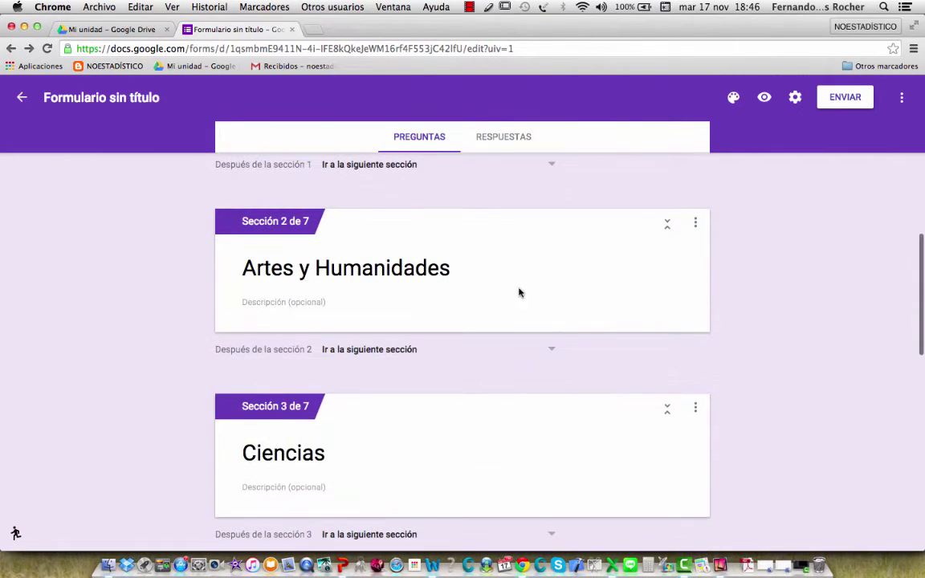
scroll(418, 302, up, 3)
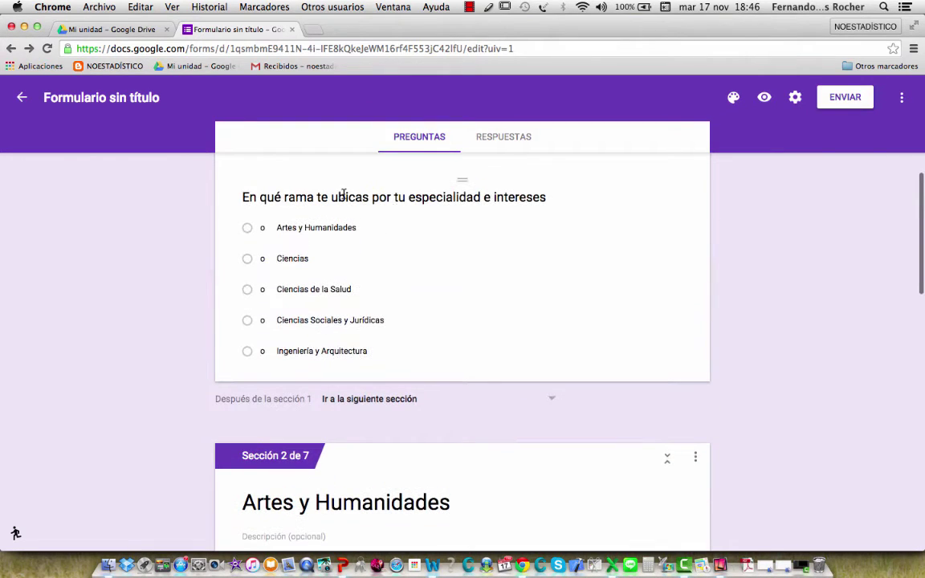
scroll(562, 368, down, 2)
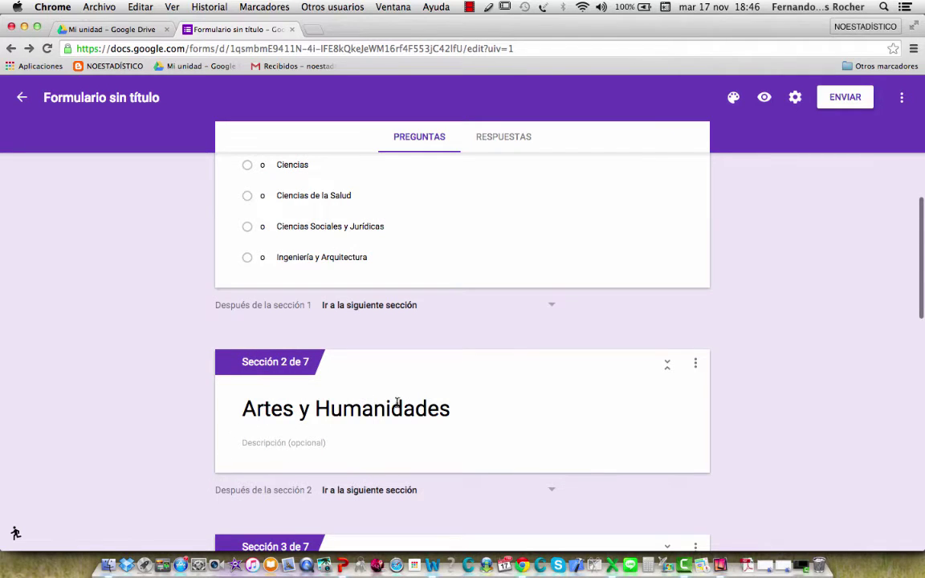
scroll(452, 390, down, 1)
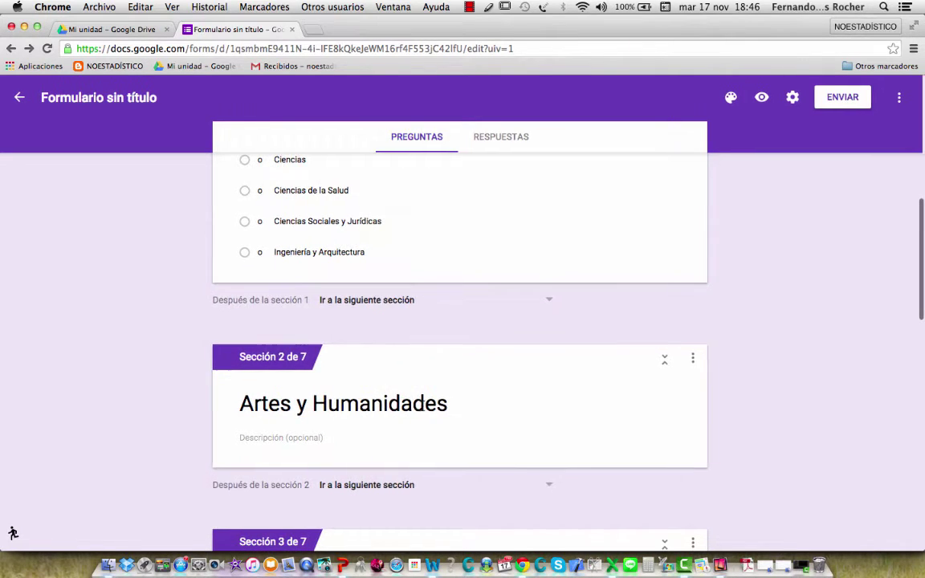
scroll(424, 402, down, 1)
scroll(424, 406, up, 3)
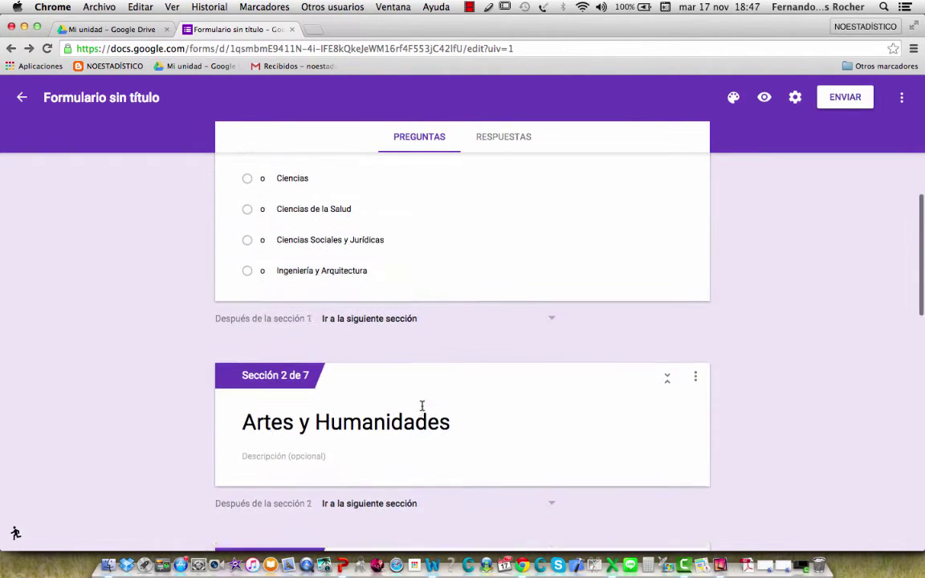
scroll(424, 410, down, 10)
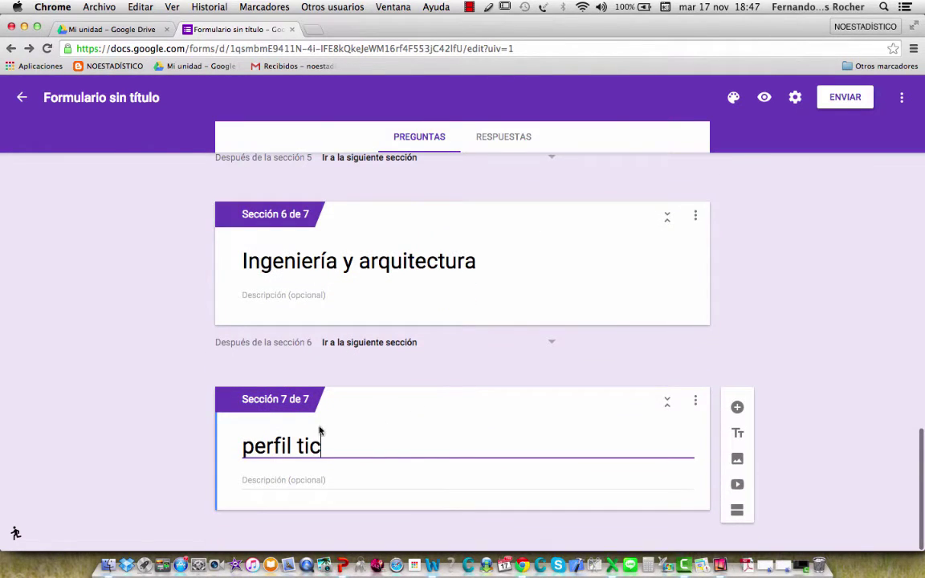
scroll(450, 444, up, 10)
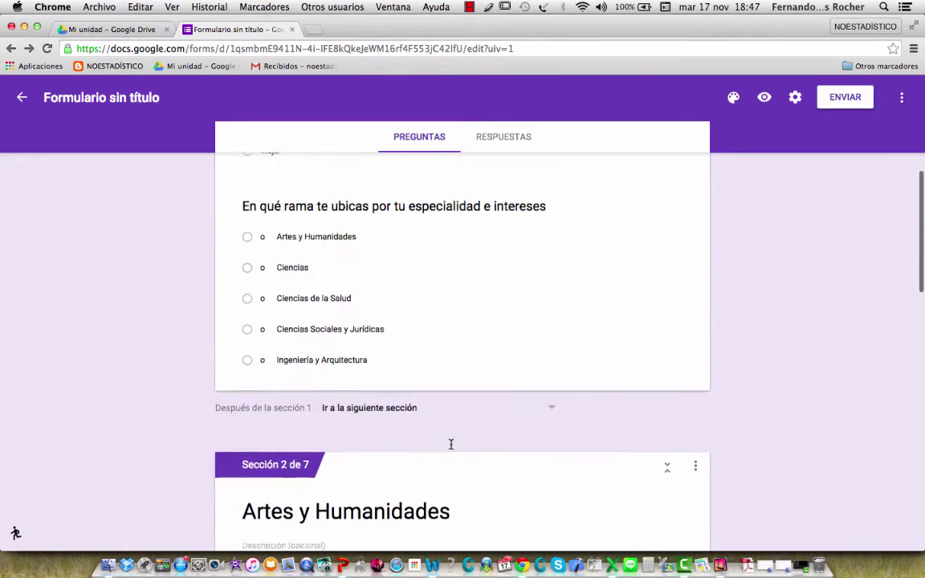
Add a new question to the Artes y Humanidades section
scroll(481, 343, down, 3)
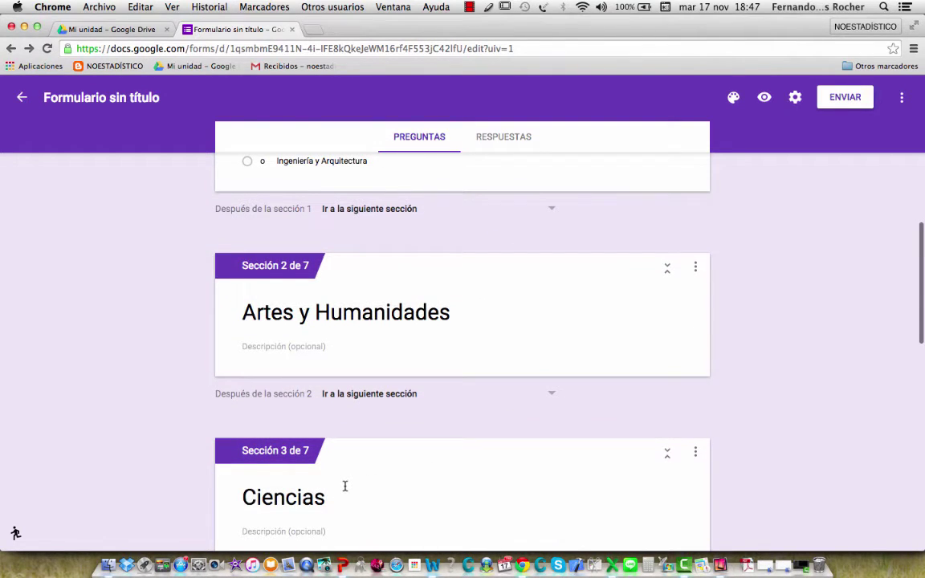
scroll(345, 486, down, 10)
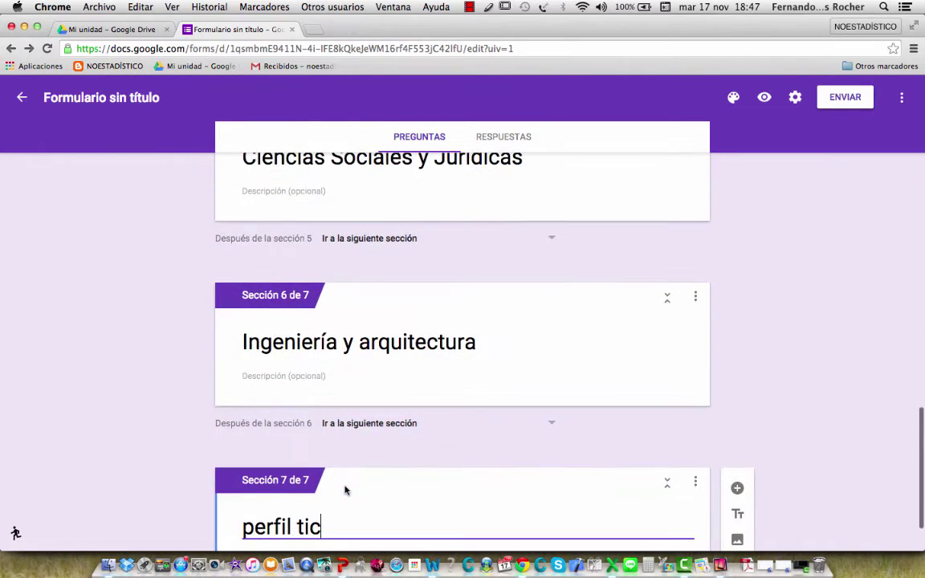
scroll(345, 489, down, 1)
right_click(303, 418)
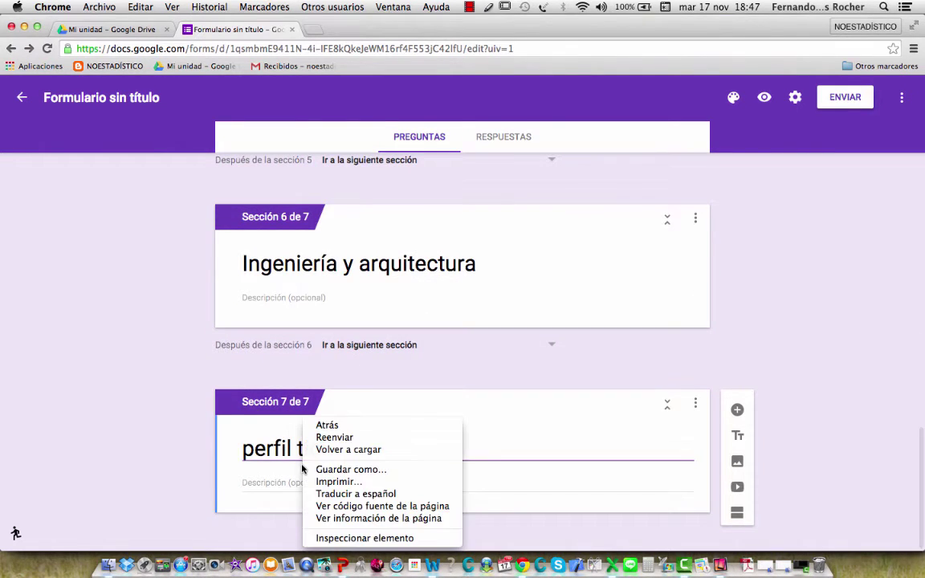
click(861, 352)
scroll(861, 352, up, 11)
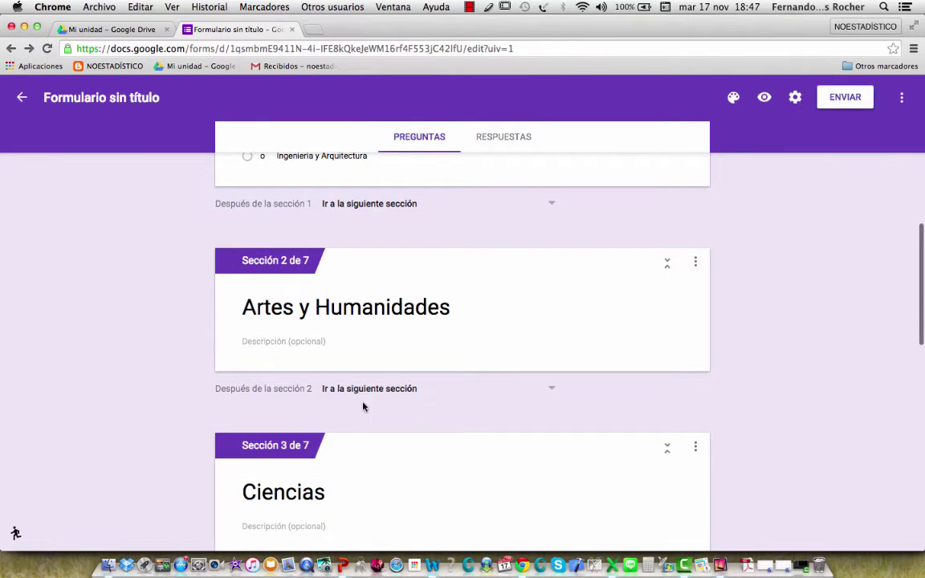
click(697, 262)
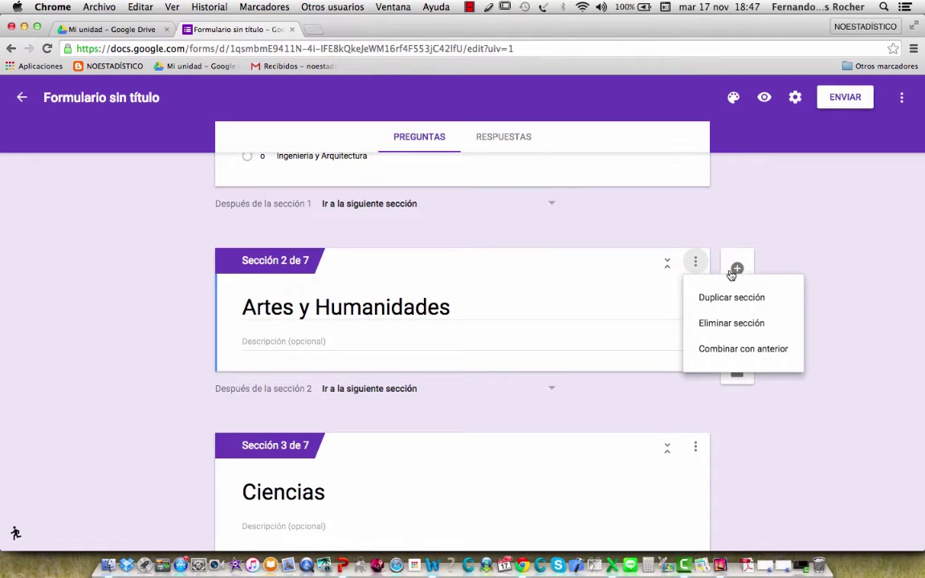
click(738, 270)
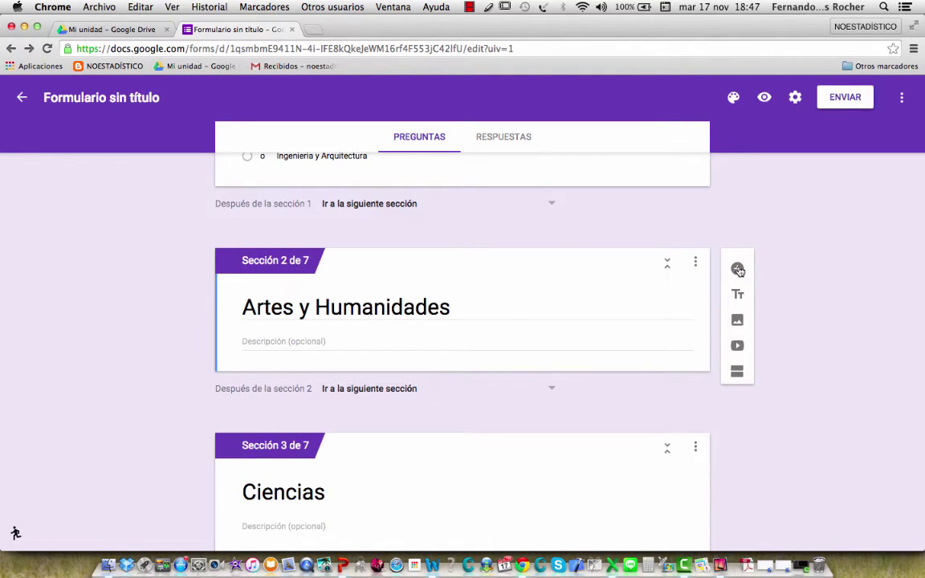
click(737, 270)
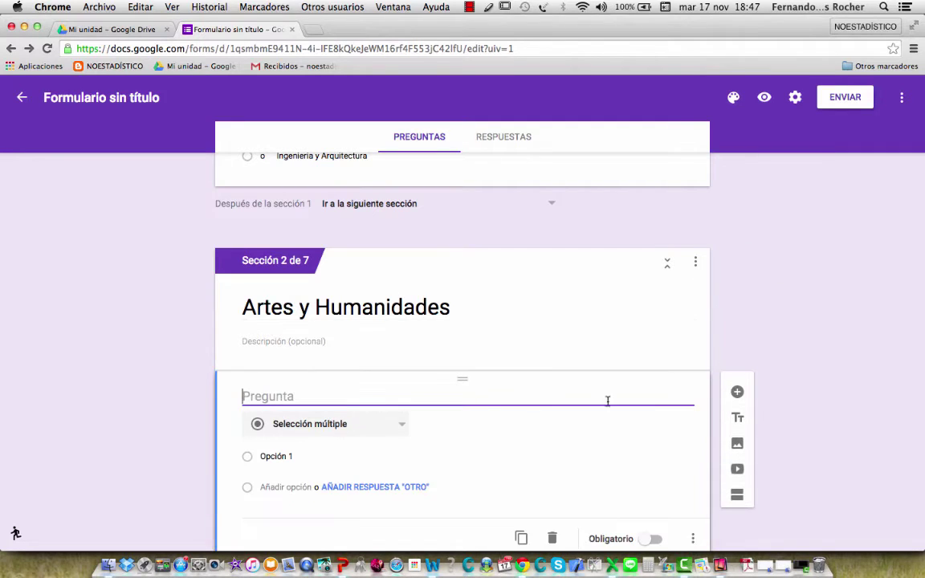
Copy "Indica que grado se adecua más a tu perfil de Artes y Humanidades" from the Word document into the new question's title
click(433, 566)
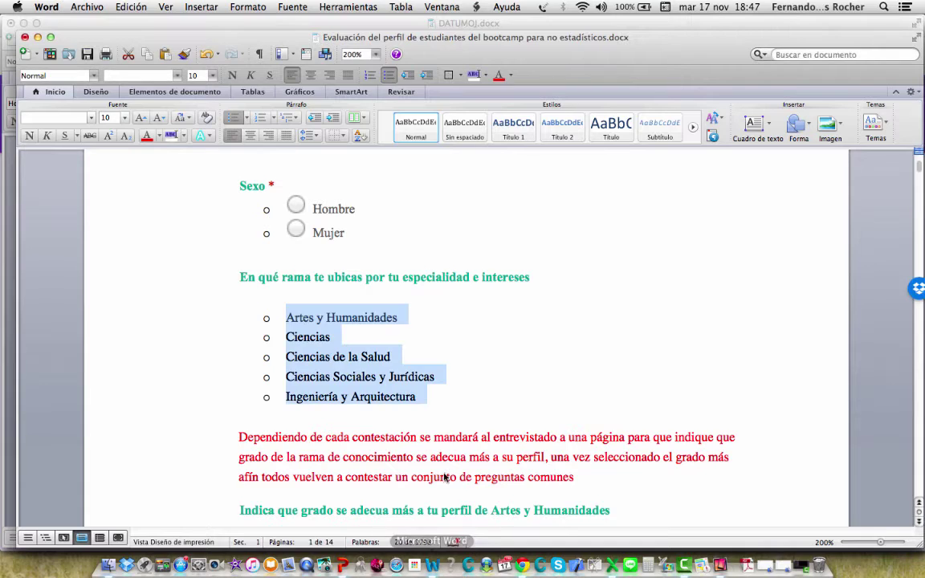
scroll(445, 479, down, 5)
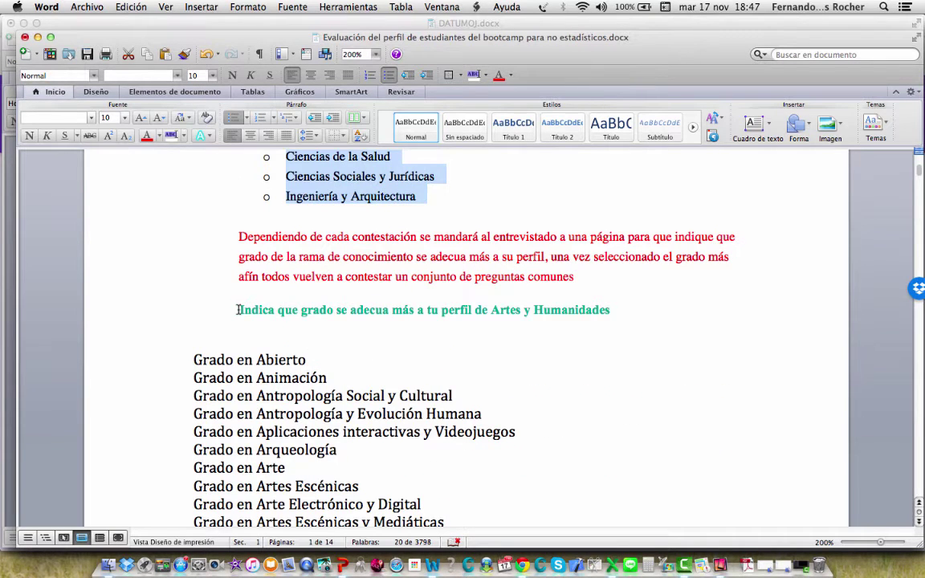
drag(238, 310, 544, 313)
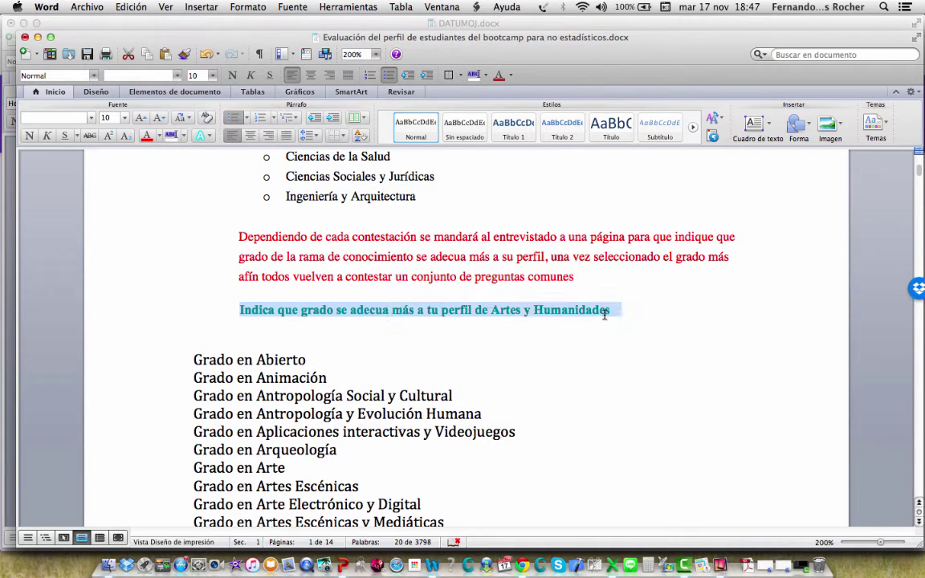
drag(608, 310, 610, 314)
key(super+c)
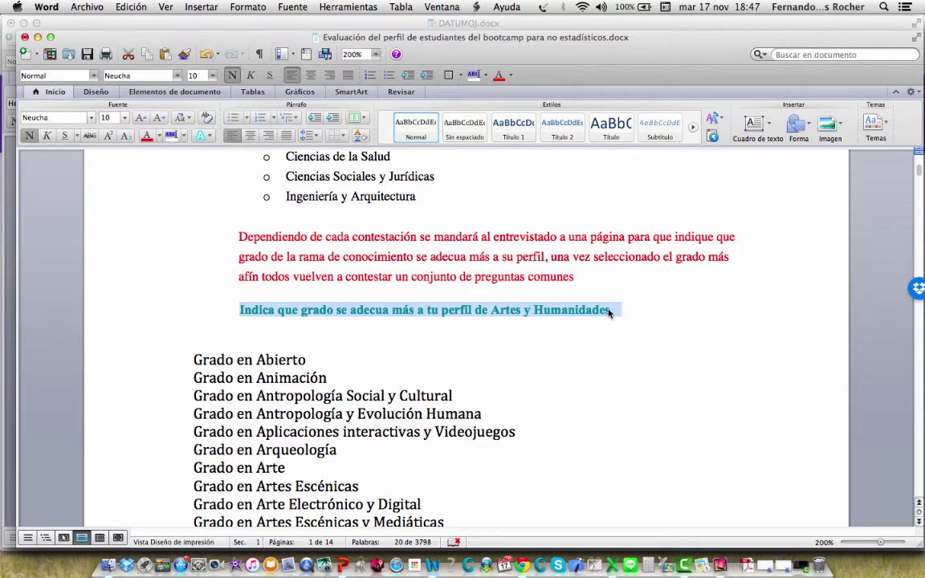
click(523, 566)
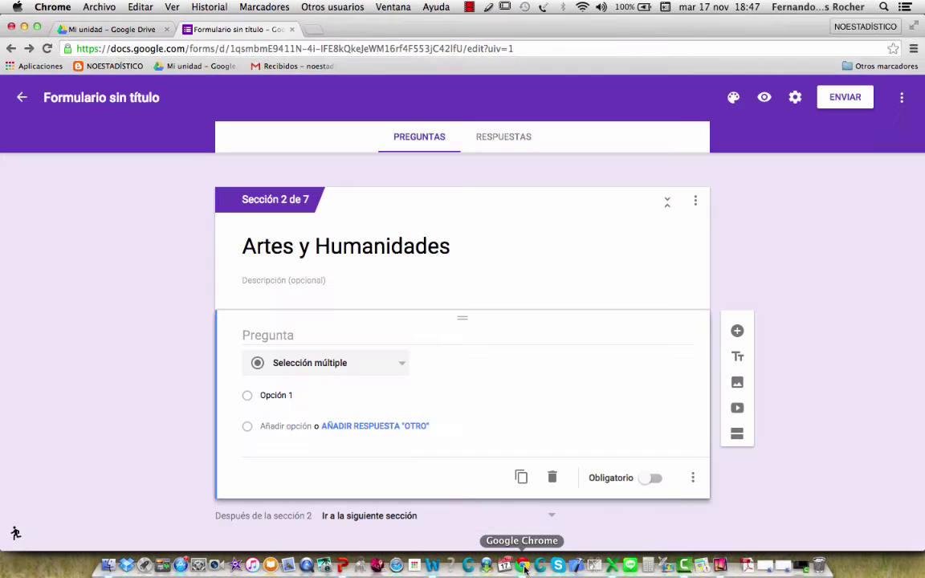
key(super+v)
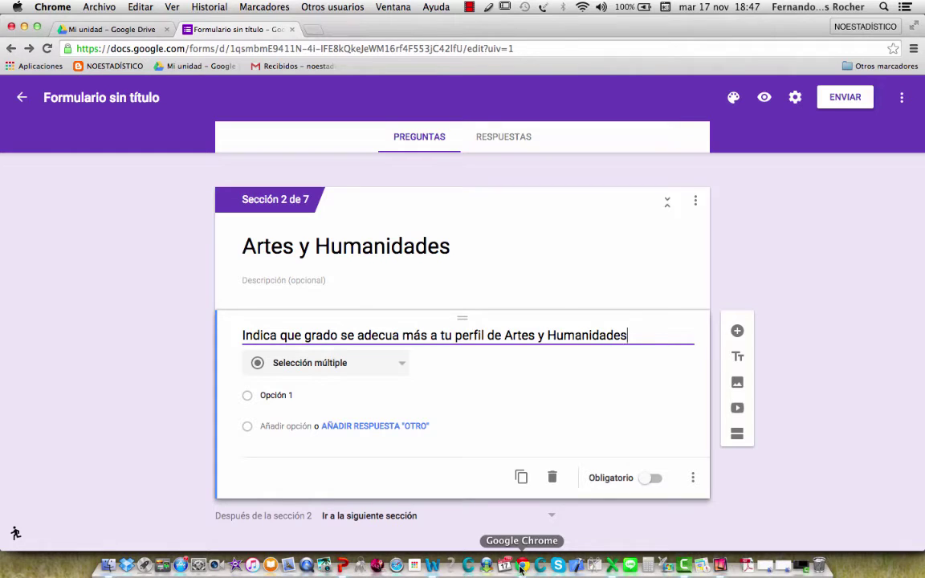
Switch to the Word document and select the Artes y Humanidades degree list from "Grado en Abierto" through "Grado en Lingüística y Lenguas Aplicadas"
click(433, 567)
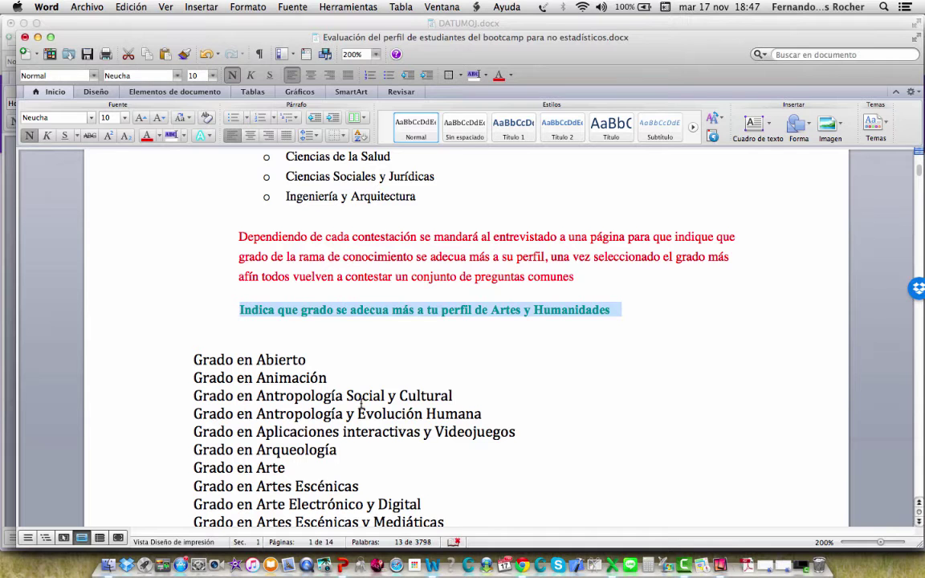
click(190, 361)
key(shift+Down)
key(shift+Down)
key(shift+Down)
key(shift+Down)
key(shift+Down)
key(shift+Down)
key(shift+Down)
key(shift+Down)
key(shift+Down)
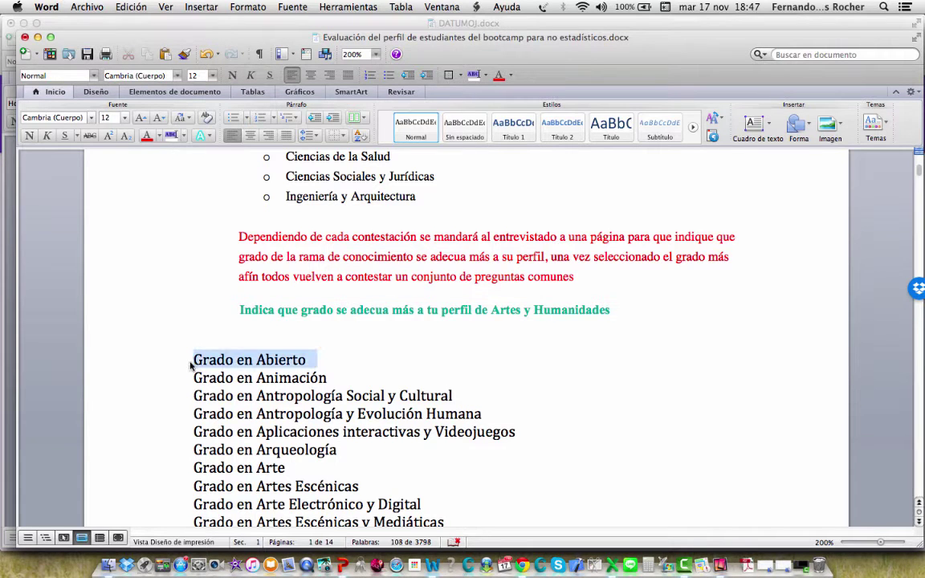
key(shift+Down)
key(shift+Down)
key(shift+Down)
key(shift+Down)
key(shift+Down)
key(shift+Down)
key(shift+Down)
key(shift+Down)
key(shift+Down)
key(shift+Down)
key(shift+Down)
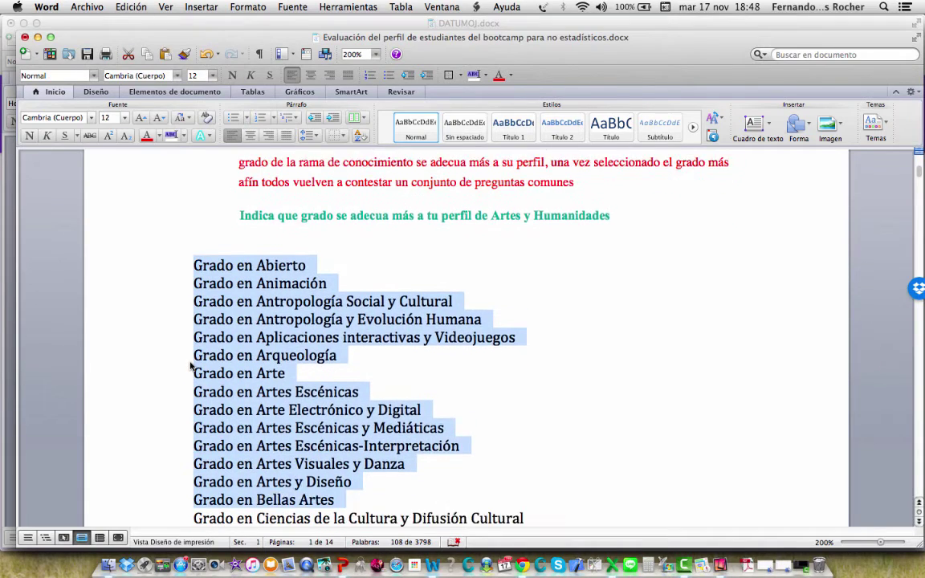
key(shift+Down)
key(shift+Down)
key(shift+Down)
key(shift+Down)
key(shift+Down)
key(shift+Down)
key(shift+Down)
key(shift+Down)
key(shift+Down)
key(shift+Down)
key(shift+Down)
key(shift+Down)
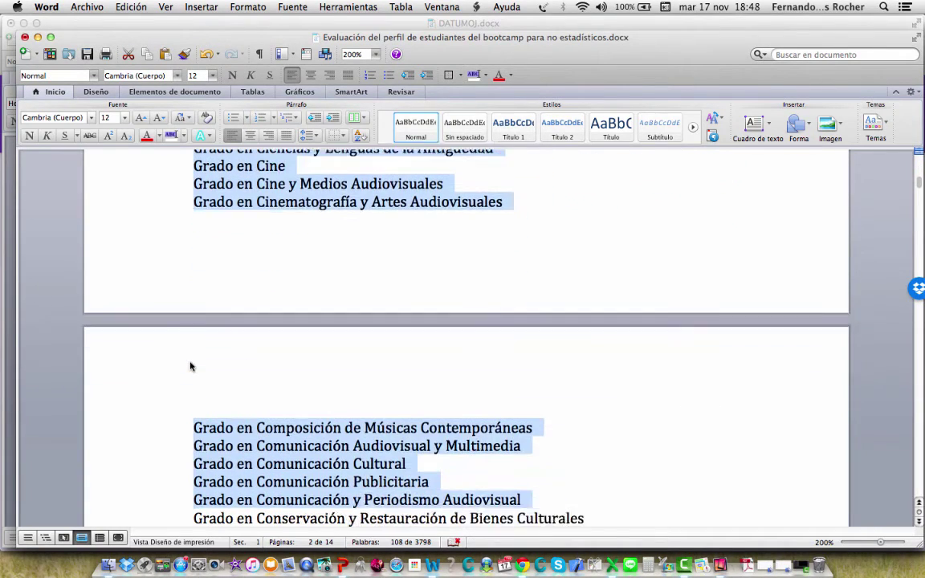
key(shift+Down)
key(shift+Down)
key(shift+Down)
key(shift+Down)
key(shift+Down)
key(shift+Down)
key(shift+Down)
key(shift+Down)
key(shift+Down)
key(shift+Down)
key(shift+Down)
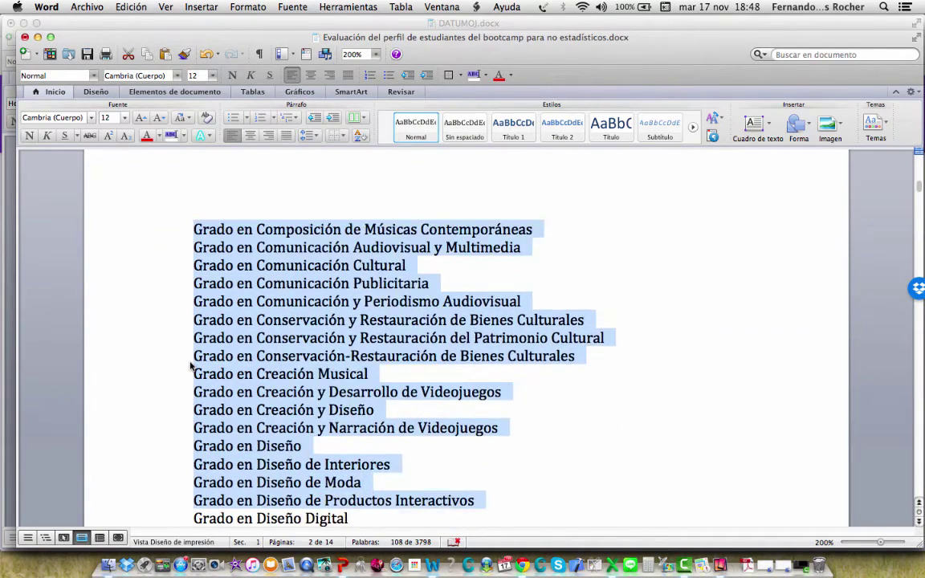
key(shift+Down)
key(shift+Down)
key(shift+Down)
key(shift+Down)
key(shift+Down)
key(shift+Down)
key(shift+Down)
key(shift+Down)
key(shift+Down)
key(shift+Down)
key(shift+Down)
key(shift+Down)
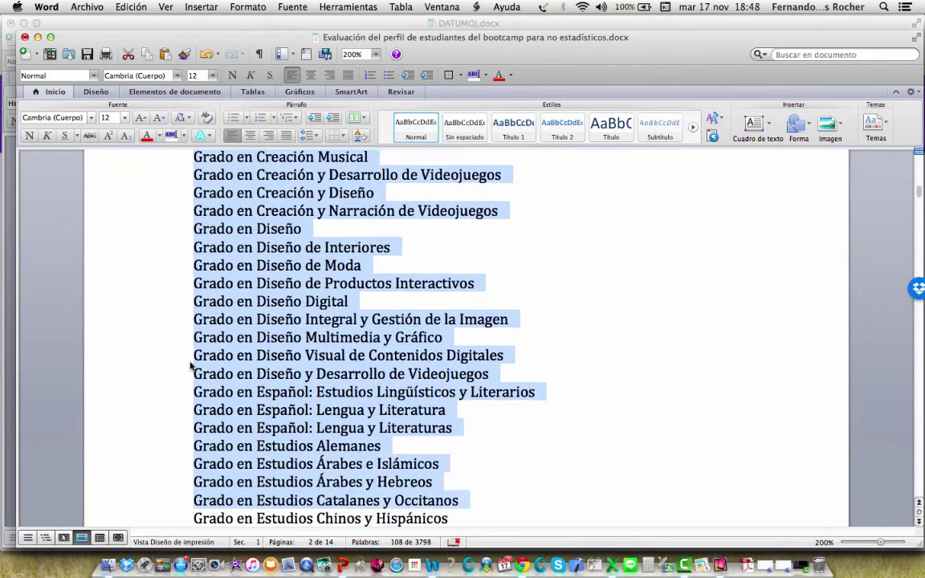
key(shift+Down)
key(shift+Down)
key(shift+Down)
key(shift+Down)
key(shift+Down)
key(shift+Down)
key(shift+Down)
key(shift+Down)
key(shift+Down)
key(shift+Down)
key(shift+Down)
key(shift+Down)
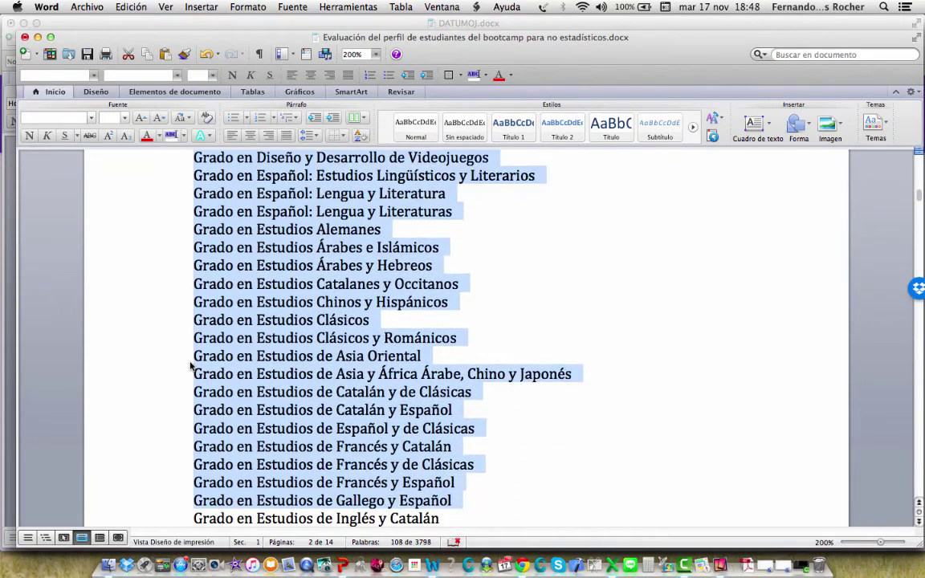
key(shift+Down)
key(shift+Down)
key(shift+Down)
key(shift+Down)
key(shift+Down)
key(shift+Down)
key(shift+Down)
key(shift+Down)
key(shift+Down)
key(shift+Down)
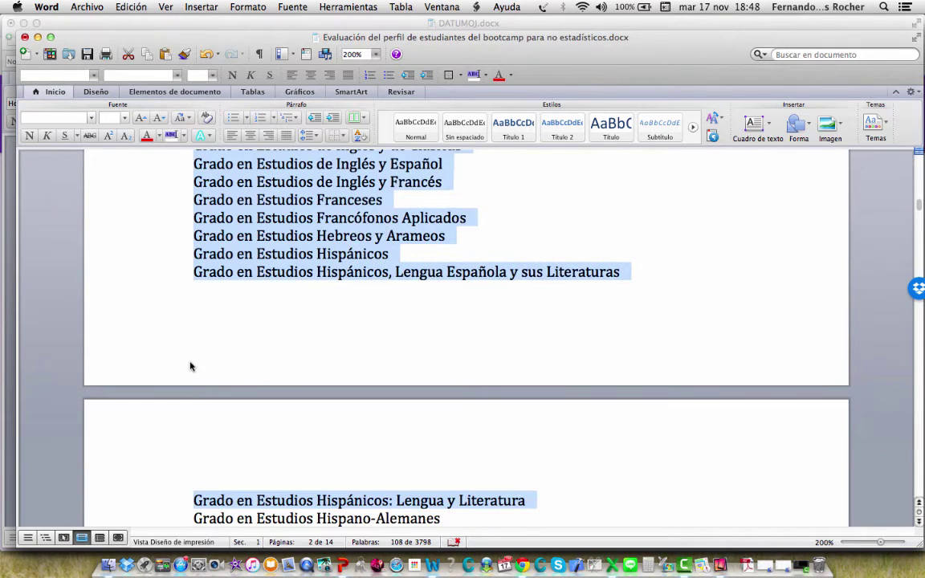
key(shift+Down)
key(shift+Down)
key(shift+Down)
key(shift+Down)
key(shift+Down)
key(shift+Down)
key(shift+Down)
key(shift+Down)
key(shift+Down)
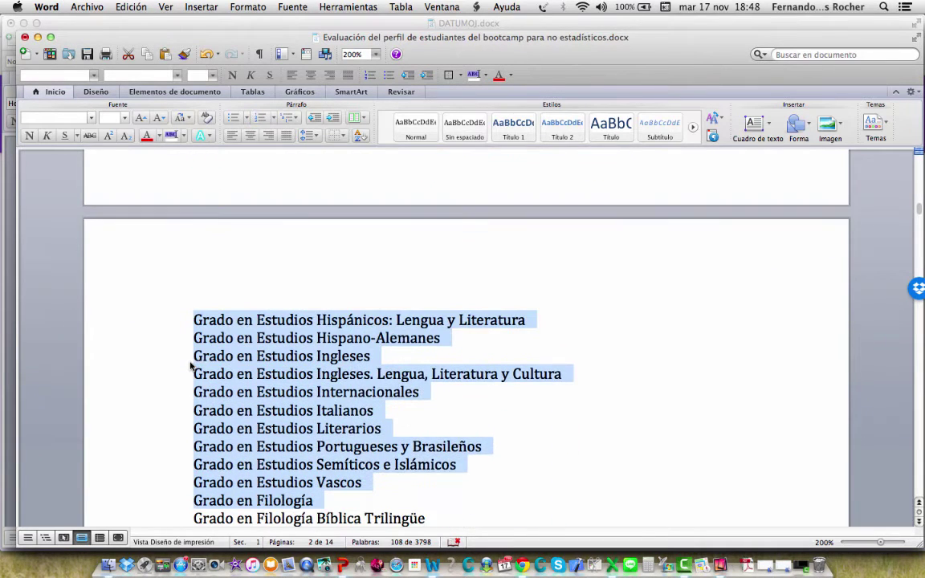
key(shift+Down)
key(shift+Down)
key(shift+Down)
key(shift+Down)
key(shift+Down)
key(shift+Down)
key(shift+Down)
key(shift+Down)
key(shift+Down)
key(shift+Down)
key(shift+Down)
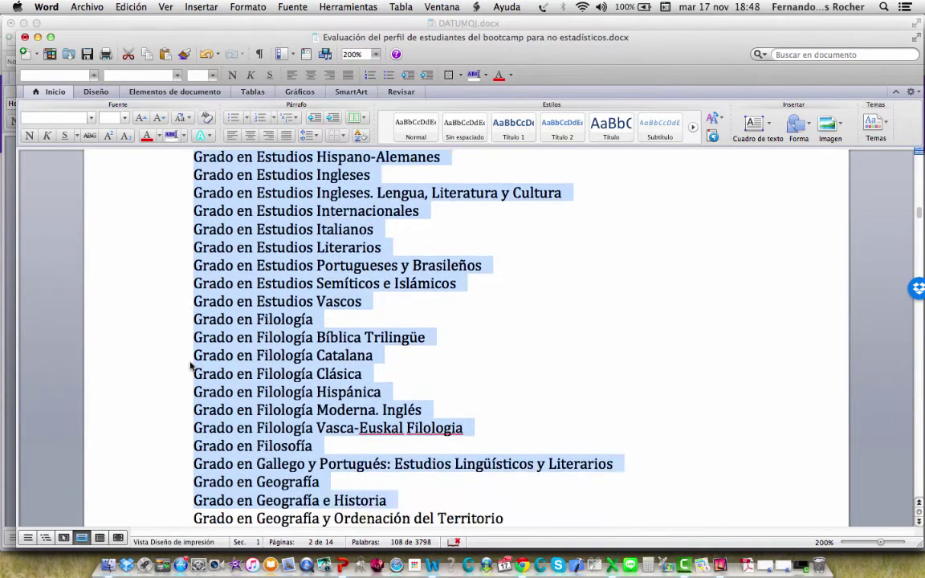
key(shift+Down)
key(shift+Down)
key(shift+Down)
key(shift+Down)
key(shift+Down)
key(shift+Down)
key(shift+Down)
key(shift+Down)
key(shift+Down)
key(shift+Down)
key(shift+Down)
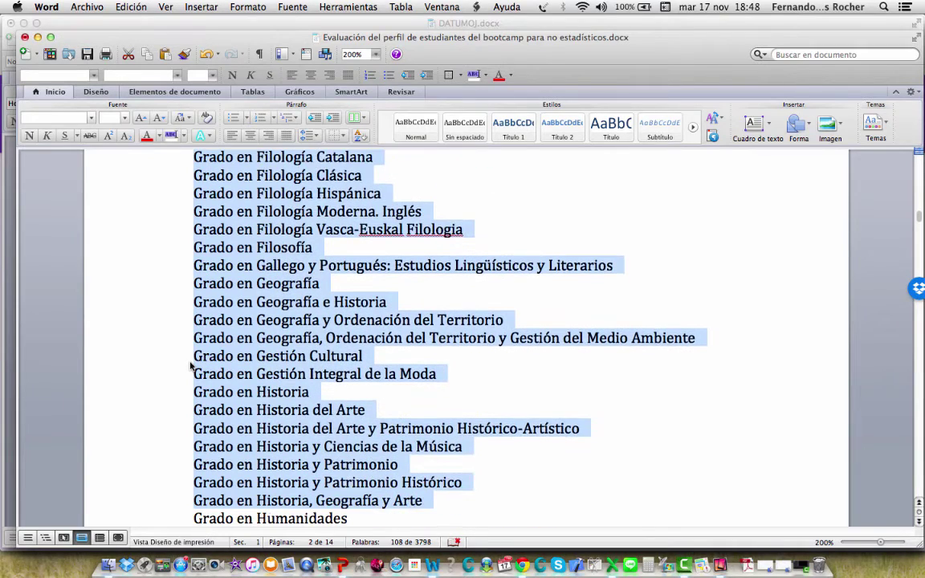
key(shift+Down)
key(shift+Down)
key(shift+Down)
key(shift+Down)
key(shift+Down)
key(shift+Down)
key(shift+Down)
key(shift+Down)
key(shift+Down)
key(shift+Down)
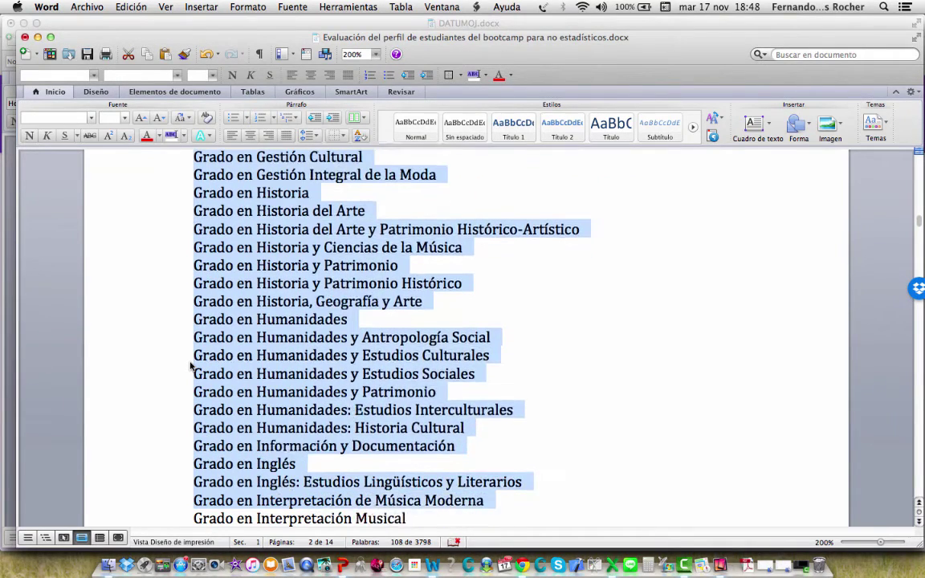
key(shift+Down)
key(shift+Down)
key(shift+Down)
key(shift+Down)
key(shift+Down)
key(shift+Down)
key(shift+Down)
key(shift+Down)
key(shift+Down)
key(shift+Down)
key(shift+Down)
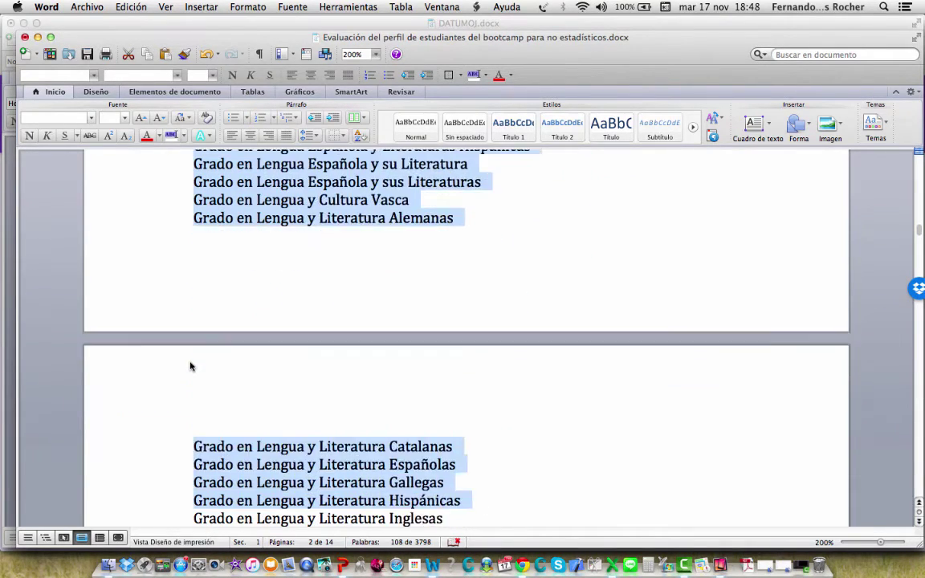
key(shift+Down)
key(shift+Down)
key(shift+Down)
key(shift+Down)
key(shift+Down)
key(shift+Down)
key(shift+Down)
key(shift+Down)
key(shift+Down)
key(shift+Down)
key(shift+Down)
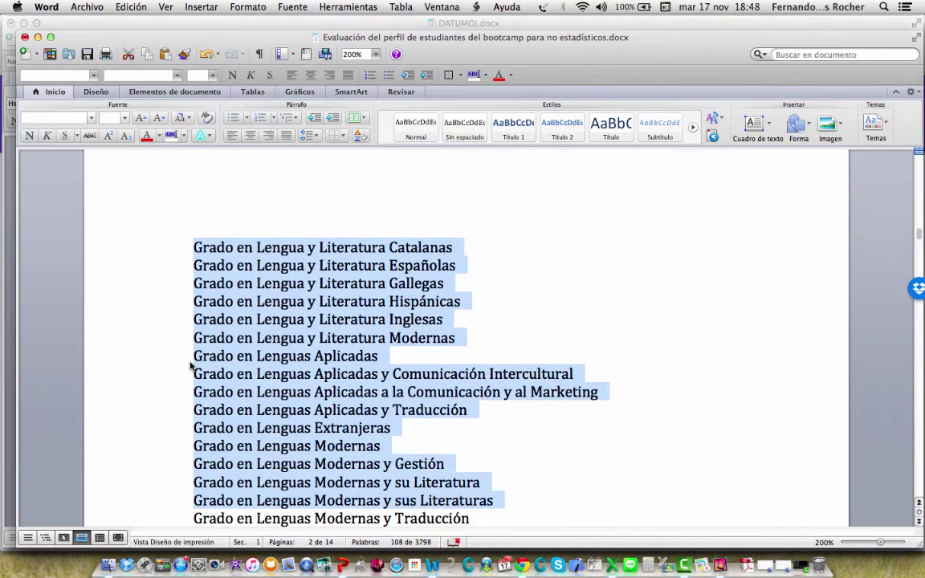
key(shift+Down)
key(shift+Down)
key(shift+Down)
key(shift+Down)
key(shift+Down)
key(shift+Down)
key(shift+Down)
key(shift+Down)
key(shift+Down)
key(shift+Down)
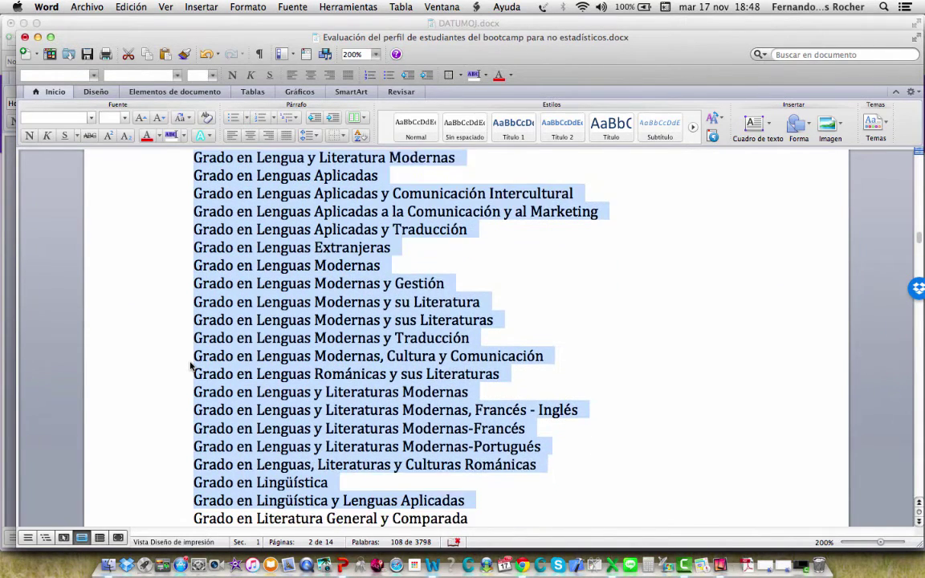
Extend the Artes y Humanidades degree selection through "Grado en Traducción, Interpretación y Lenguas Aplicadas"
key(shift+Down)
key(shift+Down)
key(shift+Down)
key(shift+Down)
key(shift+Down)
key(shift+Down)
key(shift+Down)
key(shift+Down)
key(shift+Down)
key(shift+Down)
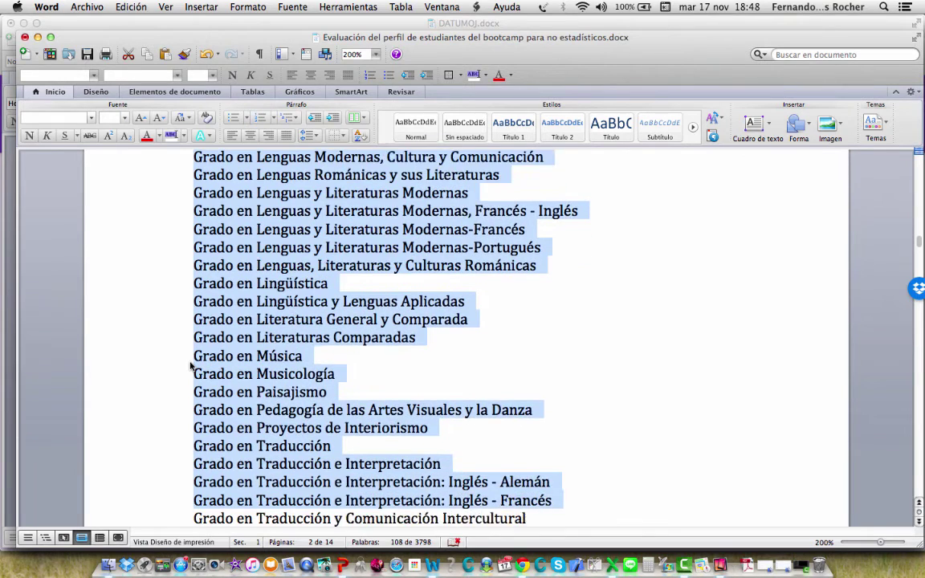
key(shift+Up)
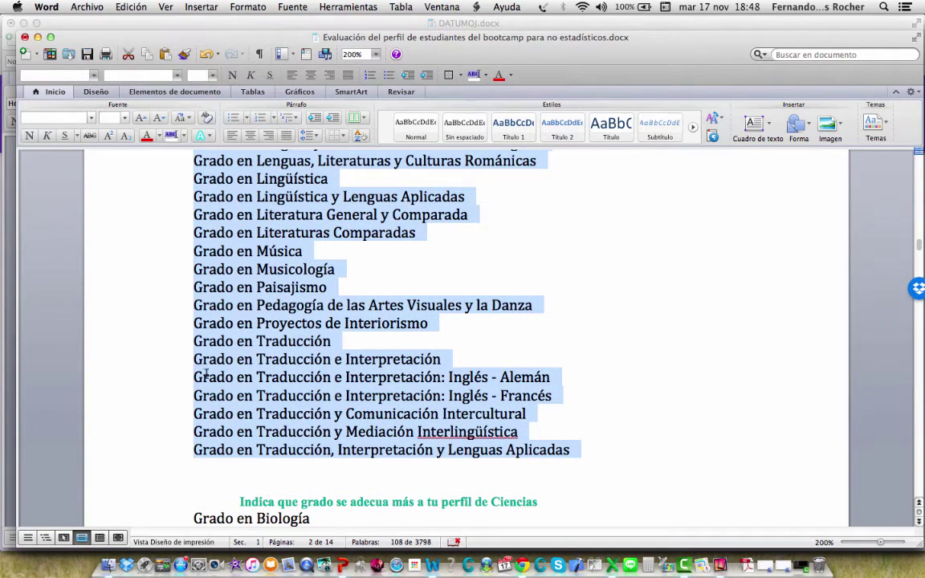
Switch to Chrome and paste the copied degree list over "Opción 1" of the Artes y Humanidades question
click(522, 565)
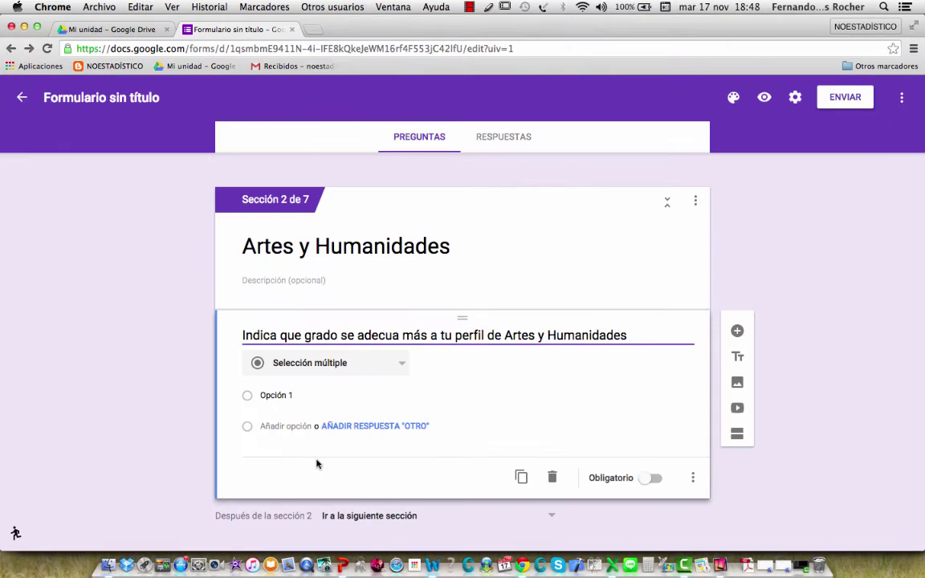
click(265, 400)
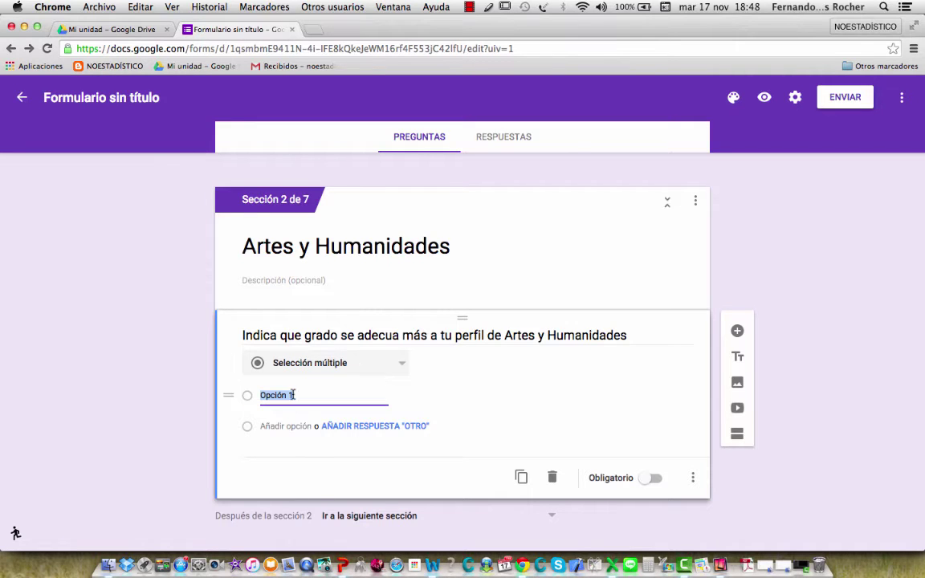
key(super+v)
Review the pasted Artes y Humanidades degree options from the first to the last, down to the Ciencias section
scroll(383, 241, up, 15)
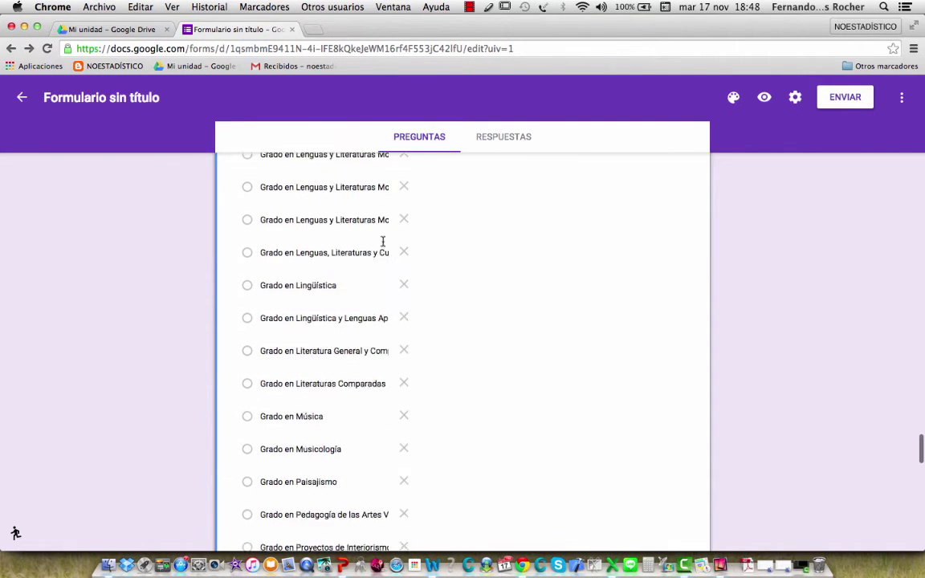
scroll(384, 241, up, 20)
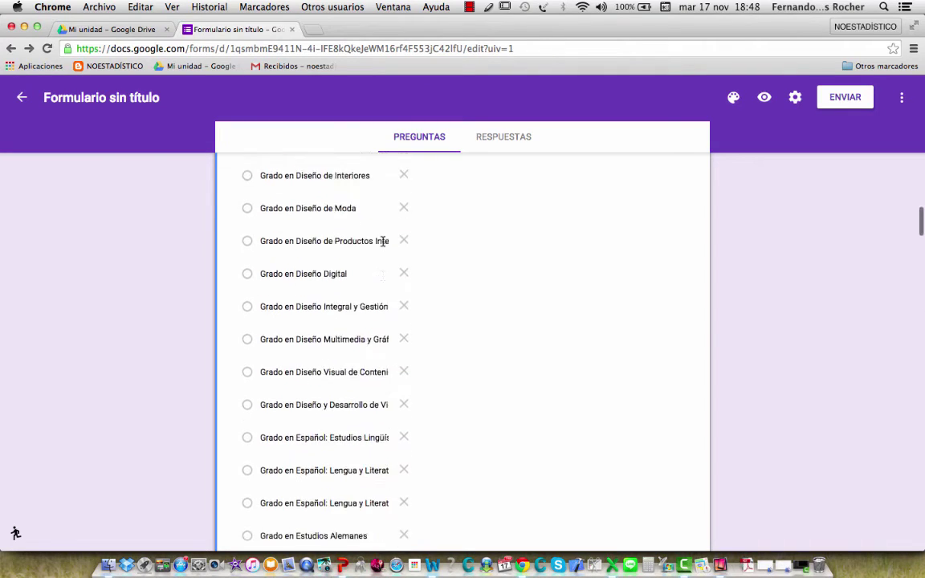
scroll(383, 242, up, 15)
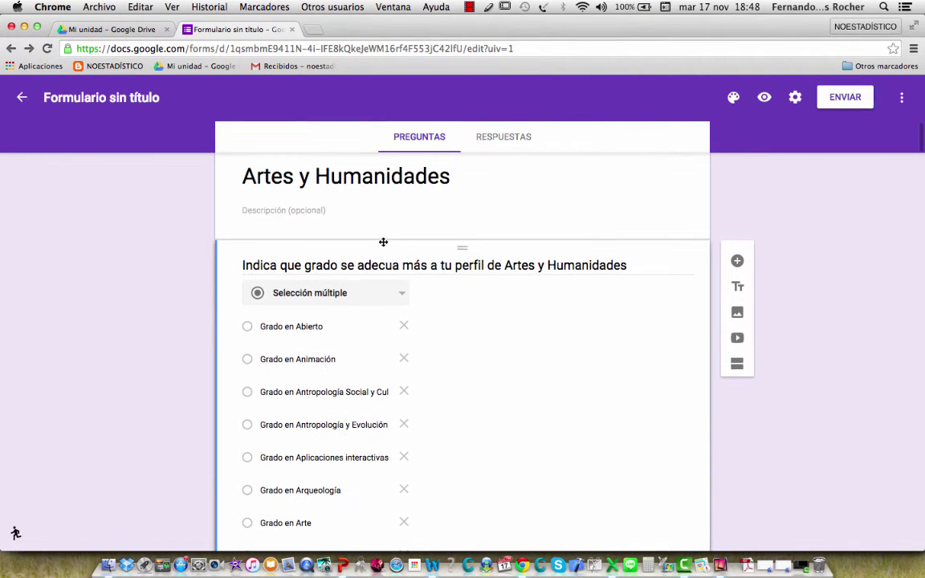
scroll(384, 242, down, 20)
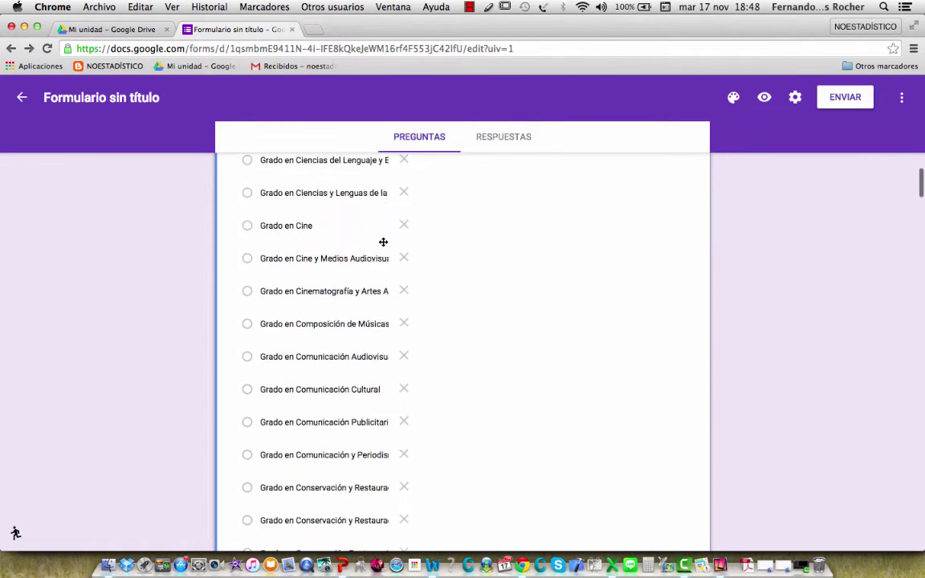
scroll(383, 242, down, 20)
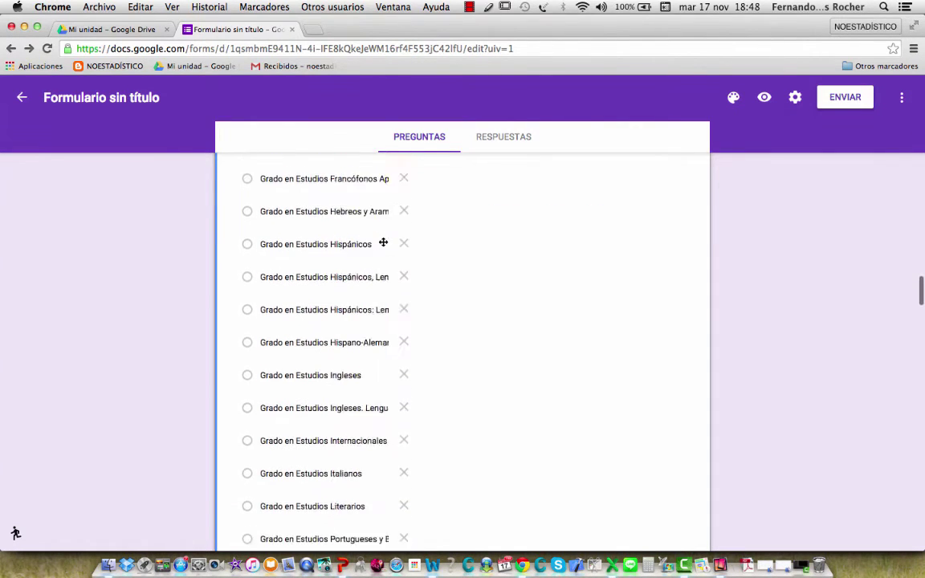
scroll(383, 242, down, 20)
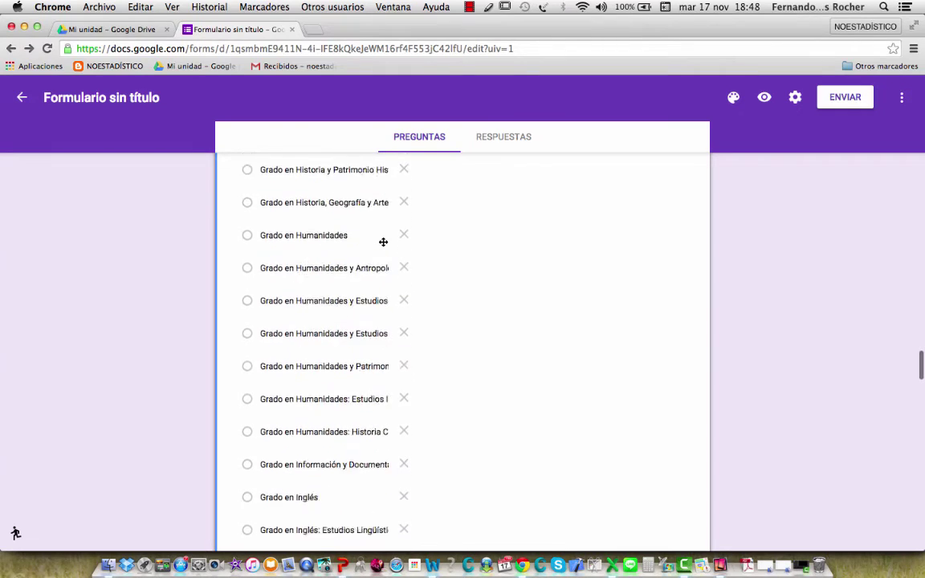
scroll(383, 242, down, 20)
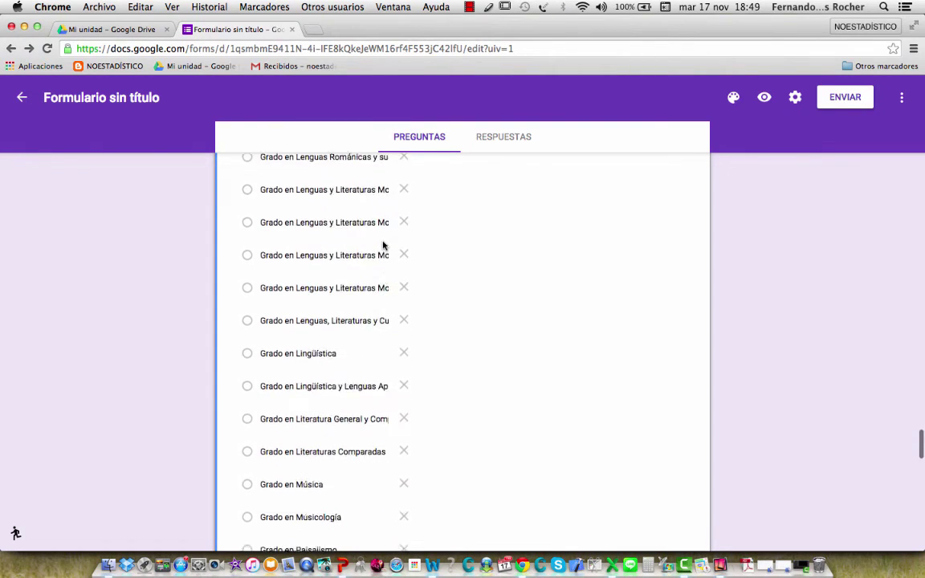
scroll(383, 246, down, 10)
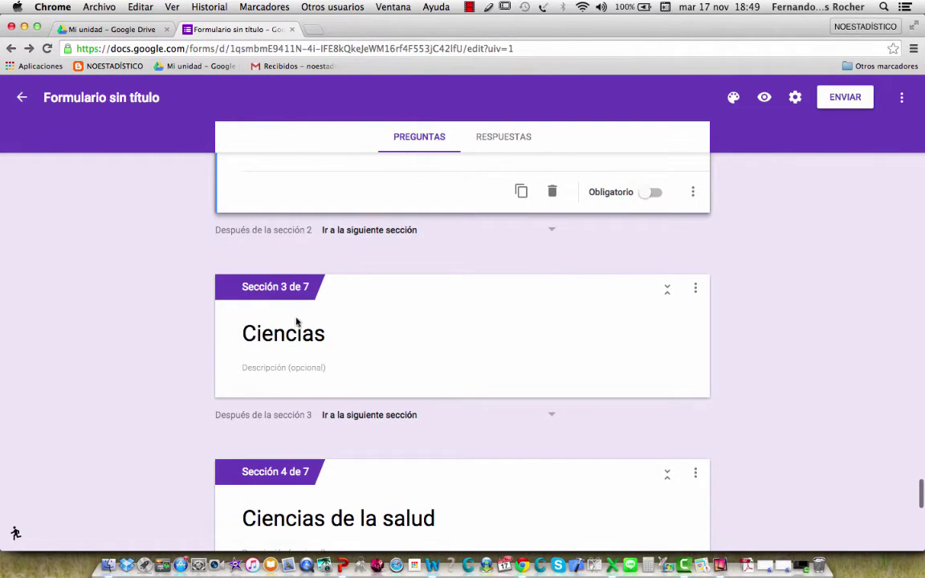
Switch to the Word document and copy the heading "Indica que grado se adecua más a tu perfil de Ciencias"
click(432, 566)
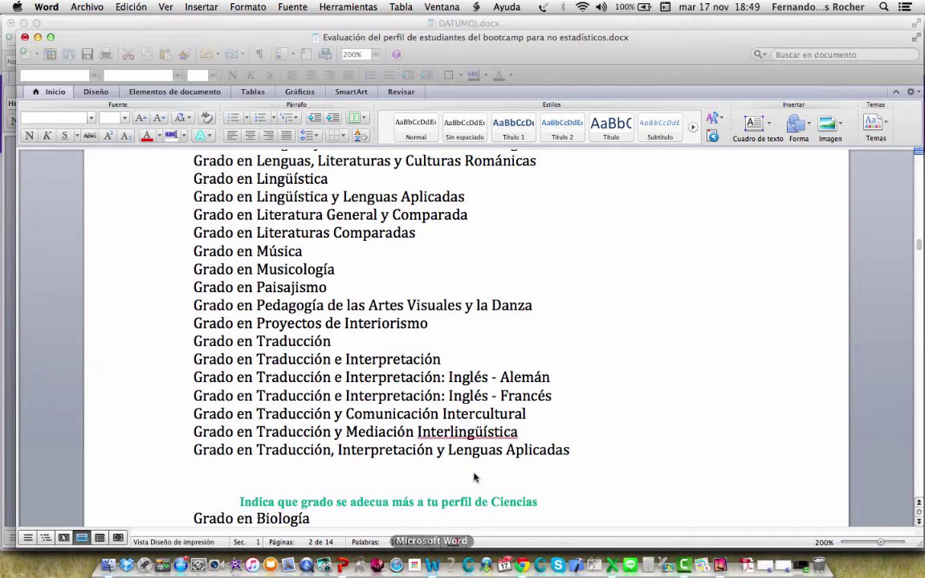
scroll(350, 368, down, 5)
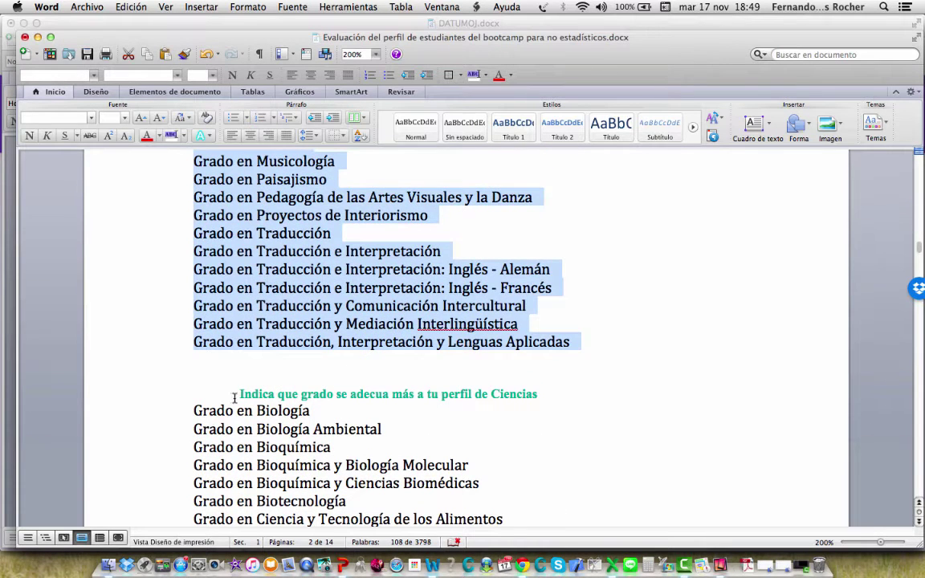
drag(235, 398, 540, 393)
key(super+c)
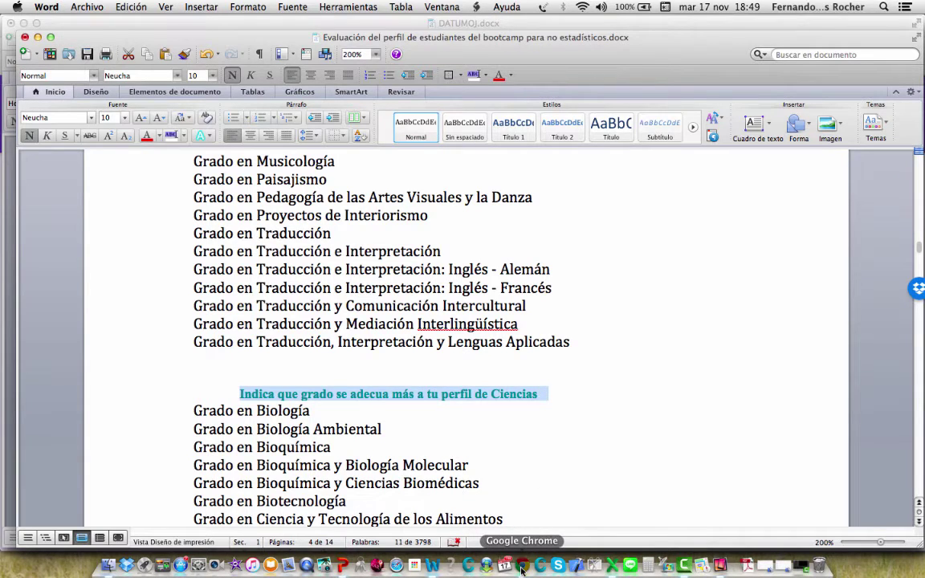
Switch to Chrome, add a question to the Ciencias section and paste the copied heading as its title
click(522, 569)
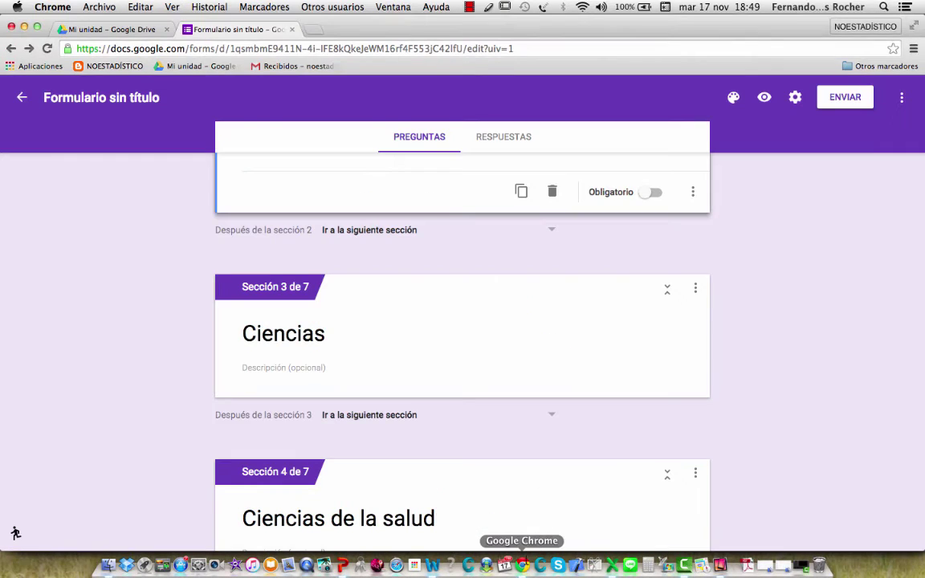
click(696, 294)
click(737, 323)
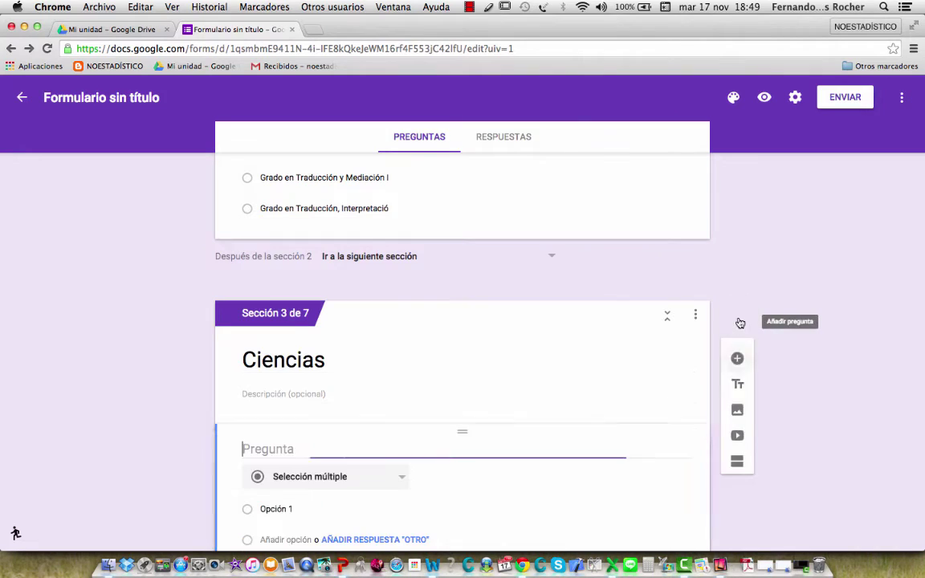
key(super+v)
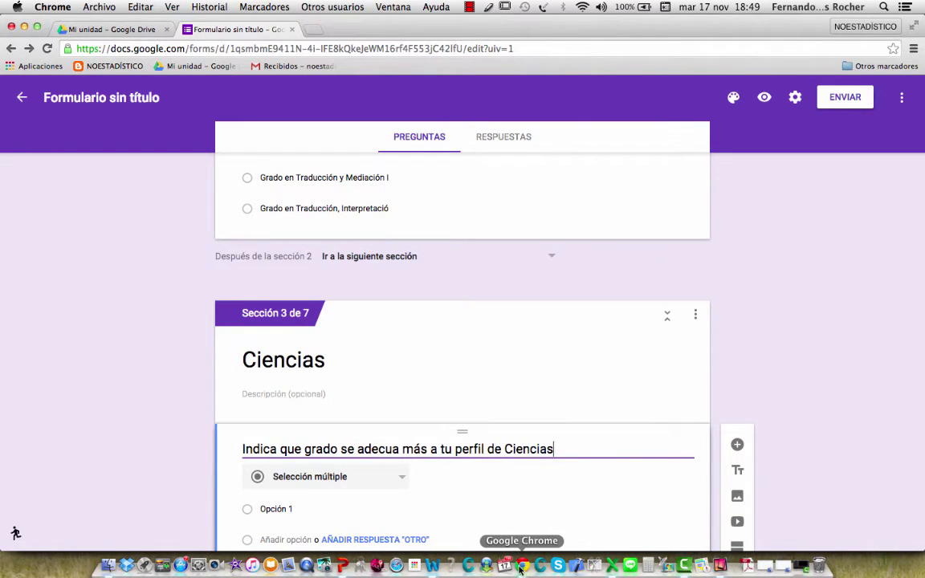
Switch to the Word document and copy the Ciencias degree list from "Grado en Biología" through "Grado en Tecnología y Gestión Alimentaria"
click(432, 566)
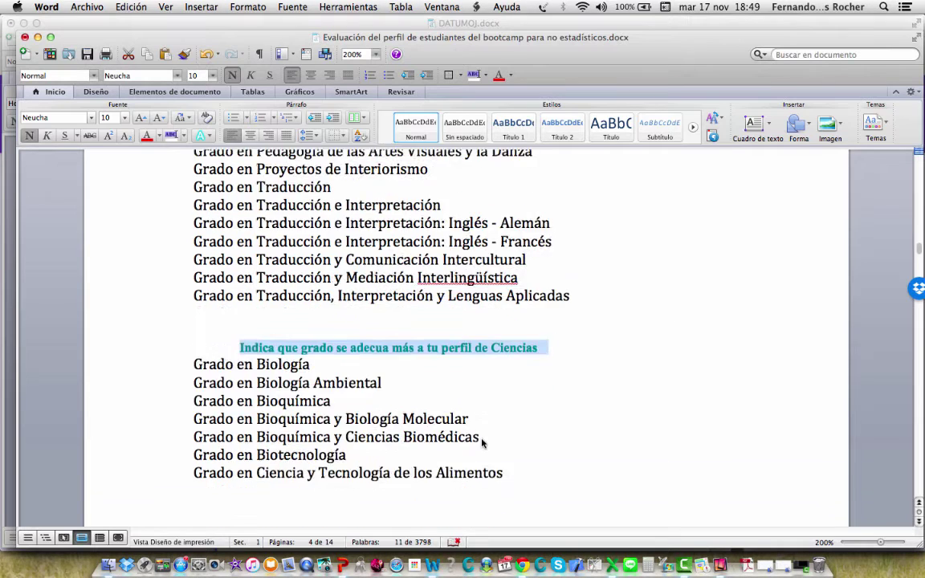
scroll(482, 443, down, 4)
drag(191, 225, 470, 332)
key(super+c)
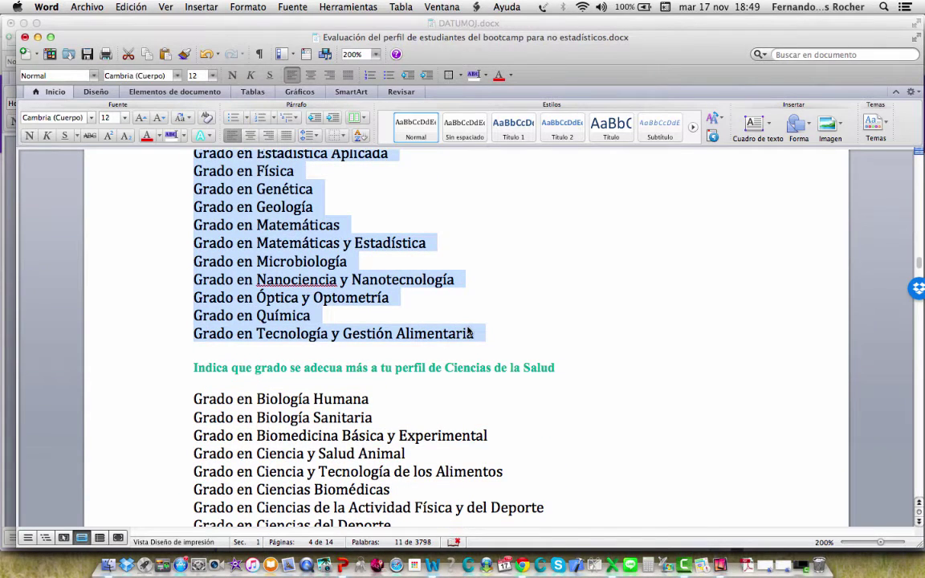
Switch to Chrome, paste the copied degrees over "Opción 1" of the Ciencias question and make the question required
click(523, 568)
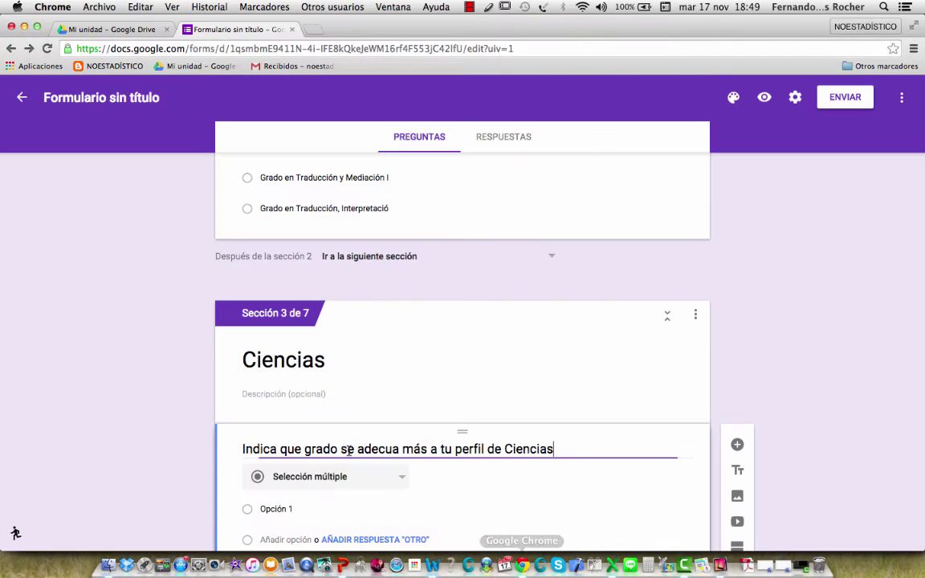
click(261, 506)
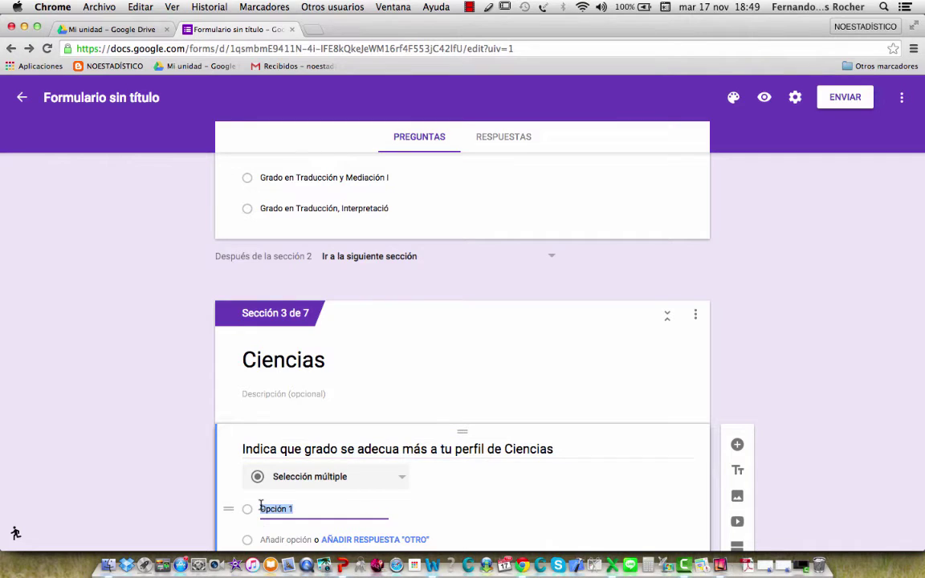
key(super+v)
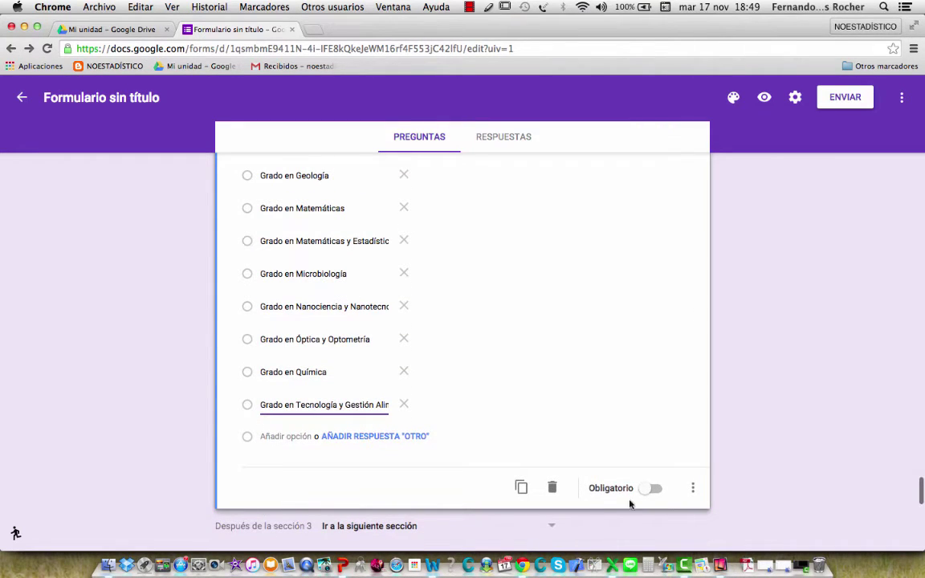
click(655, 489)
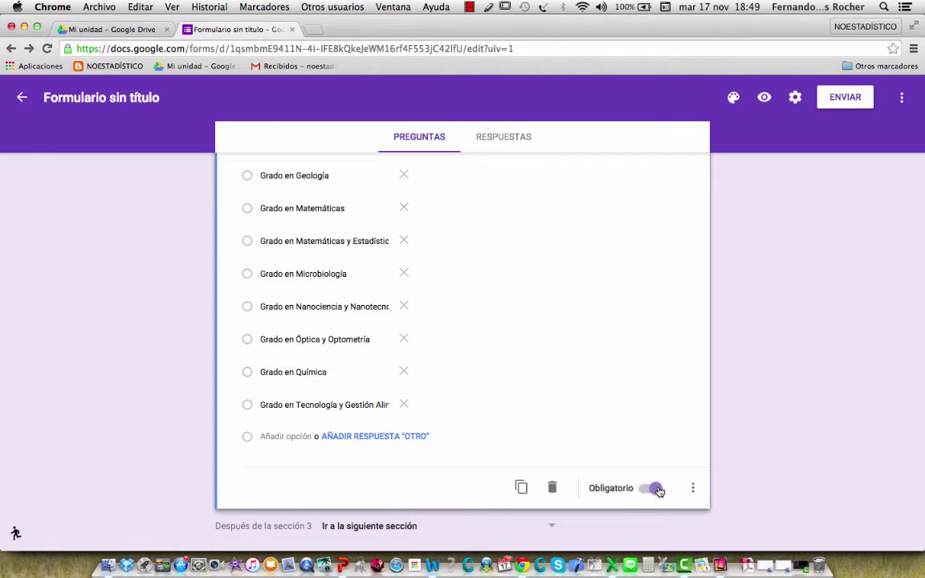
View the destination choices offered after section 2, keeping "Ir a la siguiente sección"
scroll(657, 491, up, 15)
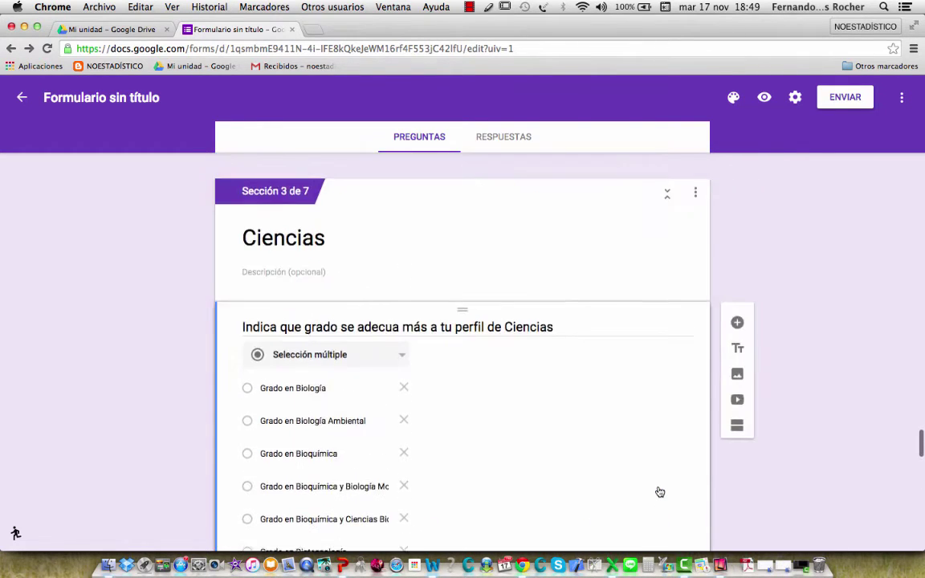
scroll(659, 490, up, 5)
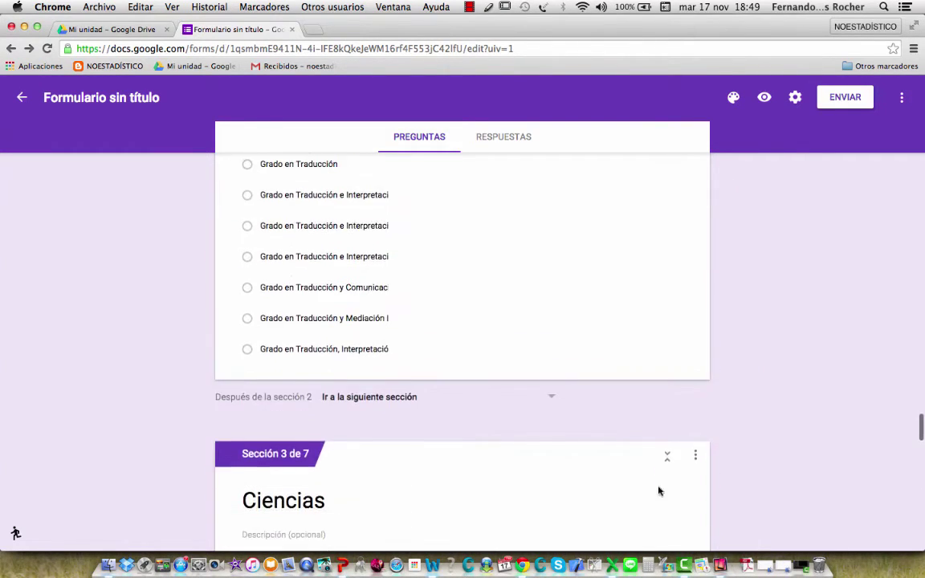
scroll(661, 489, up, 1)
scroll(662, 489, down, 3)
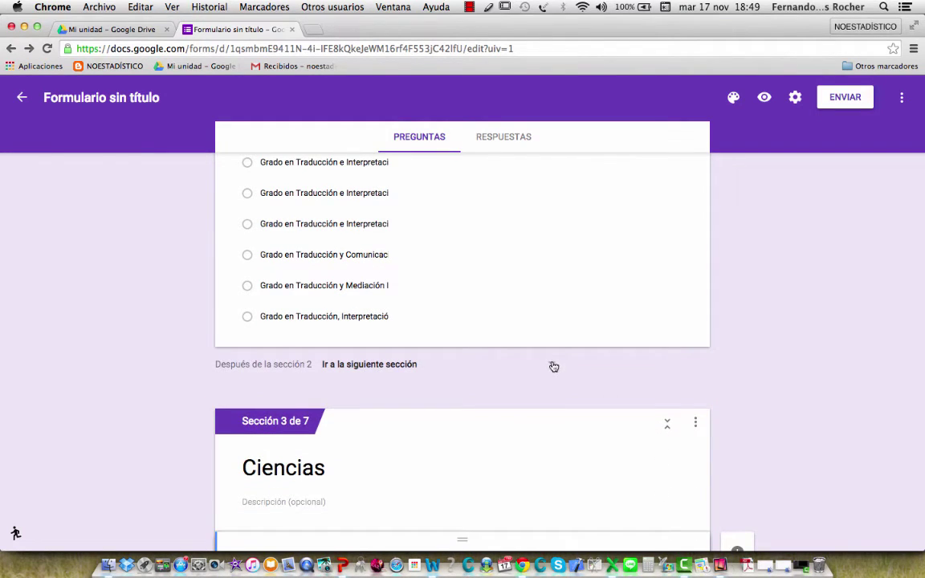
click(554, 366)
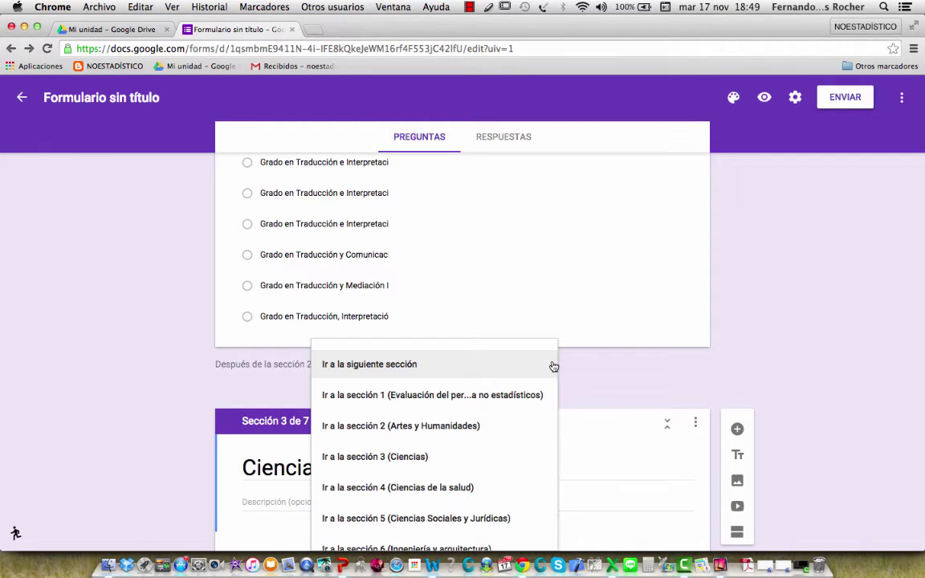
click(739, 329)
Make the degree question in the Artes y Humanidades section required
scroll(552, 274, up, 6)
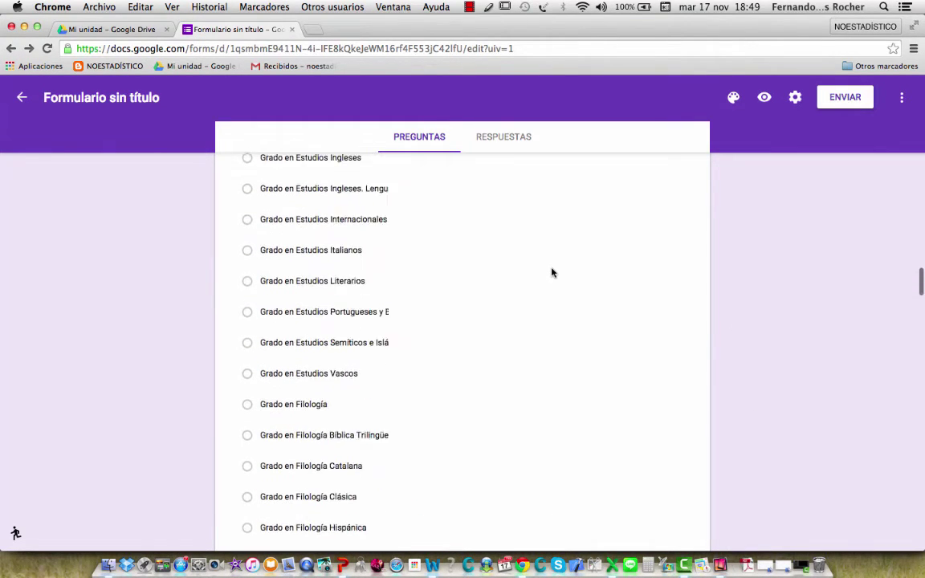
scroll(552, 273, up, 15)
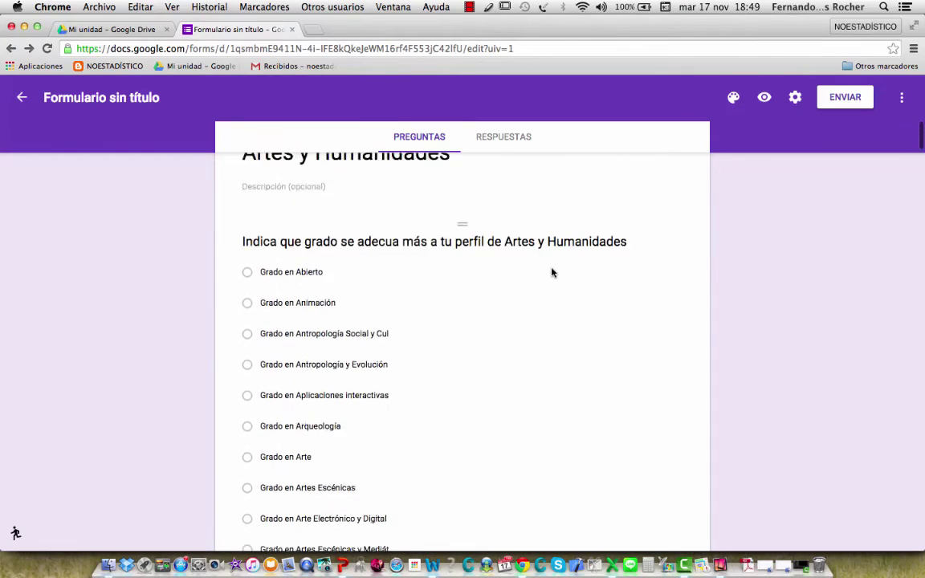
scroll(600, 395, down, 8)
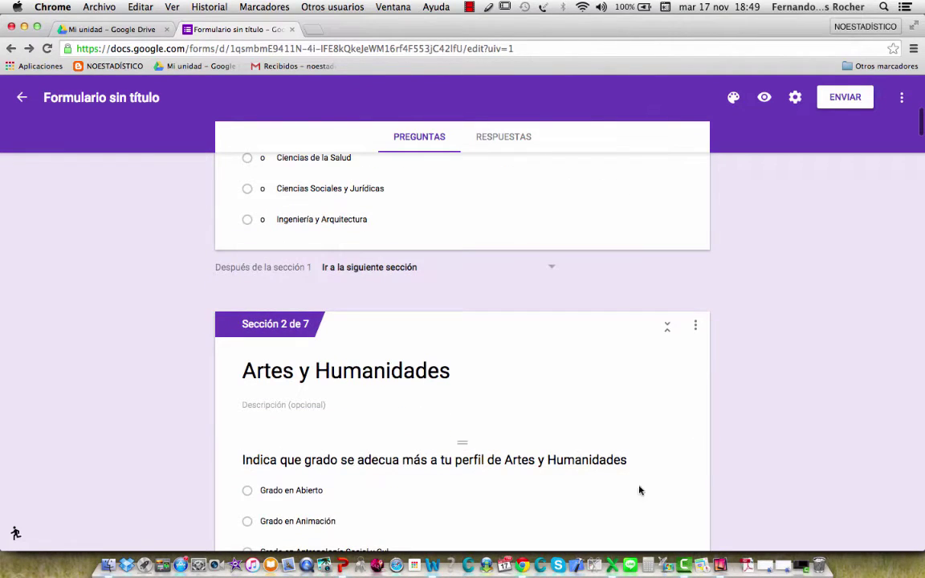
click(623, 458)
scroll(657, 479, down, 10)
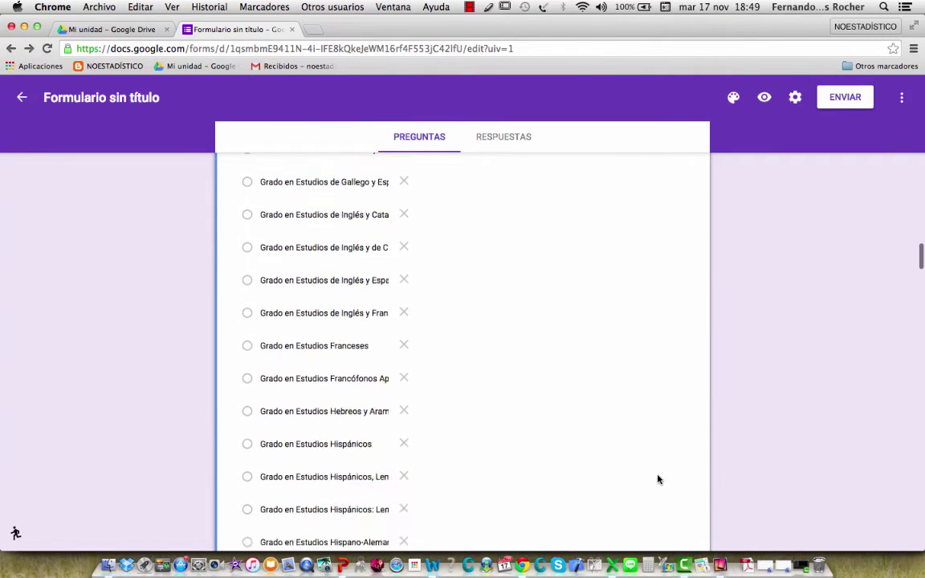
scroll(657, 480, down, 20)
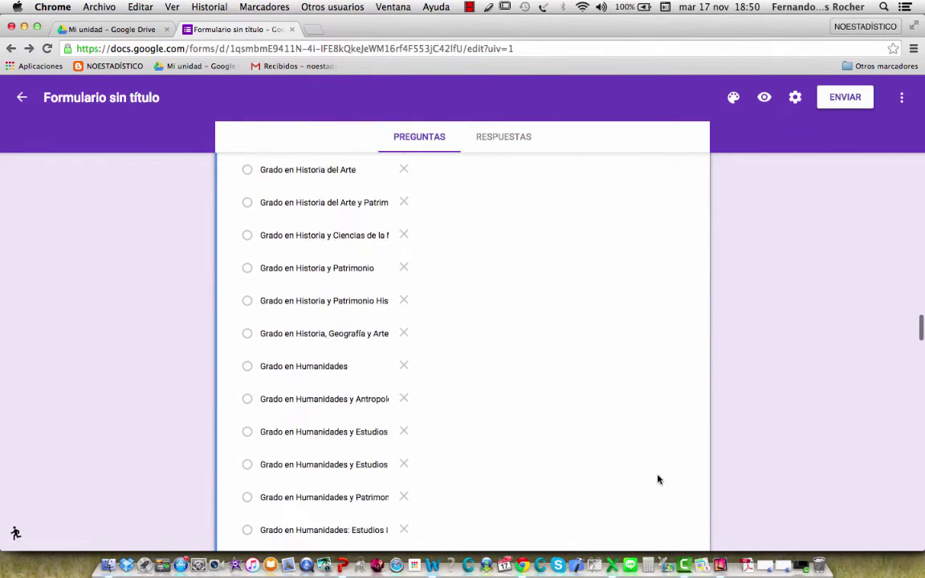
scroll(658, 479, down, 5)
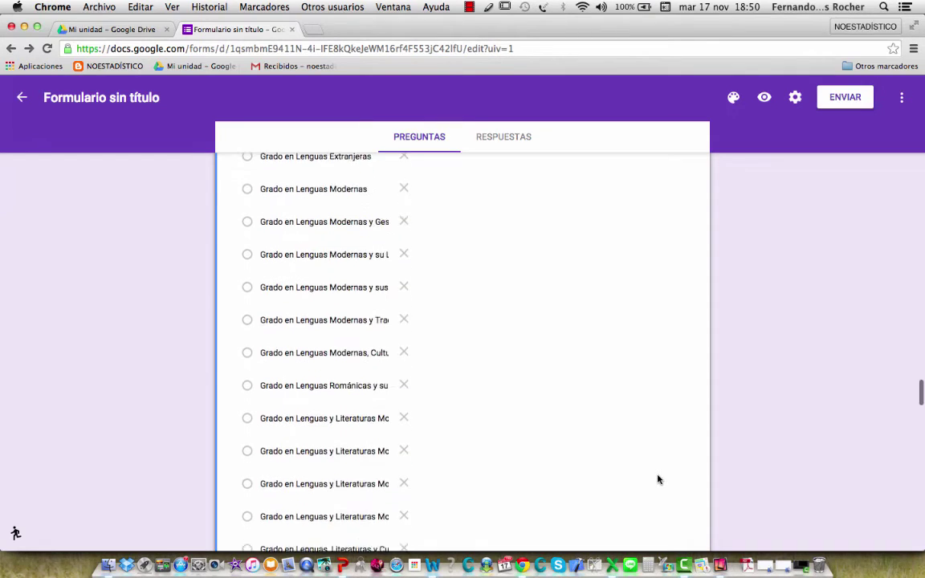
scroll(657, 479, down, 8)
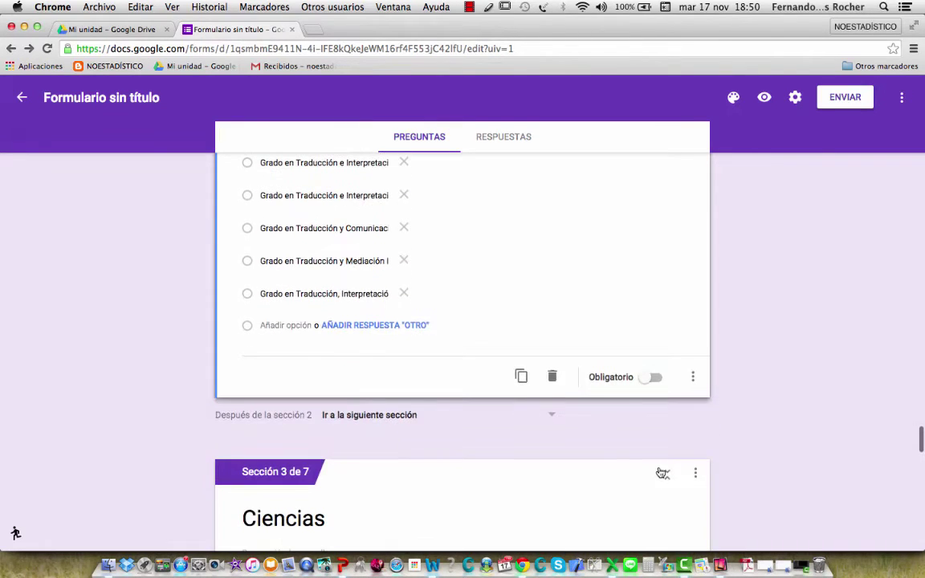
click(654, 378)
Add a multiple-choice question to section 4, Ciencias de la salud
scroll(775, 372, down, 10)
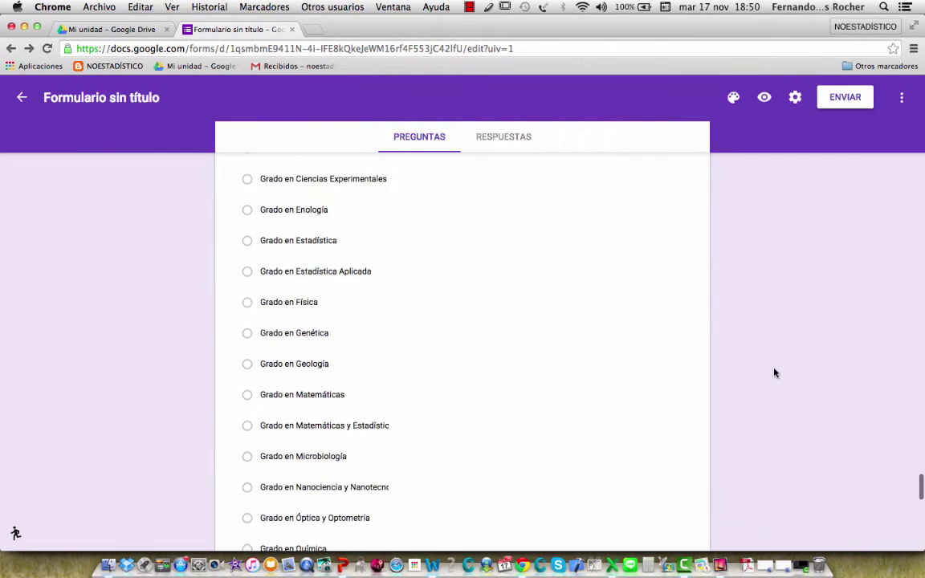
scroll(775, 373, down, 4)
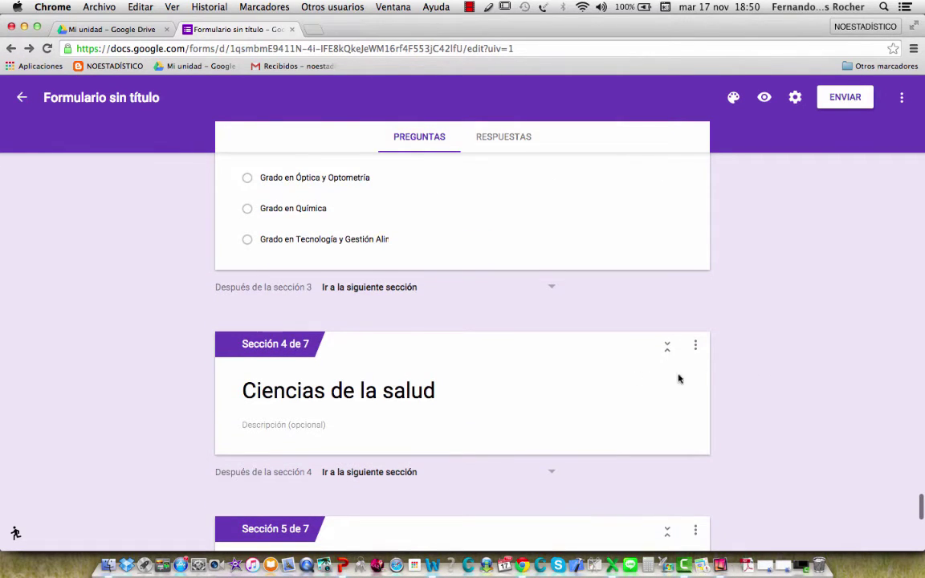
click(698, 352)
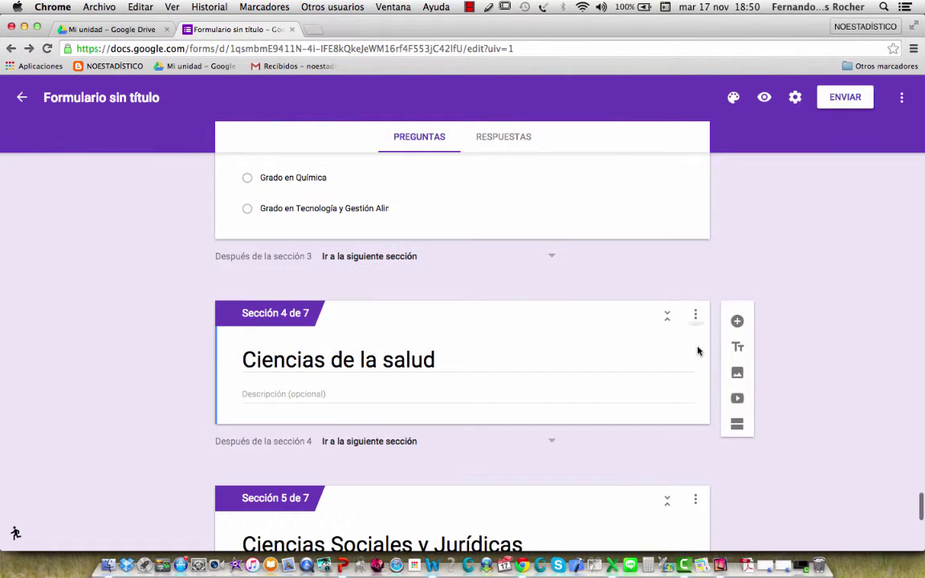
click(737, 322)
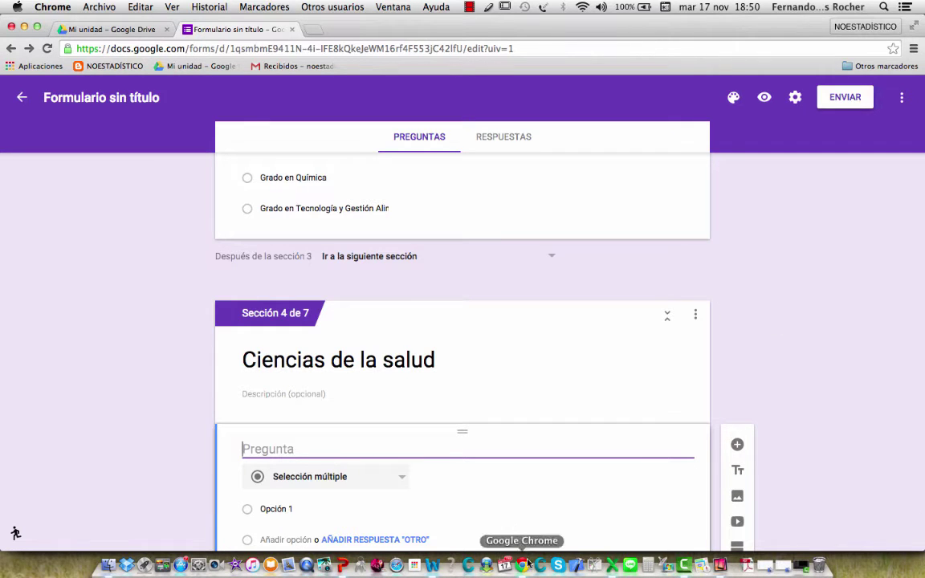
Copy the heading "Indica que grado se adecua más a tu perfil de Ciencias de la Salud" from Word and paste it as the Chrome question's title
click(433, 566)
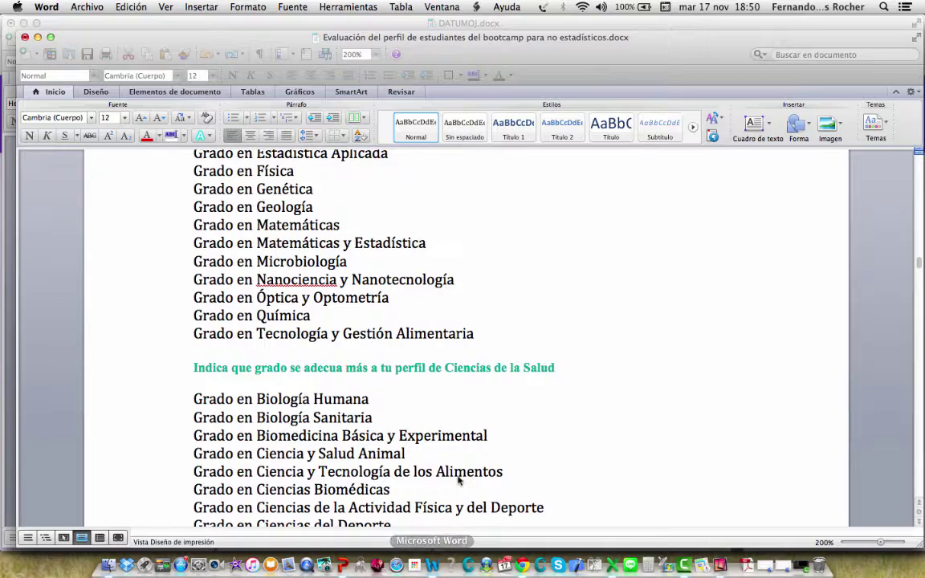
scroll(459, 473, down, 10)
scroll(459, 472, up, 5)
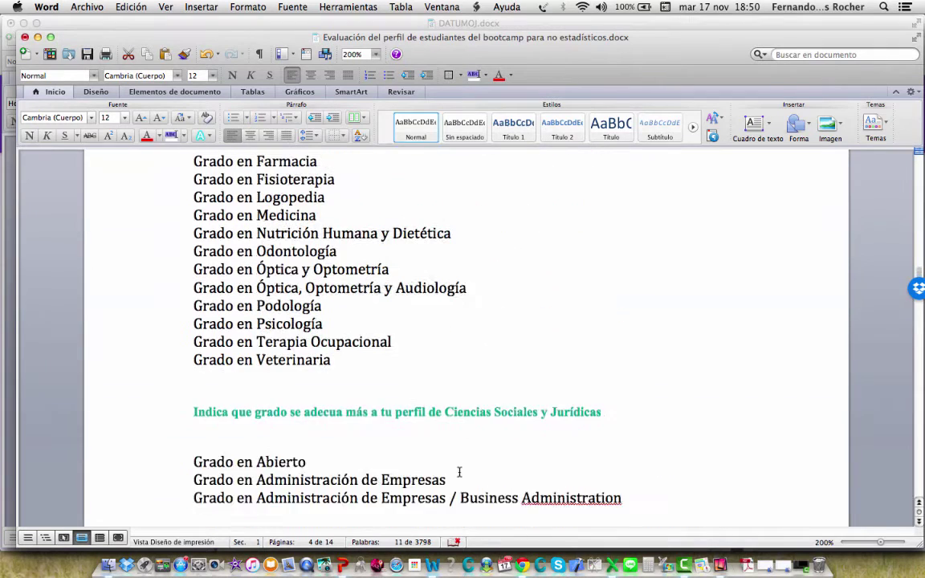
scroll(458, 472, up, 3)
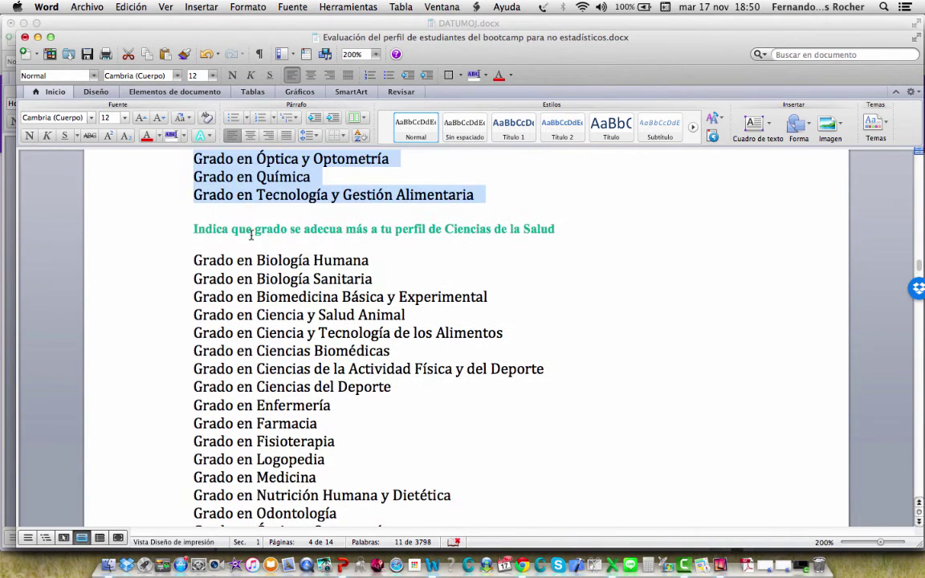
drag(194, 229, 555, 231)
key(super+c)
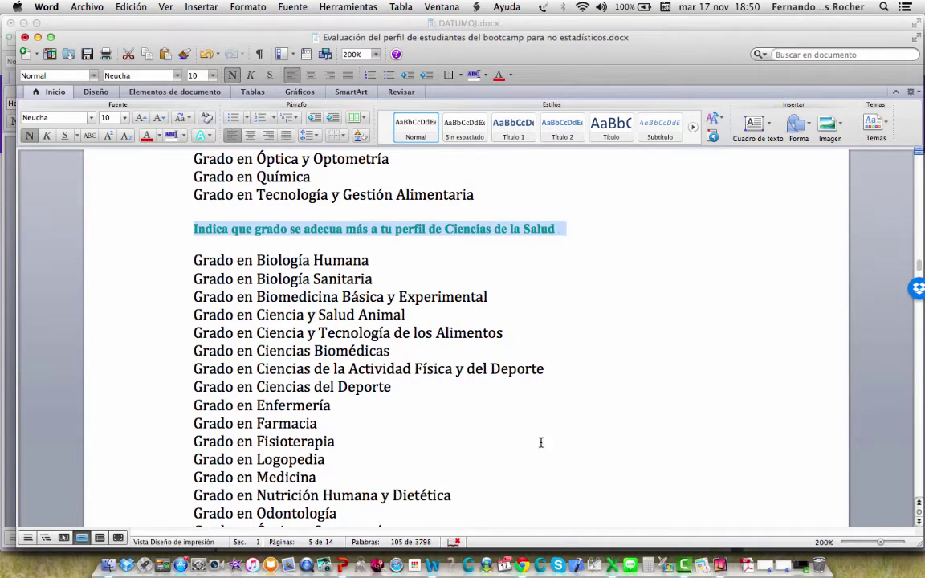
click(523, 566)
key(super+v)
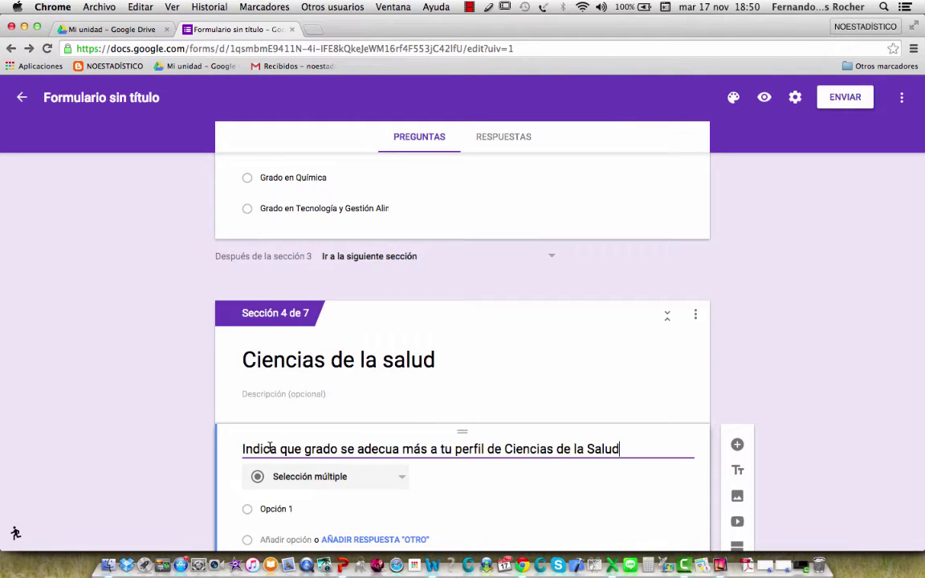
Copy "Grado en Biología Humana" through "Grado en Veterinaria" from Word over "Opción 1" of the Chrome question and make the question required
click(432, 567)
drag(181, 262, 317, 463)
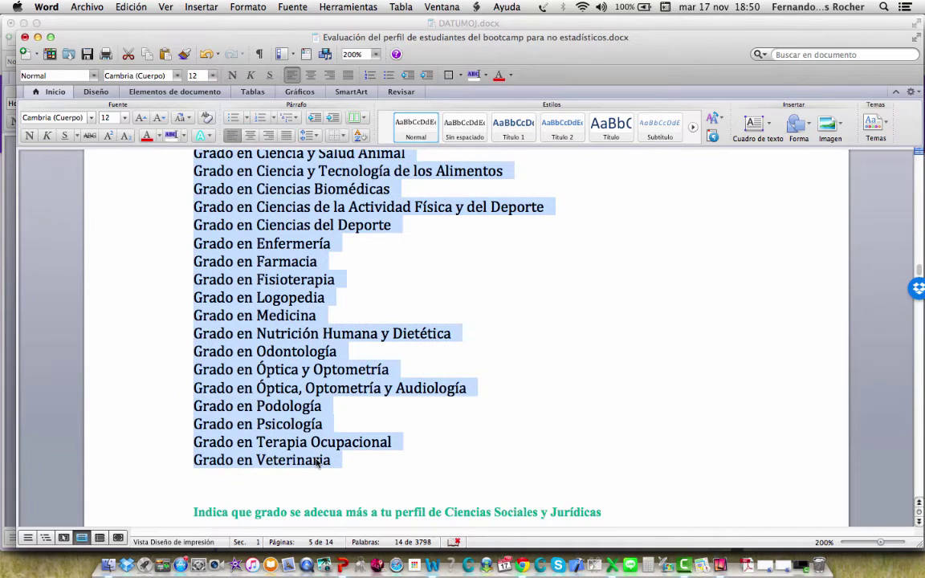
click(523, 566)
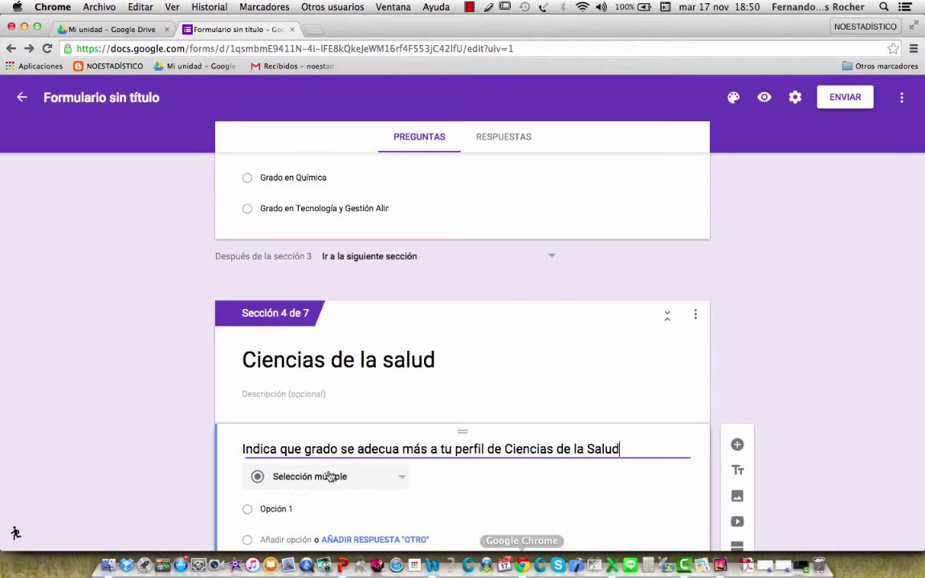
click(272, 511)
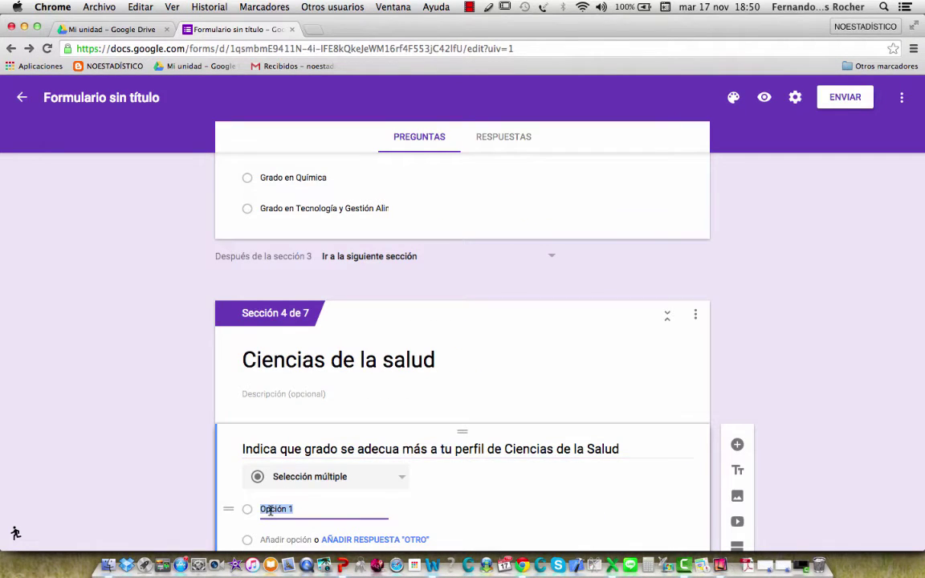
key(ctrl+v)
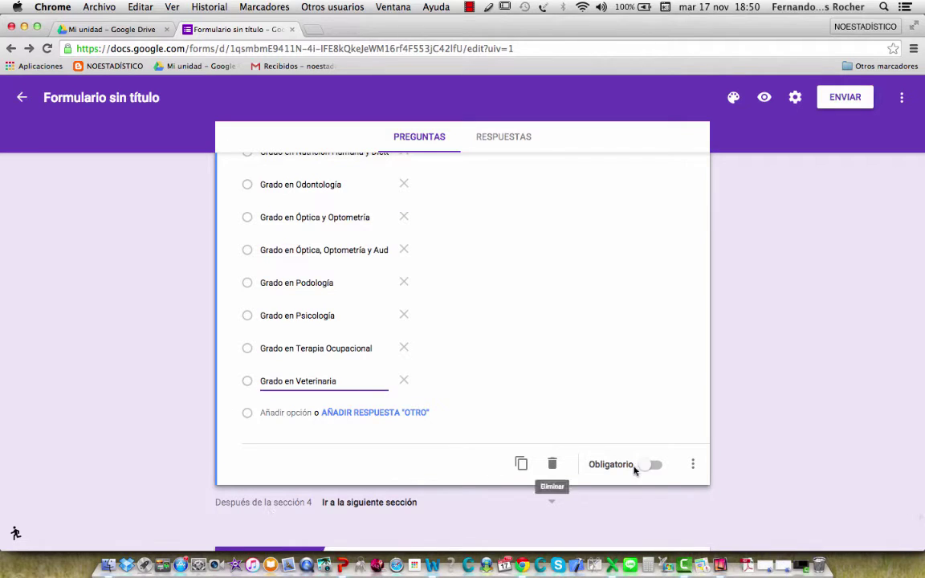
click(660, 467)
scroll(771, 461, down, 1)
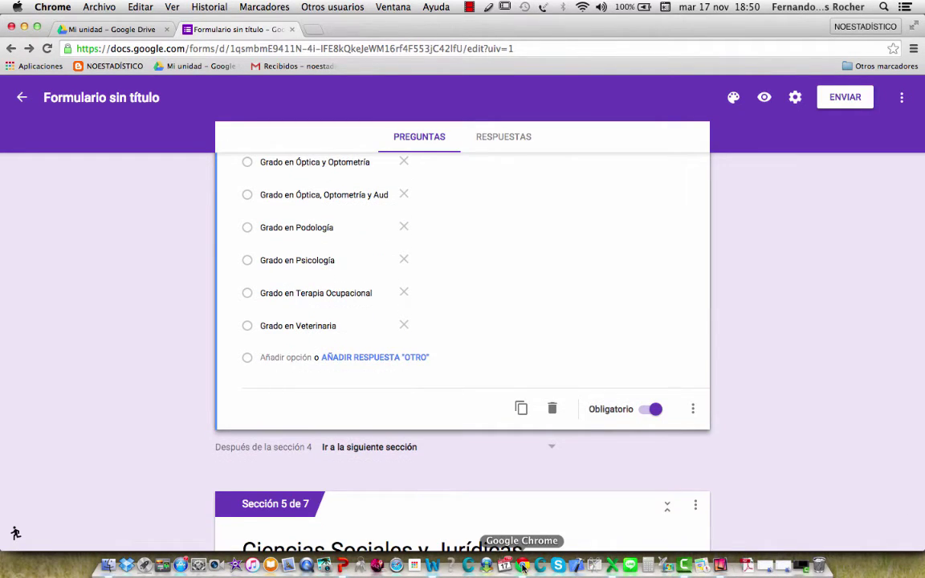
Switch to the Word document and copy the heading "Indica que grado se adecua más a tu perfil de Ciencias Sociales y Jurídicas"
click(432, 565)
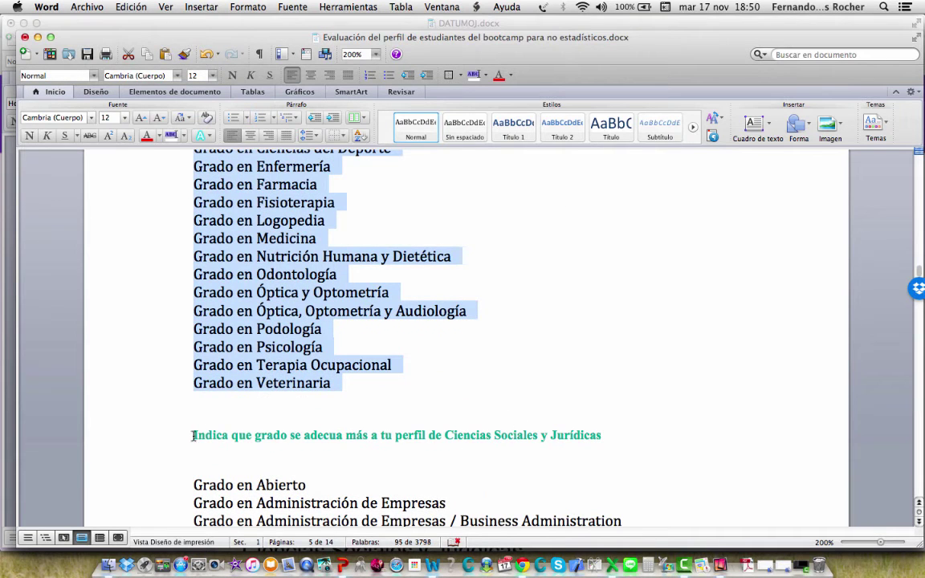
drag(192, 436, 600, 441)
key(super+c)
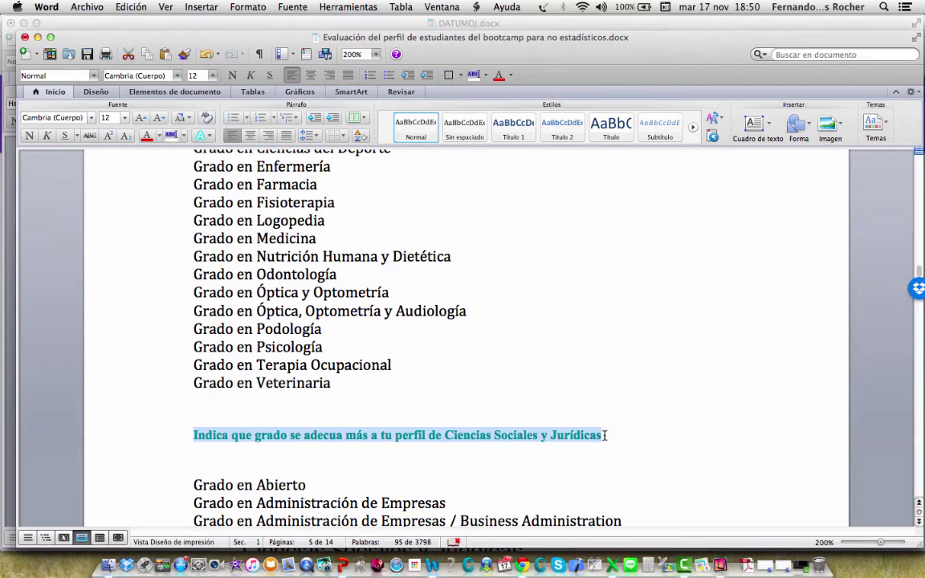
Switch to Chrome, add a question to the Ciencias Sociales y Jurídicas section and paste the copied heading as its title
click(523, 565)
scroll(530, 485, down, 4)
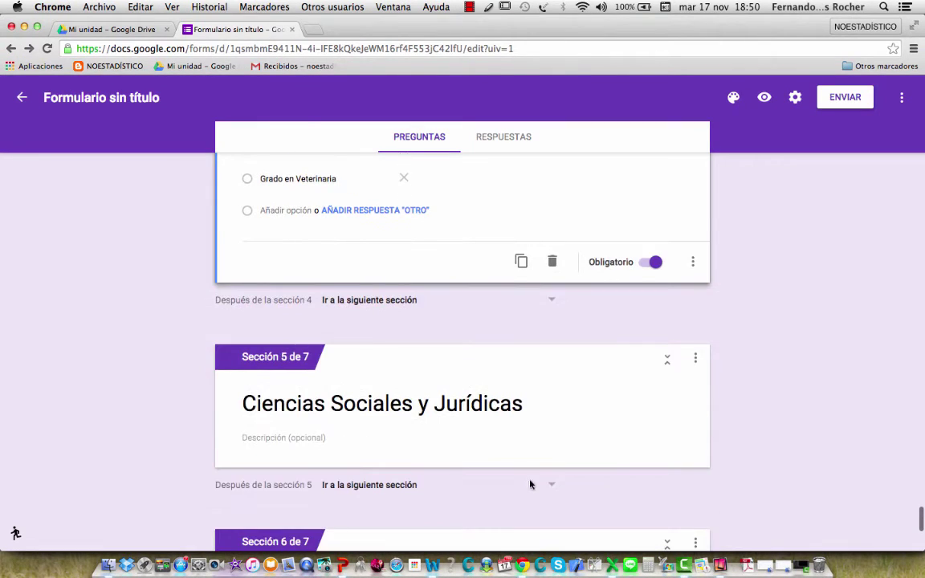
click(694, 366)
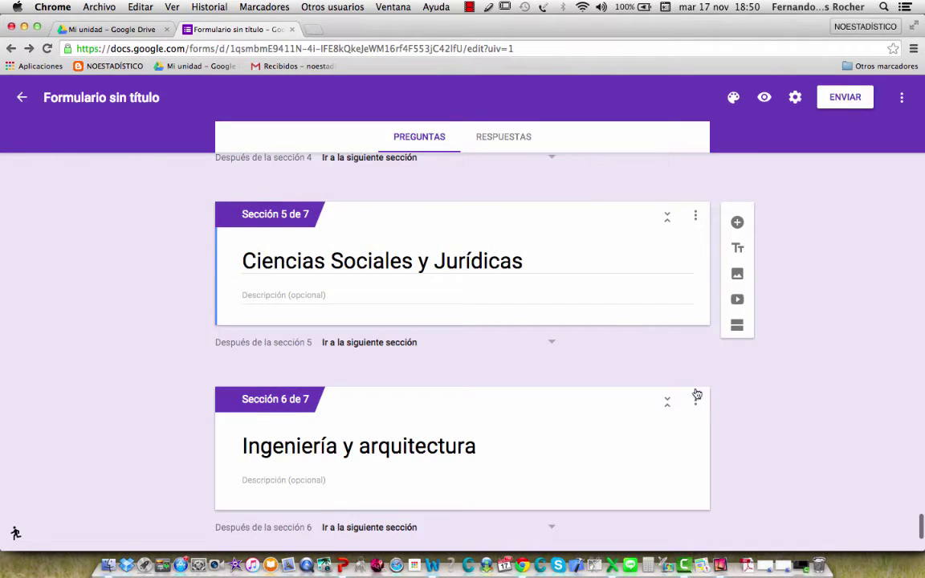
click(738, 223)
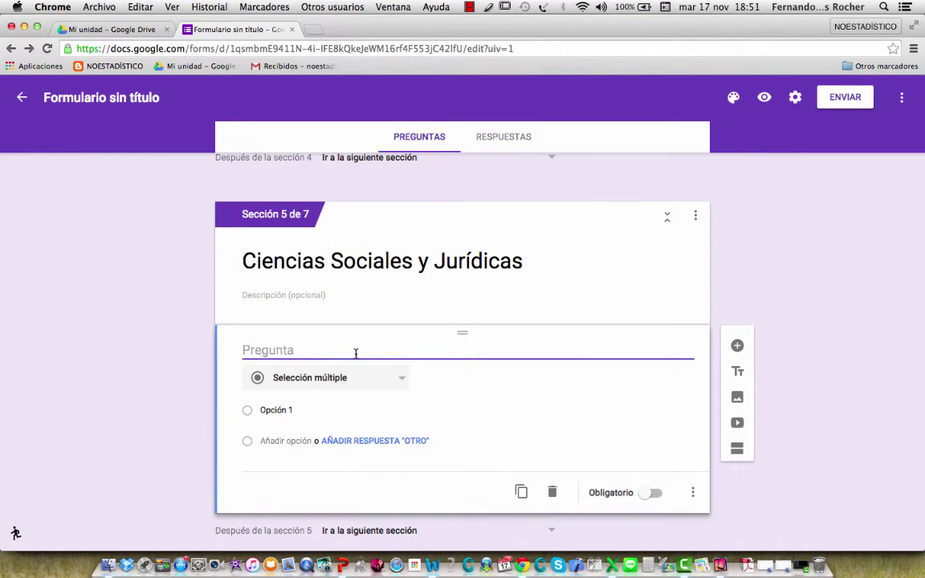
key(super+v)
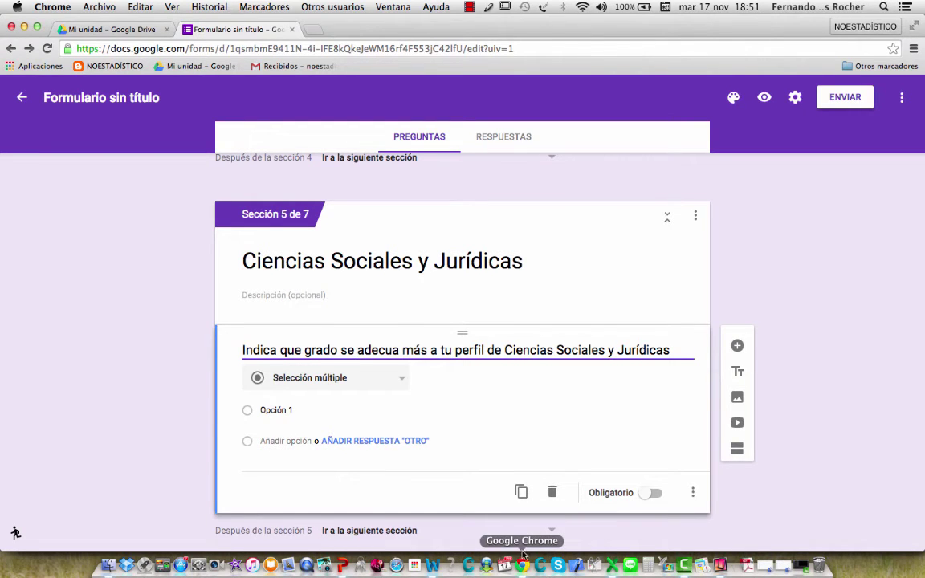
Switch to Word and copy the degree list from "Grado en Abierto" through "Grado en Urbanismo, Ordenación del Territorio y Sostenibilidad"
click(432, 566)
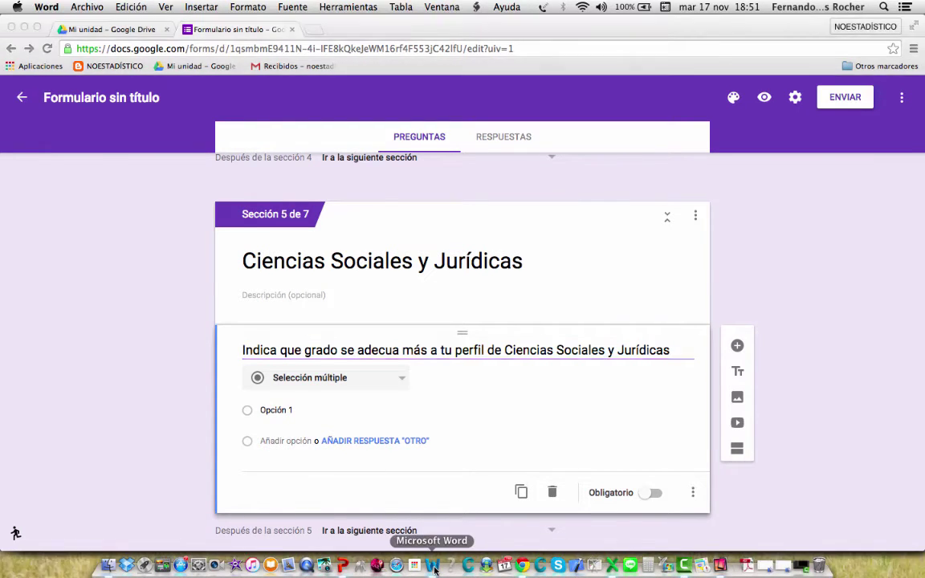
scroll(299, 439, down, 4)
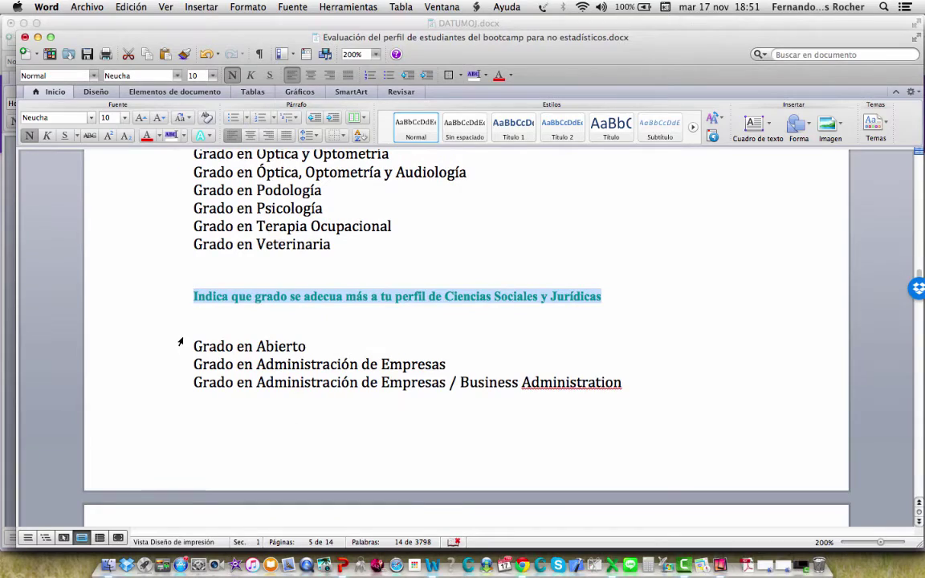
drag(181, 343, 198, 404)
drag(206, 484, 198, 338)
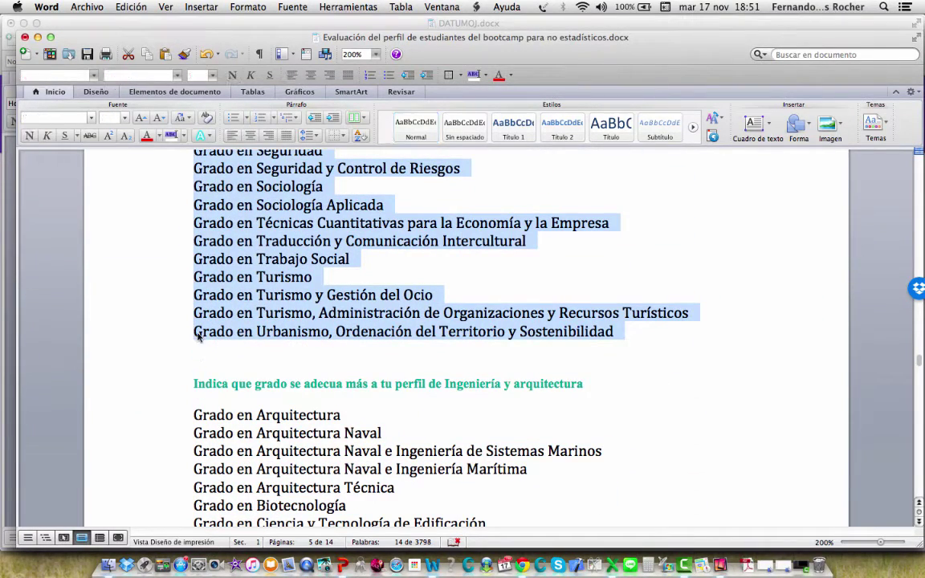
Switch to Chrome, paste the copied degrees over "Opción 1" of the Ciencias Sociales y Jurídicas question and make the question required
click(523, 566)
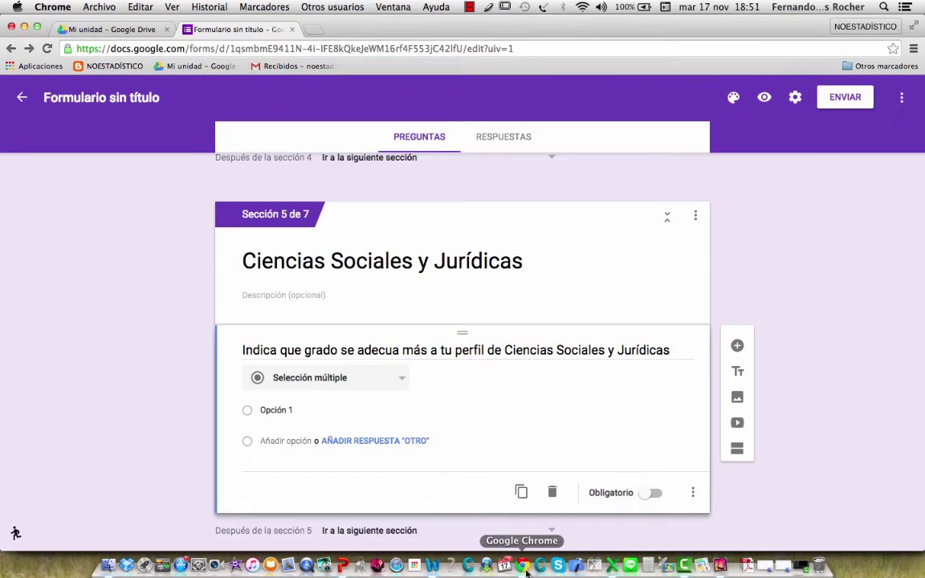
click(263, 410)
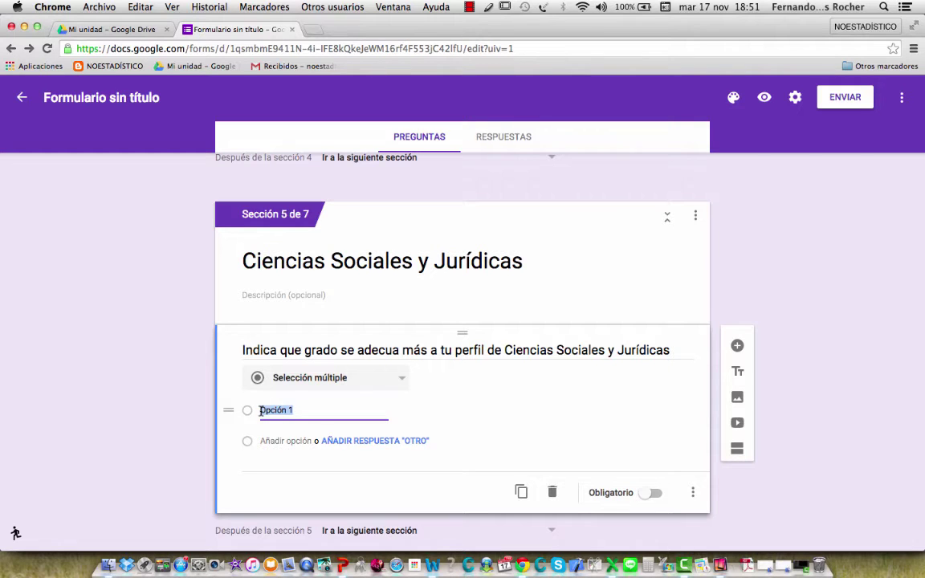
key(ctrl+v)
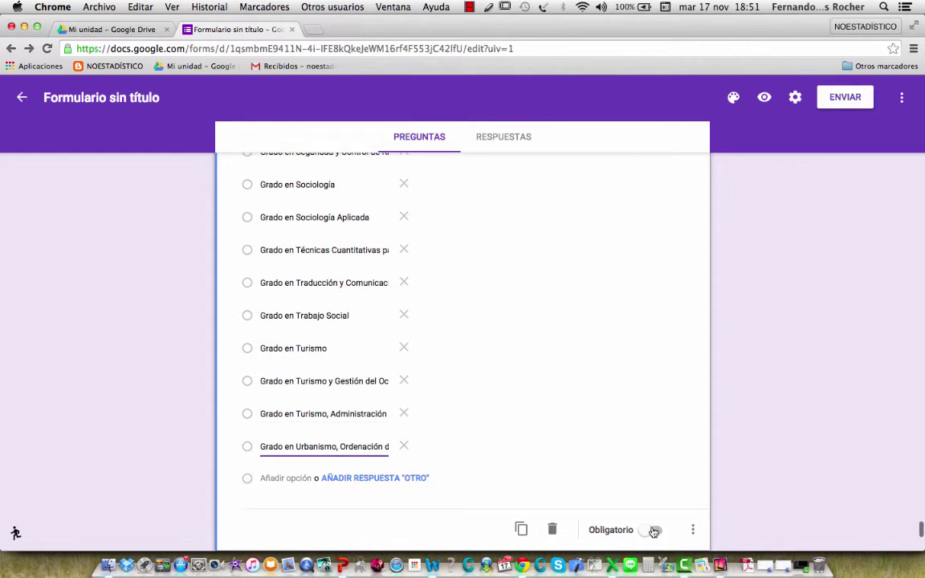
click(655, 531)
scroll(760, 508, down, 5)
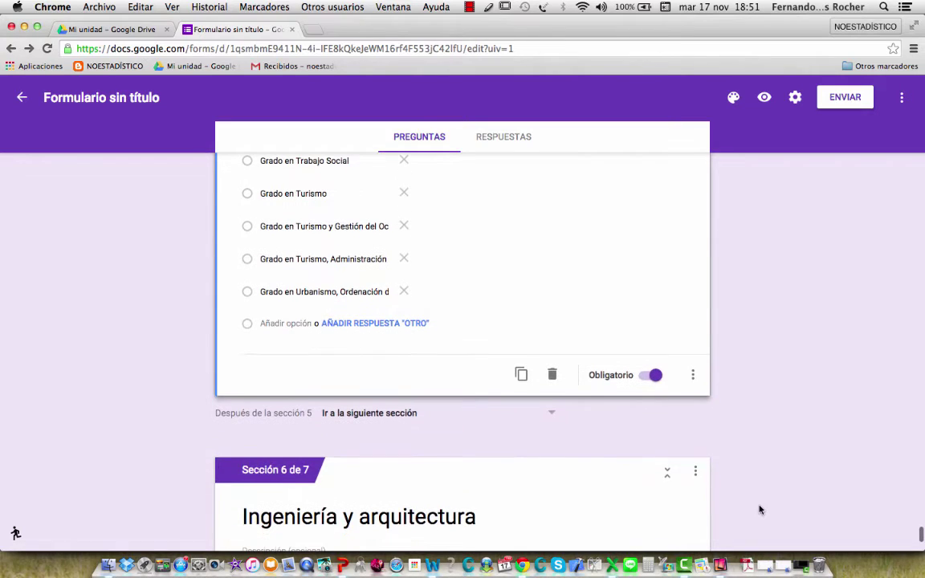
scroll(601, 452, down, 1)
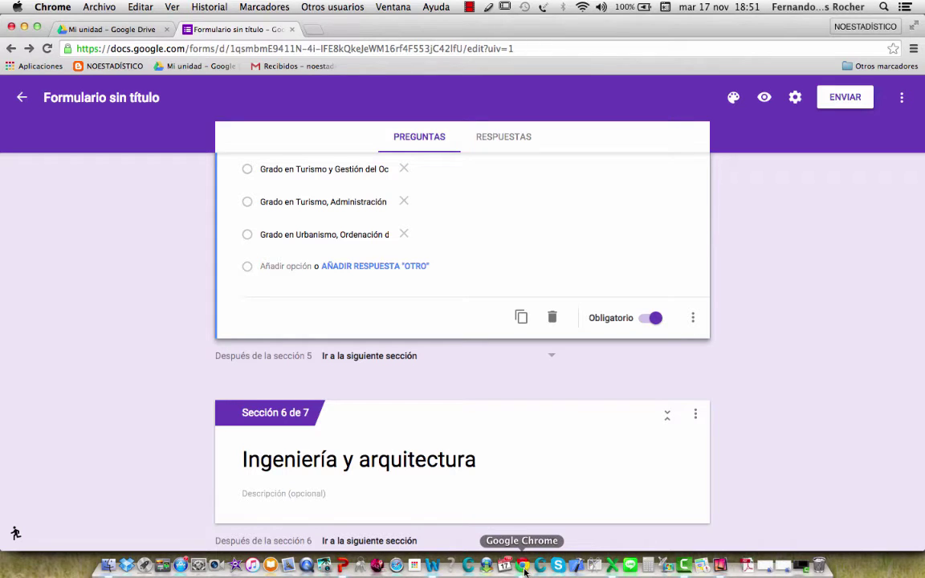
Switch to the Word document and copy the heading "Indica que grado se adecua más a tu perfil de Ingeniería y arquitectura"
click(495, 567)
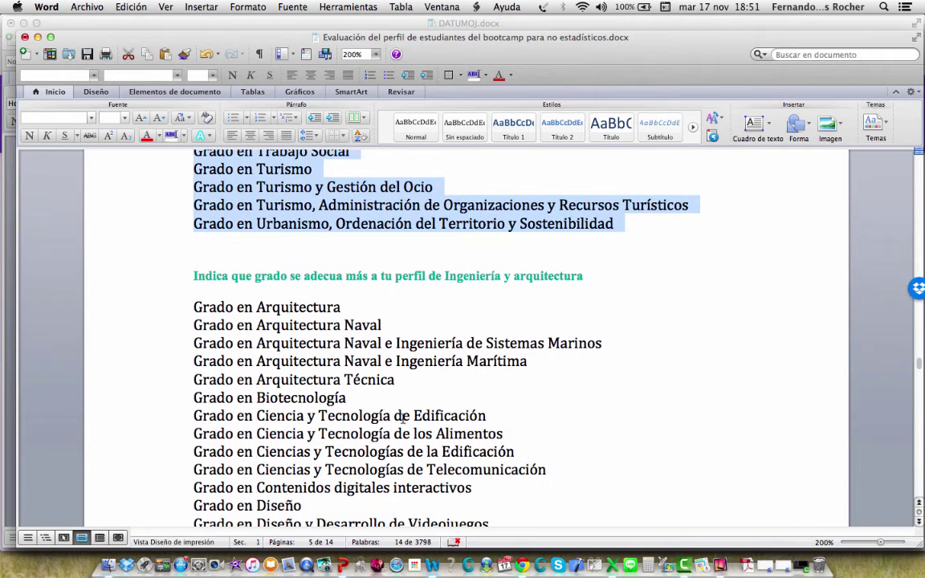
drag(192, 276, 516, 281)
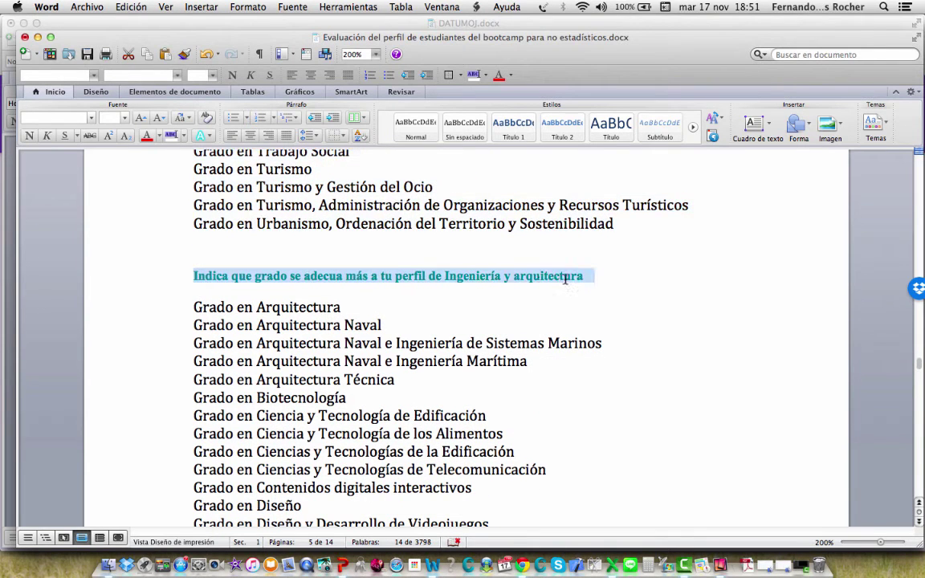
drag(593, 271, 585, 273)
key(super+c)
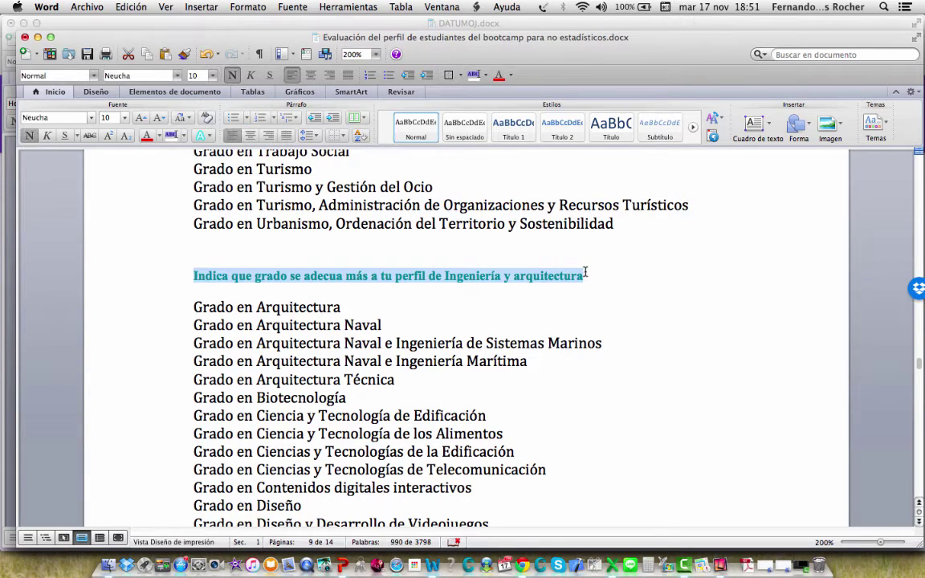
Switch to Chrome, add a question to the Ingeniería y arquitectura section and paste the copied heading as its title
click(523, 566)
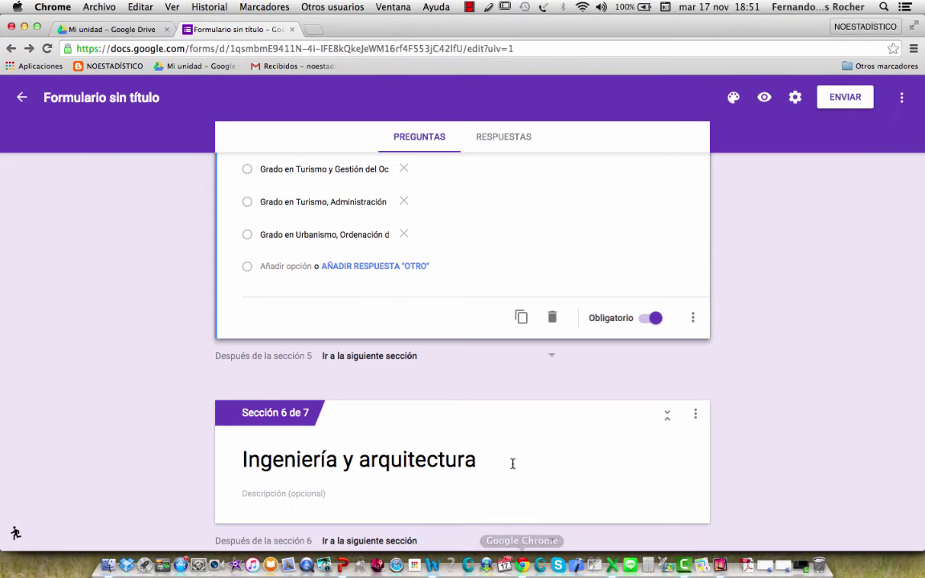
click(692, 415)
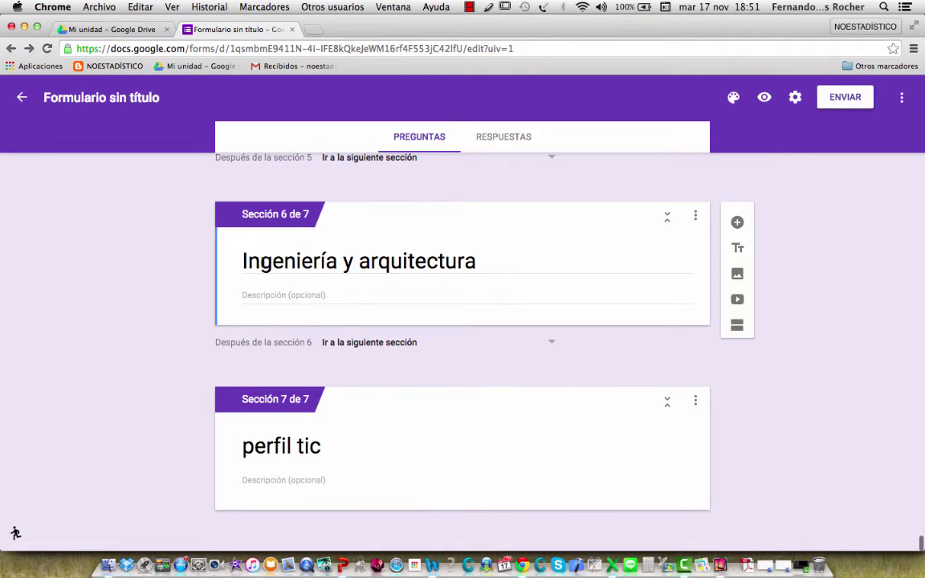
click(737, 224)
key(super+v)
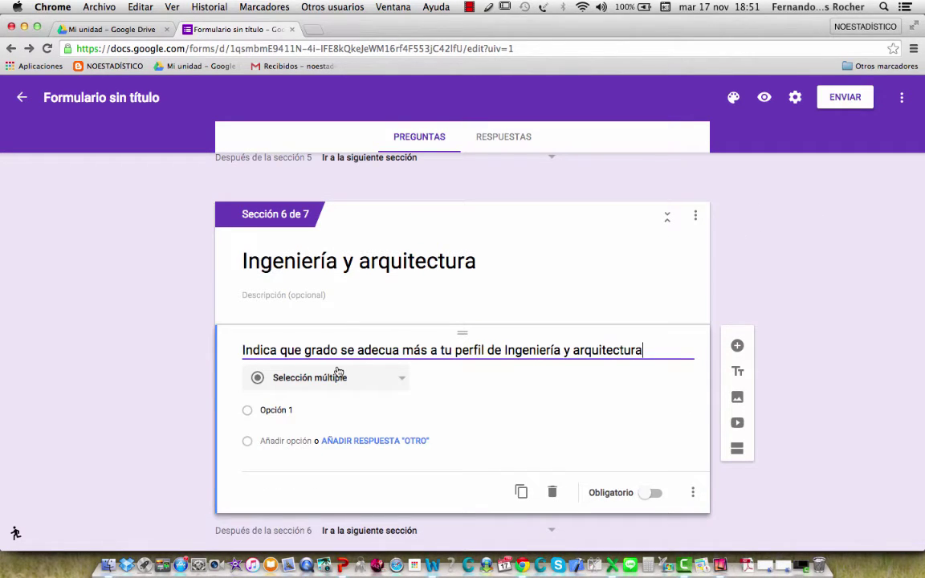
Switch to Word and copy the degree list from "Grado en Arquitectura" through "Grado en Tecnologías Marinas"
click(432, 566)
click(163, 276)
drag(163, 306, 193, 526)
drag(247, 571, 245, 181)
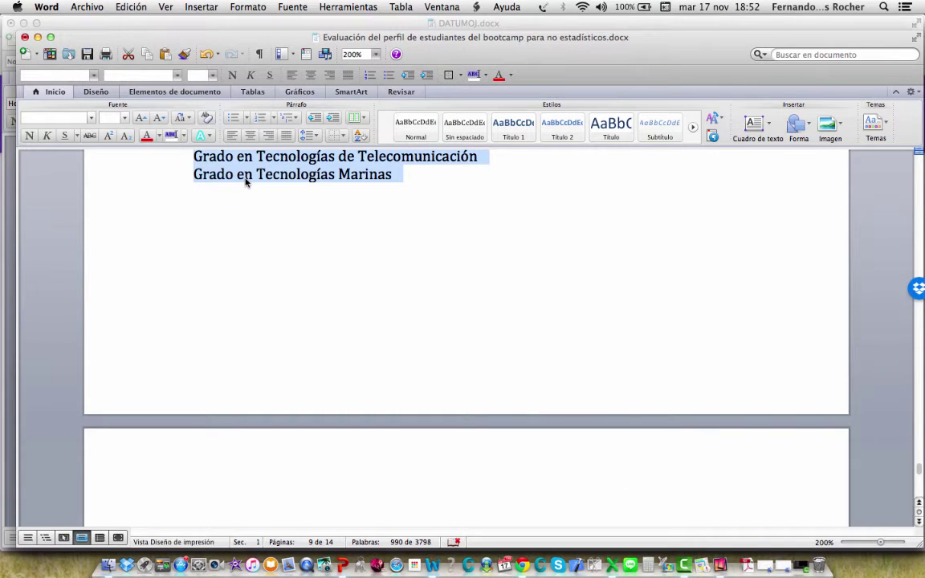
Switch to Chrome, paste the copied degrees over "Opción 1" of the Ingeniería y arquitectura question and make the question required
click(523, 566)
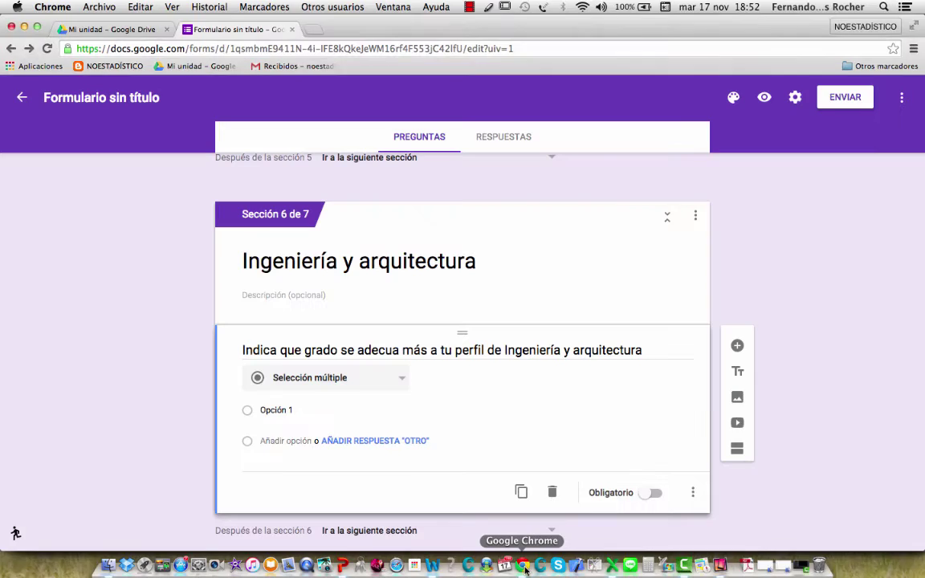
click(287, 409)
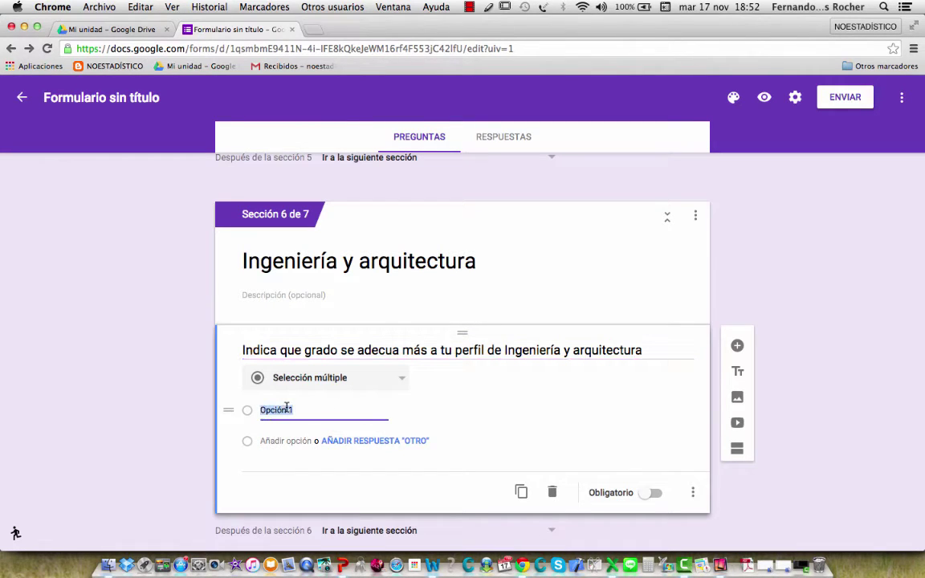
key(super+c)
key(cmd+v)
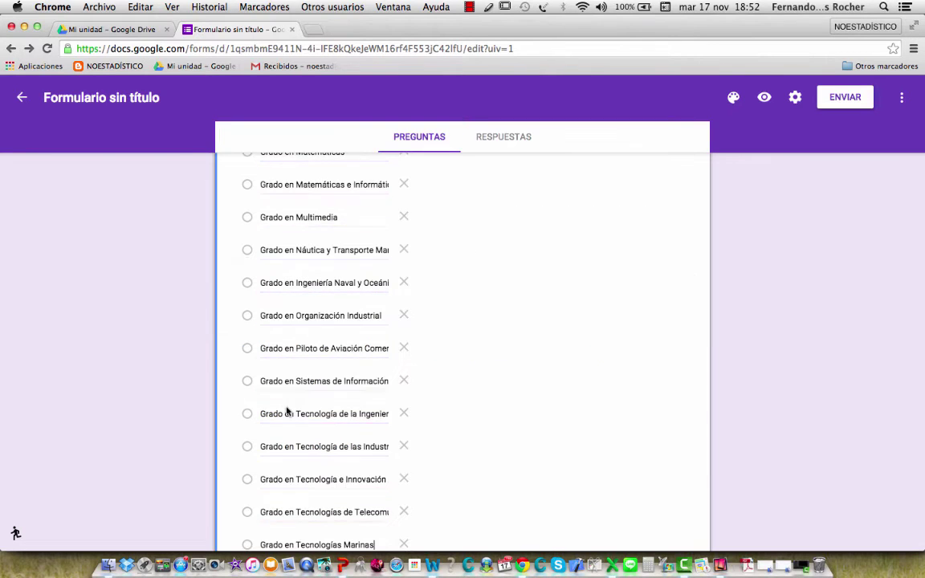
scroll(422, 408, down, 6)
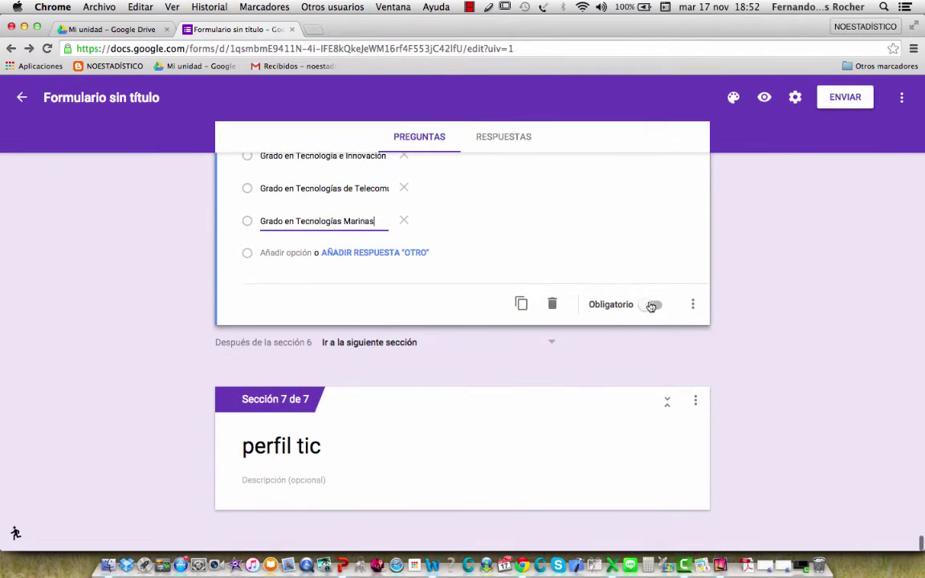
click(654, 304)
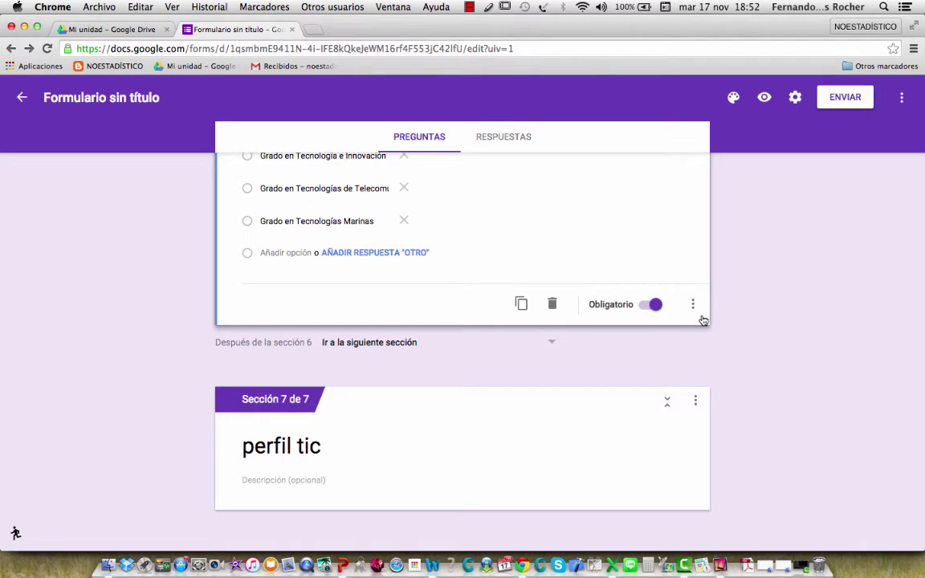
Look back through the degree options of the Ingeniería y arquitectura question towards the start of the form
scroll(366, 436, up, 15)
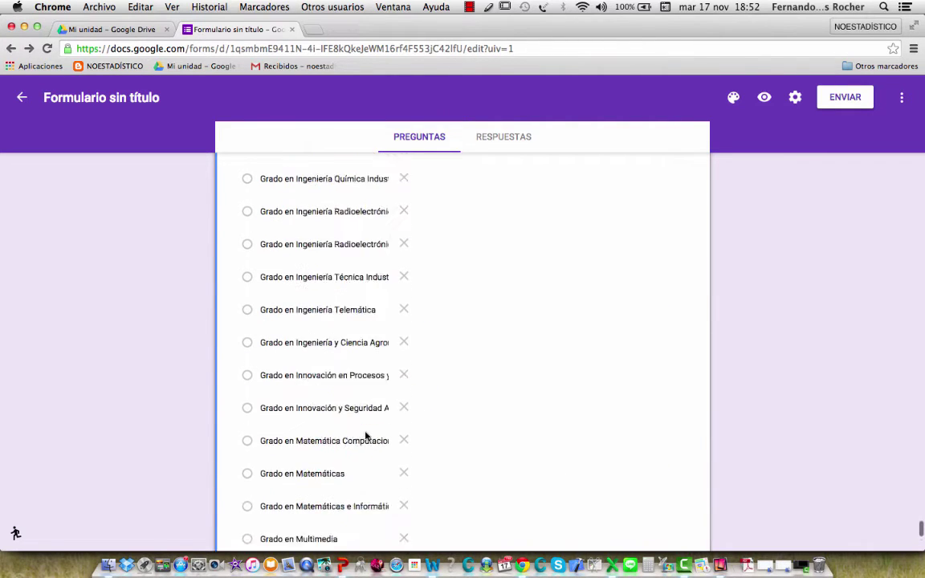
scroll(366, 437, up, 15)
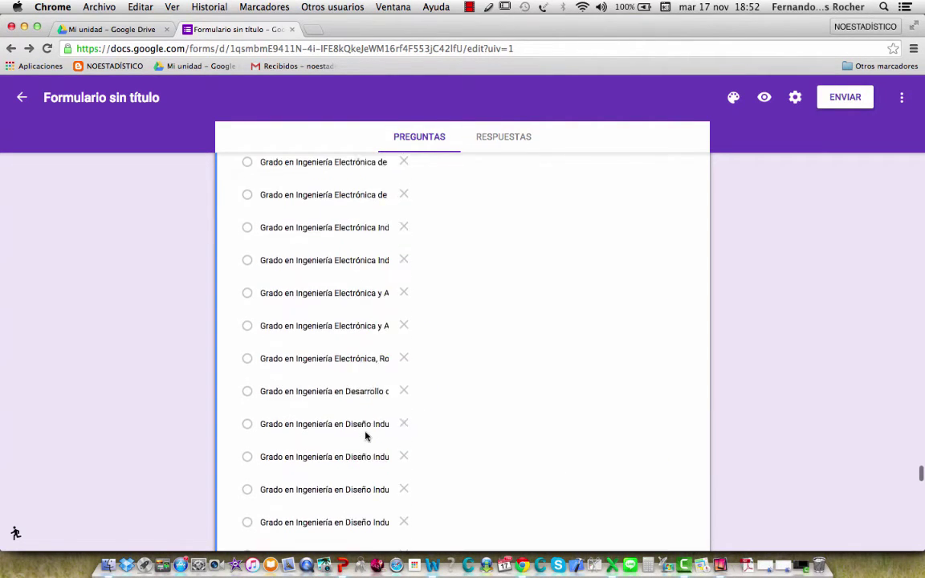
scroll(365, 436, up, 15)
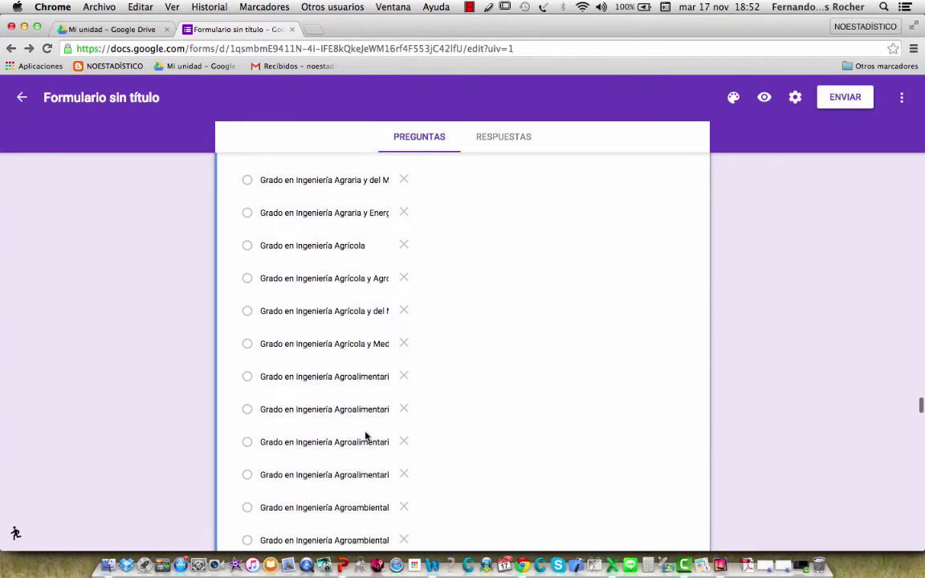
Turn on "Ir a la sección según la respuesta" for the question "En qué rama te ubicas por tu especialidad e intereses"
scroll(366, 436, up, 15)
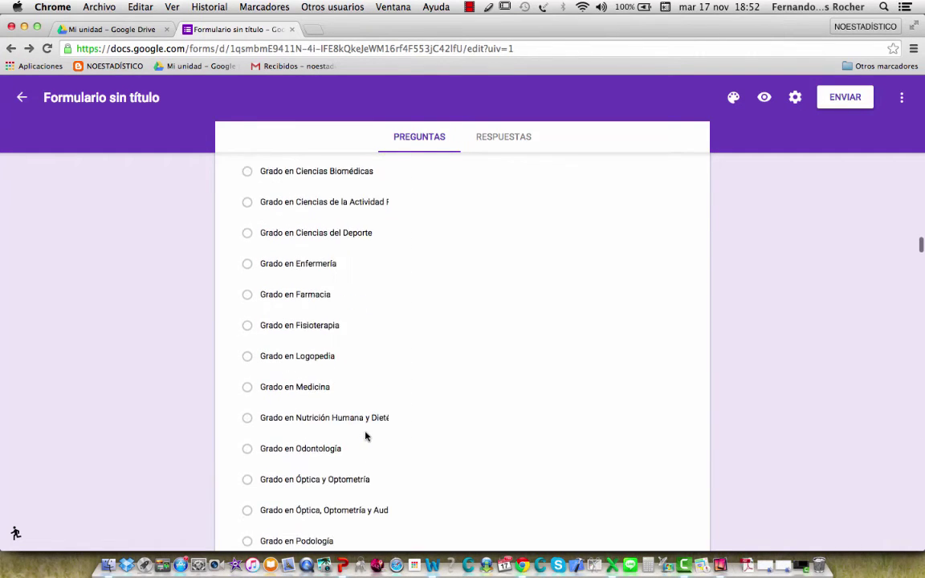
scroll(366, 437, up, 15)
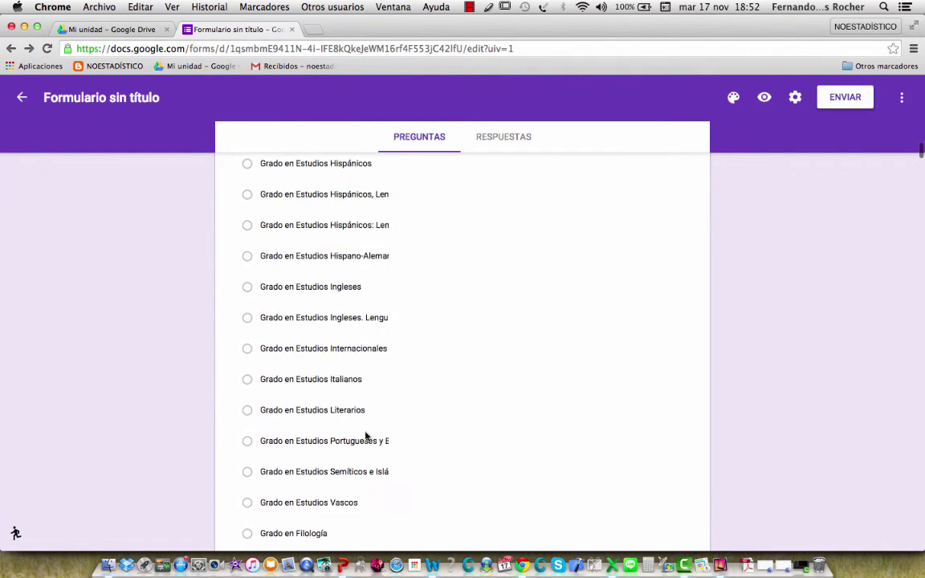
scroll(366, 436, down, 5)
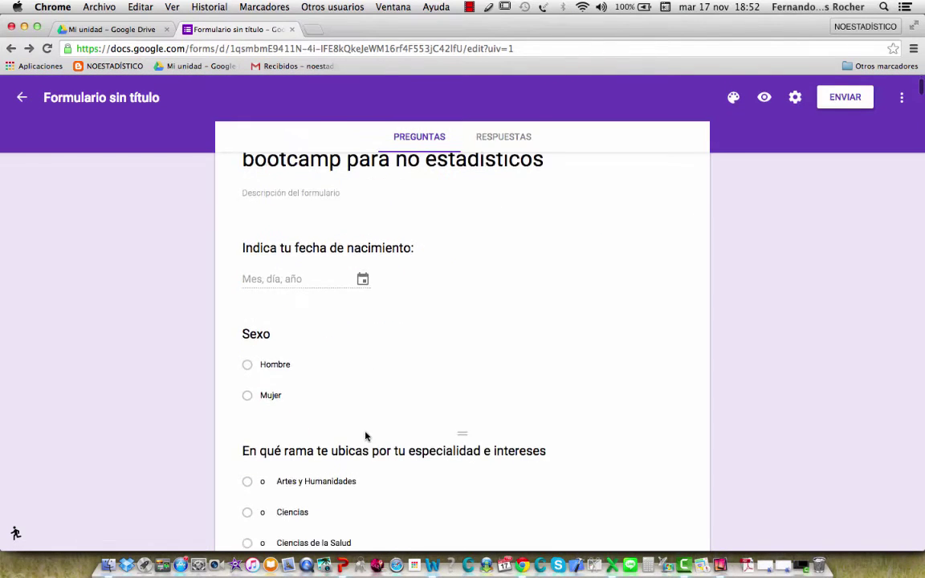
scroll(366, 437, down, 1)
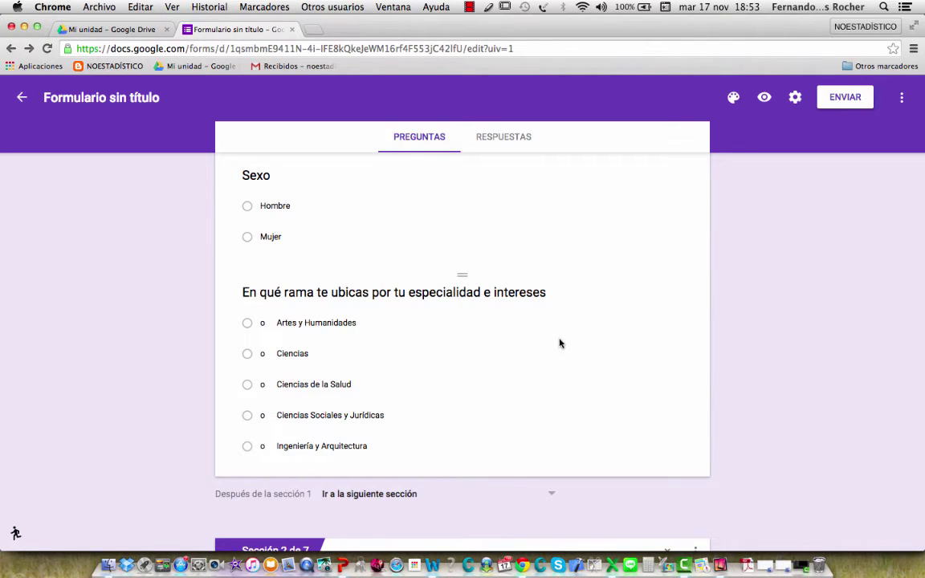
click(504, 308)
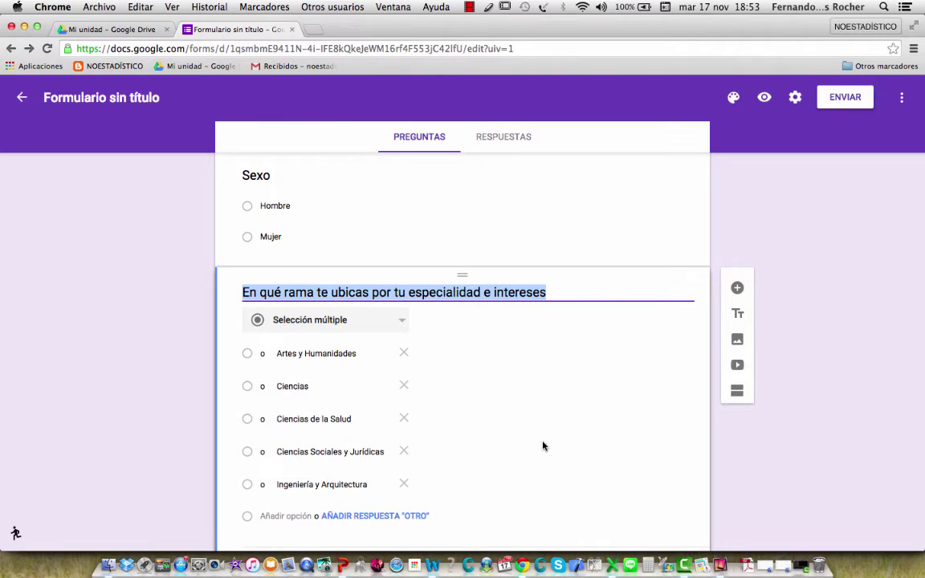
scroll(543, 444, down, 3)
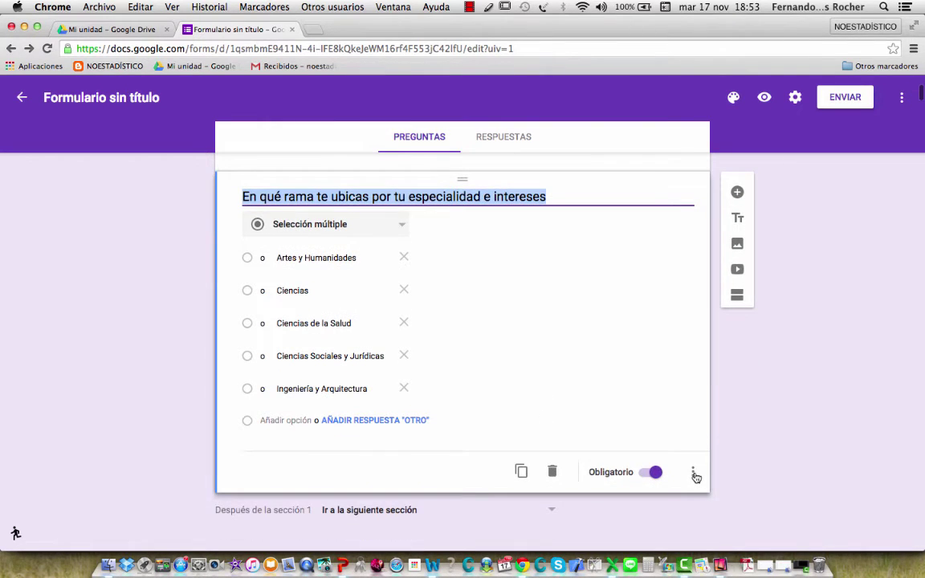
click(694, 474)
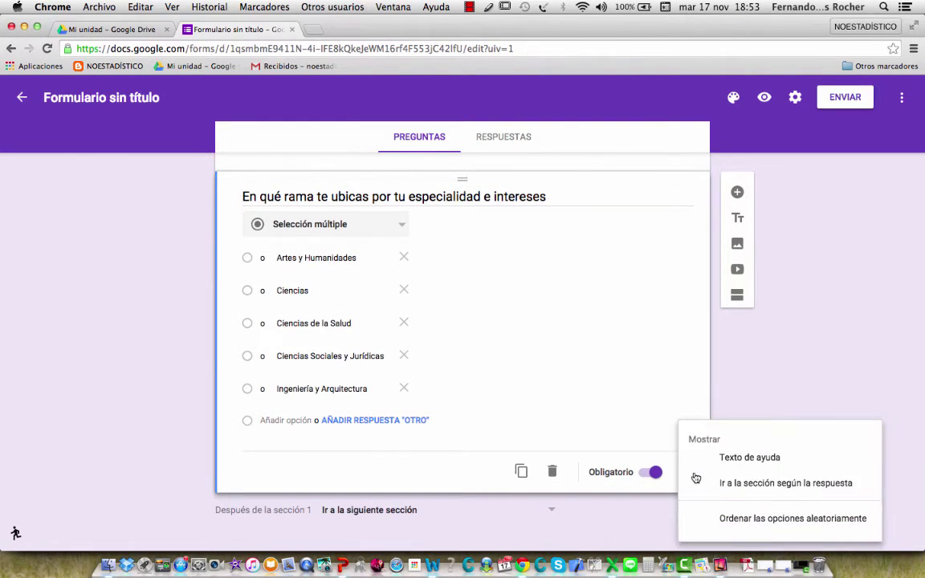
click(696, 480)
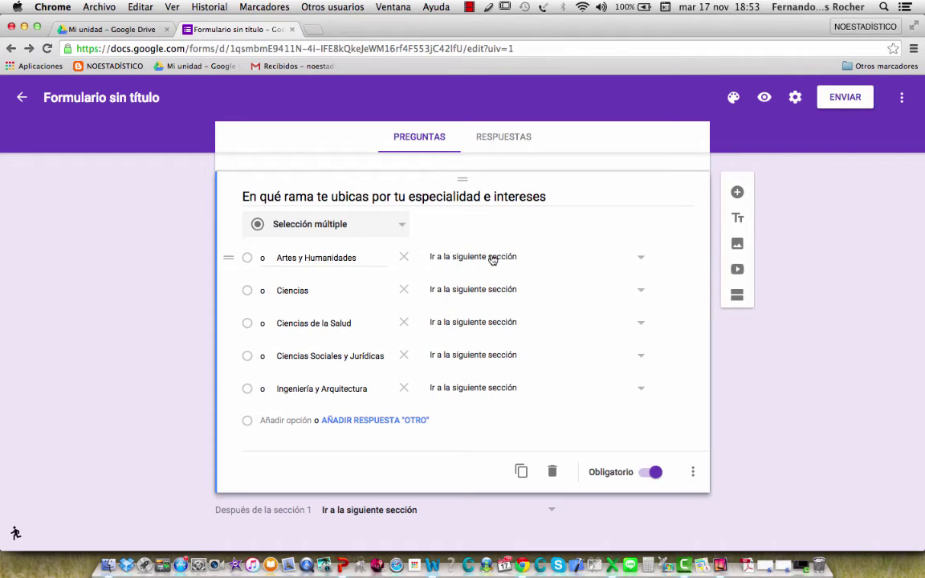
Route the answer Artes y Humanidades to section 2 (Artes y Humanidades) and Ciencias to section 3 (Ciencias)
click(641, 259)
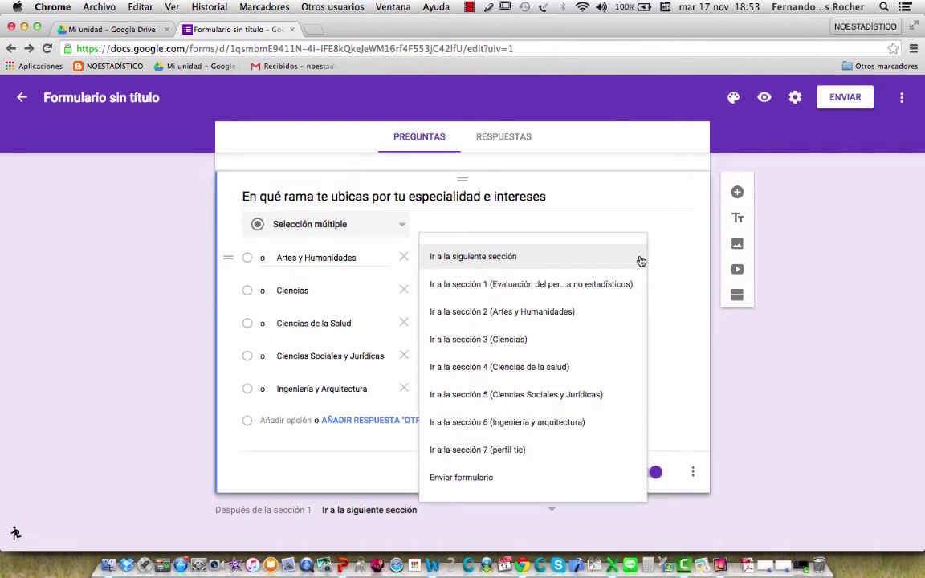
click(573, 317)
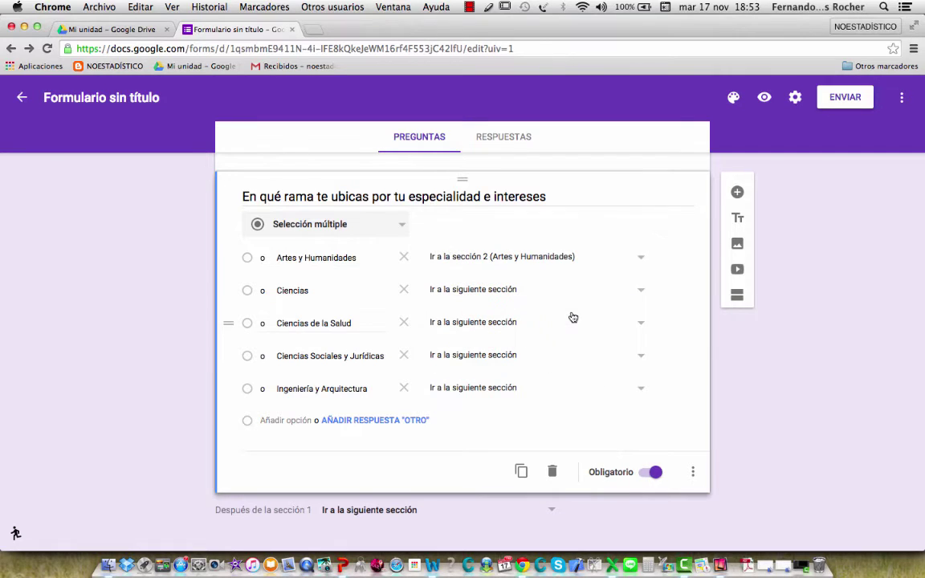
click(641, 295)
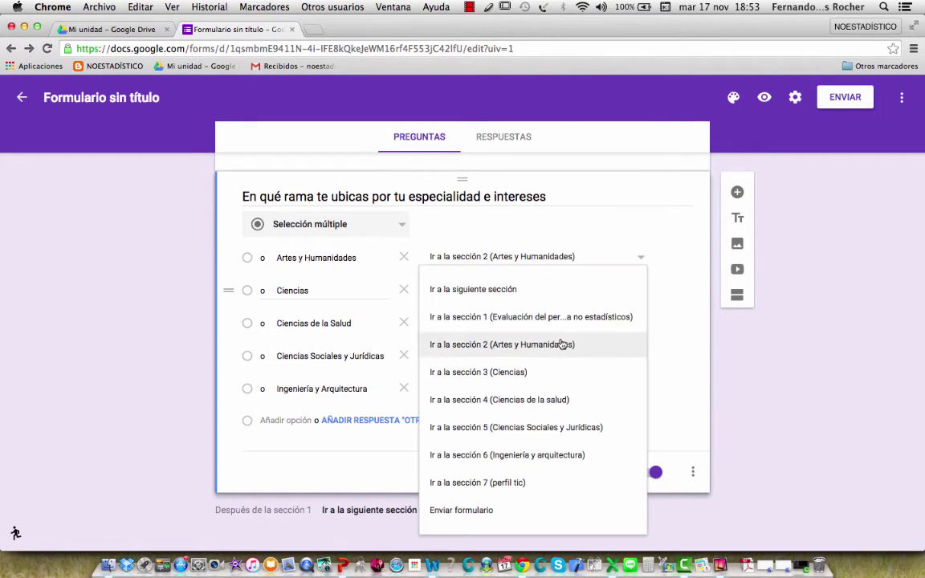
click(552, 374)
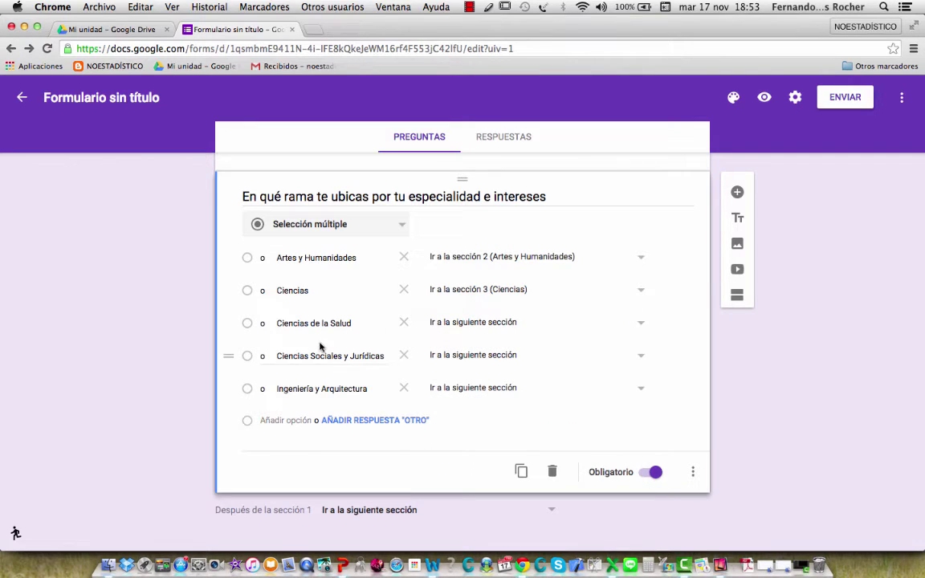
Route Ciencias de la Salud to section 4 (Ciencias de la salud) and Ciencias Sociales y Jurídicas to section 5 (Ciencias Sociales y Jurídicas)
click(643, 326)
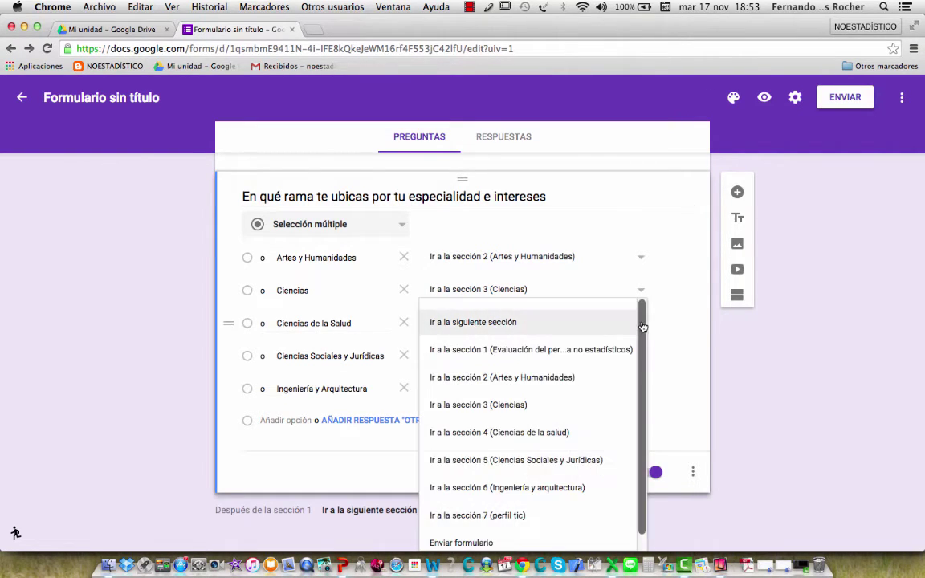
click(563, 436)
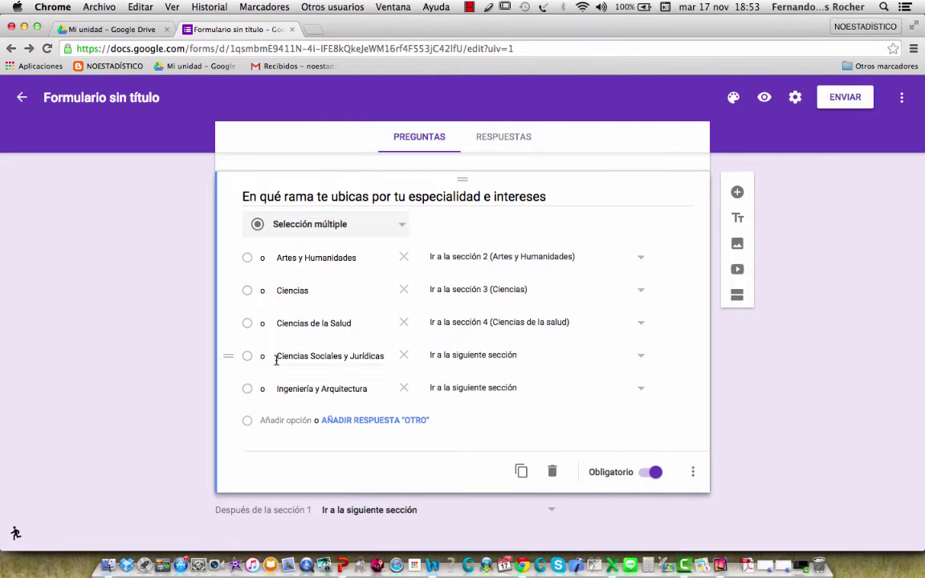
click(642, 359)
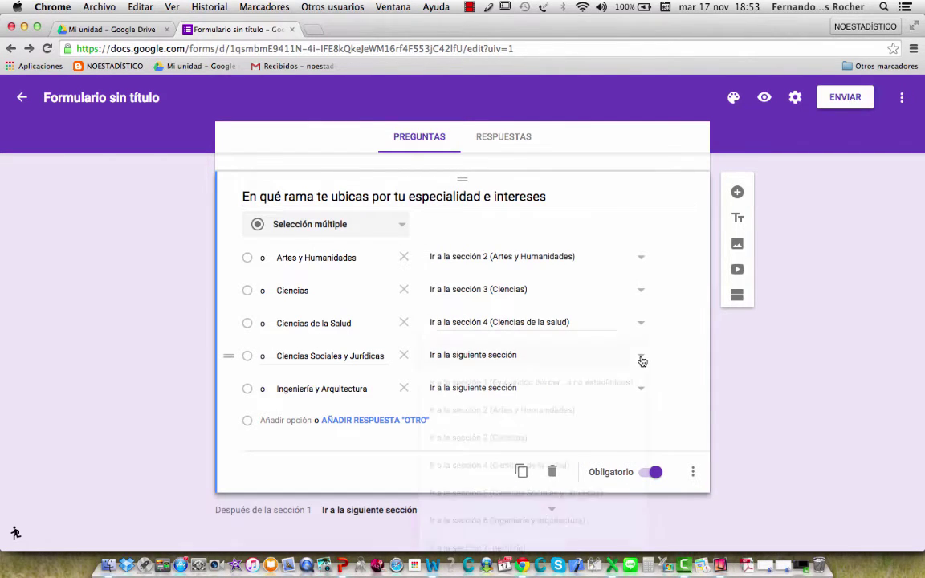
click(591, 496)
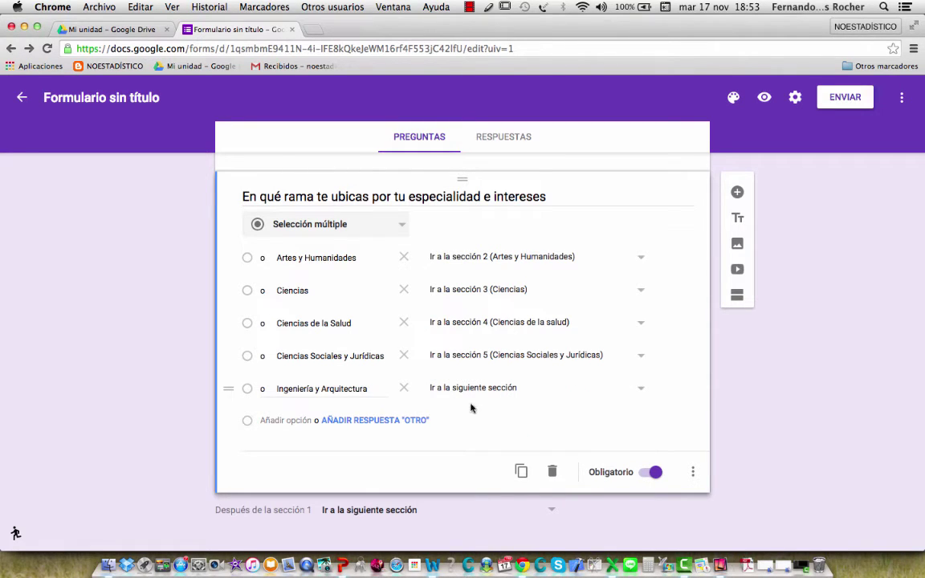
Route the answer Ingeniería y Arquitectura to section 6 (Ingeniería y arquitectura)
click(646, 396)
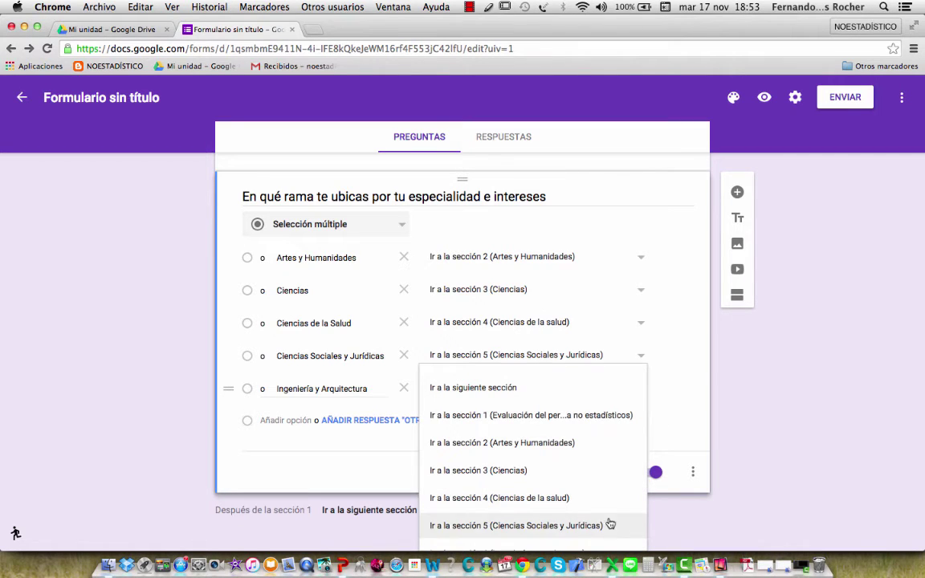
scroll(615, 470, down, 3)
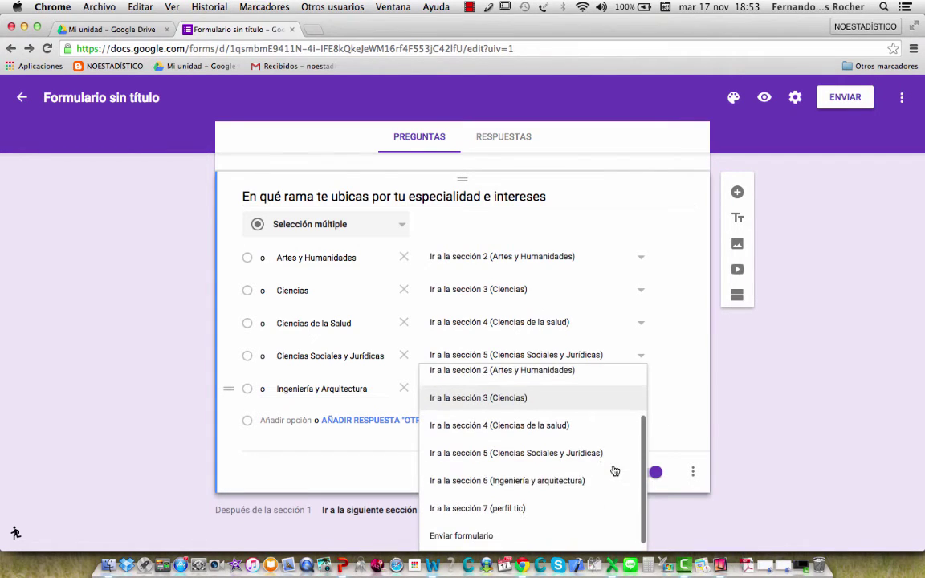
click(559, 475)
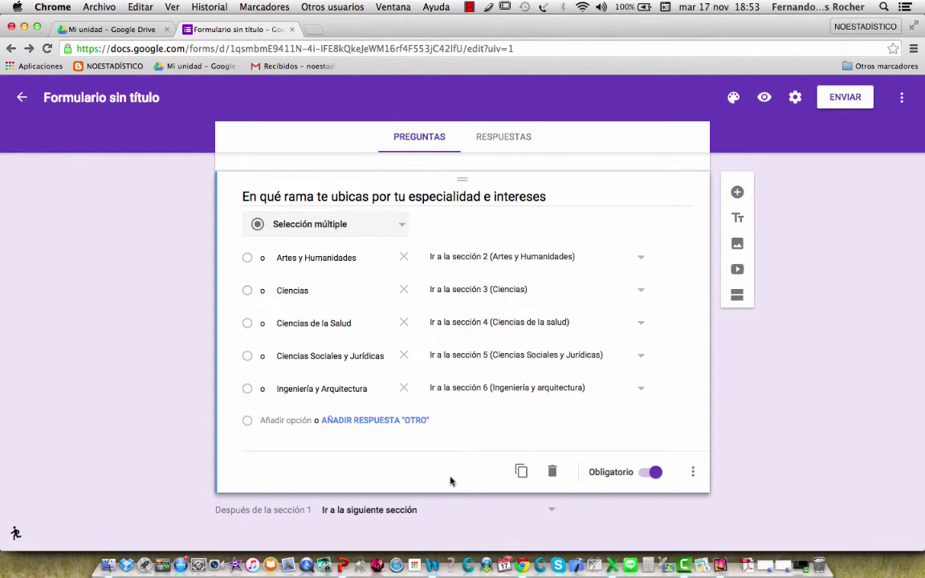
Review the section routing of the branch question's answers and the navigation setting after section 1
scroll(389, 522, down, 2)
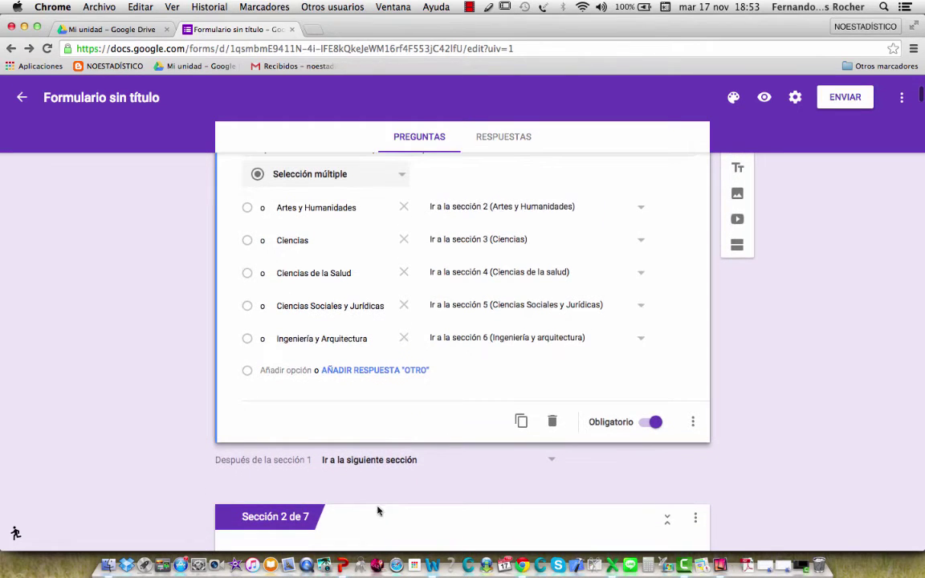
scroll(334, 466, down, 2)
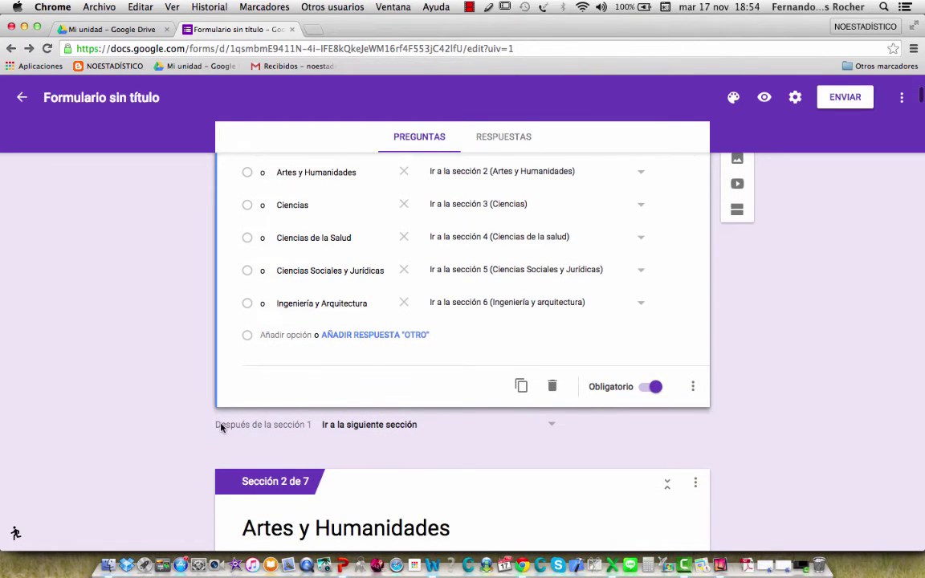
scroll(480, 433, down, 1)
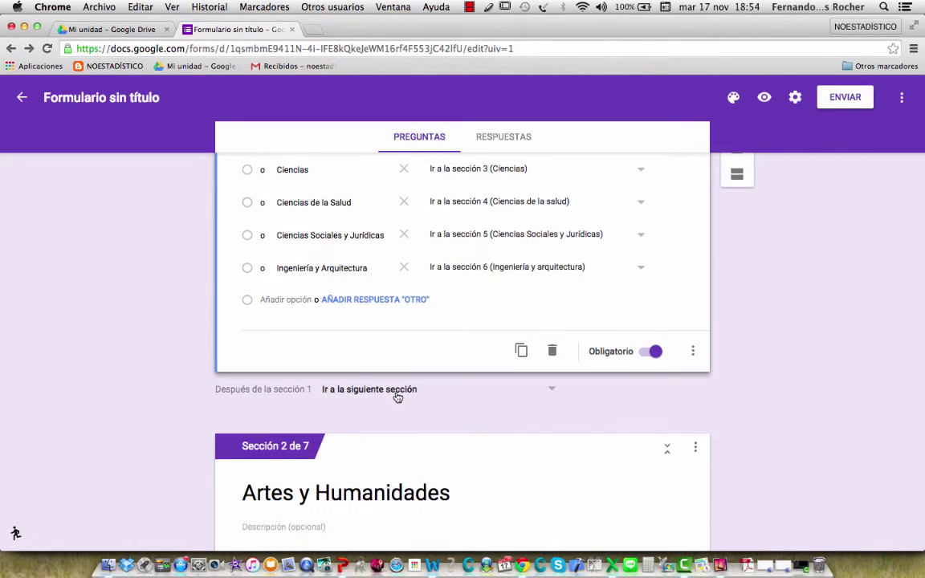
scroll(398, 397, down, 1)
scroll(509, 394, down, 2)
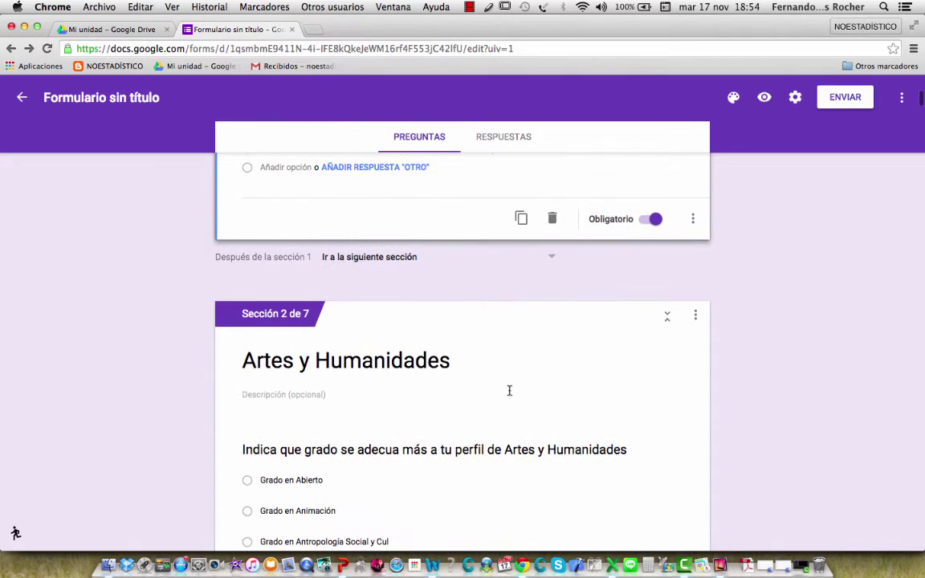
scroll(427, 214, up, 2)
scroll(427, 214, up, 3)
right_click(428, 211)
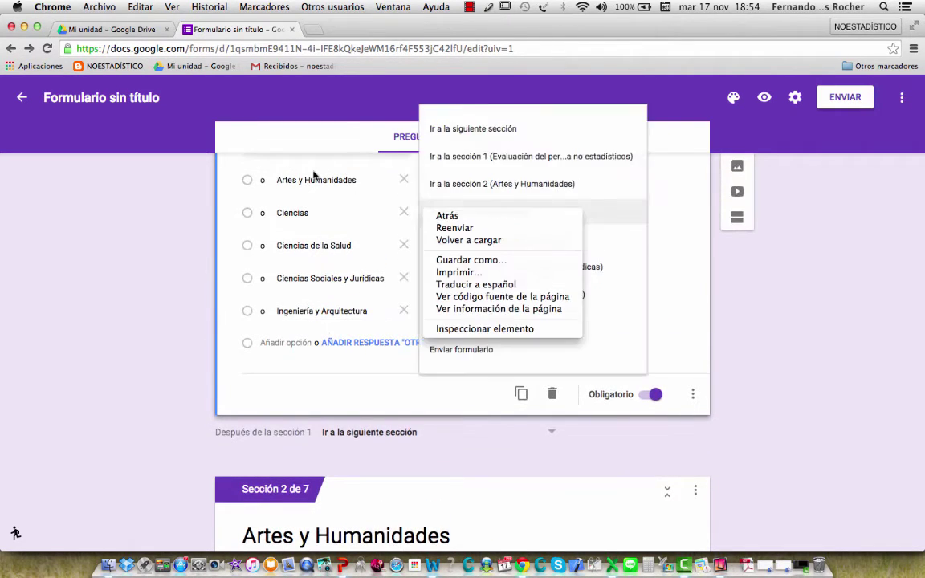
click(862, 268)
click(858, 269)
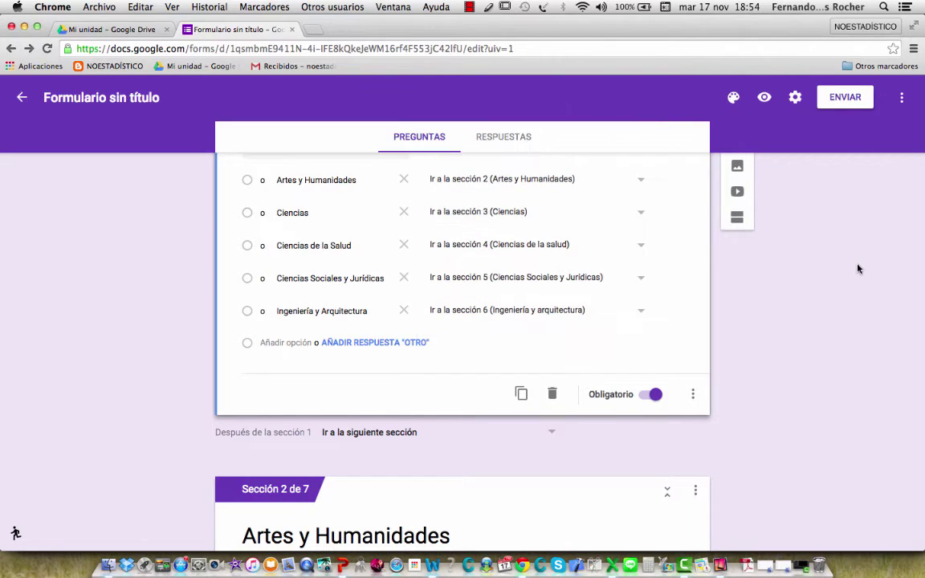
Set the navigation after section 2 (Artes y Humanidades) to go to section 7 (perfil tic)
scroll(787, 340, down, 6)
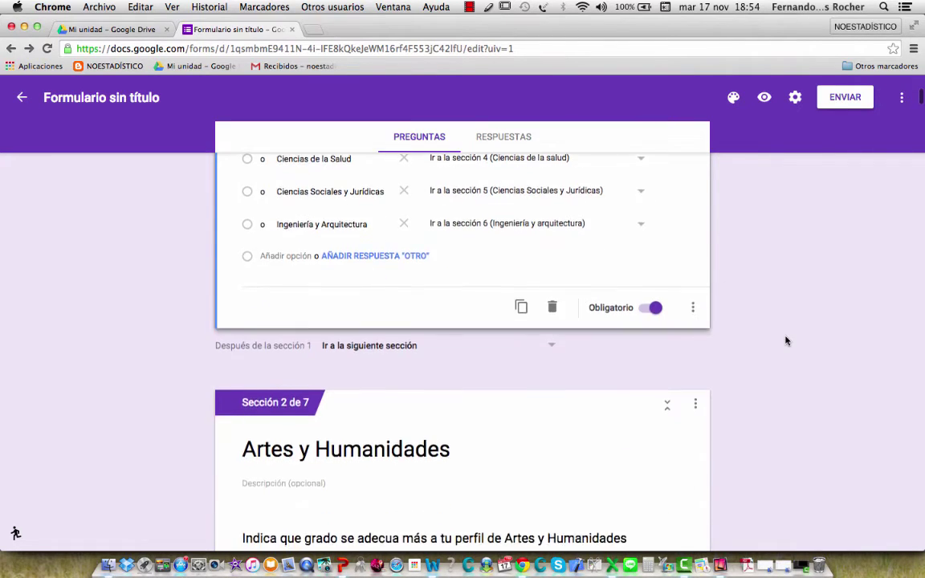
scroll(786, 341, down, 3)
scroll(785, 340, up, 3)
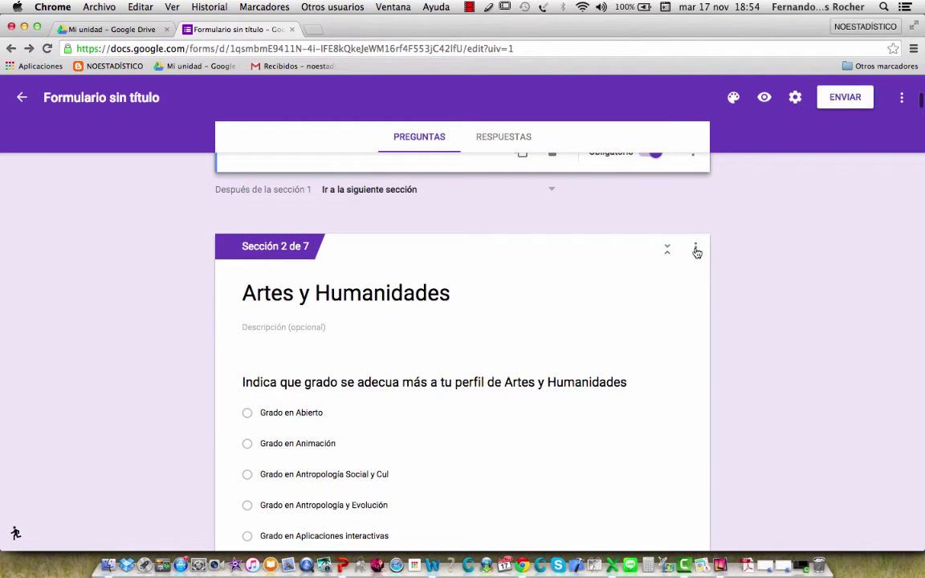
scroll(663, 367, down, 15)
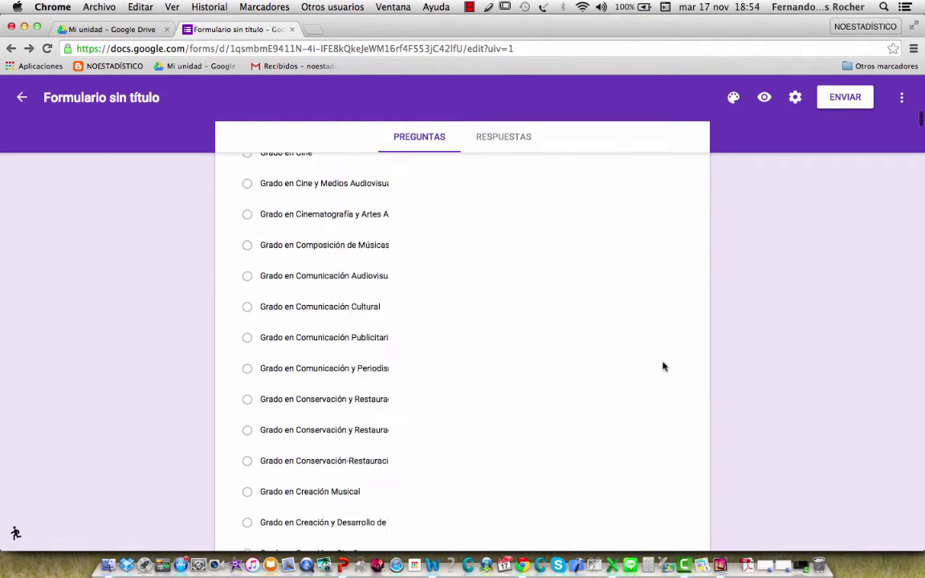
scroll(663, 367, down, 20)
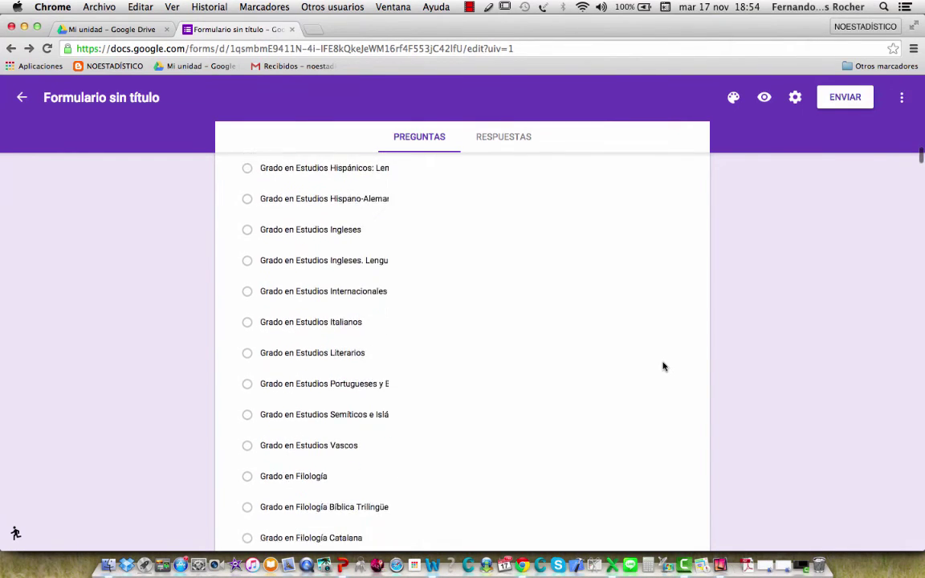
scroll(663, 367, down, 20)
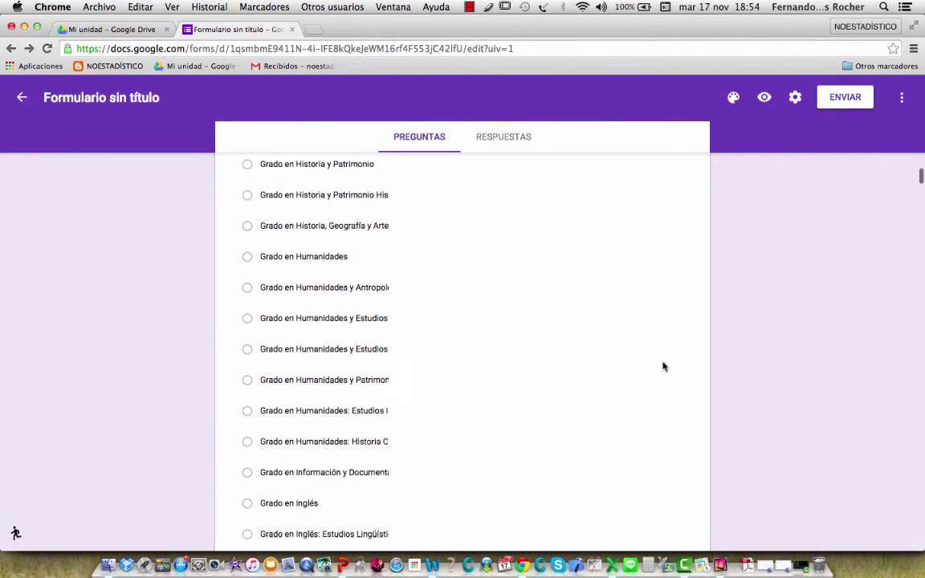
scroll(663, 367, down, 20)
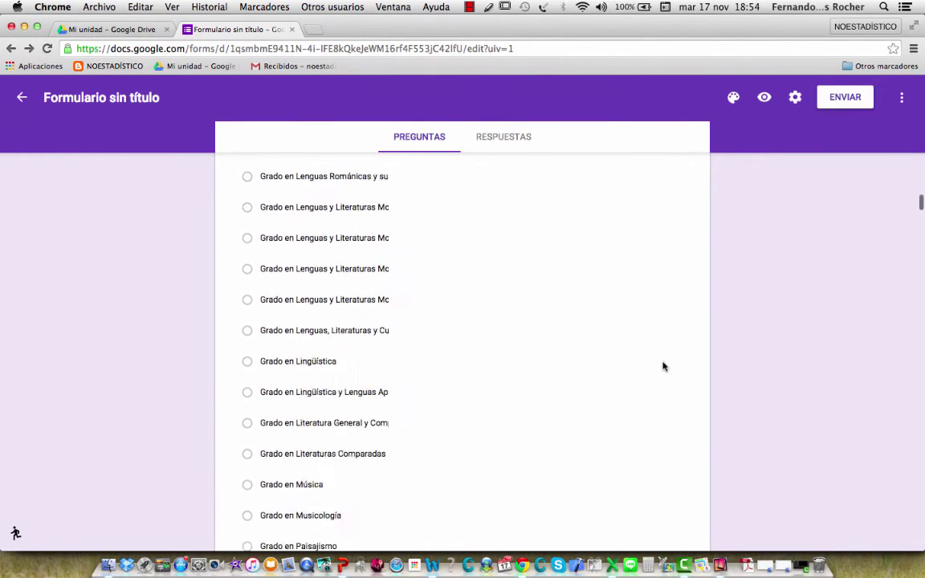
scroll(663, 367, down, 5)
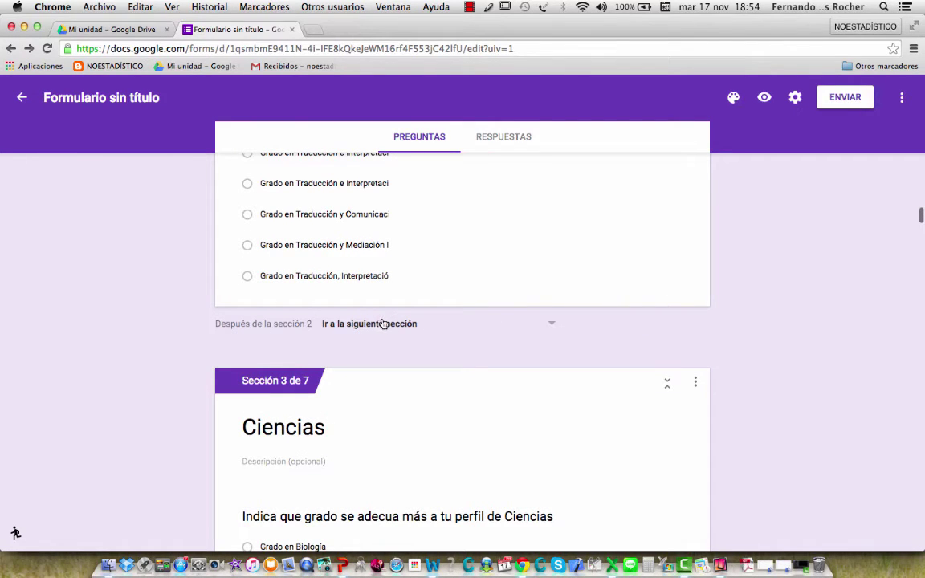
click(552, 331)
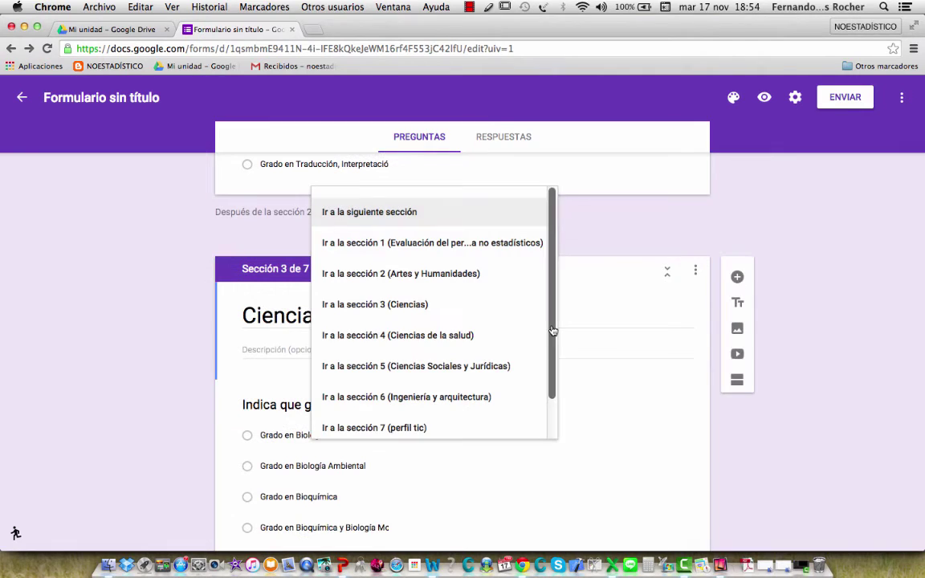
click(469, 423)
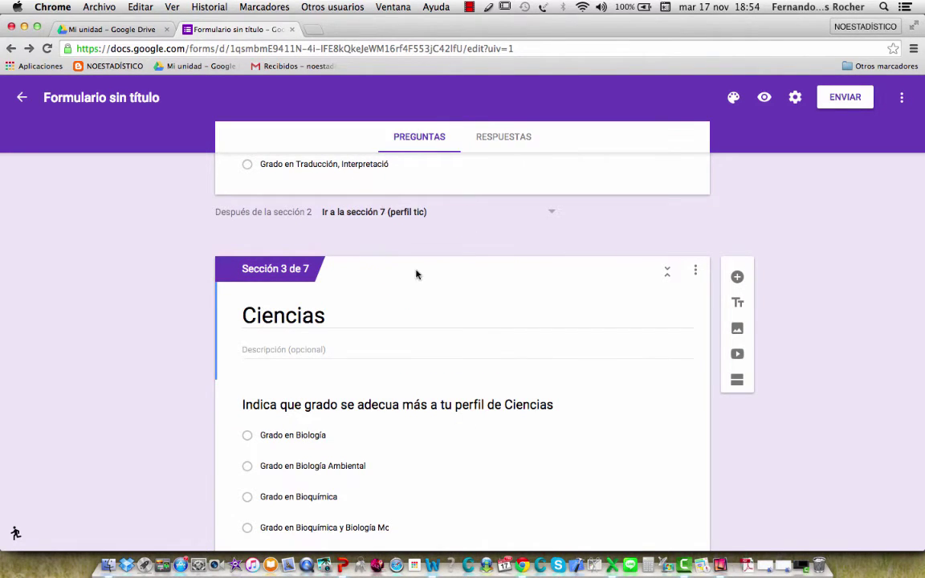
Set the navigation after section 3 (Ciencias) to go to section 7 (perfil tic)
scroll(417, 275, down, 10)
scroll(417, 276, down, 3)
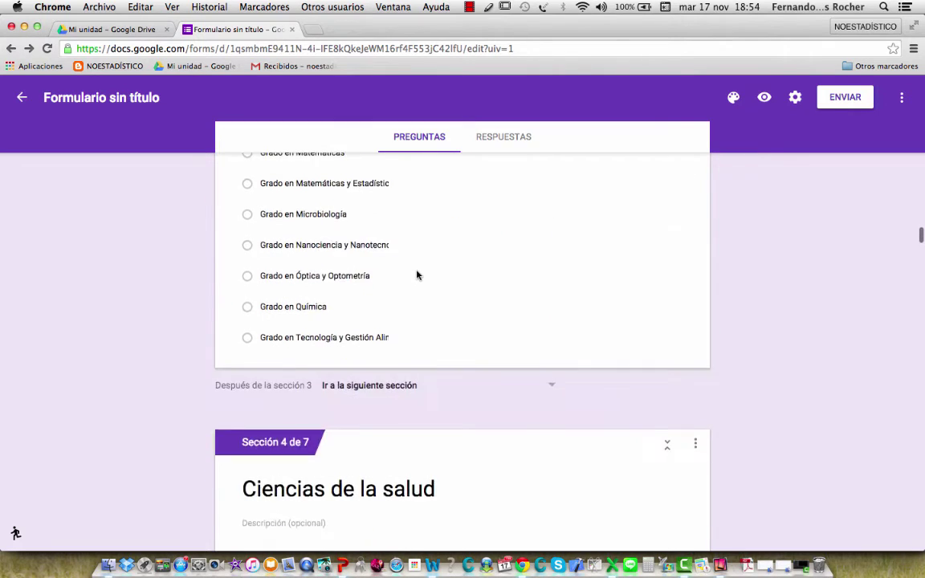
scroll(416, 275, up, 3)
scroll(417, 275, down, 3)
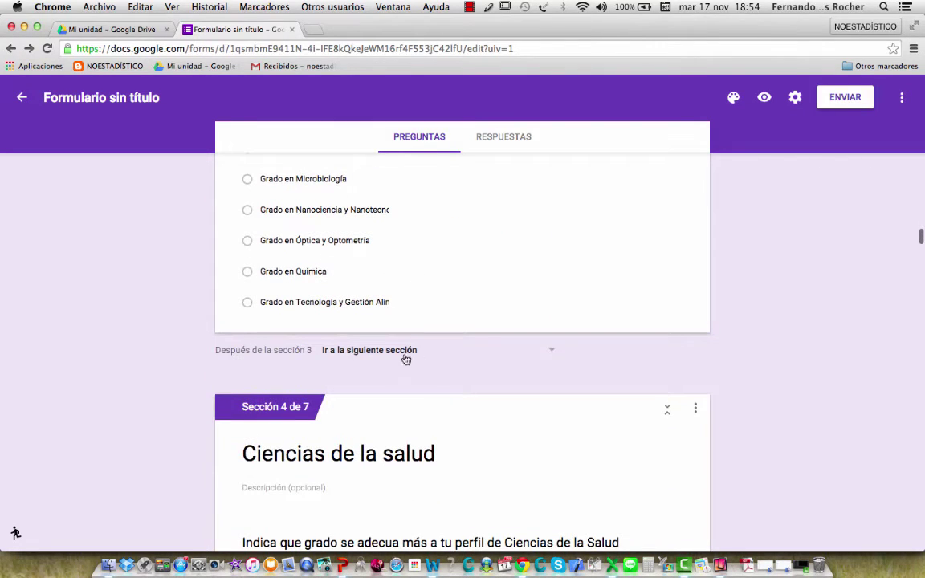
click(403, 358)
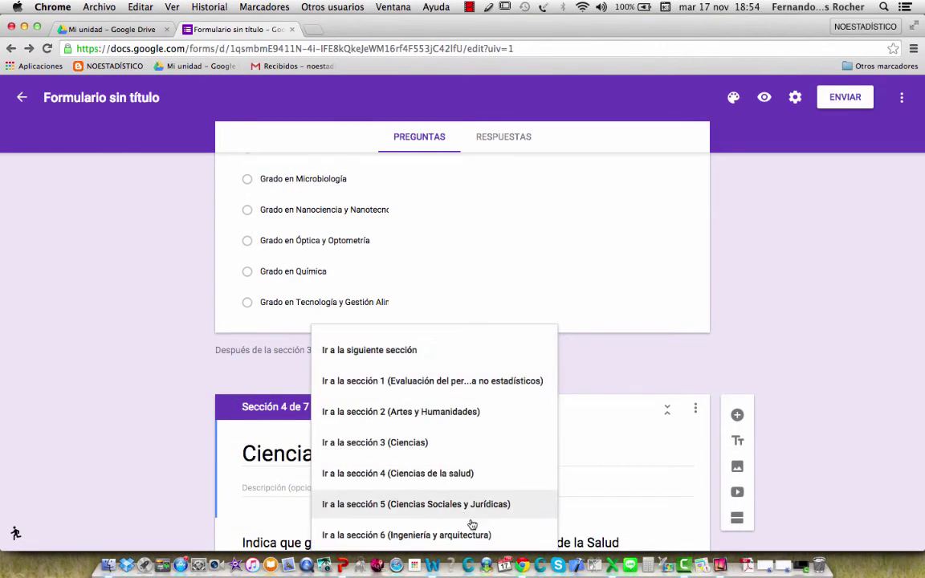
scroll(477, 526, down, 3)
click(435, 487)
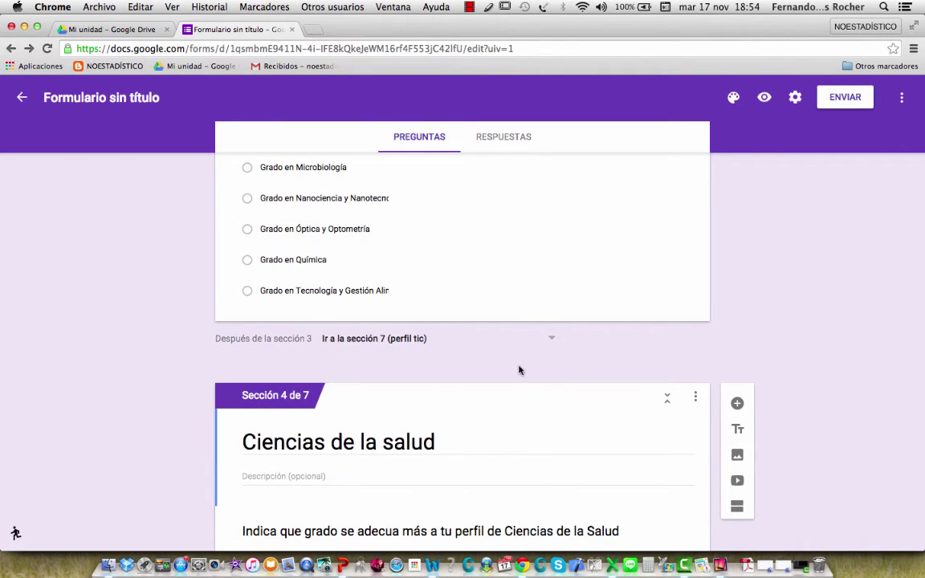
Set the navigation after section 4 (Ciencias de la salud) to go to section 7 (perfil tic)
scroll(515, 369, down, 2)
scroll(515, 369, down, 15)
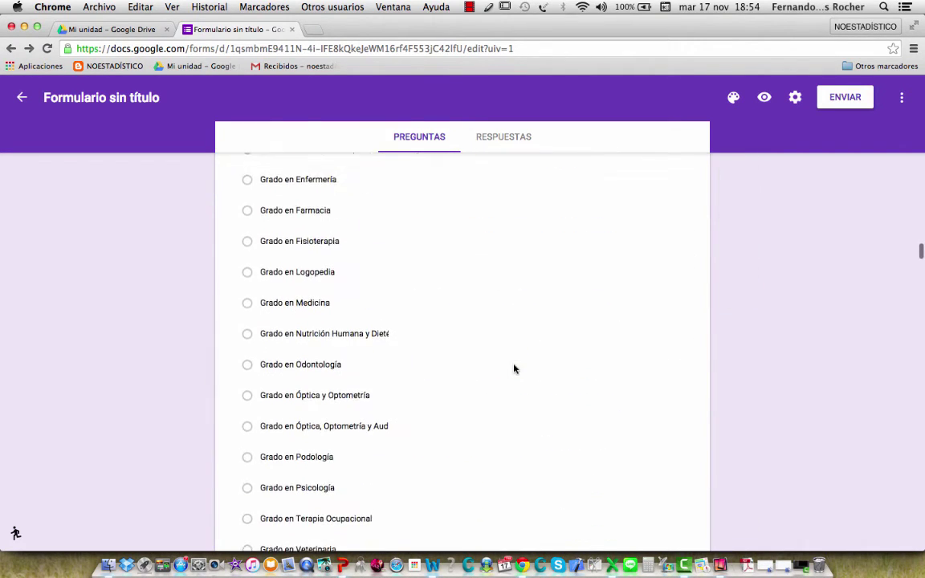
scroll(515, 369, down, 1)
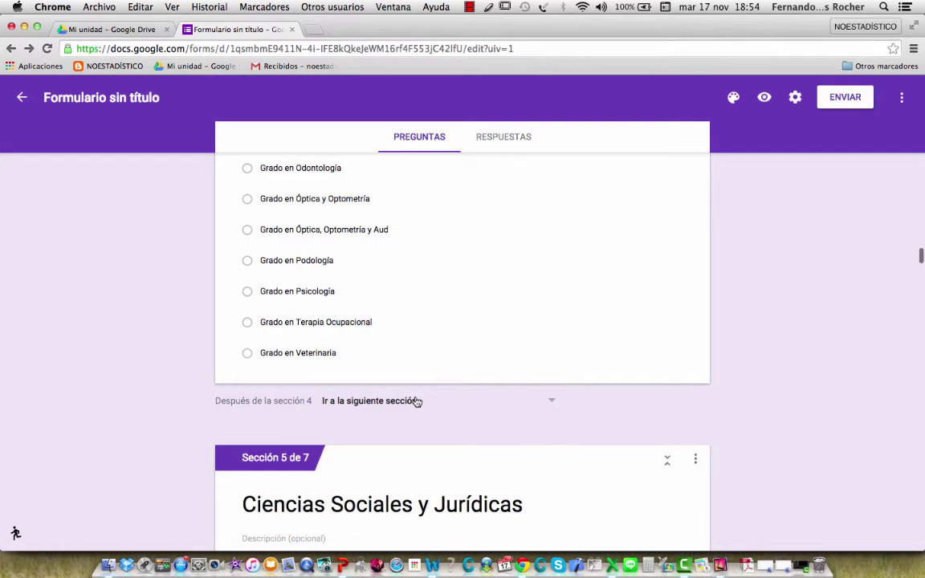
click(417, 401)
scroll(431, 495, down, 3)
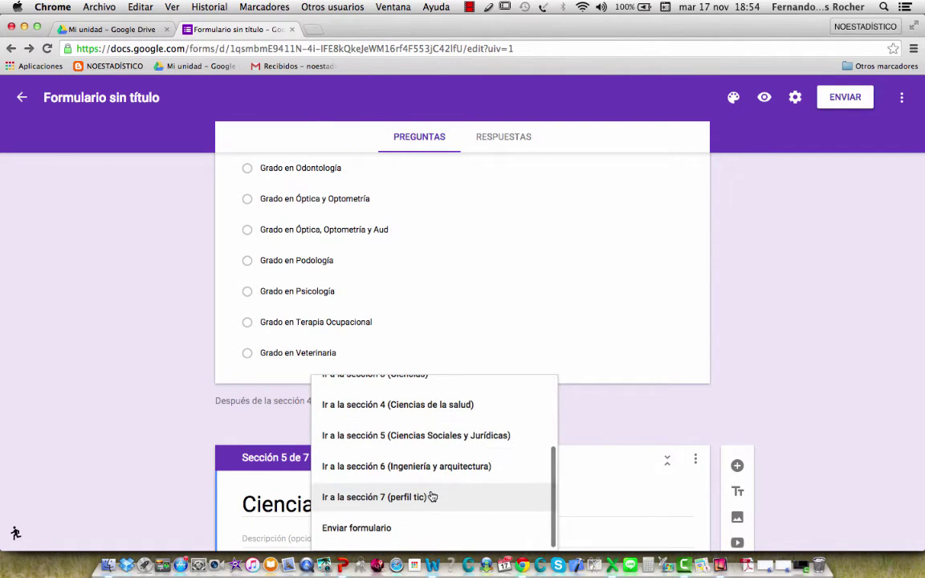
click(432, 497)
Set the navigation after section 5 (Ciencias Sociales y Jurídicas) to go to section 7 (perfil tic)
scroll(512, 406, down, 15)
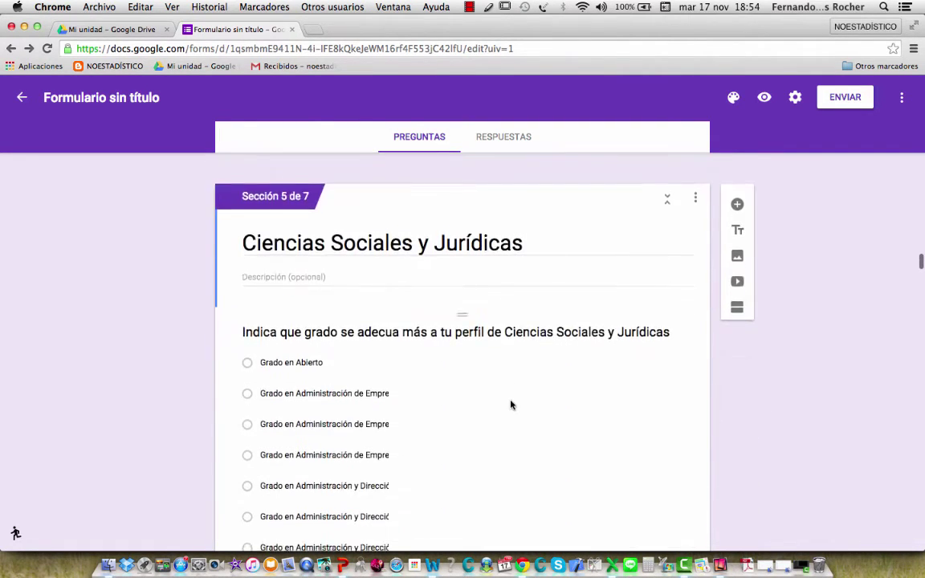
scroll(513, 391, down, 10)
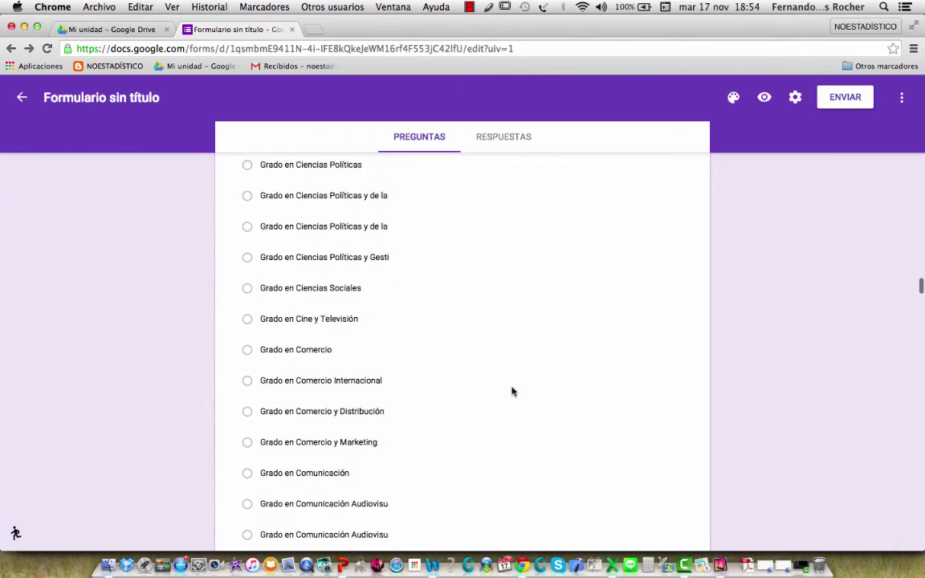
scroll(513, 391, down, 3)
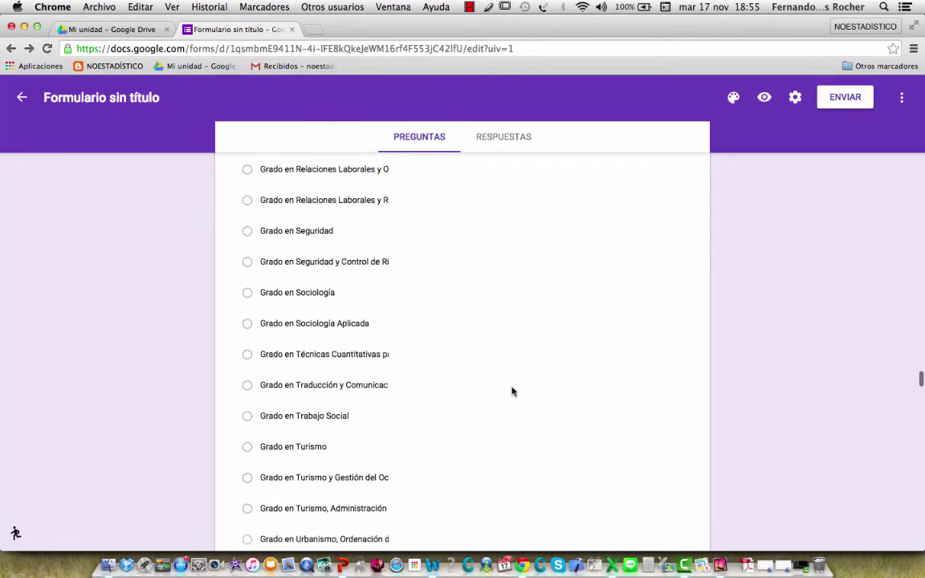
scroll(512, 391, down, 5)
click(402, 342)
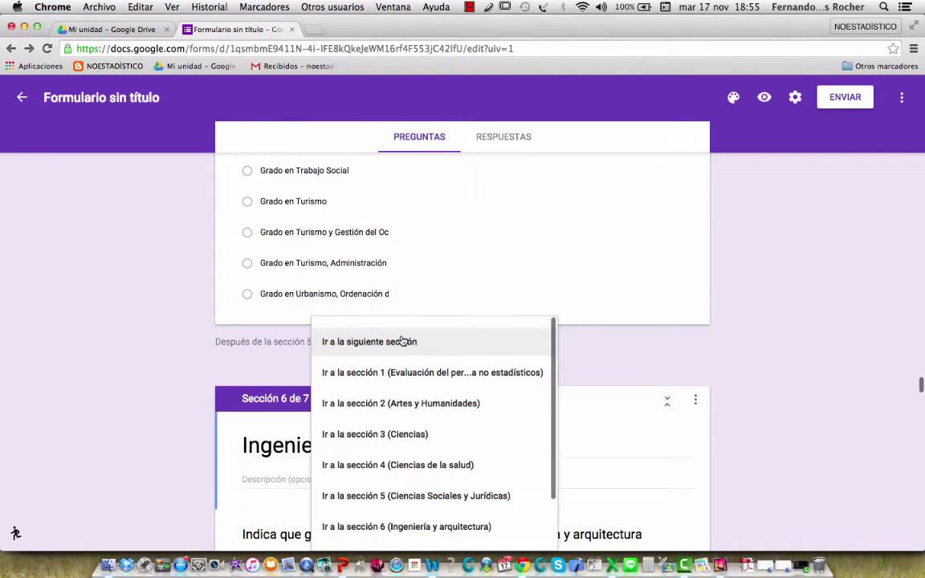
scroll(445, 499, down, 2)
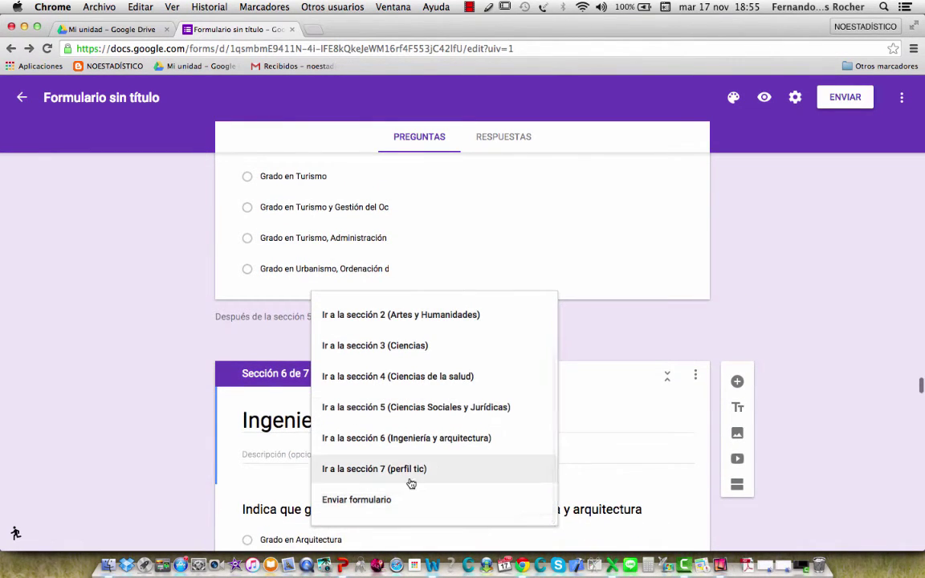
click(424, 468)
Set the navigation after section 6 (Ingeniería y arquitectura) to go to section 7 (perfil tic)
scroll(459, 426, down, 10)
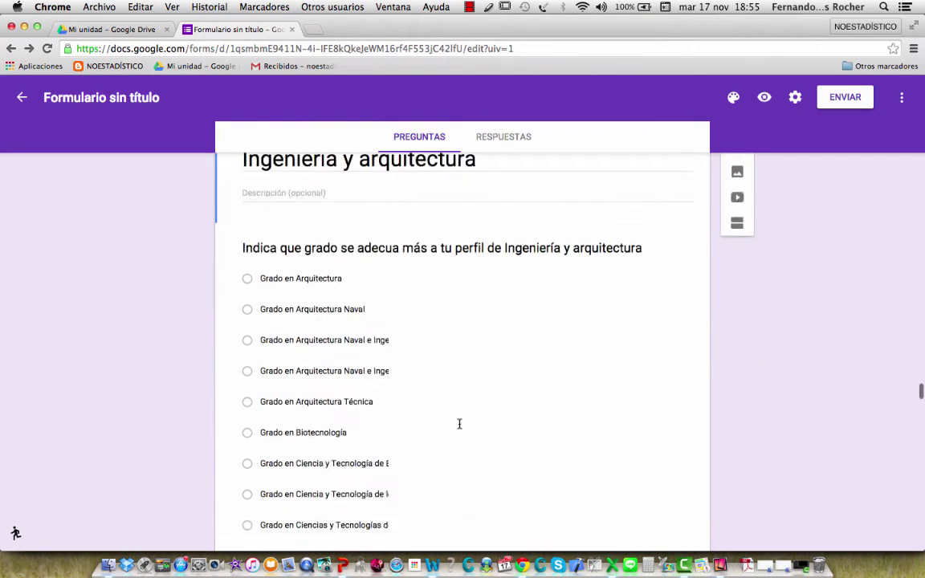
scroll(459, 424, down, 6)
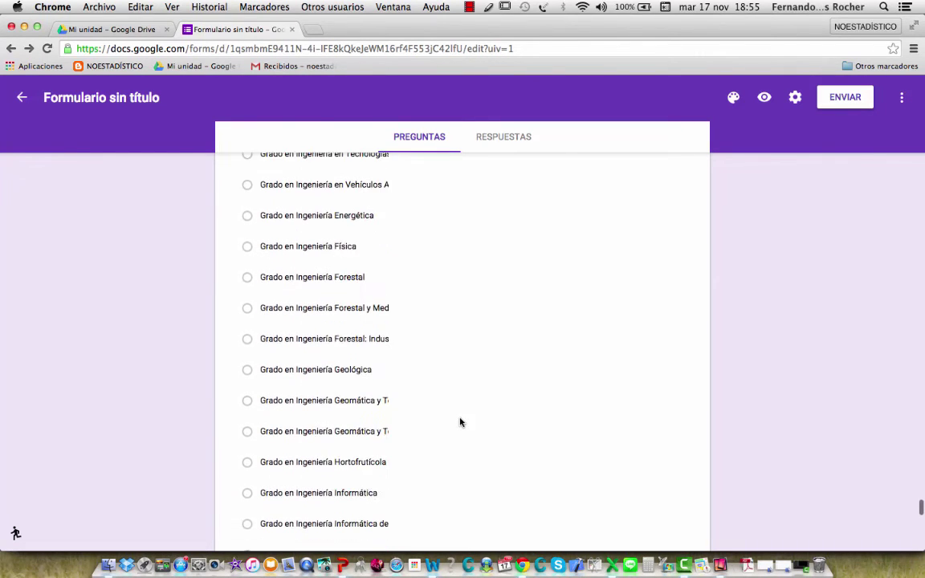
scroll(461, 423, down, 14)
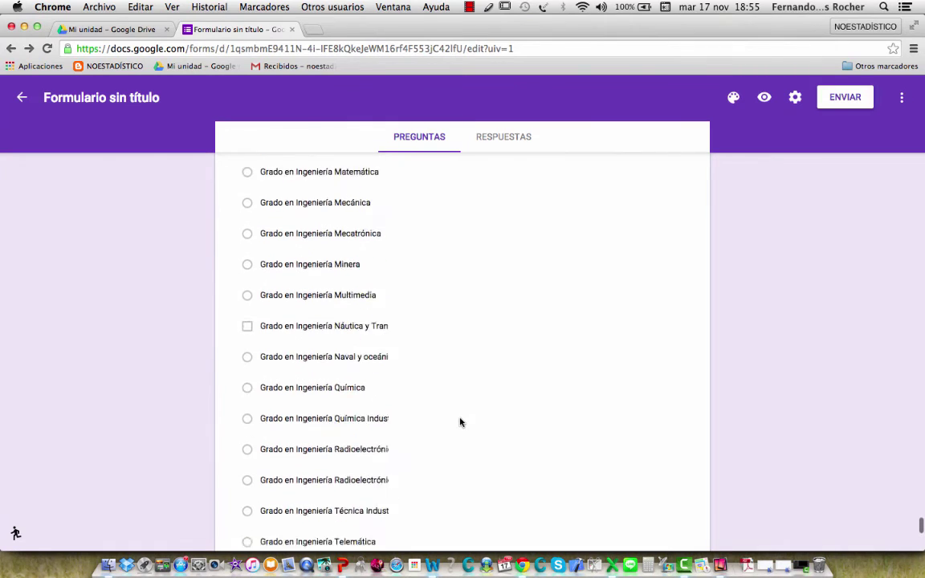
scroll(460, 423, down, 15)
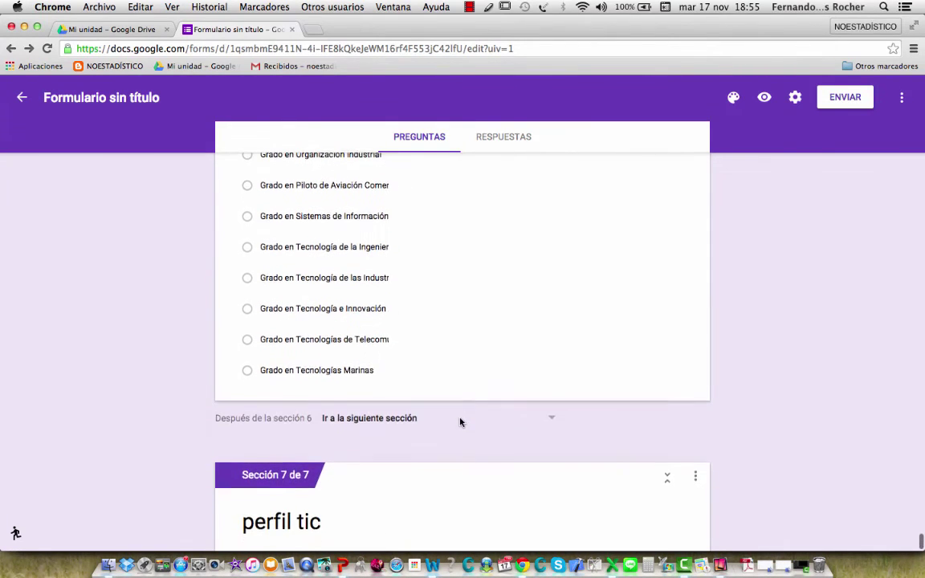
click(413, 422)
scroll(472, 500, down, 3)
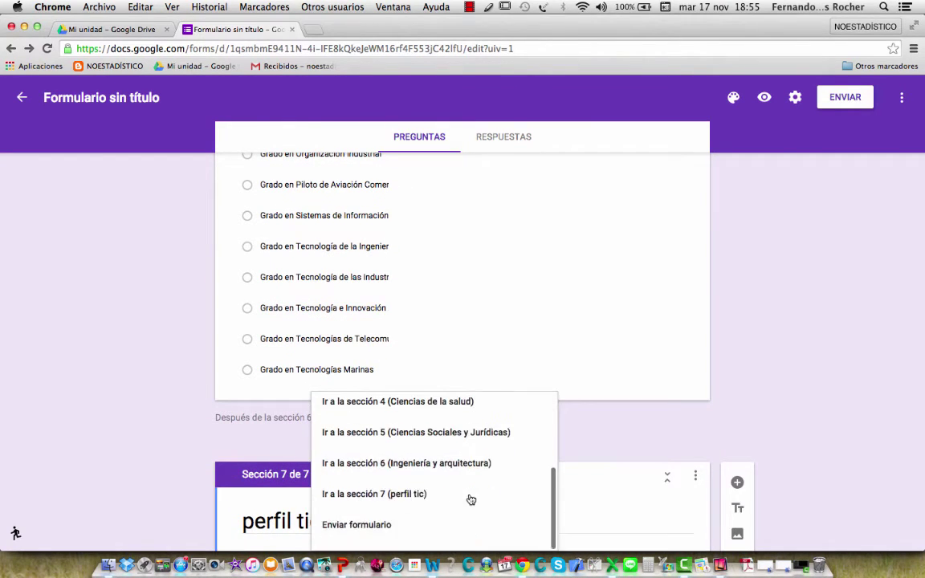
scroll(472, 500, down, 2)
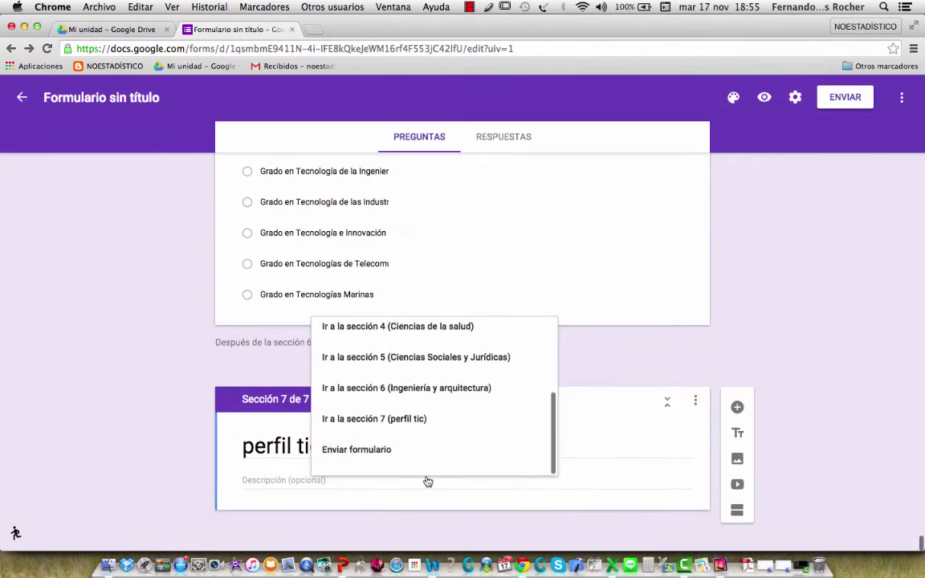
click(423, 420)
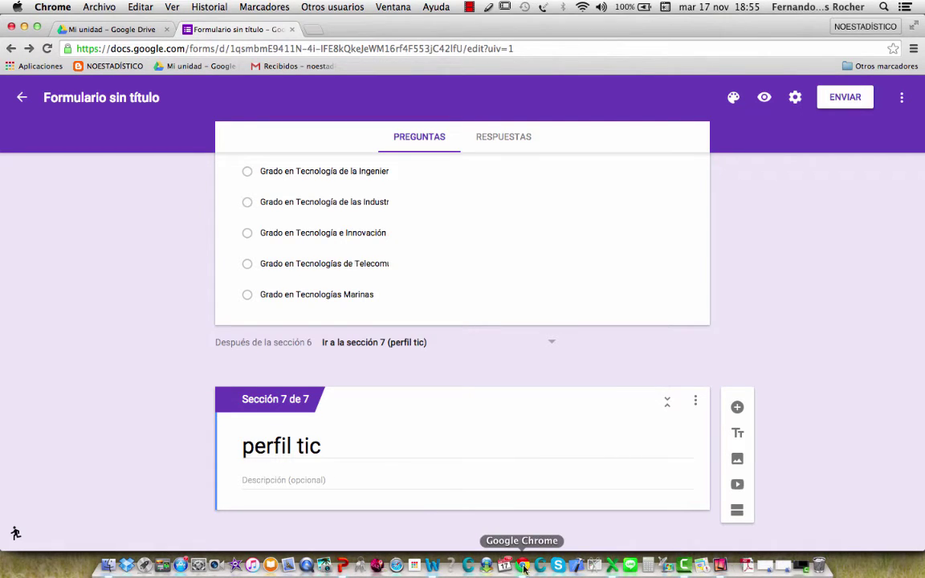
Switch to the Word questionnaire and copy the text of the common question about everyday technology use, without its asterisk
click(433, 566)
scroll(383, 340, down, 5)
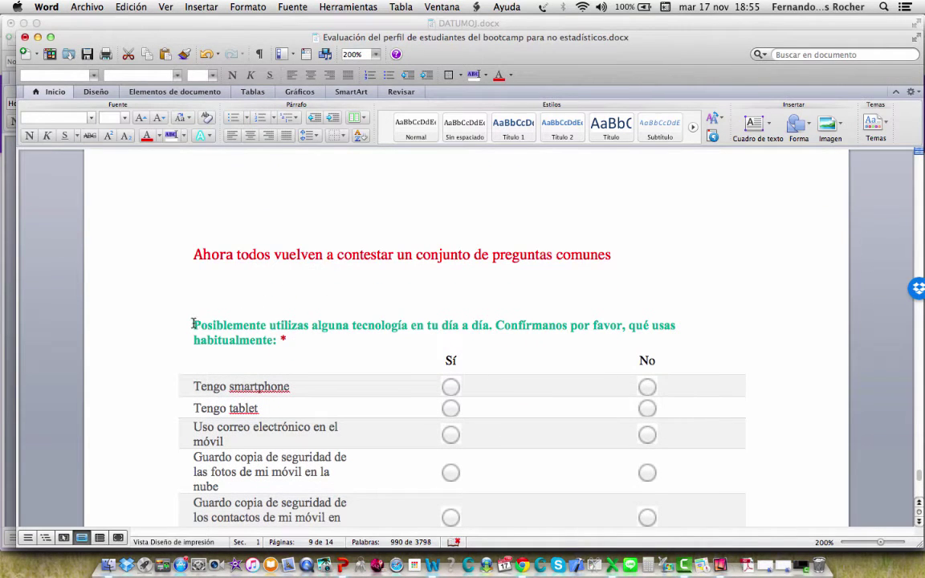
drag(194, 323, 260, 323)
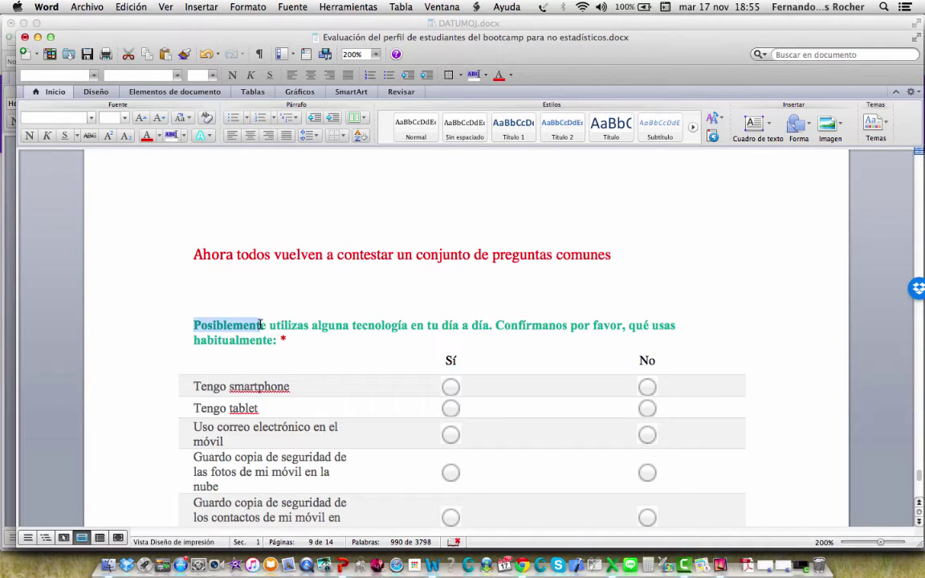
drag(261, 326, 277, 343)
scroll(431, 522, down, 3)
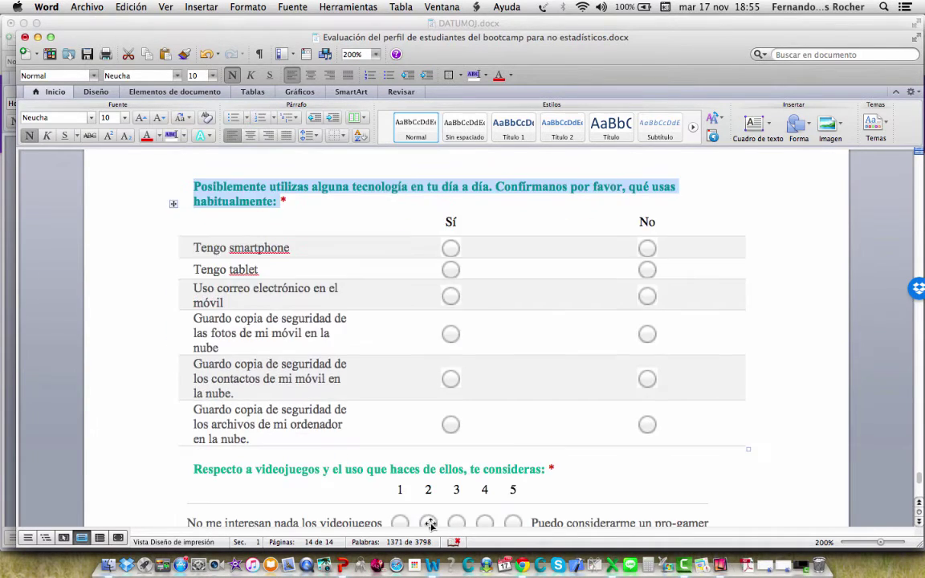
Return to the form in Chrome and add a question of type Cuadrícula de varias opciones to the perfil tic section
click(521, 567)
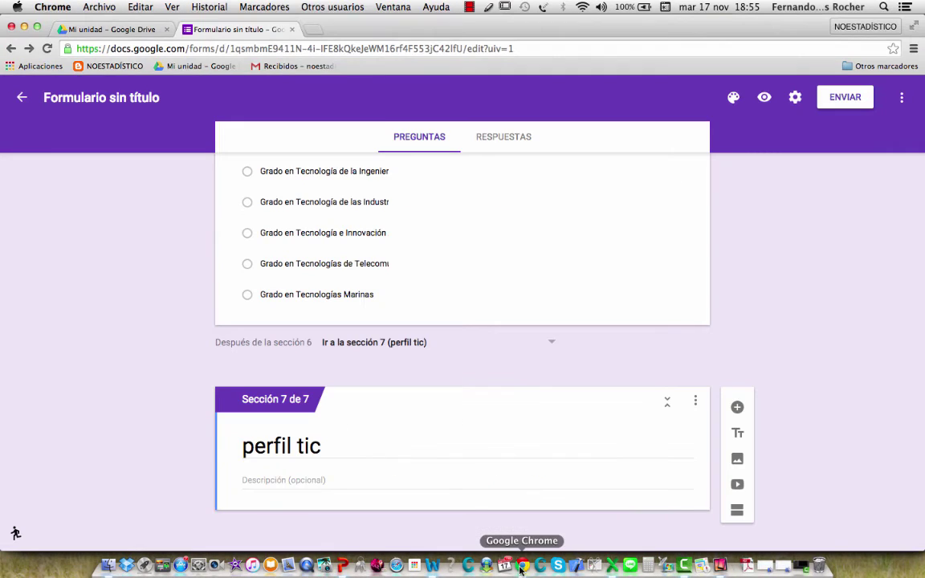
click(737, 407)
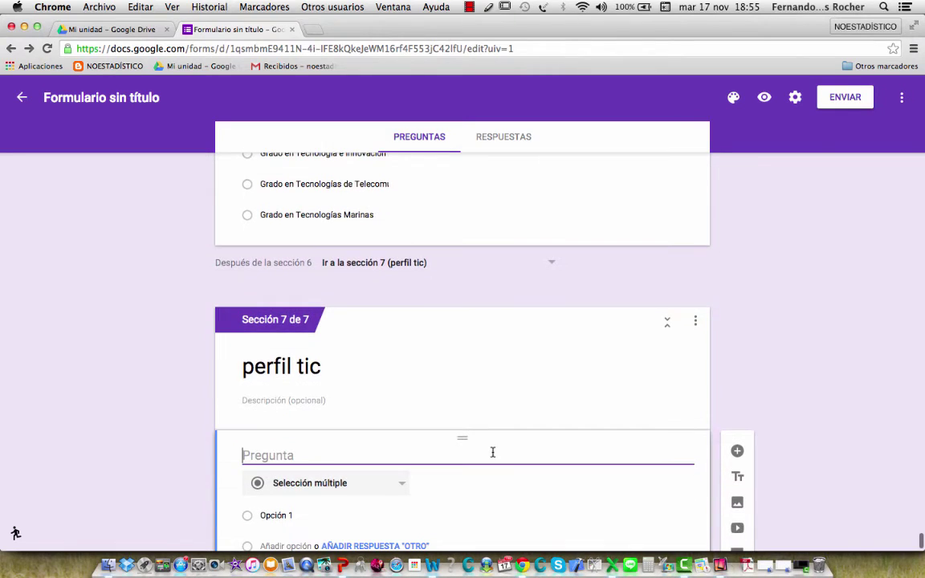
click(405, 487)
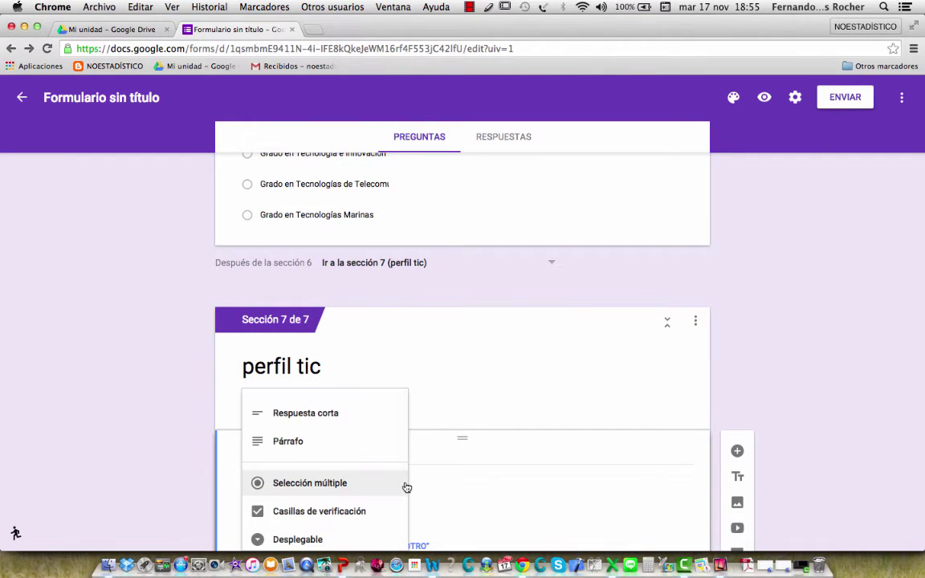
scroll(406, 488, down, 2)
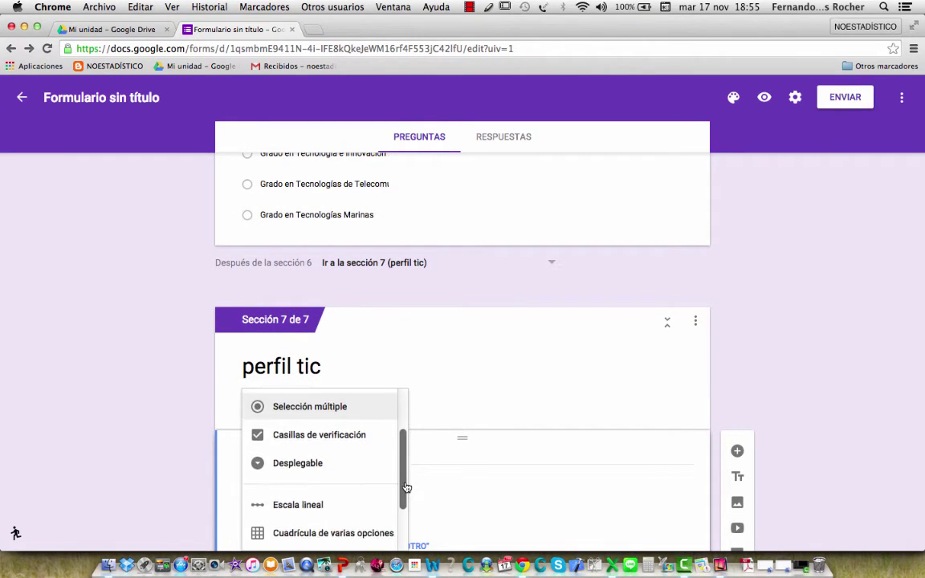
click(363, 533)
Title the grid question "Posiblemente utilizas alguna tecnología en tu día a día. Confírmanos por favor, qué usas habitualmente:"
click(324, 455)
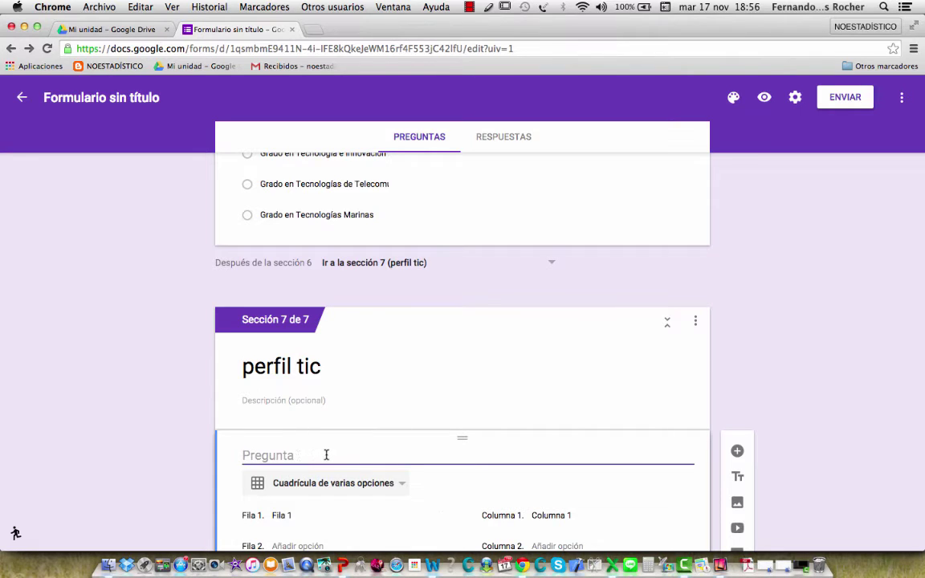
text(Posiblemente utilizas alguna tecnología en tu día a día. Confírmanos por favor, qué usas habitualmente:)
scroll(324, 455, down, 3)
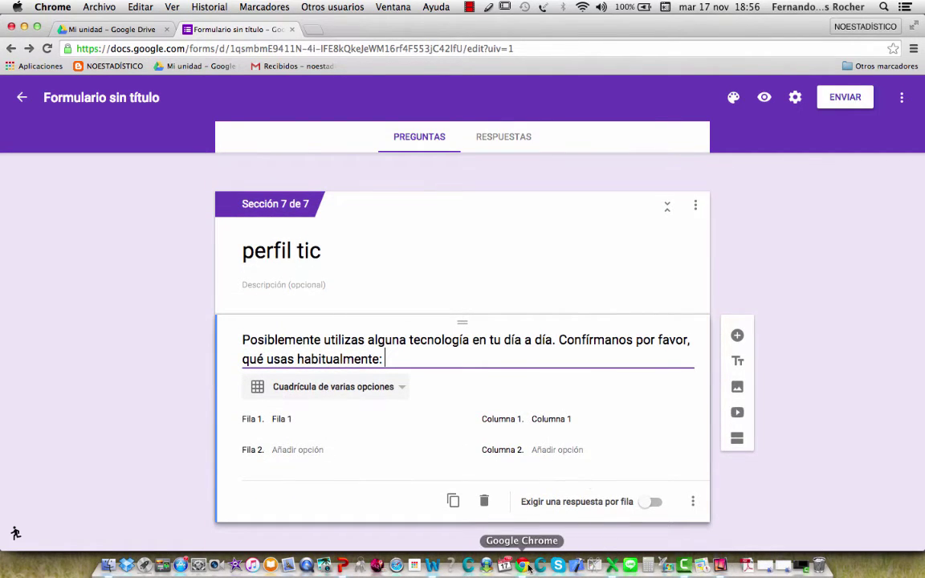
Copy the six statements from Tengo smartphone onward in the Word table and paste them as the grid question's rows in the Chrome form
click(432, 565)
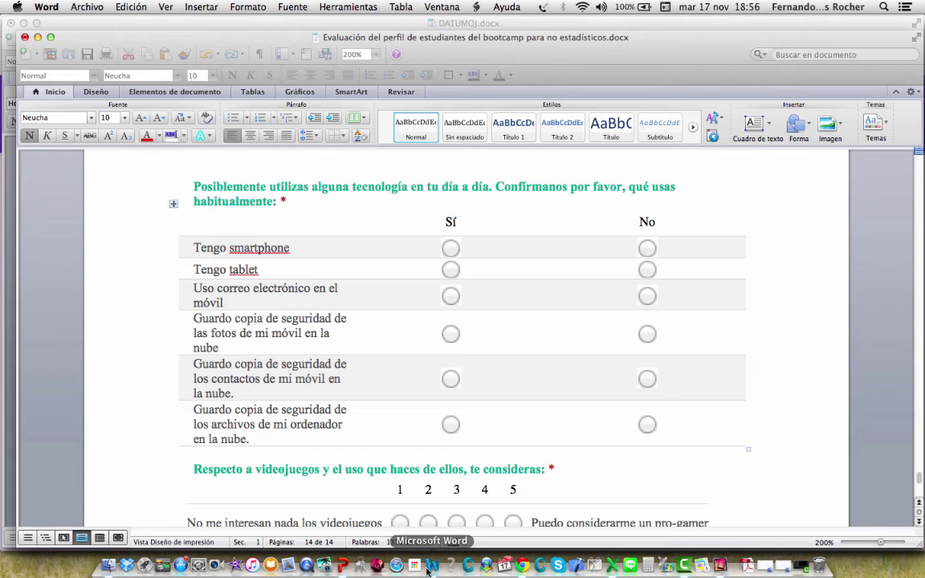
drag(189, 250, 204, 416)
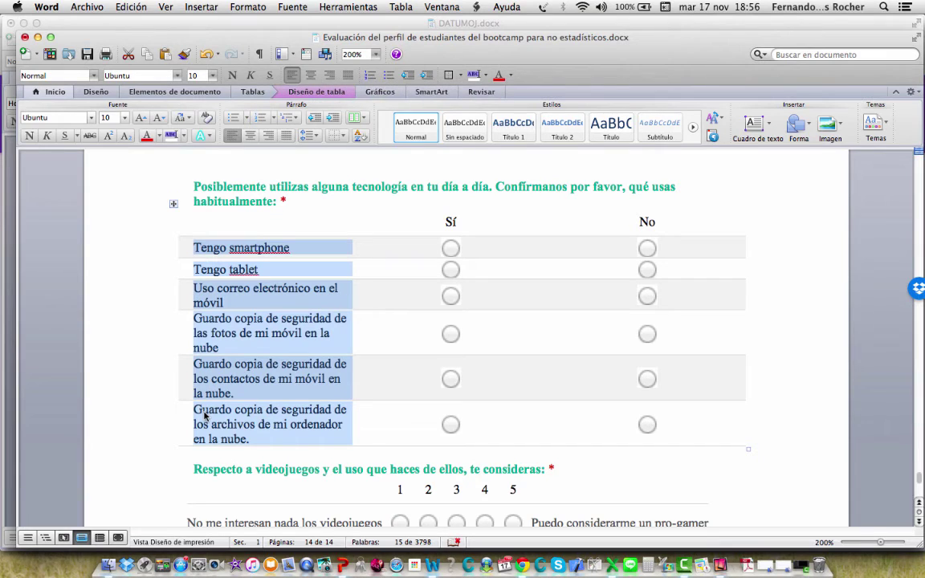
click(522, 565)
click(277, 415)
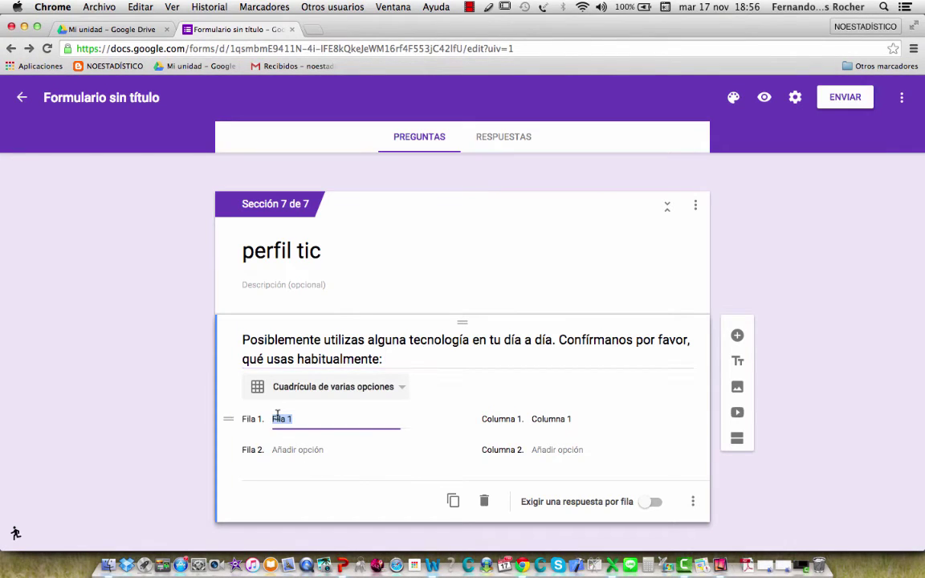
key(super+v)
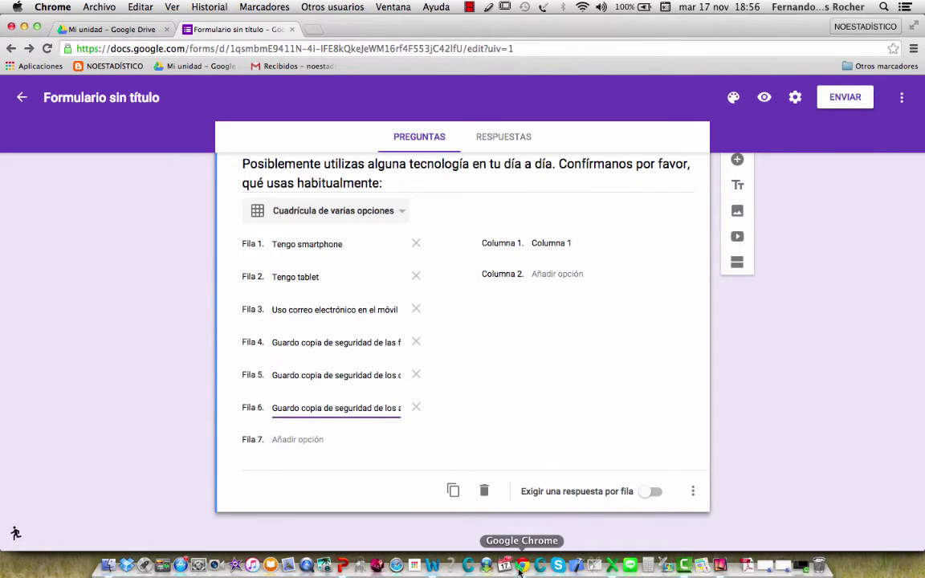
Check the answer headings in the Word table, then name the grid question's first column Si in the Chrome form
click(433, 569)
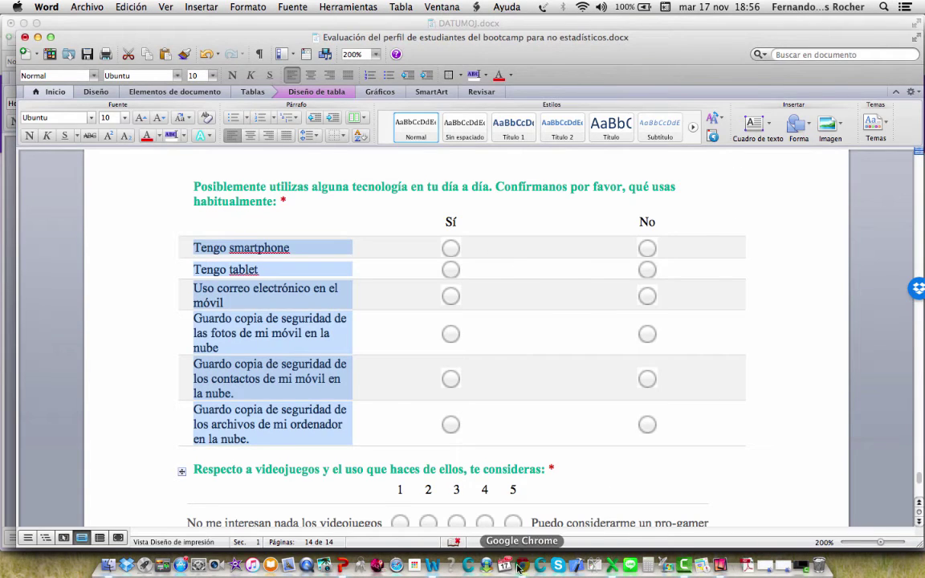
click(522, 567)
click(567, 242)
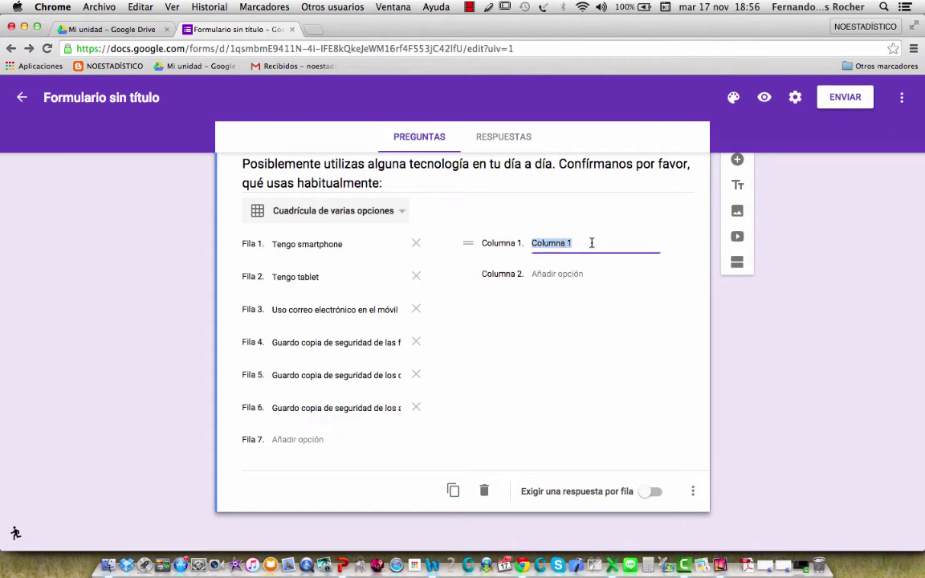
text(Si)
key(Return)
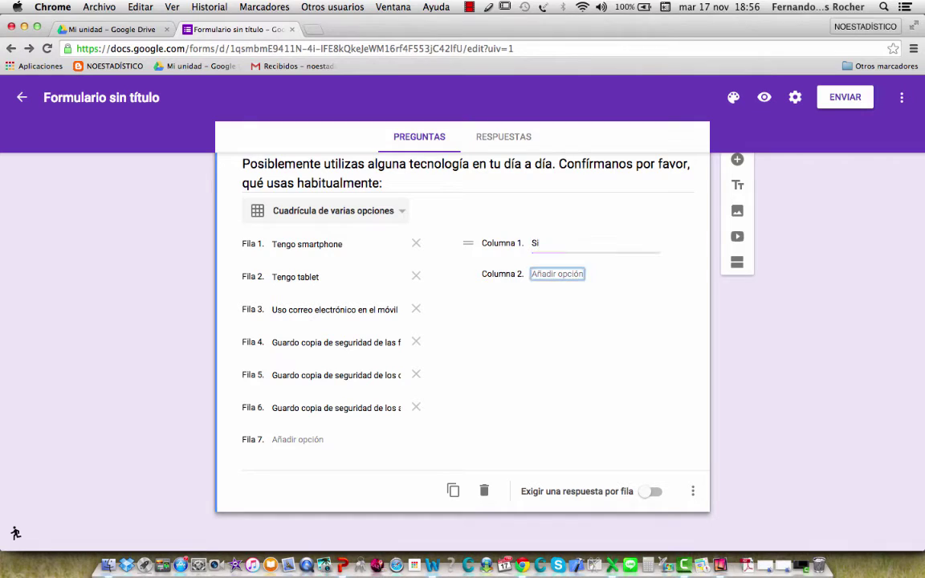
Name the grid question's second column No and require a response for each row
text(No)
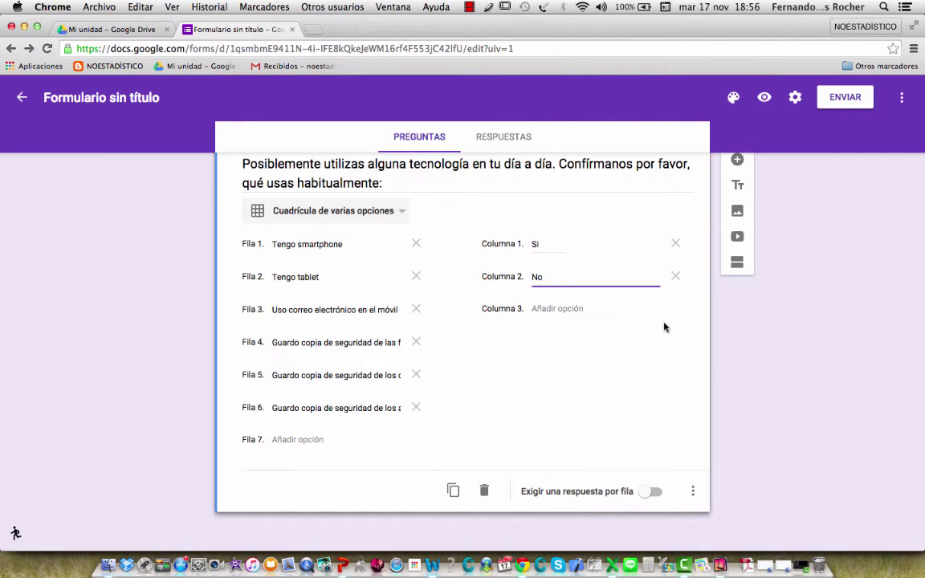
click(655, 492)
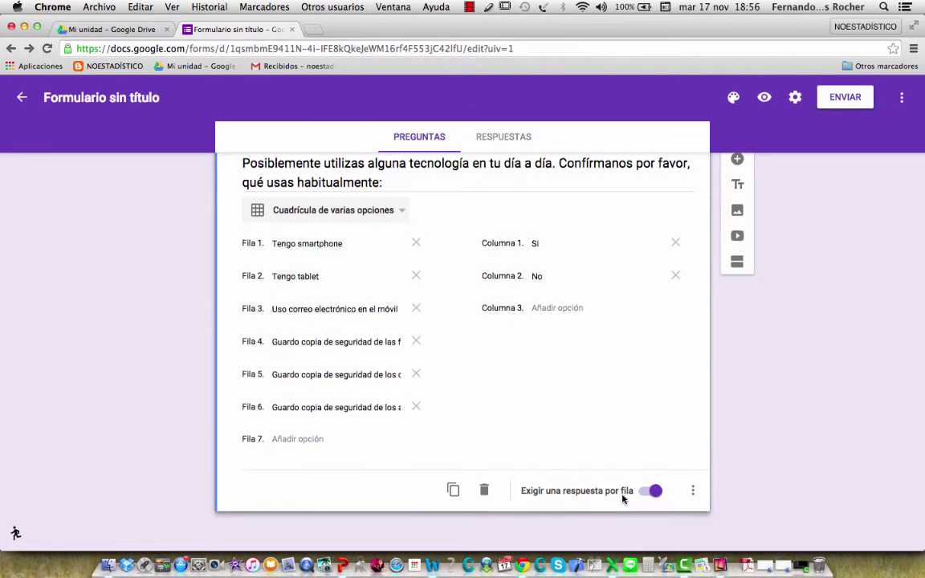
scroll(623, 499, down, 1)
Add a question below the grid, then switch to the student profile document in Word and copy the heading "Respecto a videojuegos y el uso que haces de ellos, te consideras:"
click(738, 161)
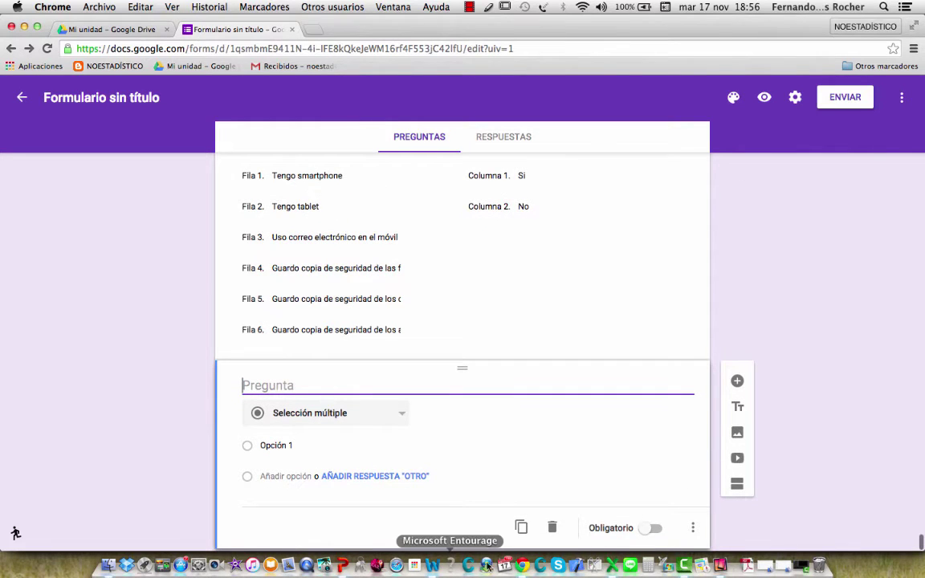
right_click(433, 565)
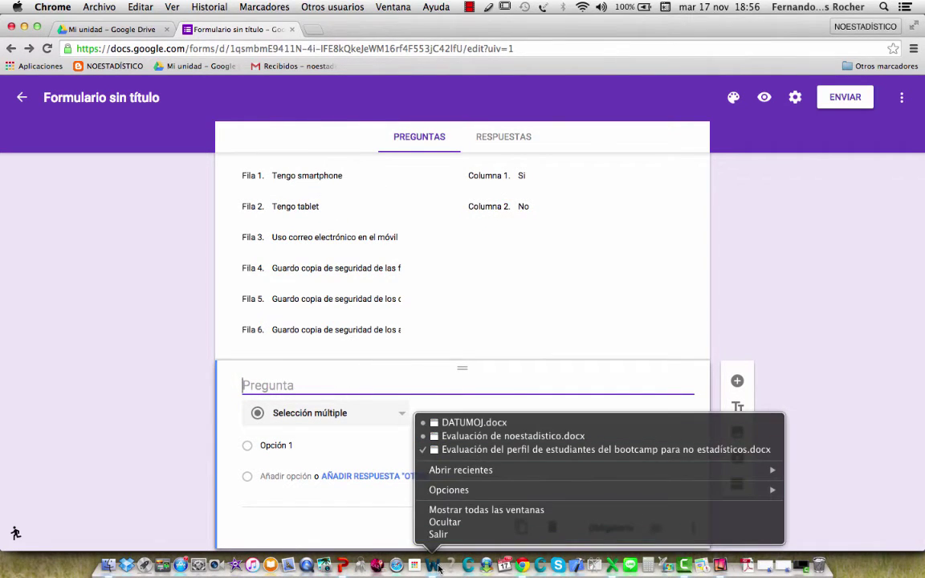
click(562, 450)
scroll(561, 397, down, 3)
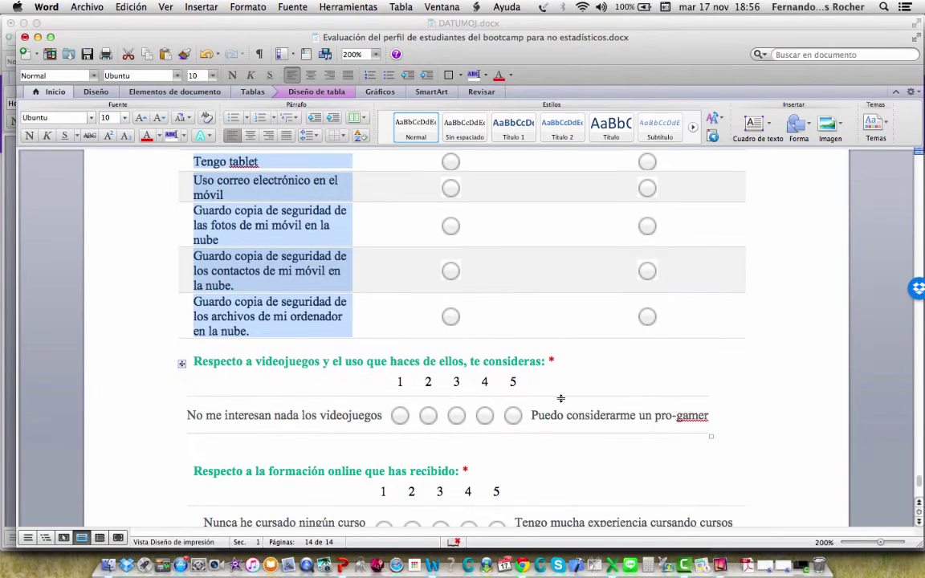
scroll(560, 399, down, 1)
drag(192, 349, 548, 346)
key(ctrl+c)
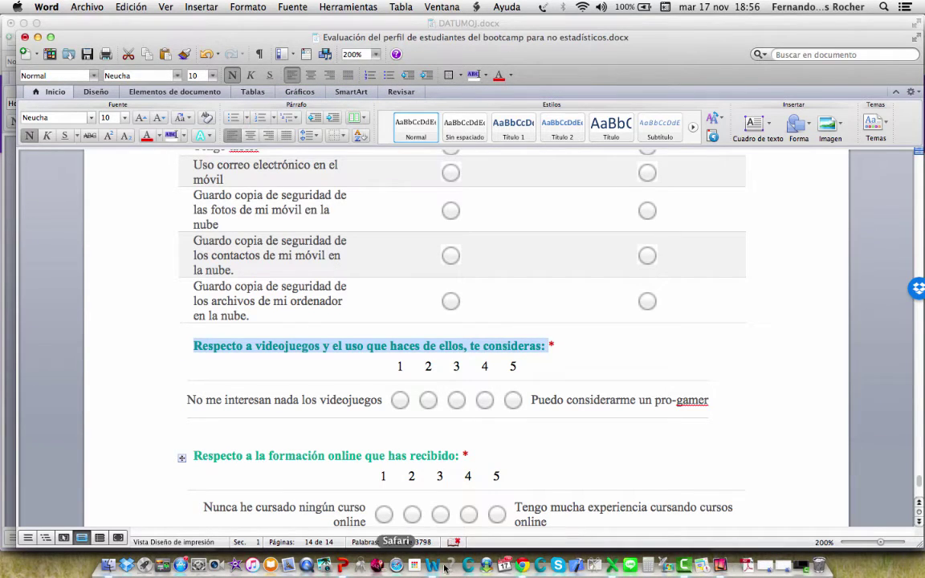
Return to the Chrome form, set the new question's type to Escala lineal and paste the copied videojuegos heading as its title
click(523, 565)
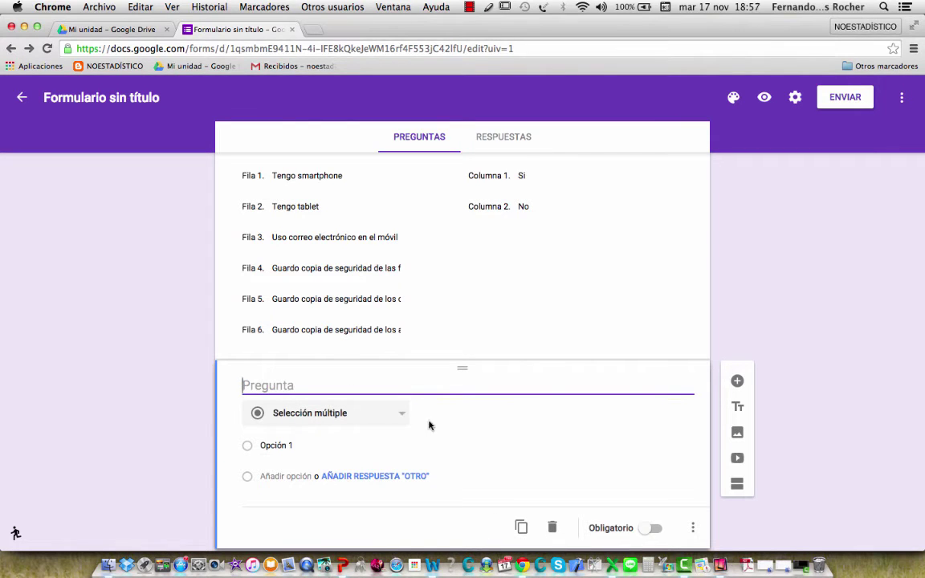
click(400, 415)
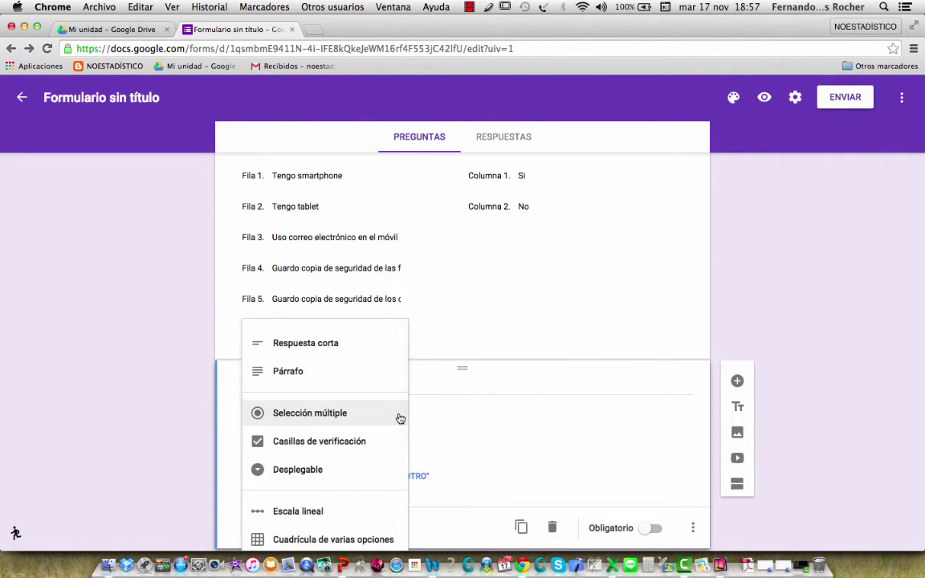
scroll(400, 423, down, 1)
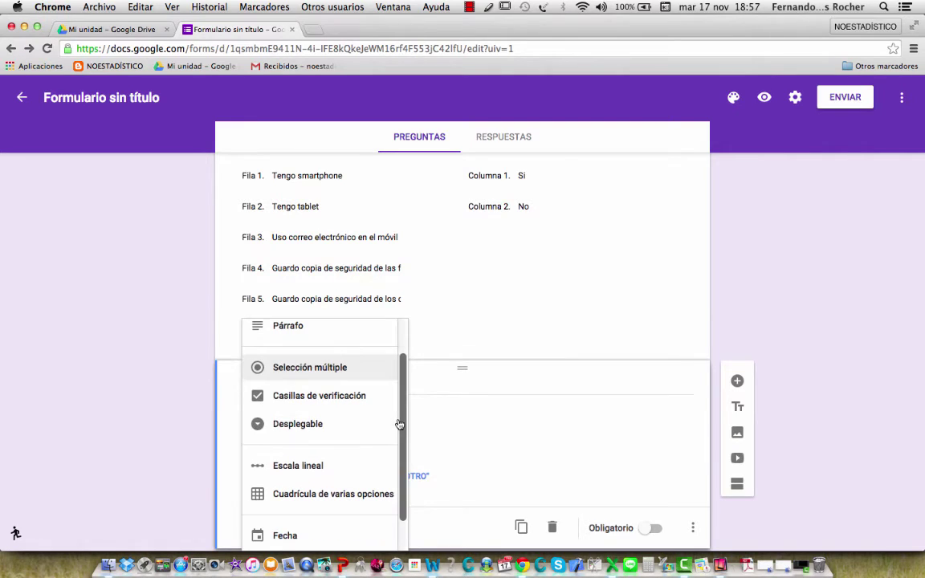
click(336, 480)
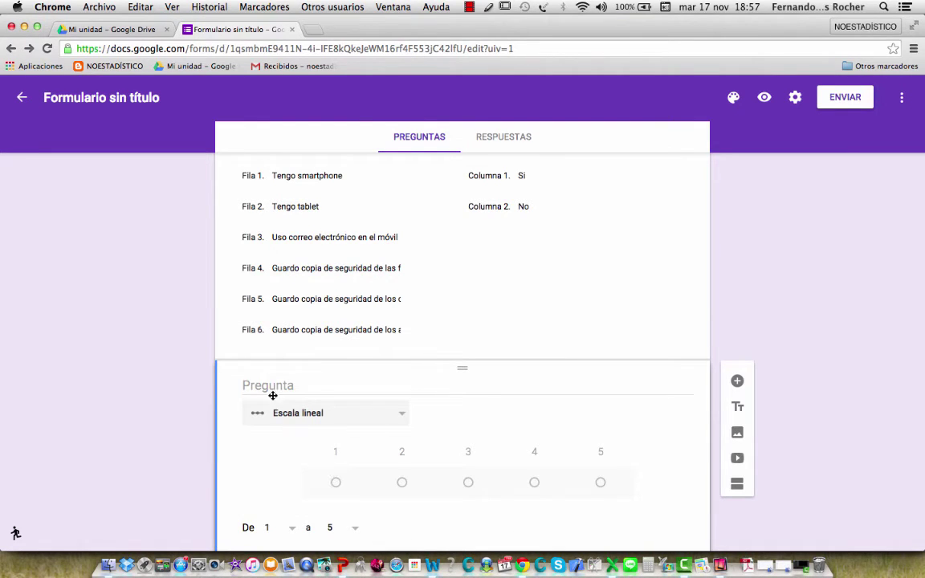
click(282, 377)
key(ctrl+v)
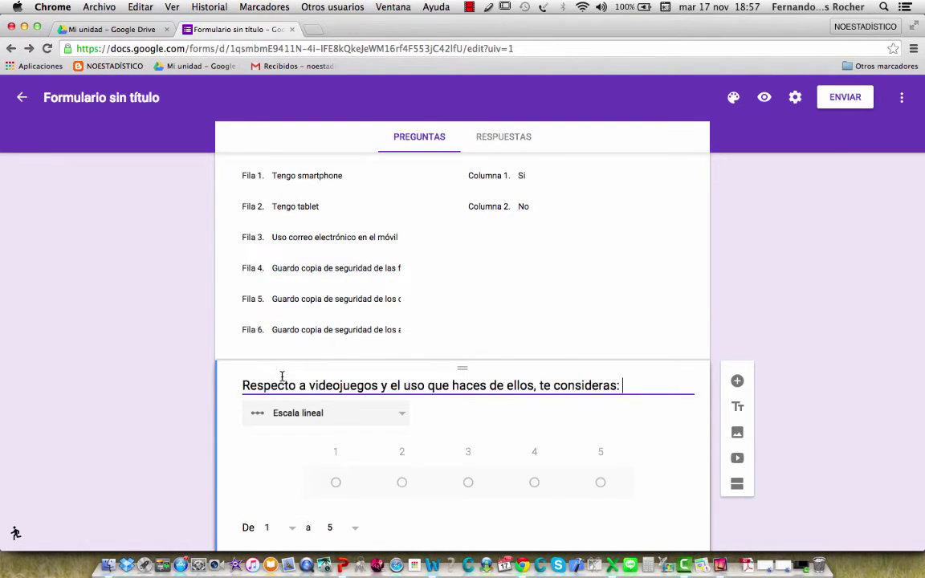
Copy "No me interesan nada los videojuegos" from Word and paste it as the label of value 1 in the Chrome form's videojuegos scale
scroll(402, 450, down, 3)
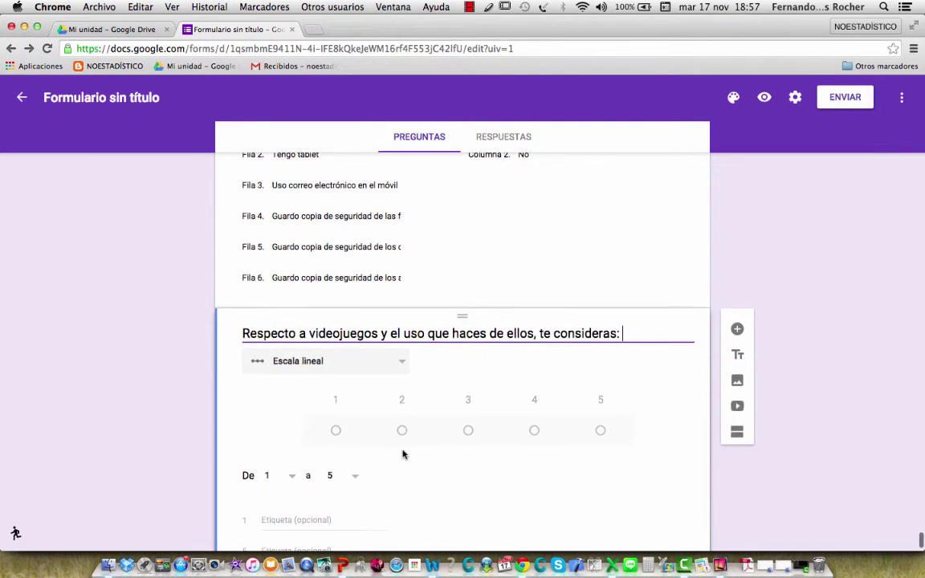
click(432, 566)
drag(194, 346, 547, 346)
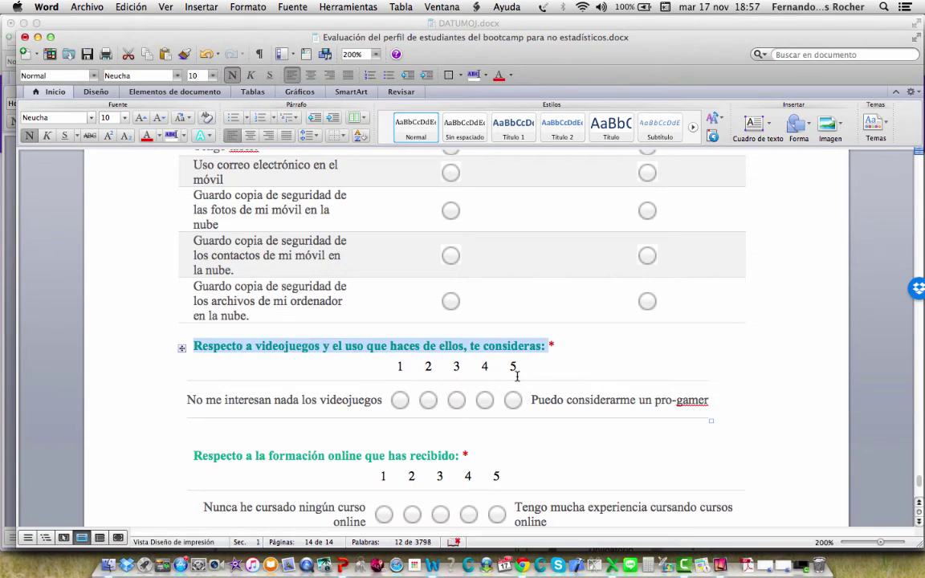
drag(189, 400, 349, 403)
key(super+c)
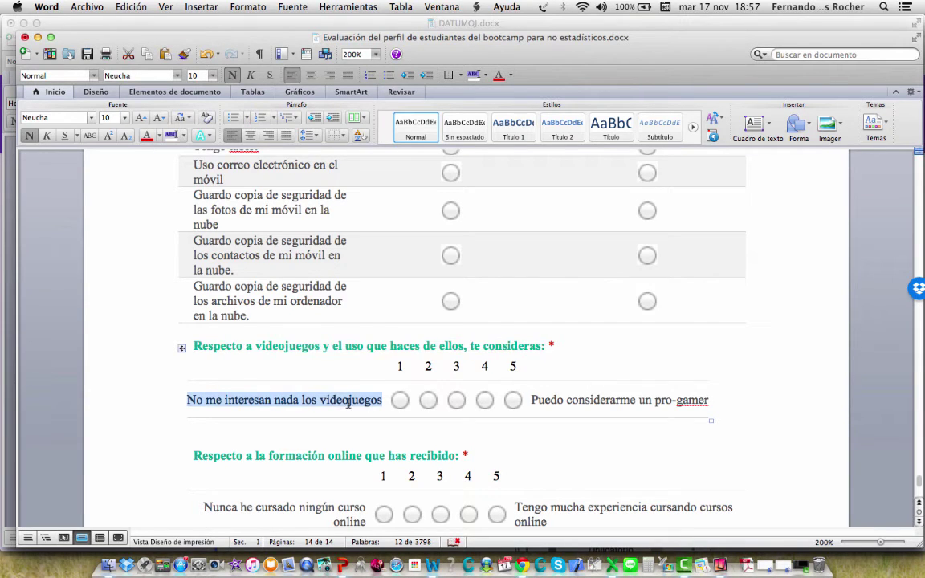
click(523, 566)
click(294, 465)
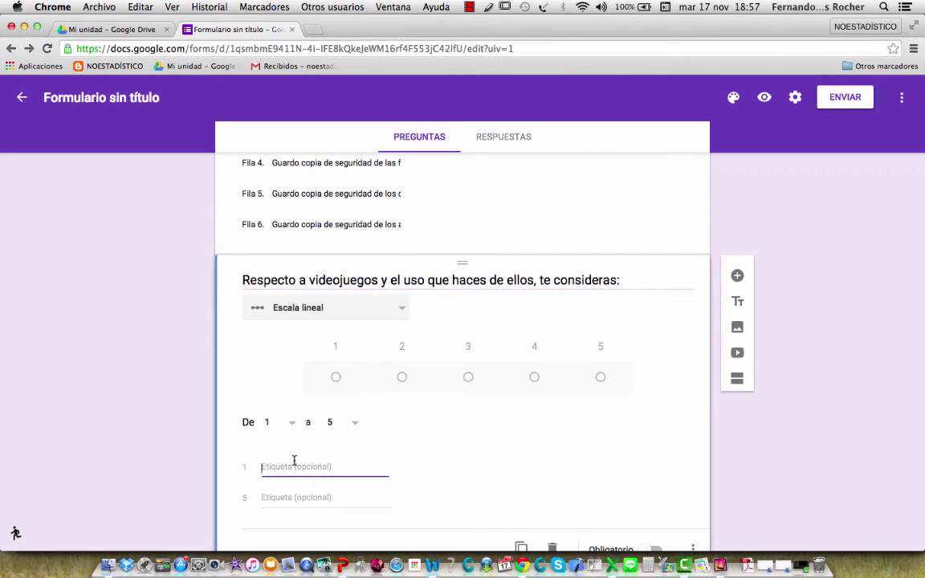
key(super+v)
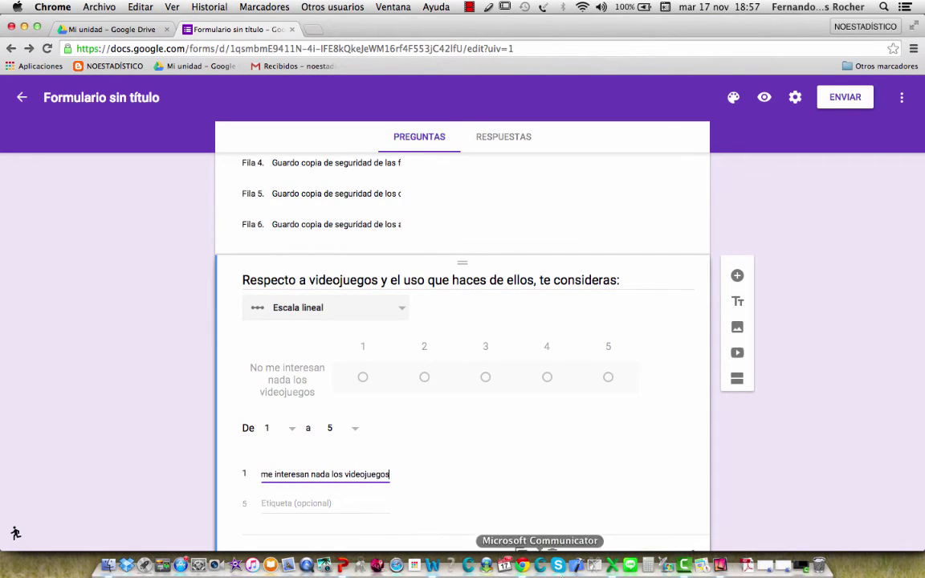
Copy "Puedo considerarme un pro-gamer" from Word and paste it as the label of value 5 in the Chrome form's videojuegos scale
click(432, 566)
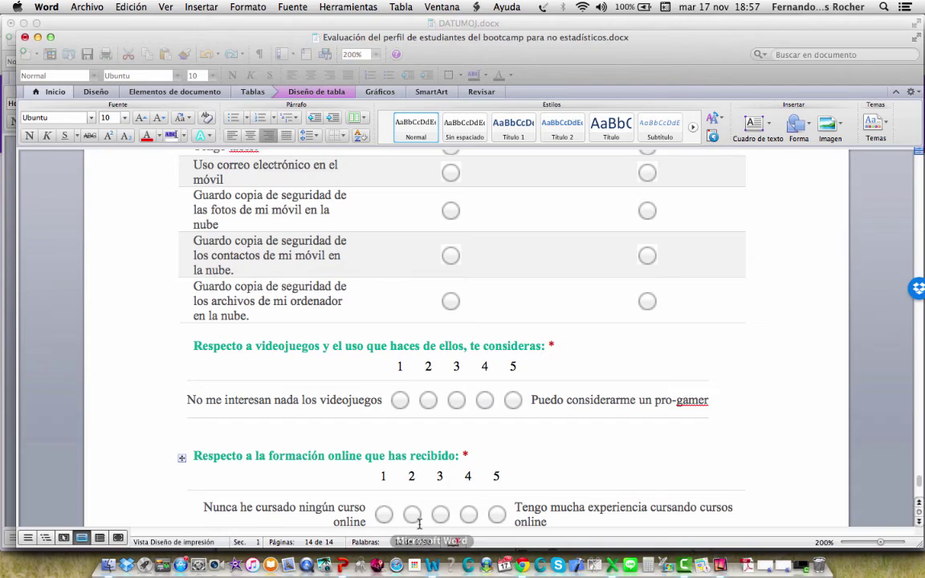
drag(532, 399, 715, 402)
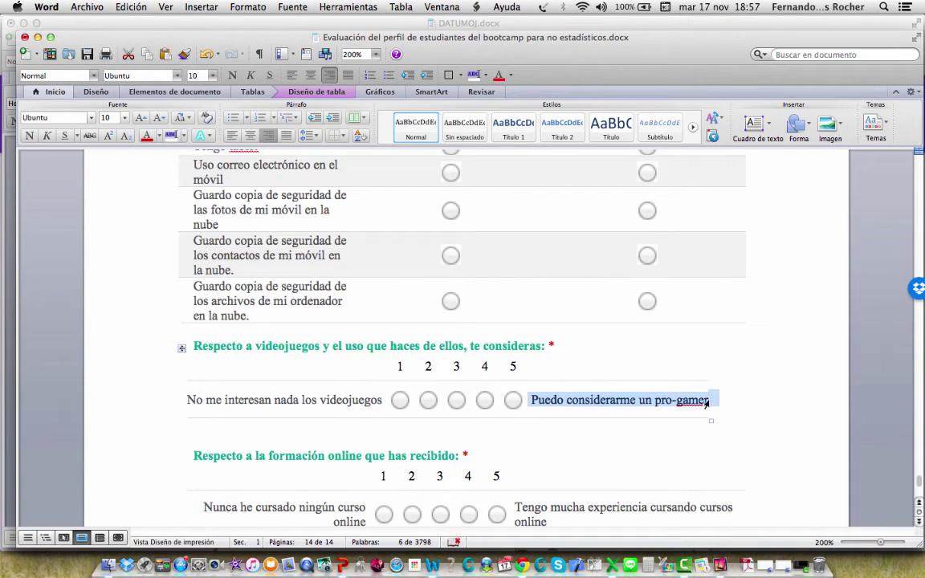
click(523, 567)
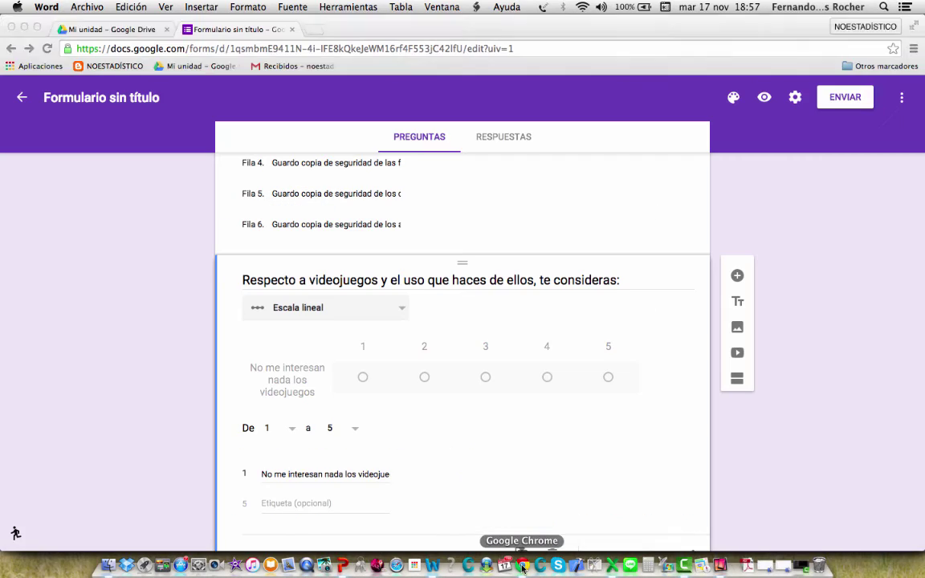
click(293, 506)
key(super+v)
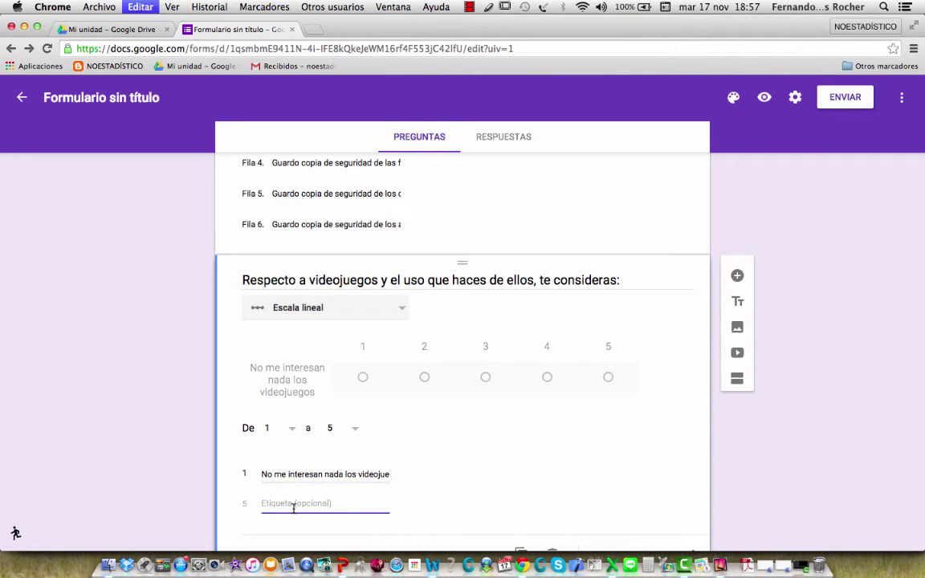
scroll(442, 474, down, 2)
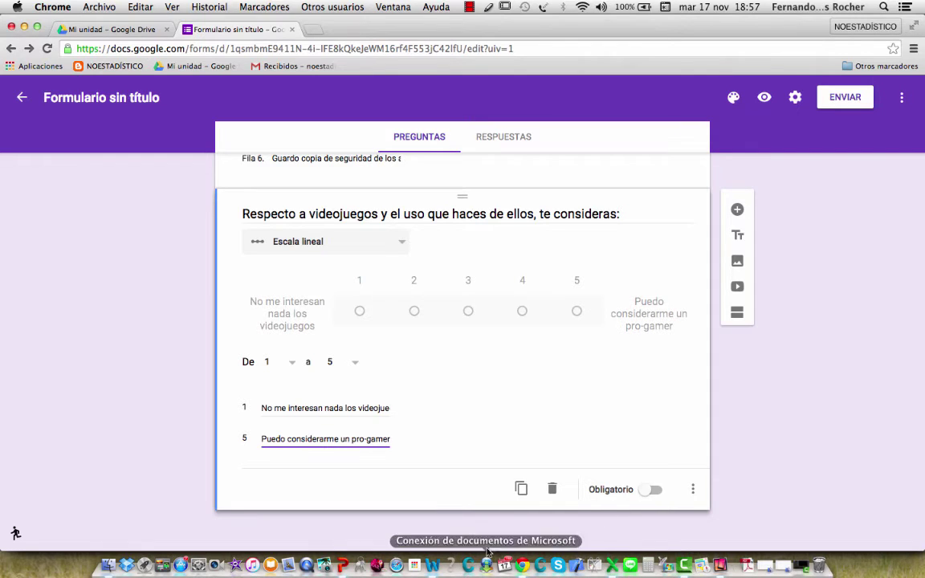
Copy the heading "Respecto a la formación online que has recibido:" in Word, then return to Chrome and make the videojuegos question mandatory
click(432, 566)
scroll(449, 514, down, 5)
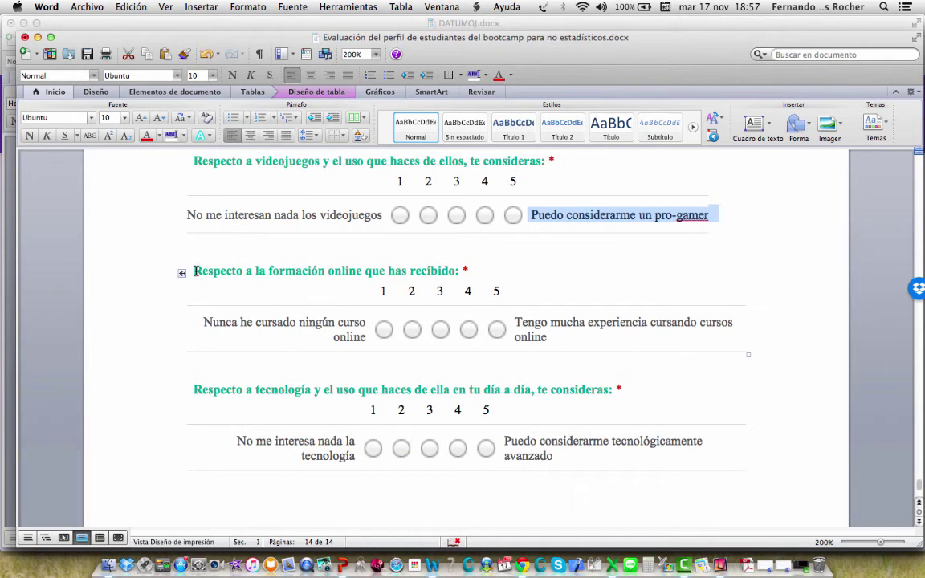
drag(196, 272, 461, 270)
key(super+c)
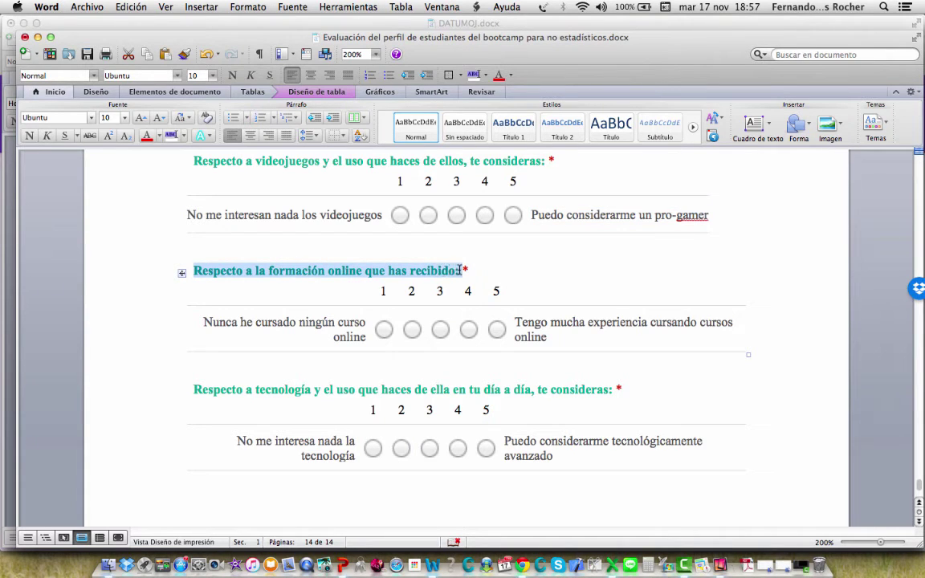
click(522, 566)
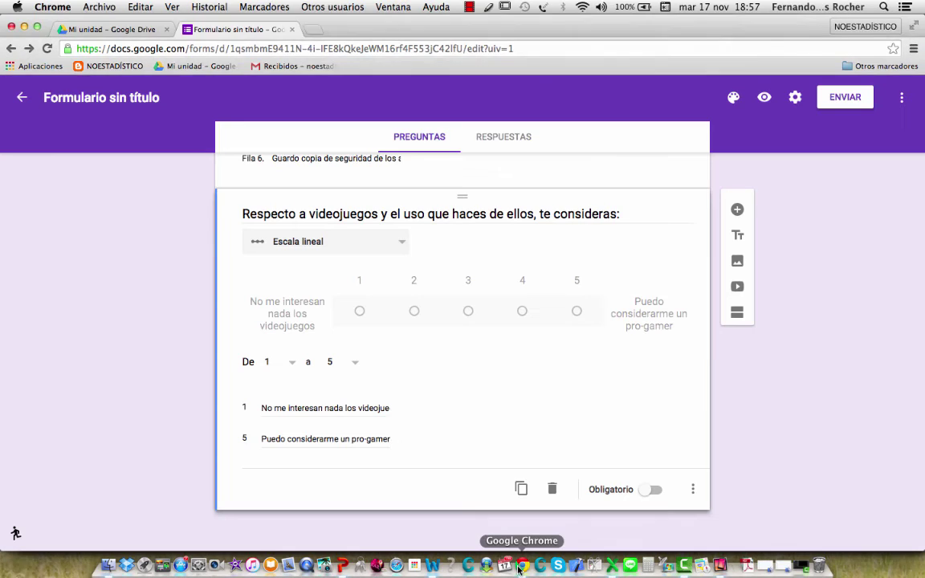
click(655, 498)
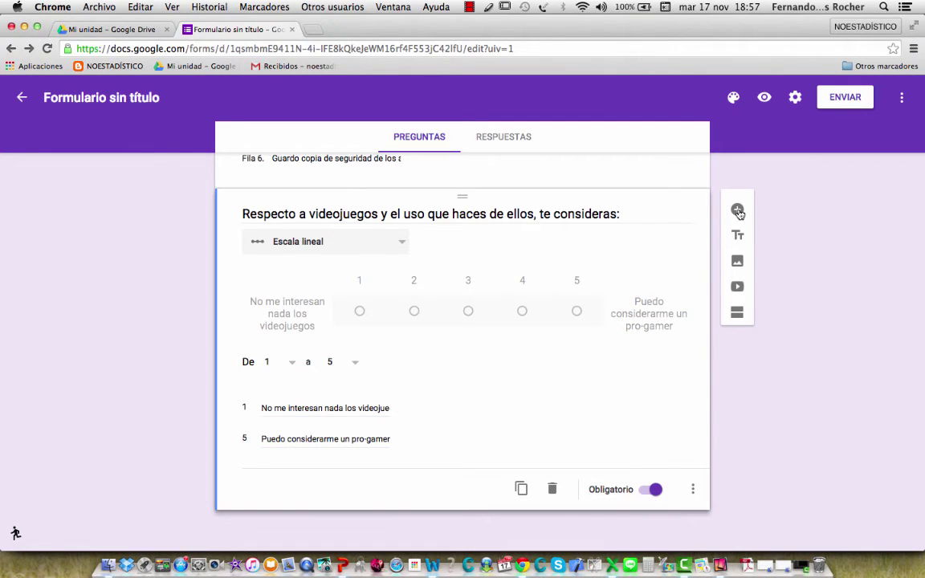
Add a question of type Escala lineal titled "Respecto a la formación online que has recibido:" below the videojuegos question
click(738, 211)
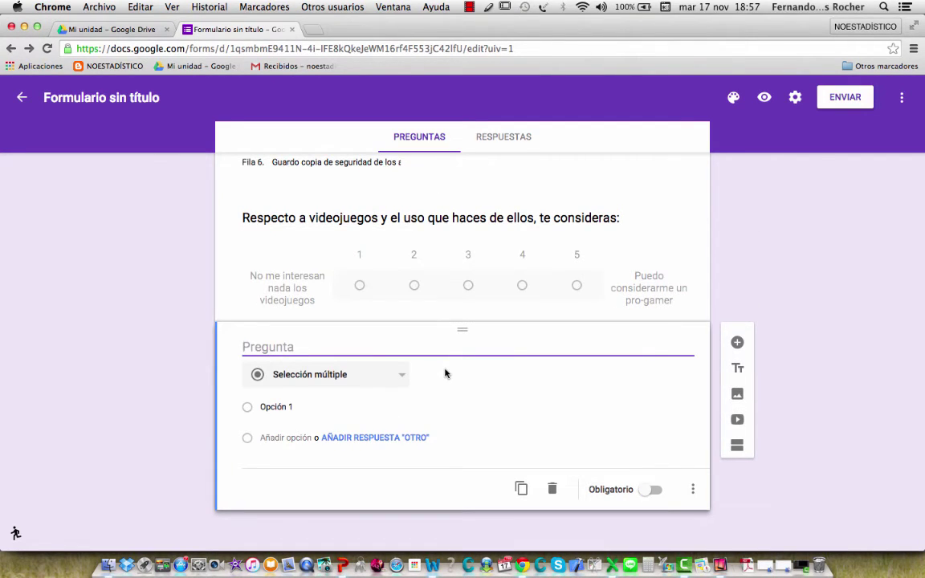
key(super+v)
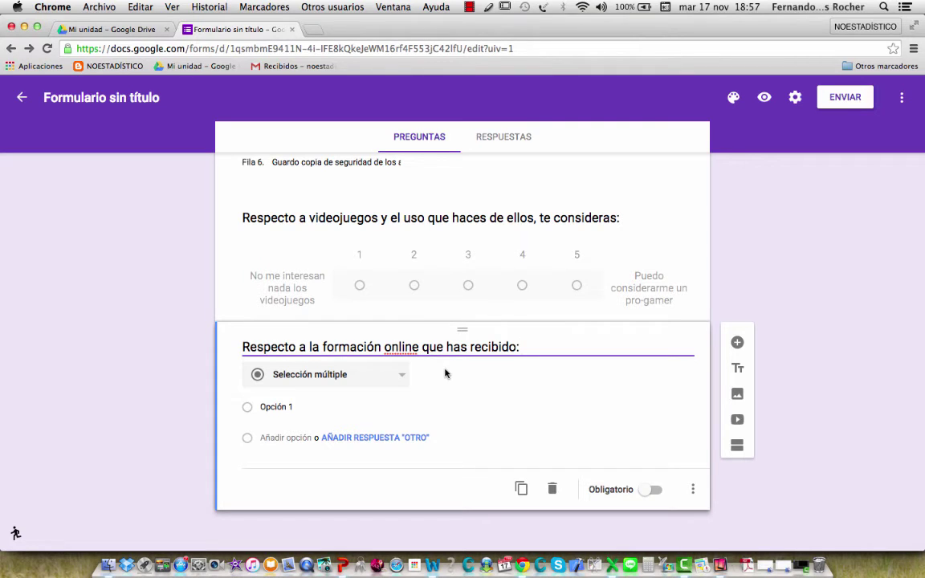
click(403, 375)
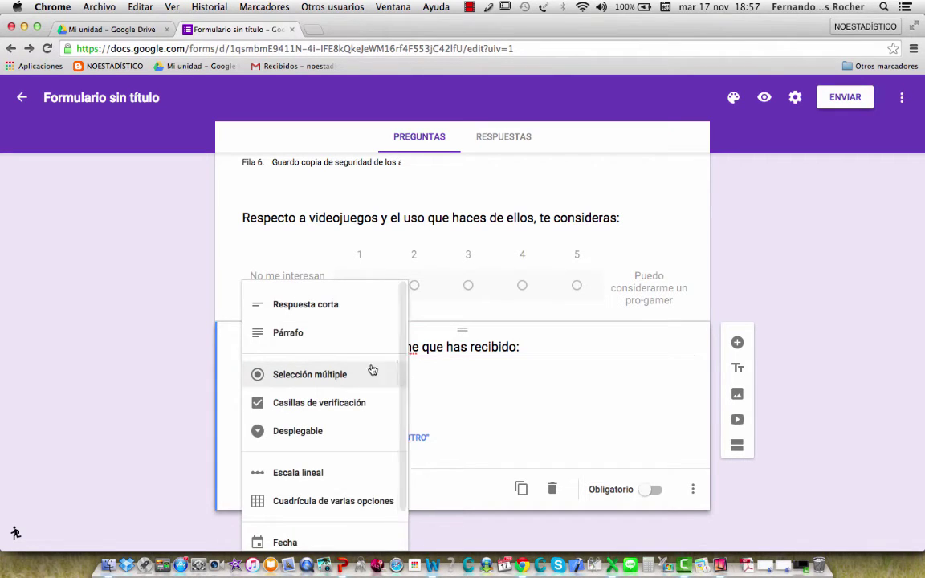
click(331, 476)
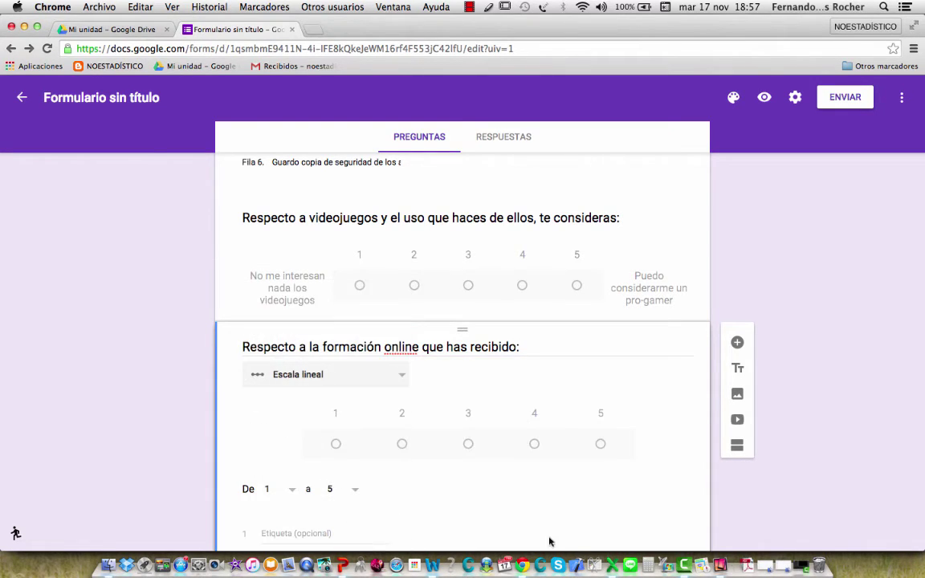
Copy "Nunca he cursado ningún curso online" from Word and paste it as the label of value 1 in the Chrome form's online training scale
click(432, 566)
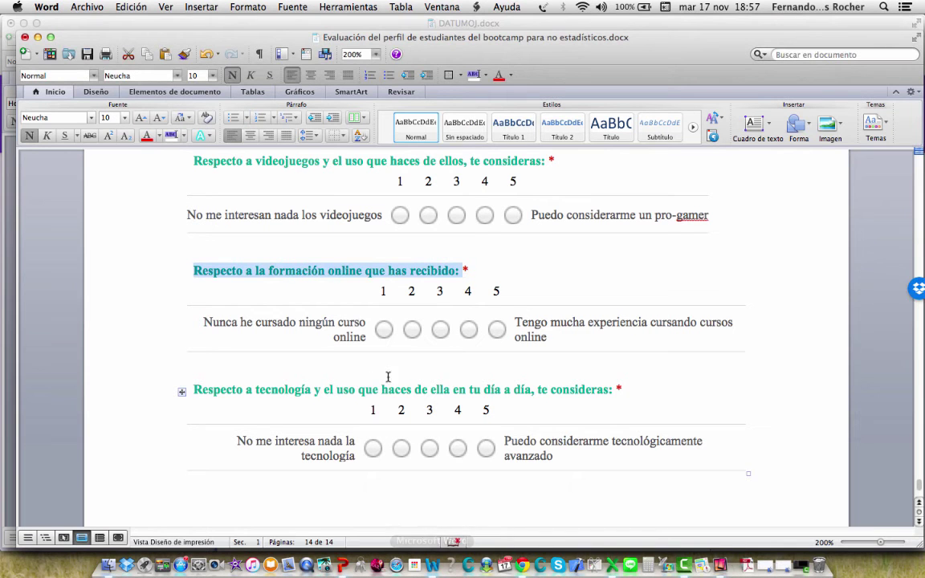
drag(201, 322, 360, 338)
key(super+c)
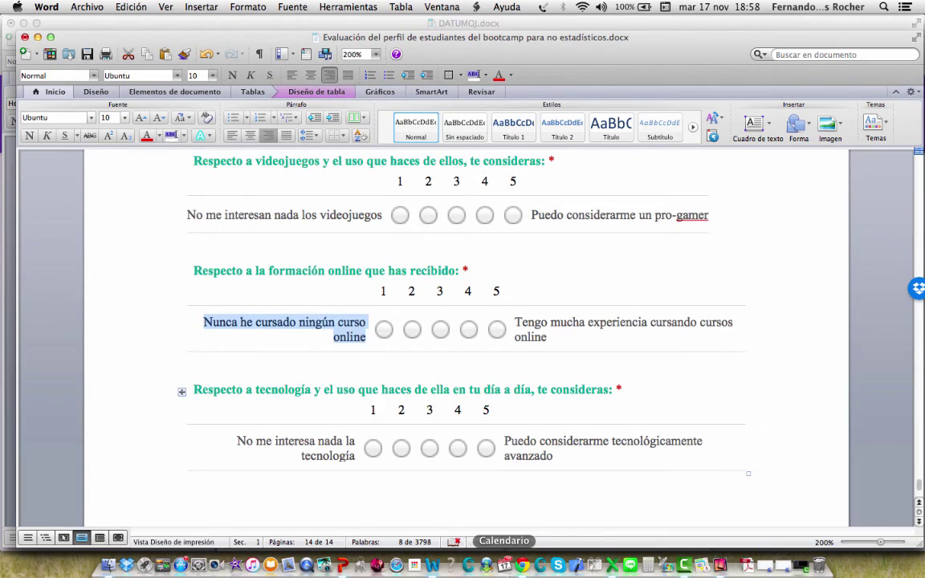
click(523, 567)
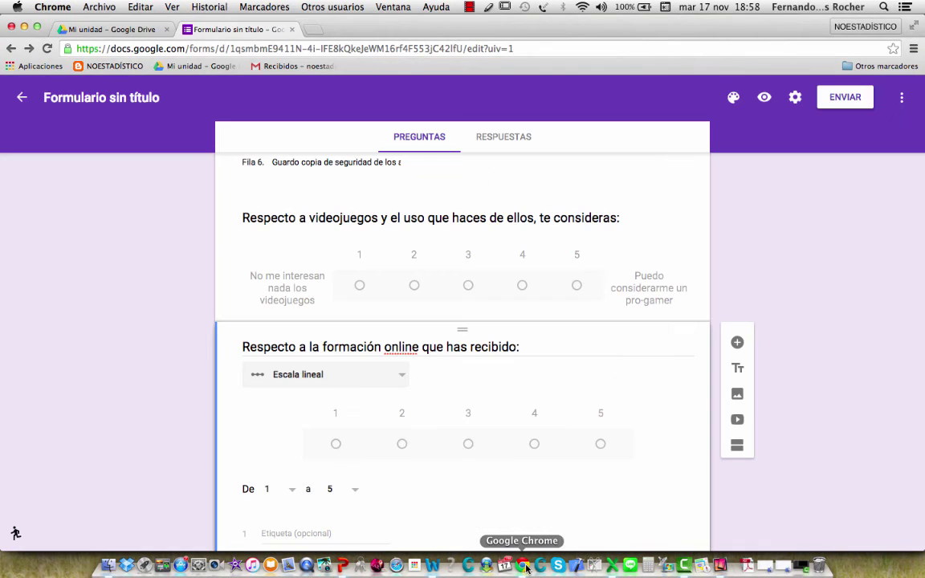
click(282, 534)
key(super+v)
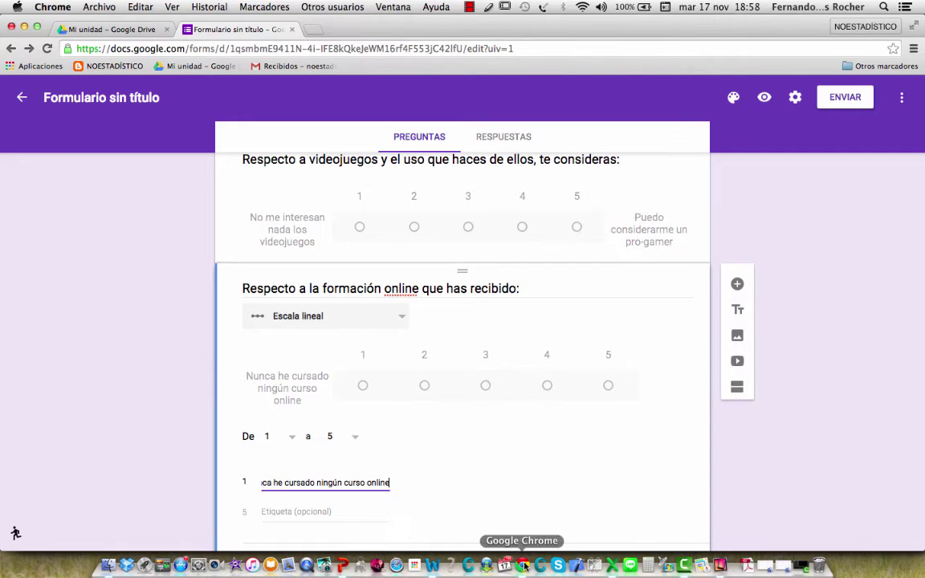
Copy "Tengo mucha experiencia cursando cursos online" from Word and paste it as the label of value 5 in the Chrome form's online training scale
click(430, 566)
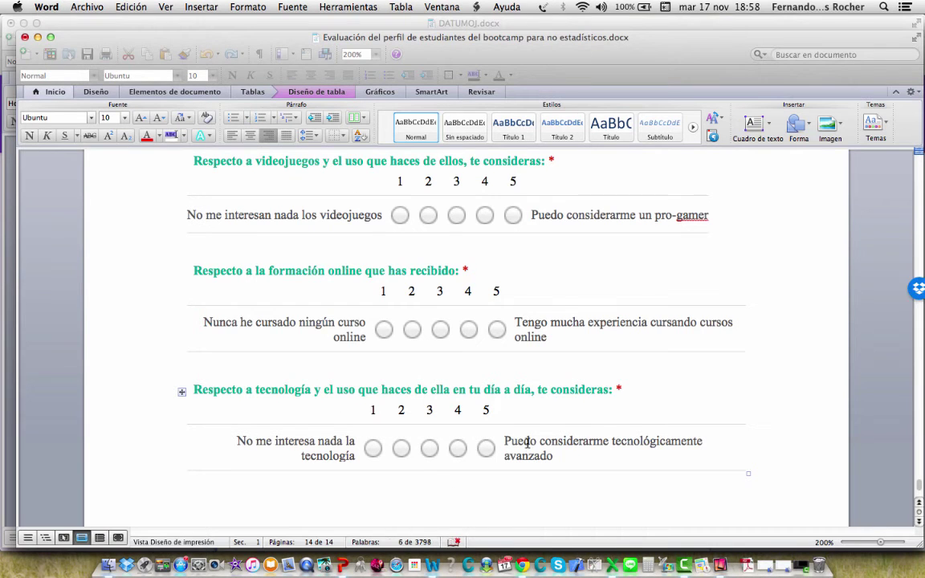
drag(517, 322, 546, 339)
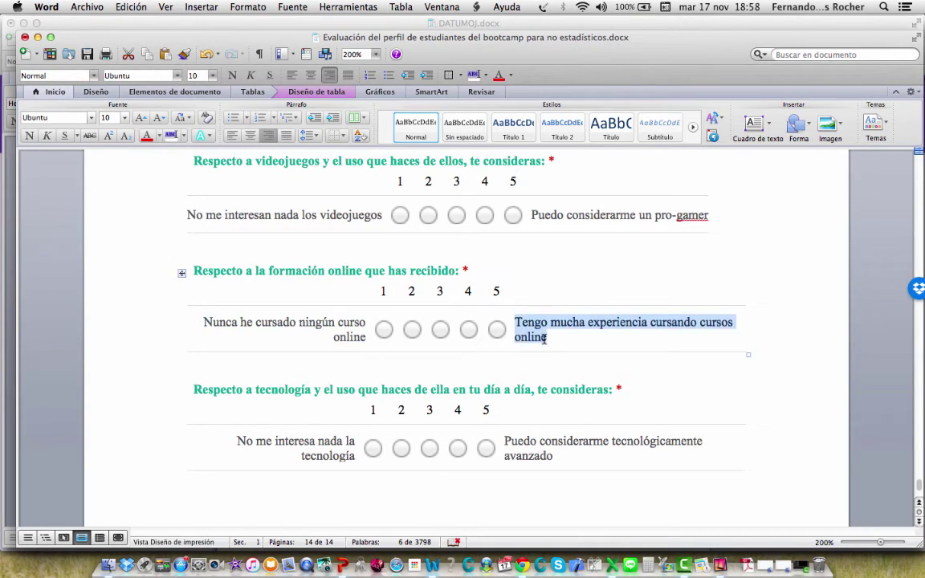
click(519, 569)
click(291, 512)
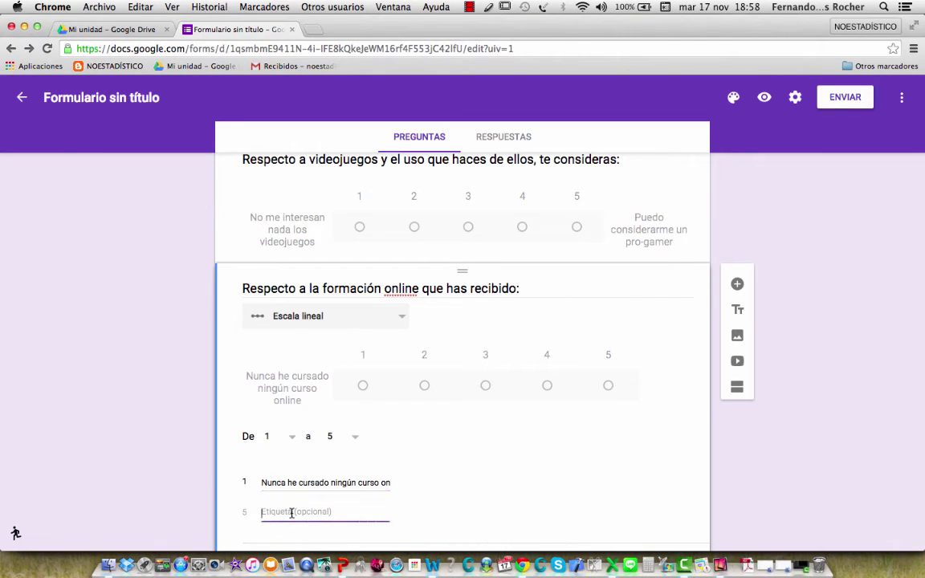
key(super+v)
Make the online training question mandatory and add a new question below it
scroll(413, 501, down, 2)
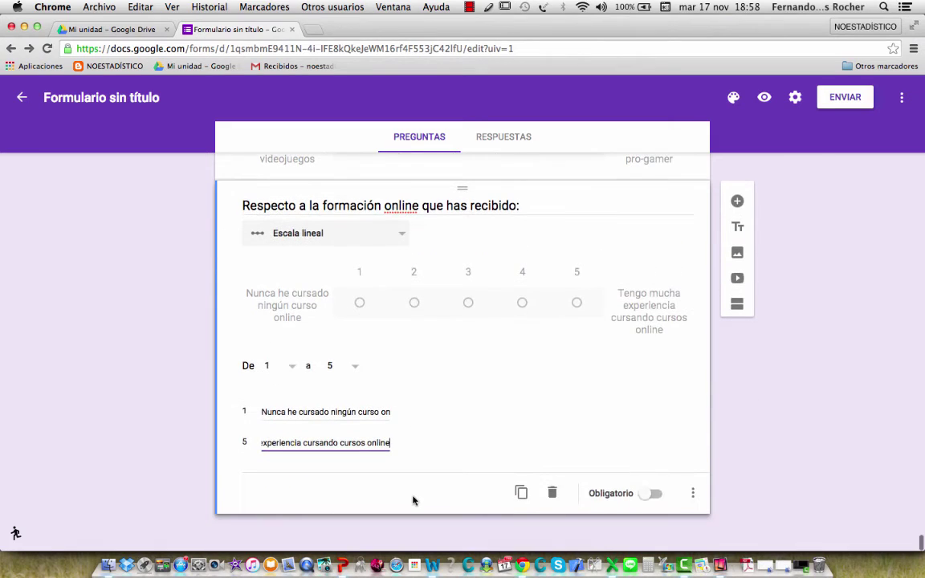
click(659, 496)
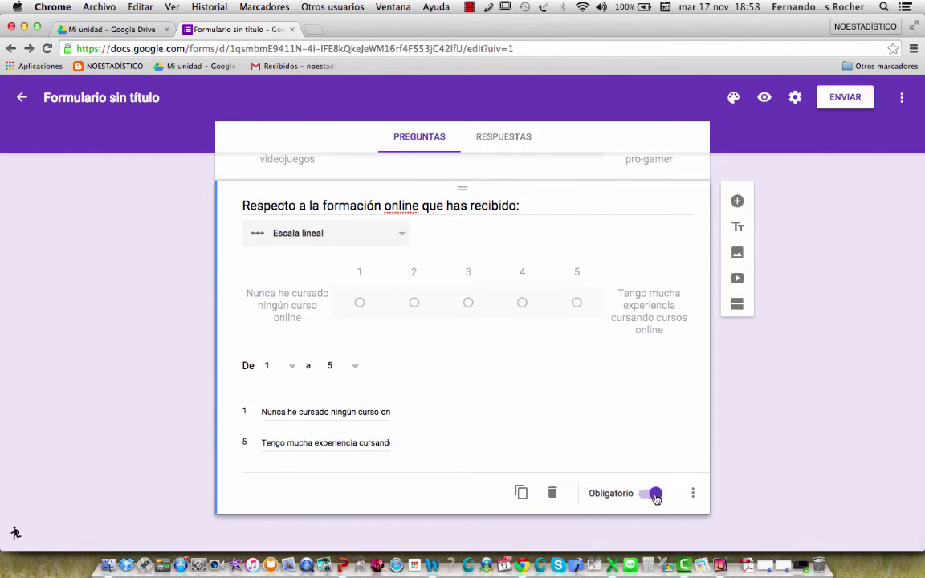
scroll(763, 473, down, 1)
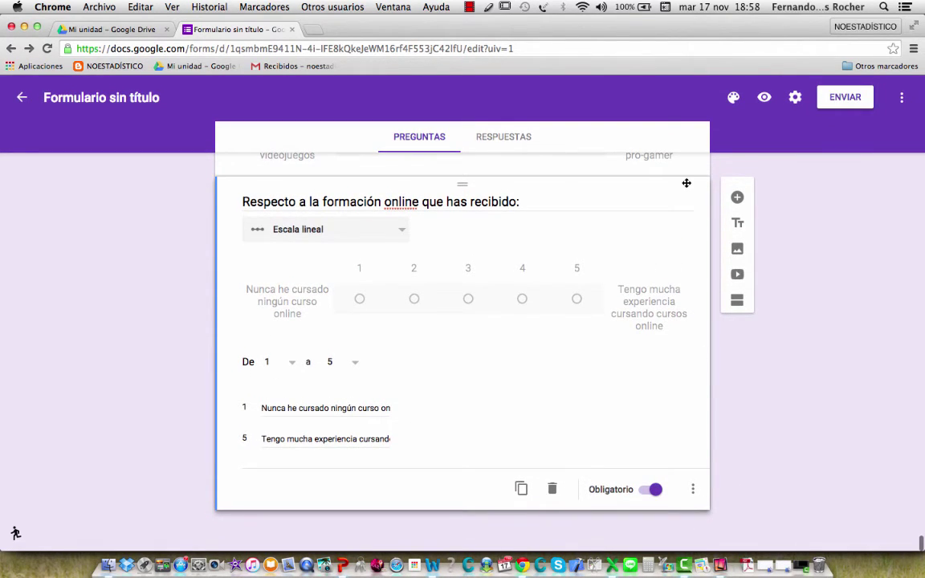
click(735, 200)
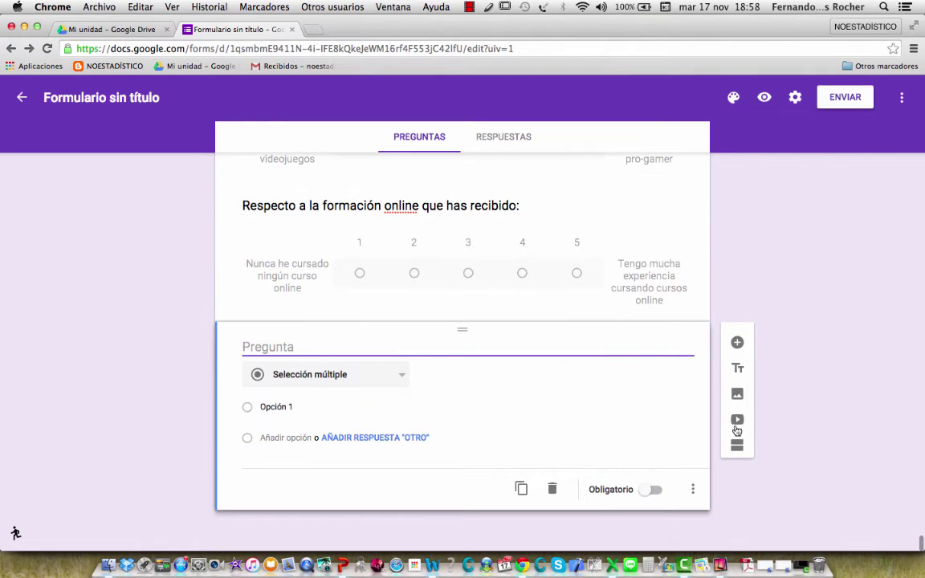
Copy the heading "Respecto a tecnología y el uso que haces de ella en tu día a día, te consideras:" in Word, then return to Chrome
click(432, 565)
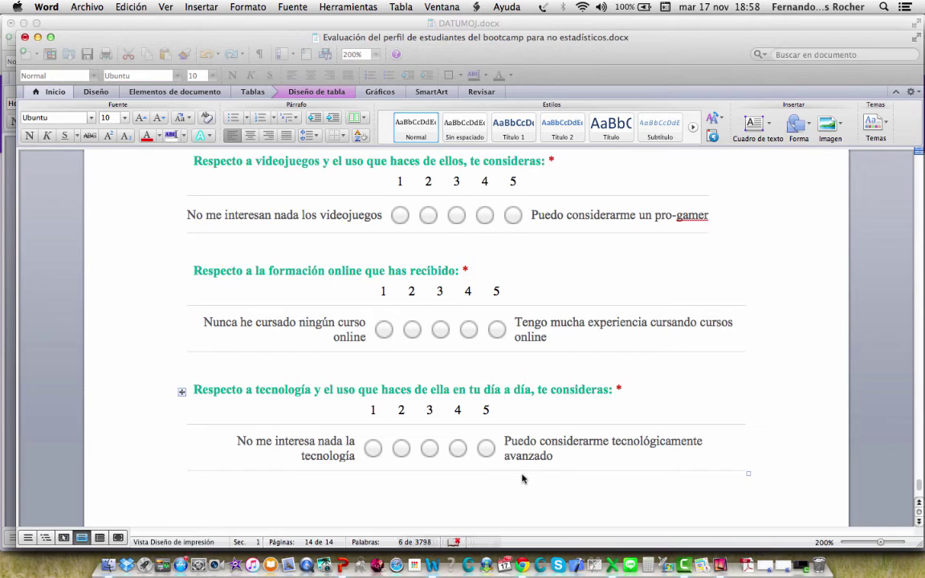
scroll(521, 475, down, 1)
drag(196, 343, 614, 337)
key(super+c)
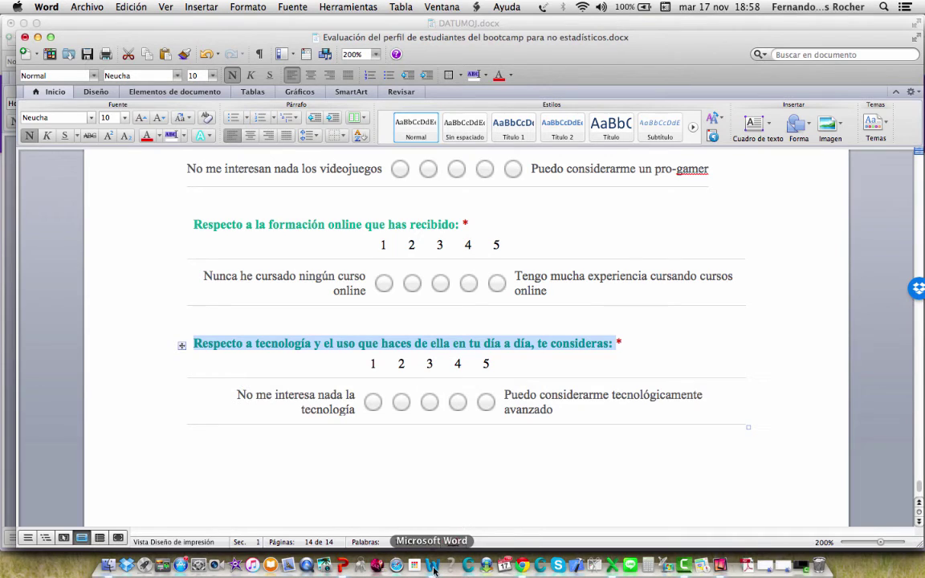
click(522, 565)
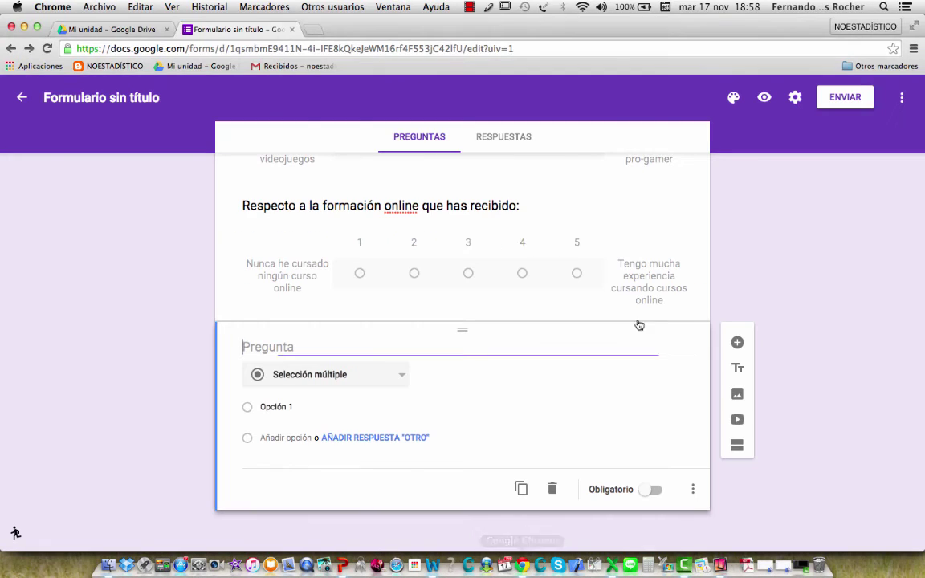
Title the new question "Respecto a tecnología y el uso que haces de ella en tu día a día, te consideras:" and set its type to Escala lineal
key(super+v)
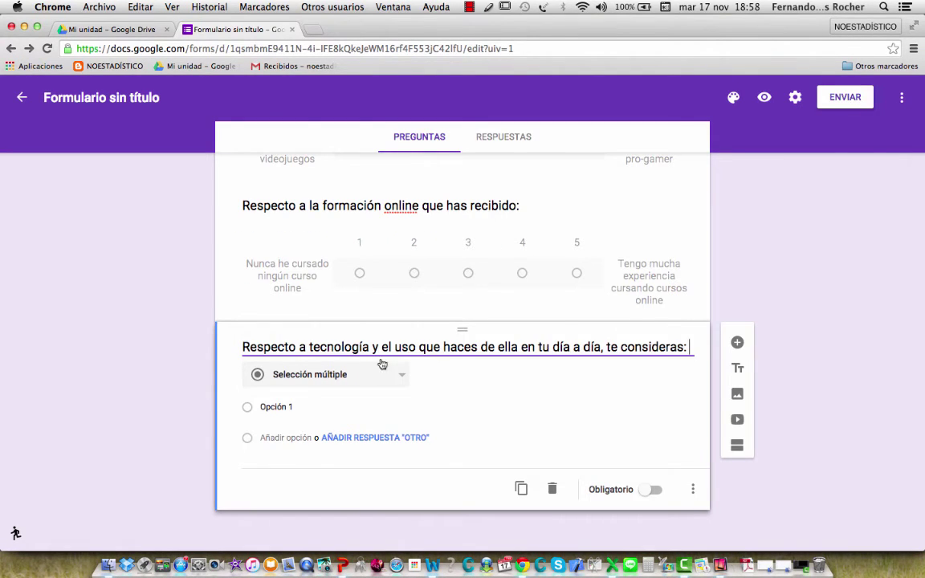
click(402, 376)
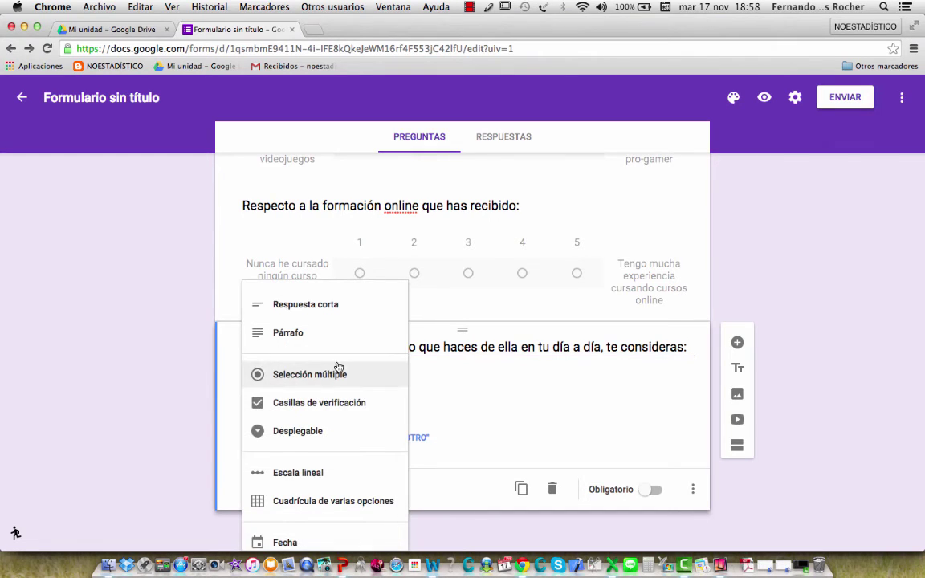
click(311, 473)
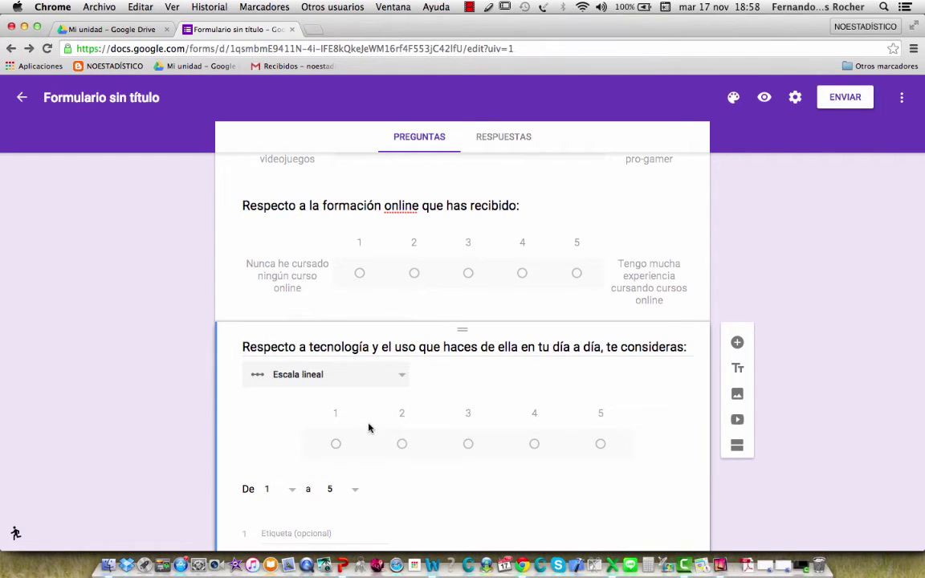
Copy "No me interesa nada la tecnología" from Word and paste it as the label of value 1 in the Chrome form's technology scale
click(427, 568)
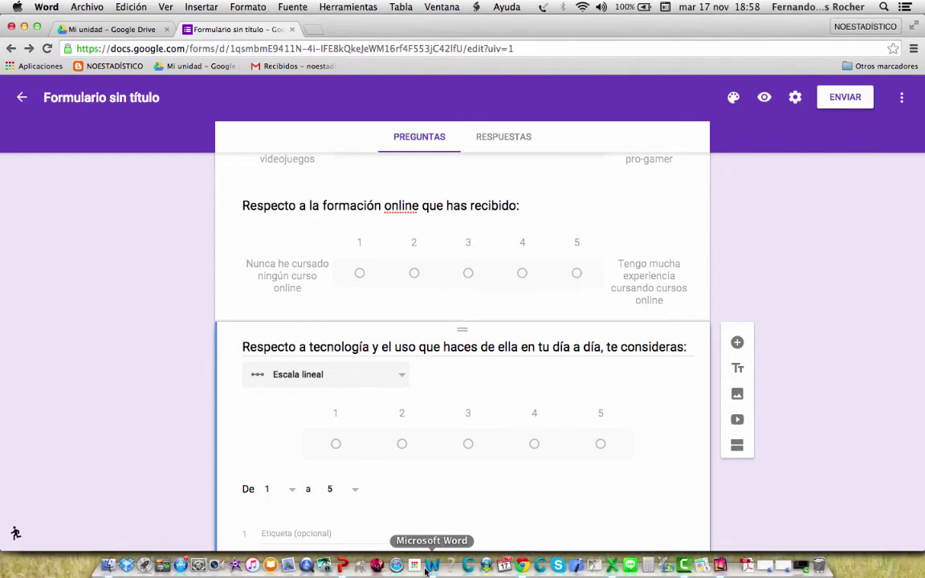
drag(240, 394, 350, 402)
key(super+c)
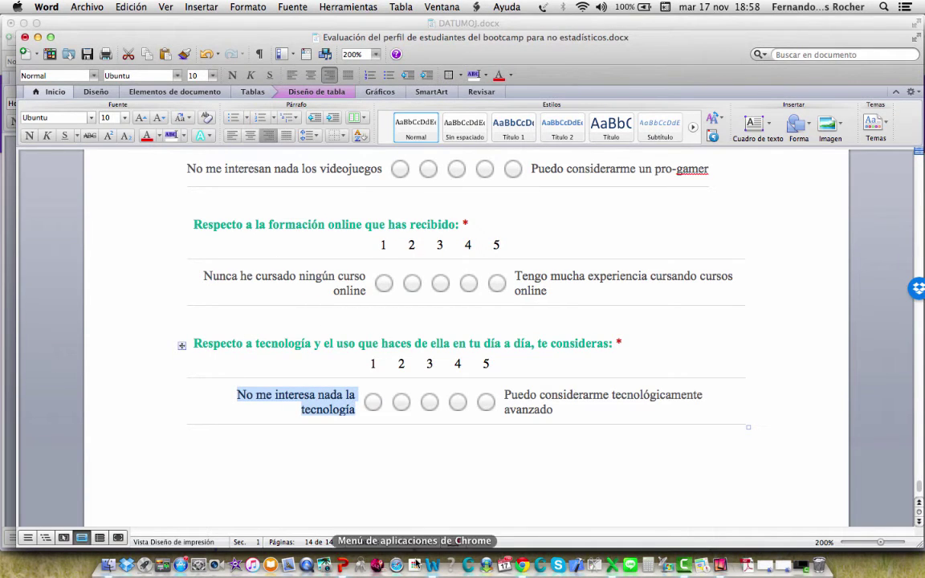
click(522, 569)
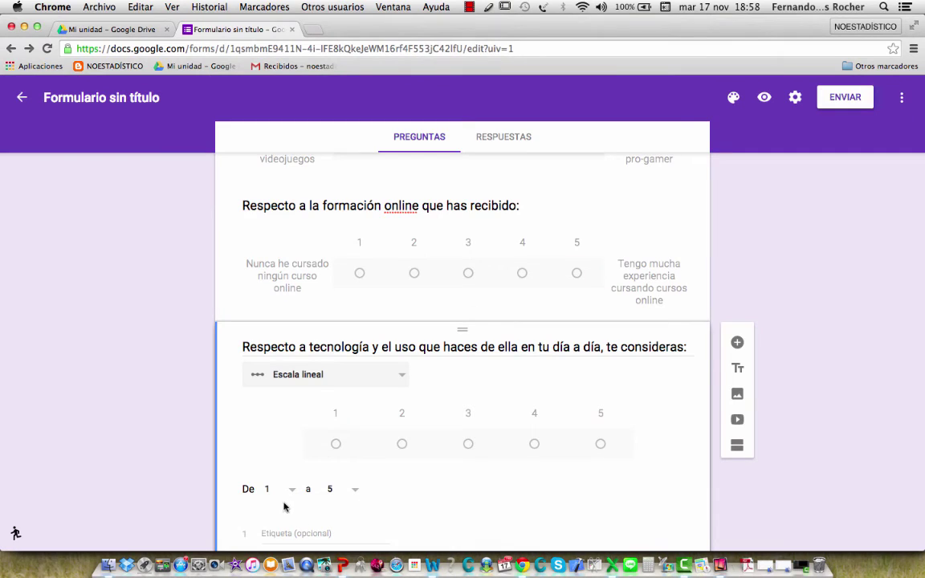
click(279, 532)
key(super+v)
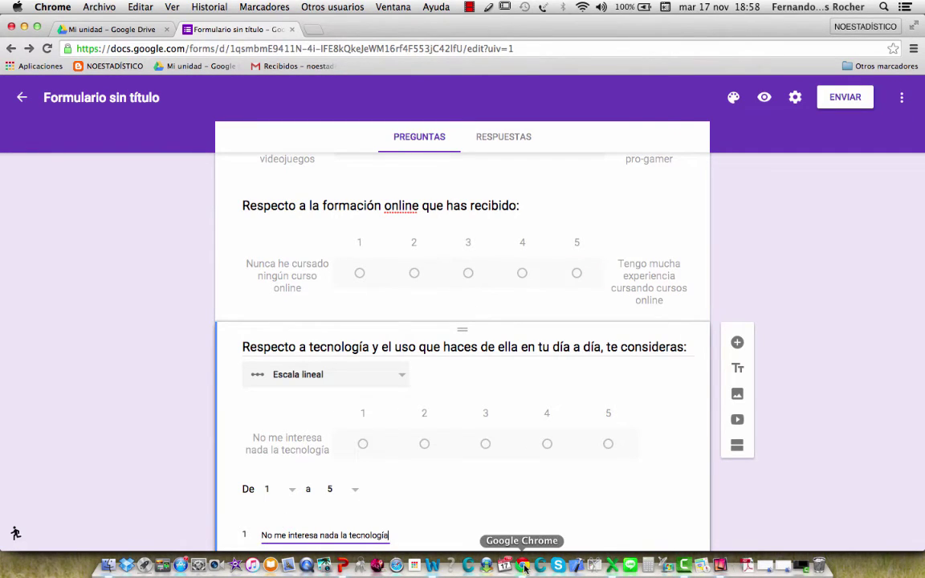
Copy "Puedo considerarme tecnológicamente avanzado" from Word and paste it as the label of value 5 in the Chrome form's technology scale
click(432, 567)
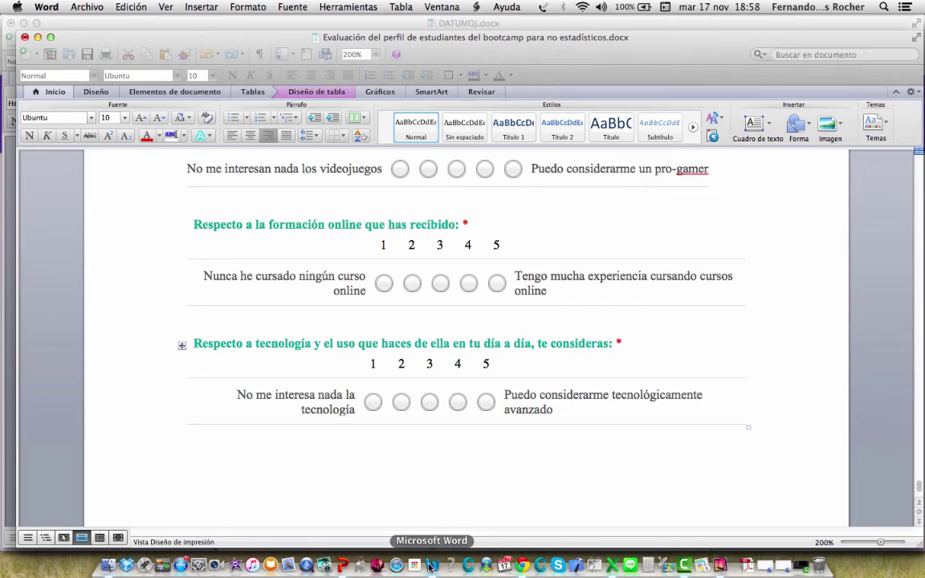
click(501, 397)
key(super+c)
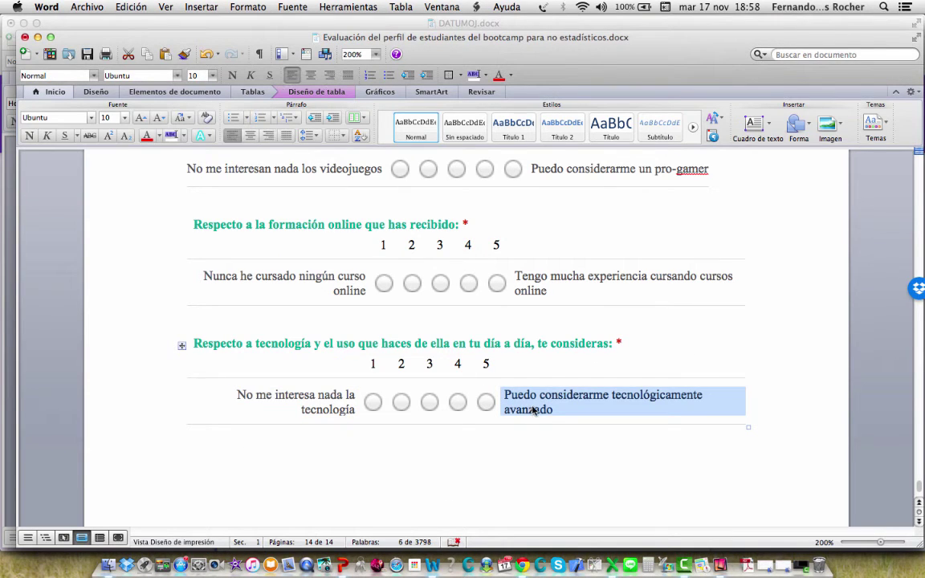
click(523, 567)
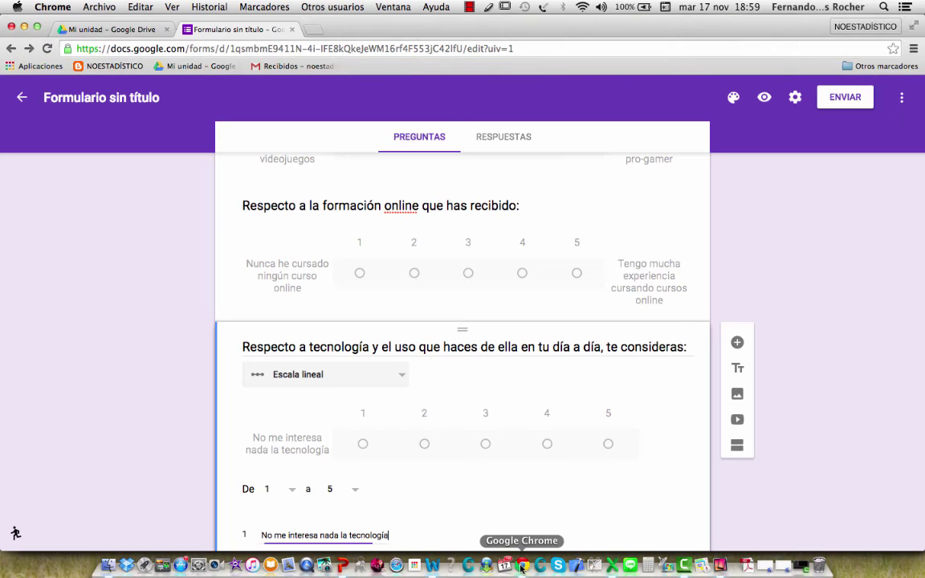
scroll(462, 502, down, 2)
click(284, 482)
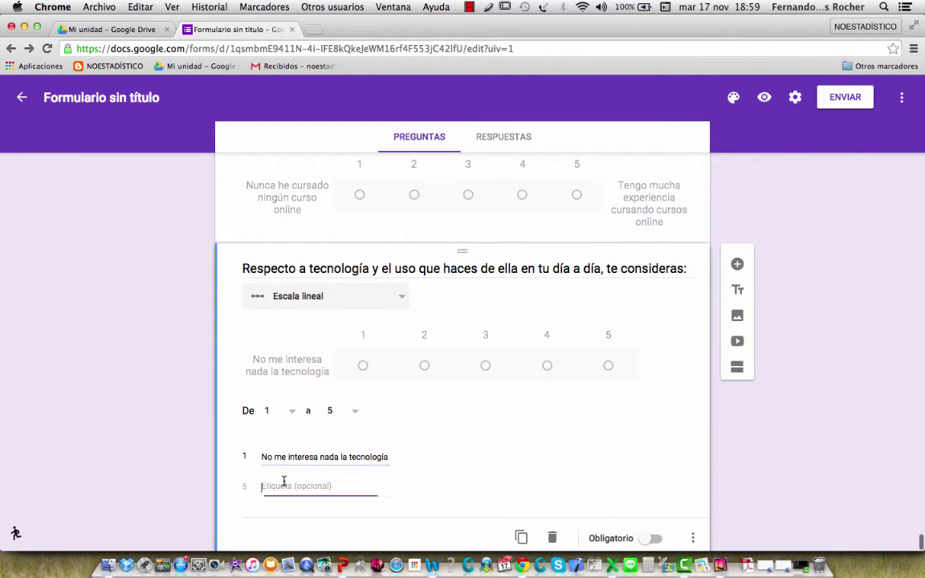
key(super+v)
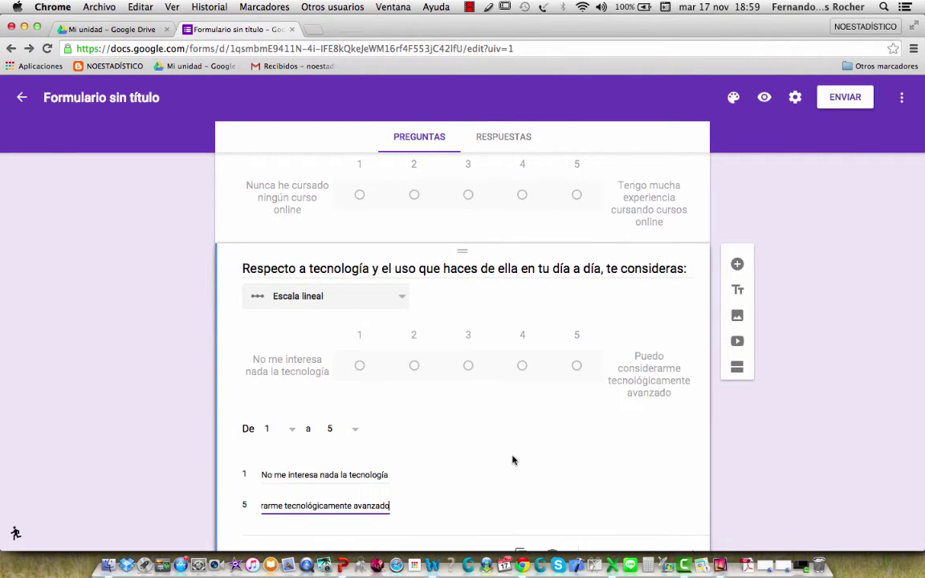
scroll(513, 461, down, 1)
Review the form from the final scale questions back up to section 1, including its birth date, sex and branch questions
scroll(513, 460, up, 5)
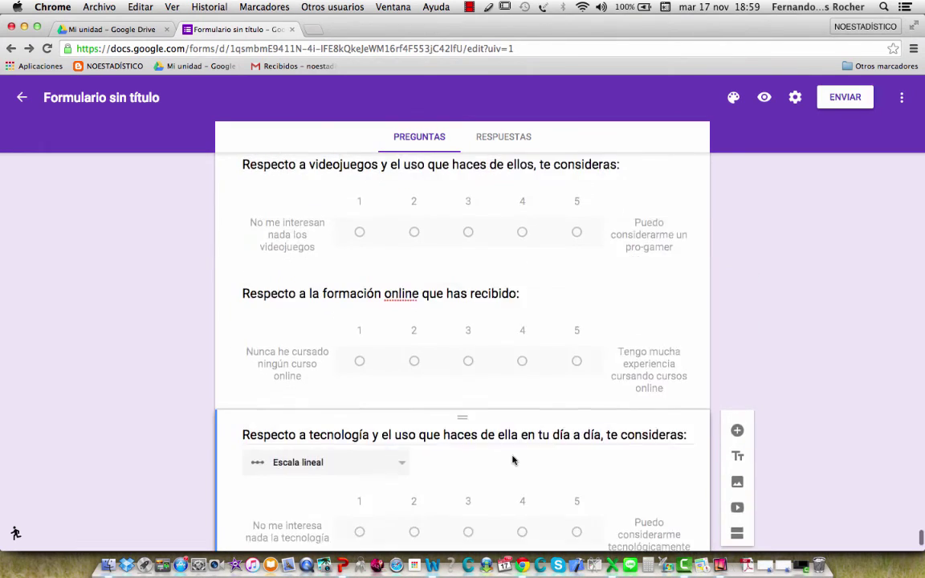
scroll(513, 460, up, 6)
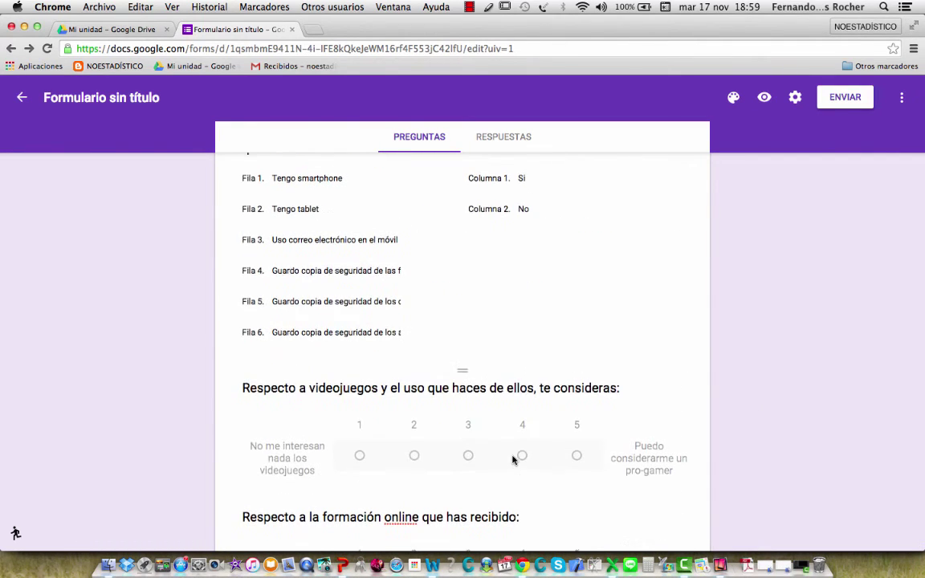
scroll(514, 459, up, 15)
scroll(514, 460, up, 20)
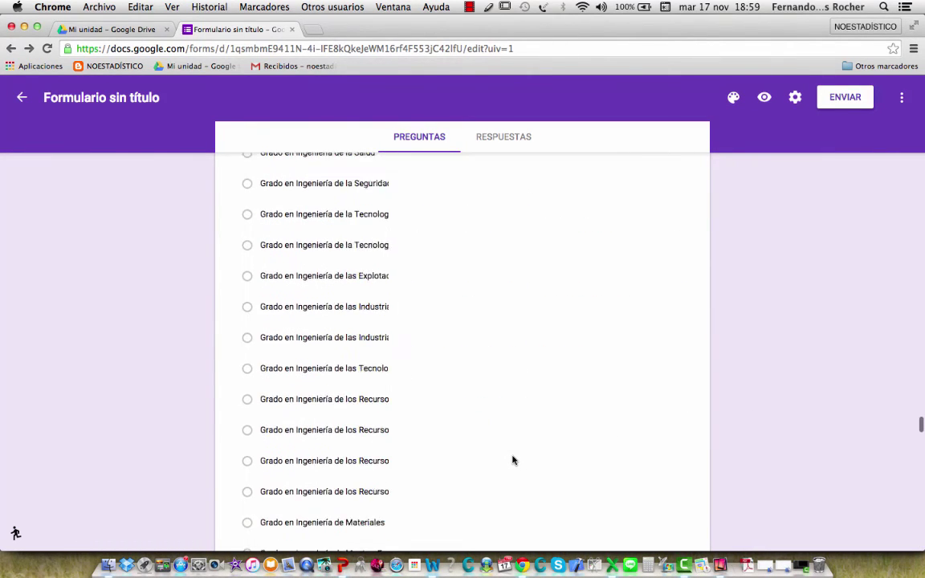
scroll(514, 461, up, 20)
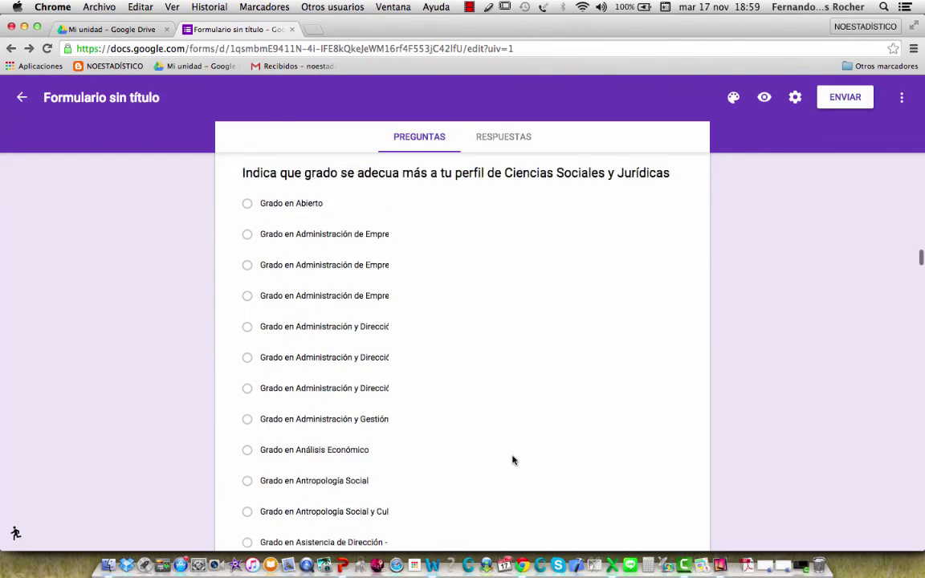
scroll(514, 460, up, 20)
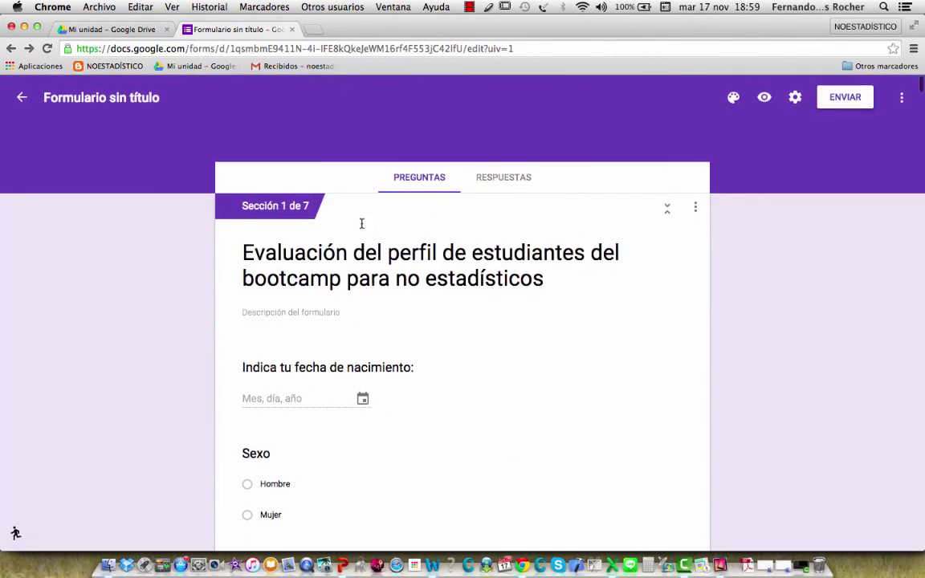
scroll(446, 348, down, 2)
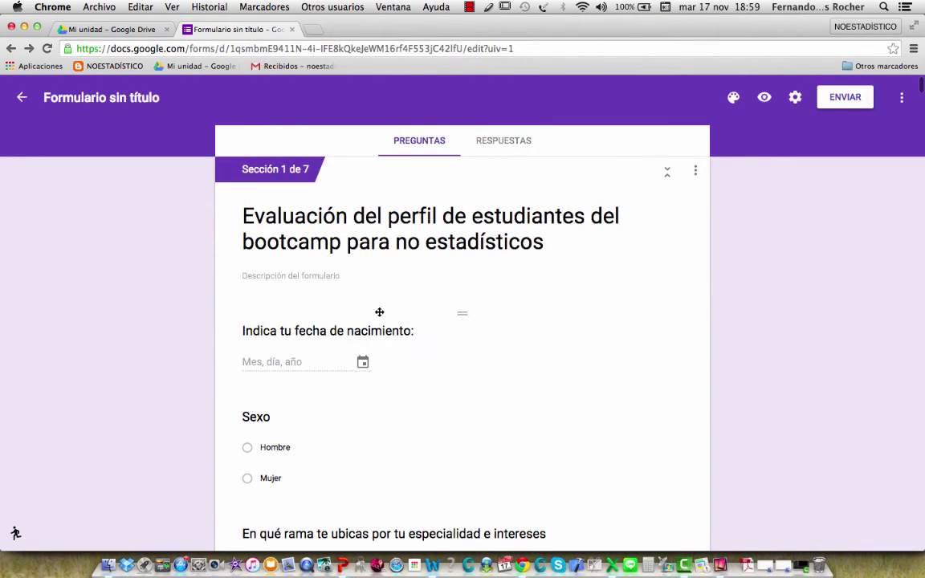
scroll(365, 437, down, 3)
scroll(365, 436, down, 3)
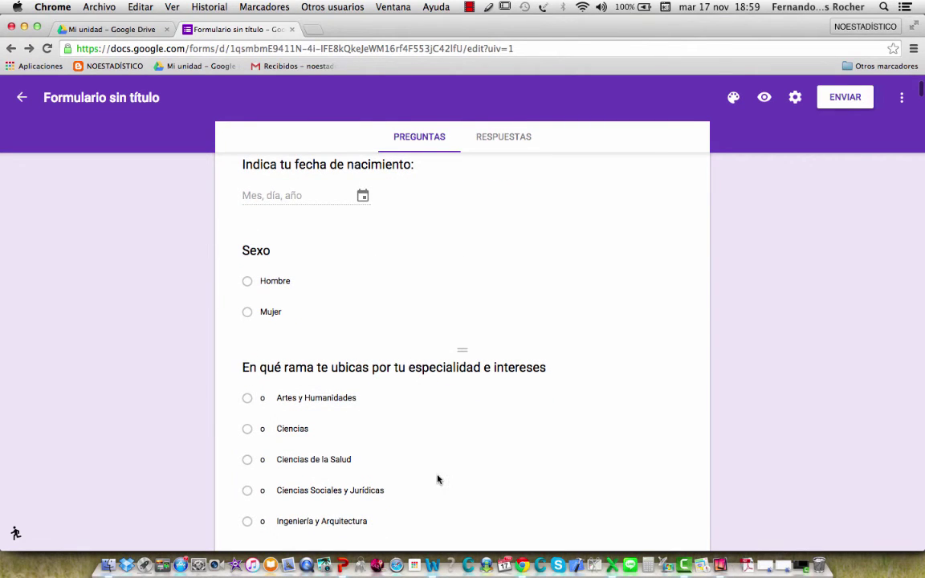
scroll(438, 480, down, 2)
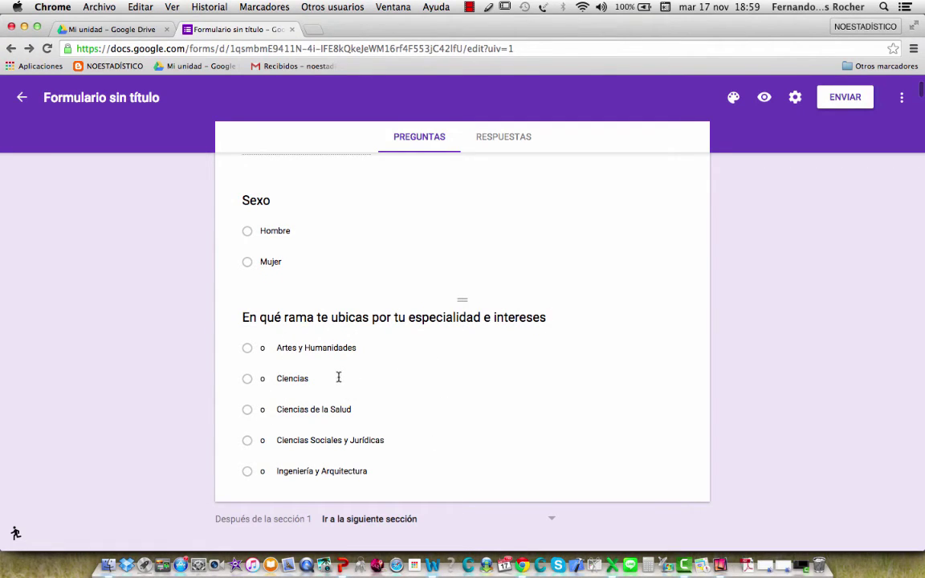
Change the form's theme colour to lime green
scroll(588, 377, up, 5)
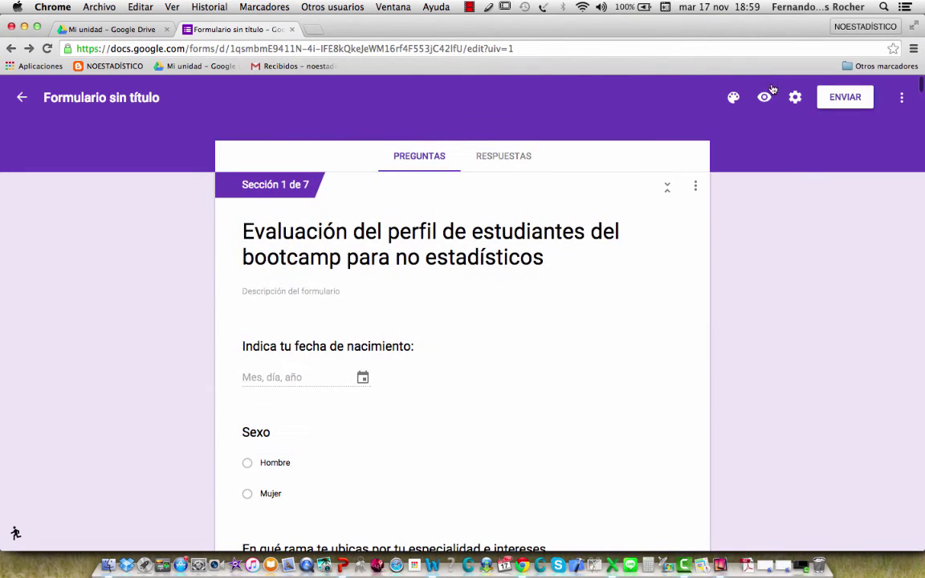
click(734, 98)
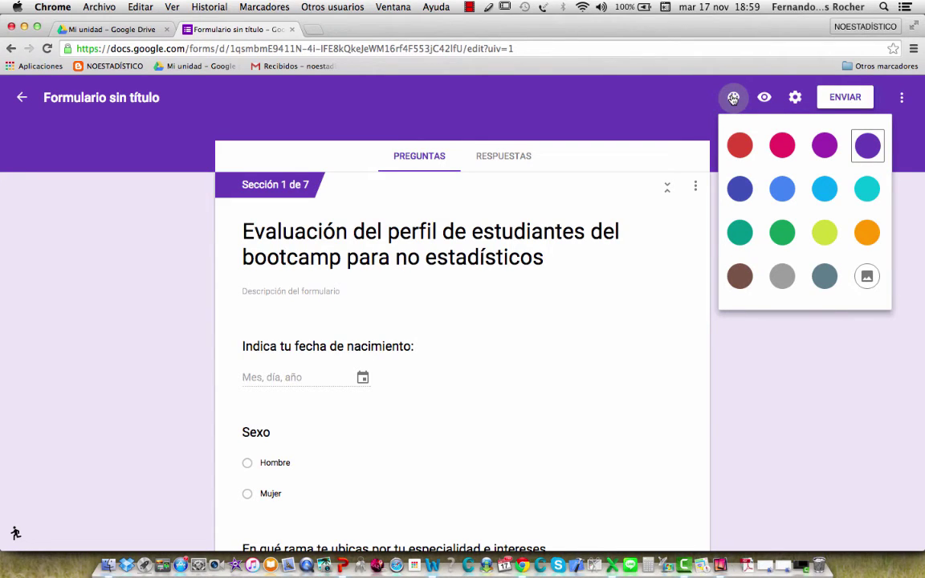
click(817, 241)
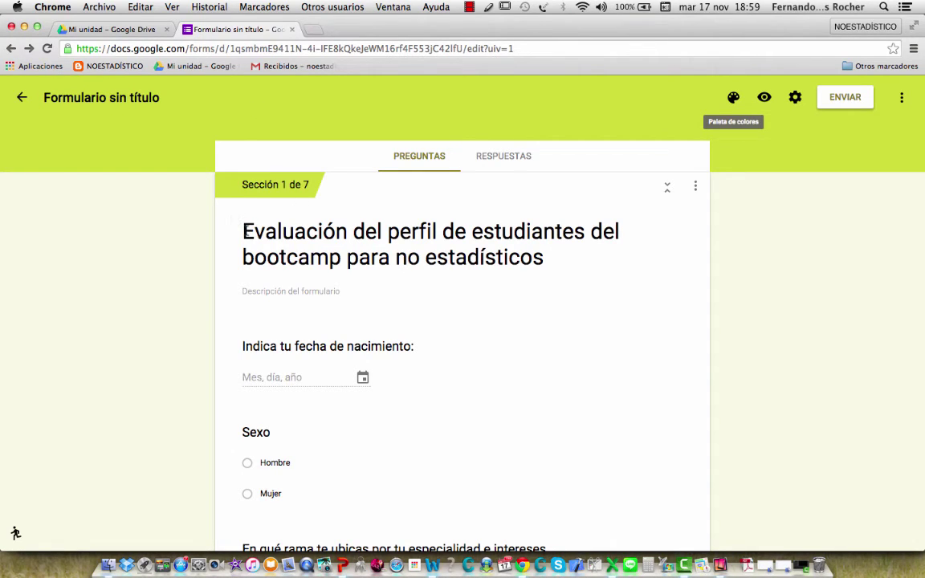
Copy the form's title, "Evaluación del perfil de estudiantes del bootcamp para no estadísticos", and paste it over the file name "Formulario sin título"
triple_click(249, 231)
key(super+c)
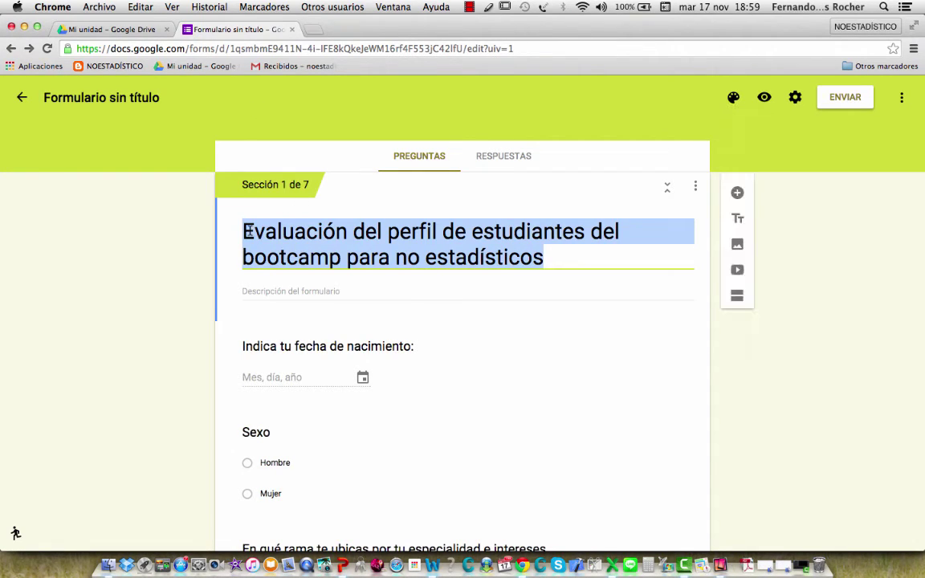
double_click(76, 96)
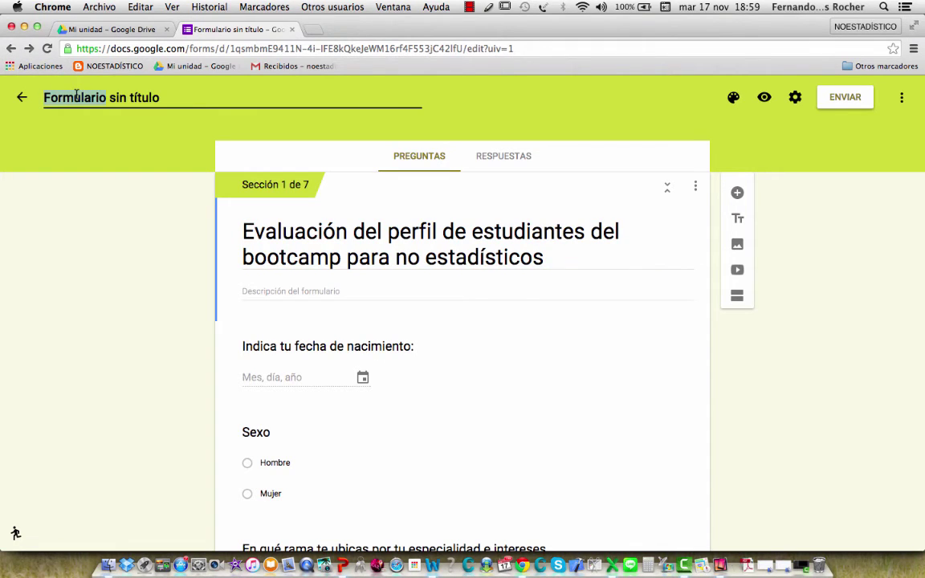
drag(171, 97, 43, 97)
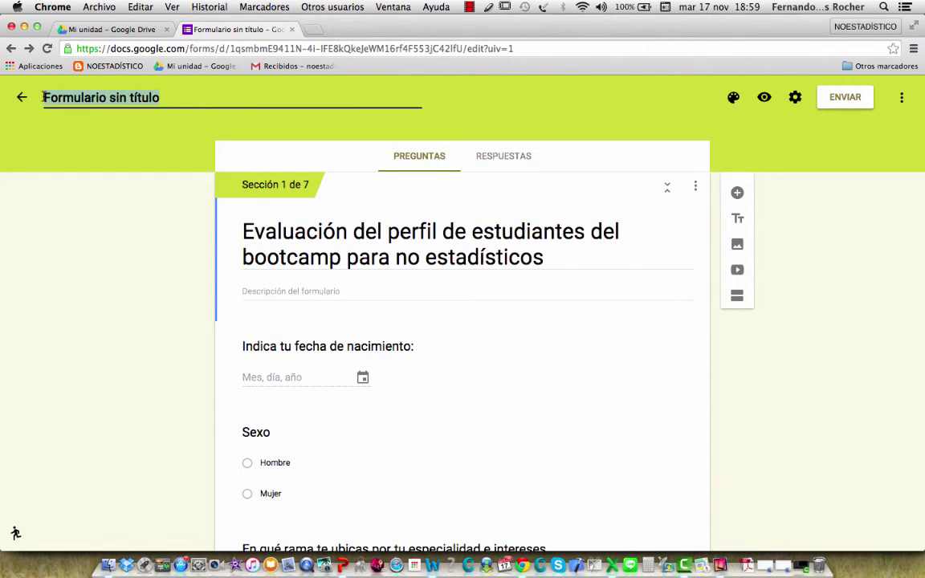
key(super+v)
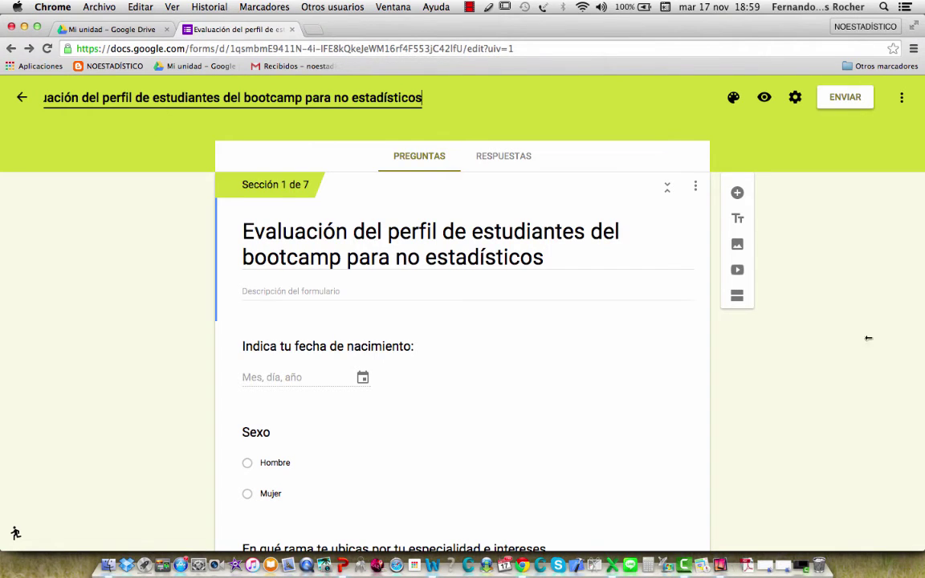
Open the form's preview and look through the birth date, sex and branch questions of the first section
click(765, 98)
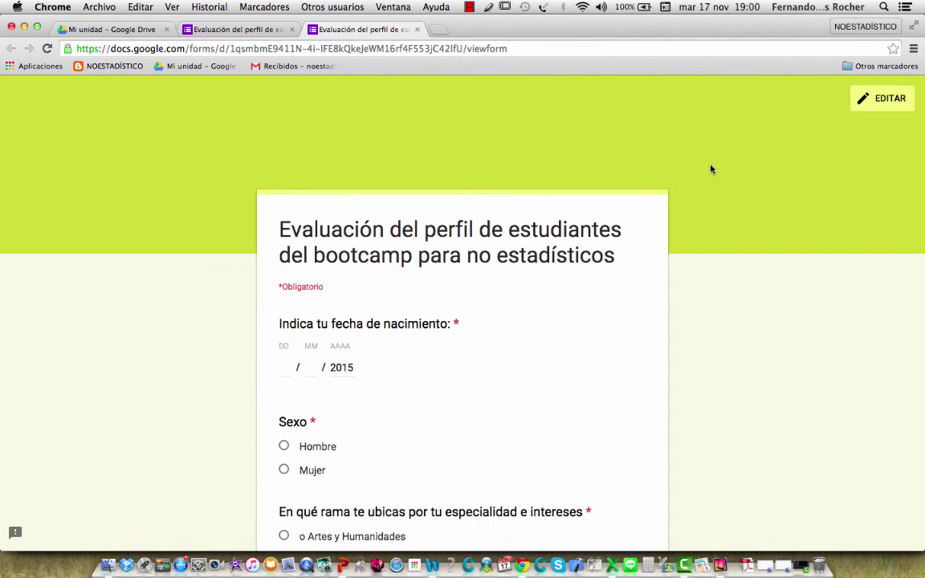
scroll(647, 324, down, 2)
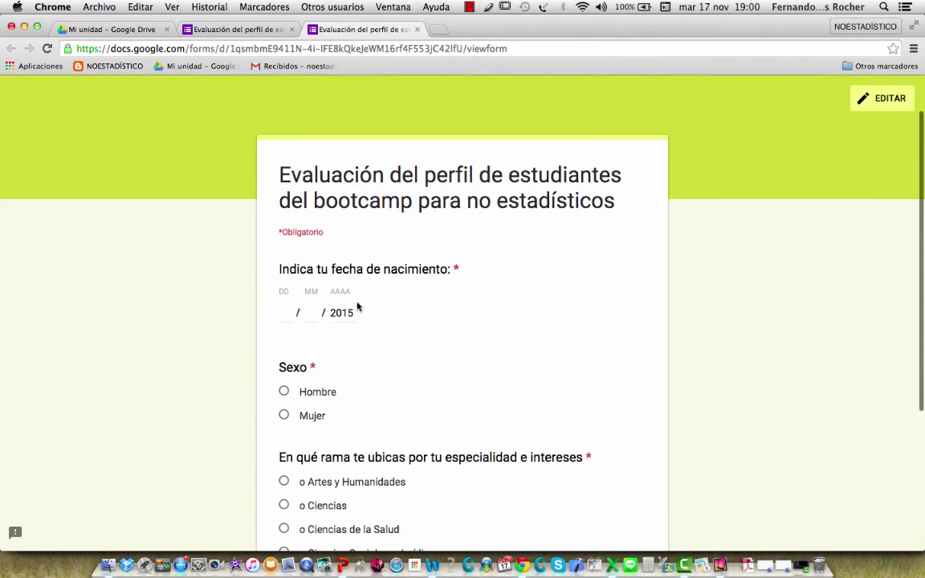
scroll(534, 300, down, 5)
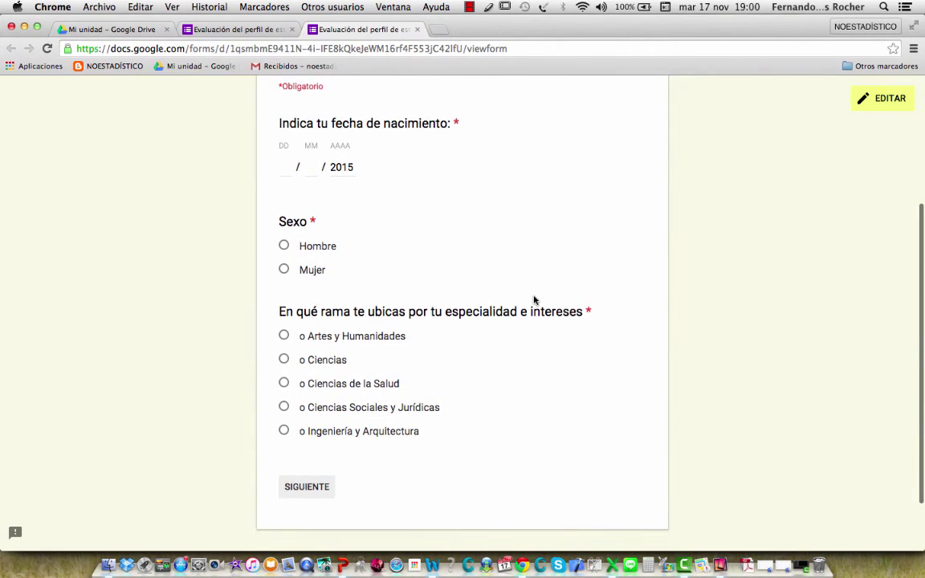
scroll(534, 300, up, 1)
scroll(533, 301, down, 1)
scroll(532, 302, up, 2)
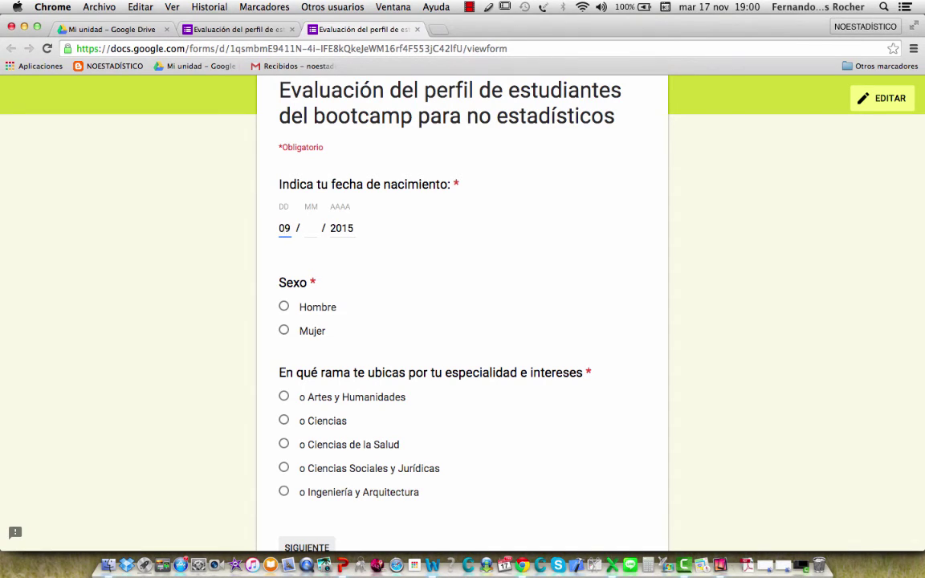
Fill in the date of birth in the previewed form and answer the Sexo question with Hombre
click(316, 228)
click(337, 229)
text(1967)
click(285, 306)
scroll(507, 317, down, 1)
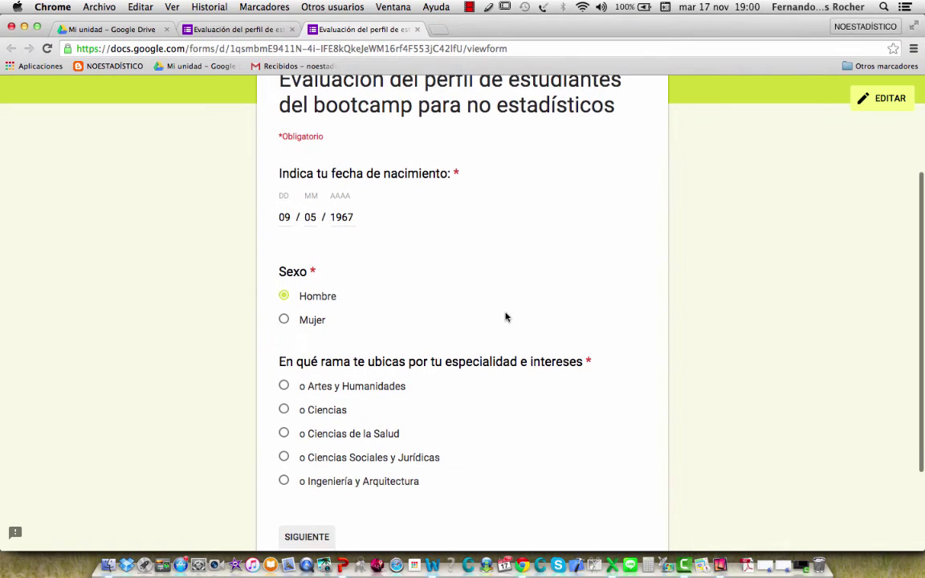
Choose Ciencias as the branch of speciality and continue to the following section of the form
click(283, 411)
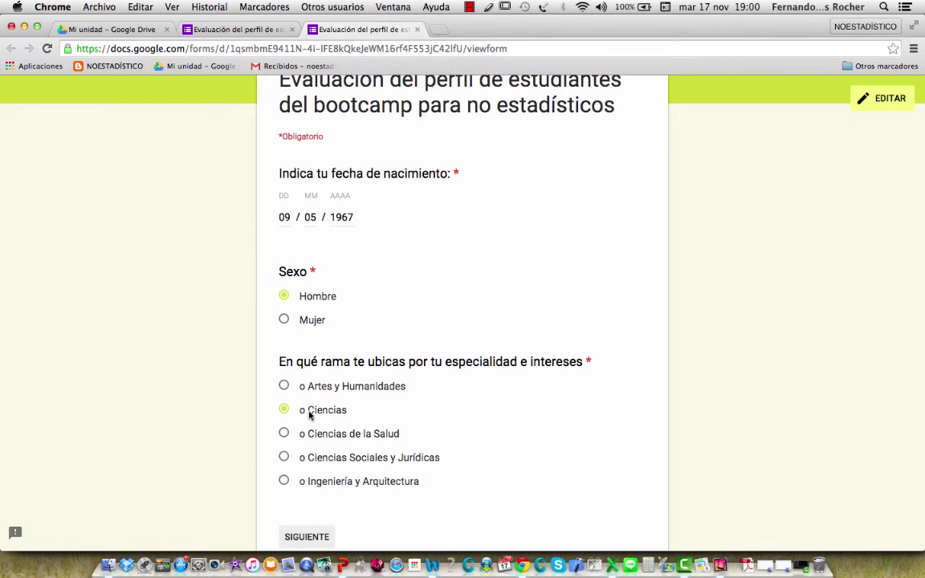
scroll(372, 421, down, 2)
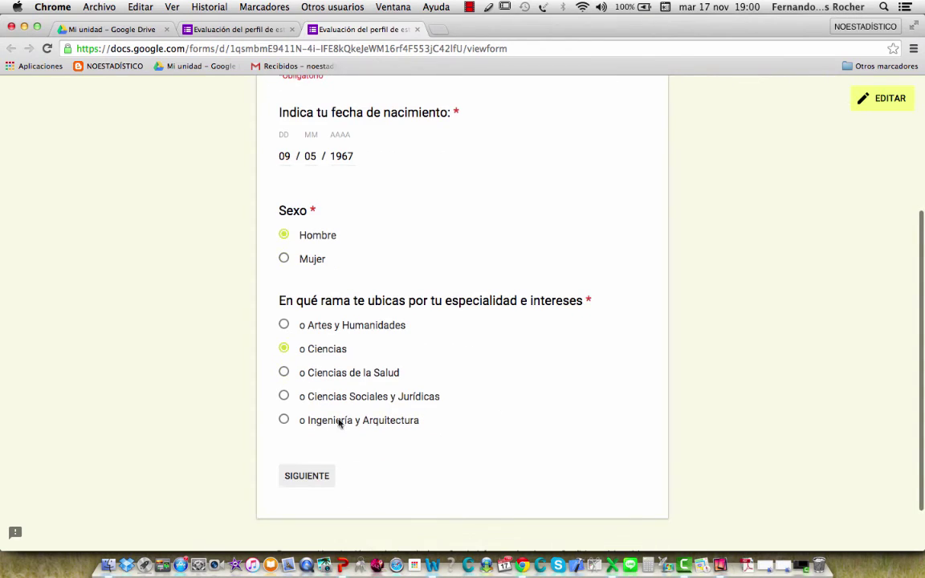
click(308, 477)
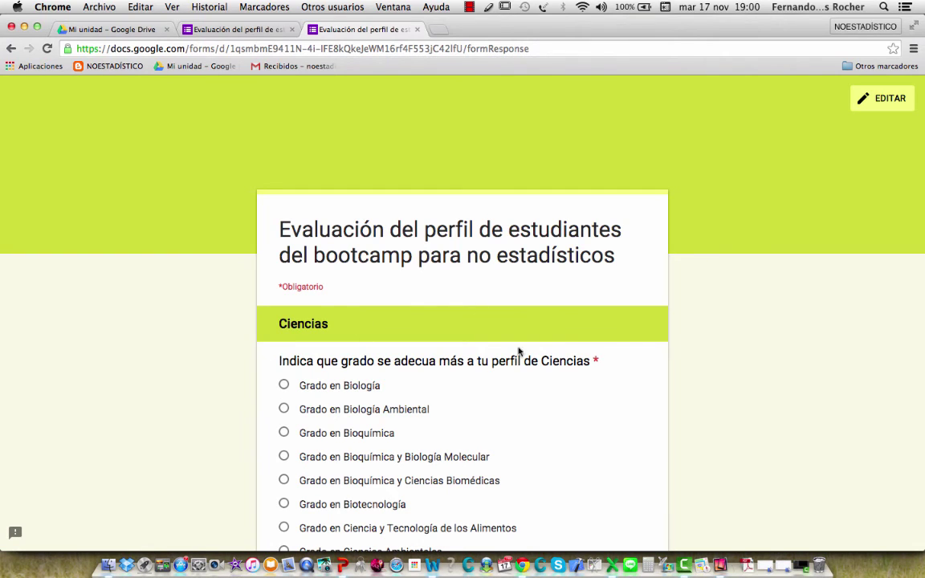
Select "Grado en Matemáticas y Estadística" as the Ciencias degree and continue to the following section
scroll(422, 382, down, 10)
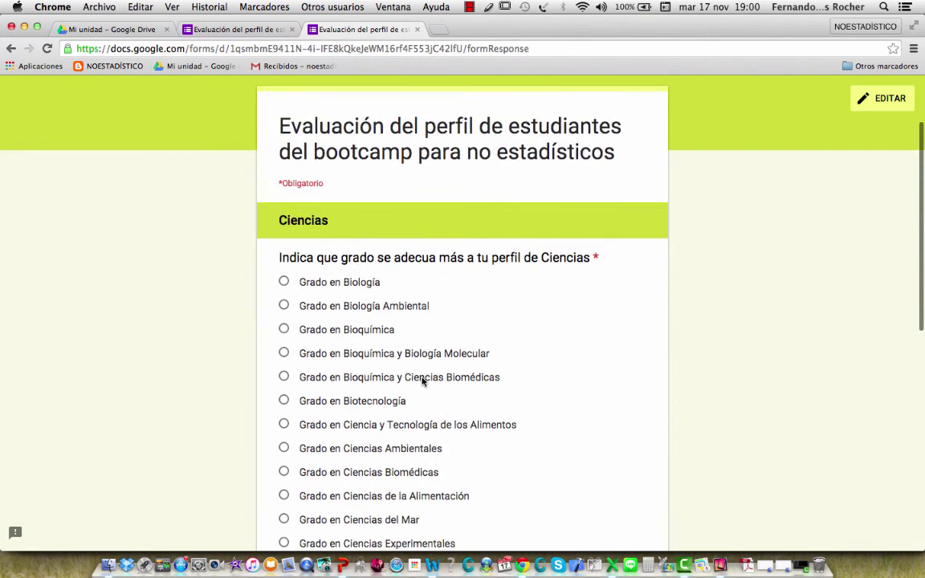
scroll(421, 382, down, 3)
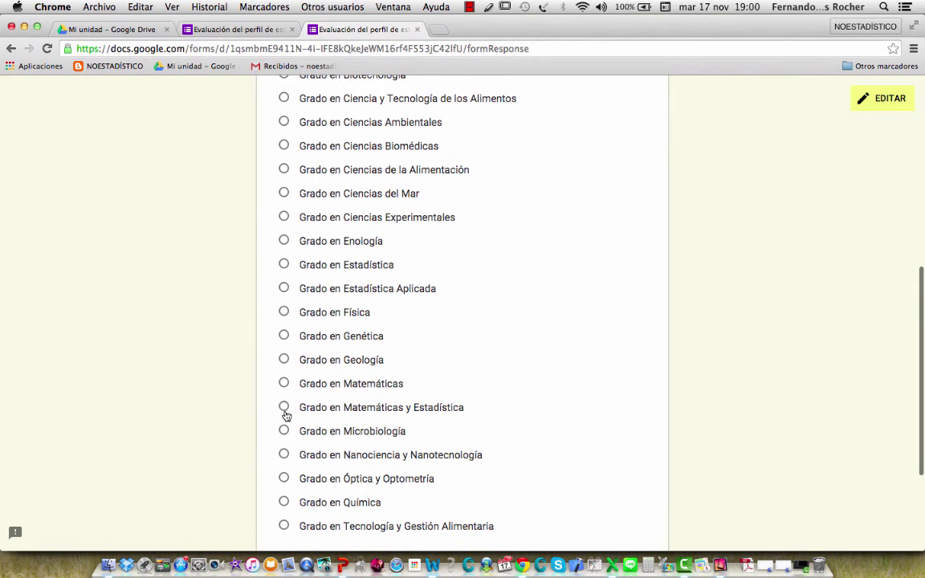
click(284, 408)
scroll(500, 387, down, 3)
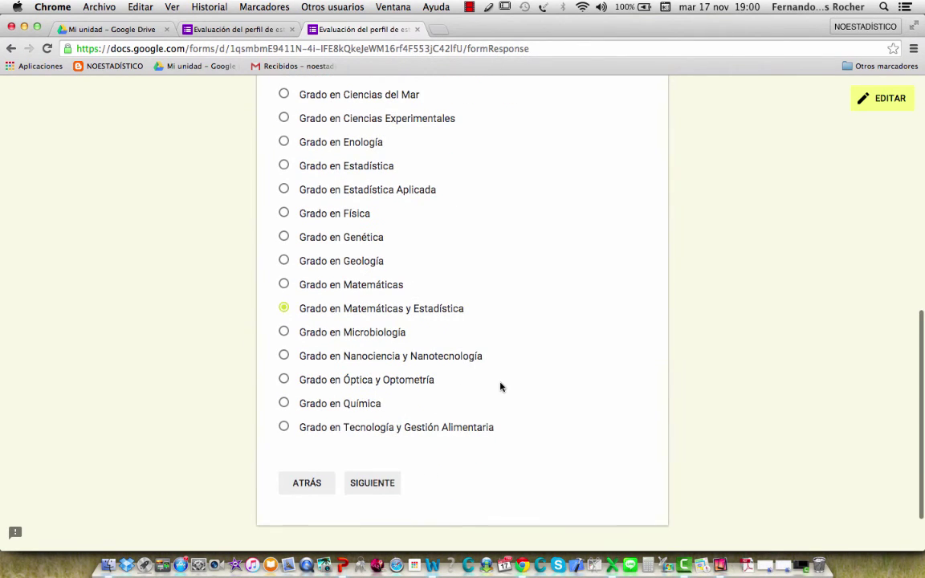
click(381, 489)
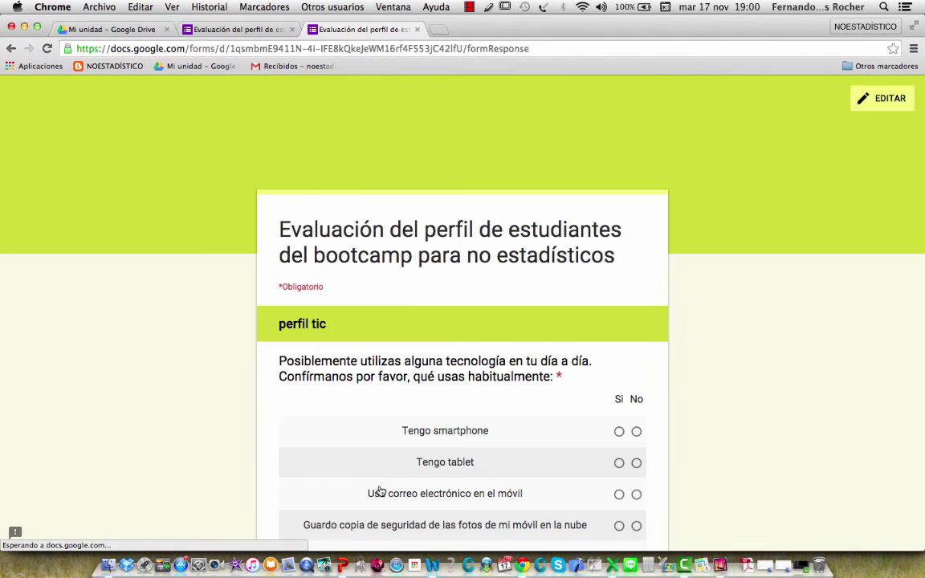
Answer Si for all six rows of the habitual technology use grid in the perfil tic section
scroll(511, 327, down, 2)
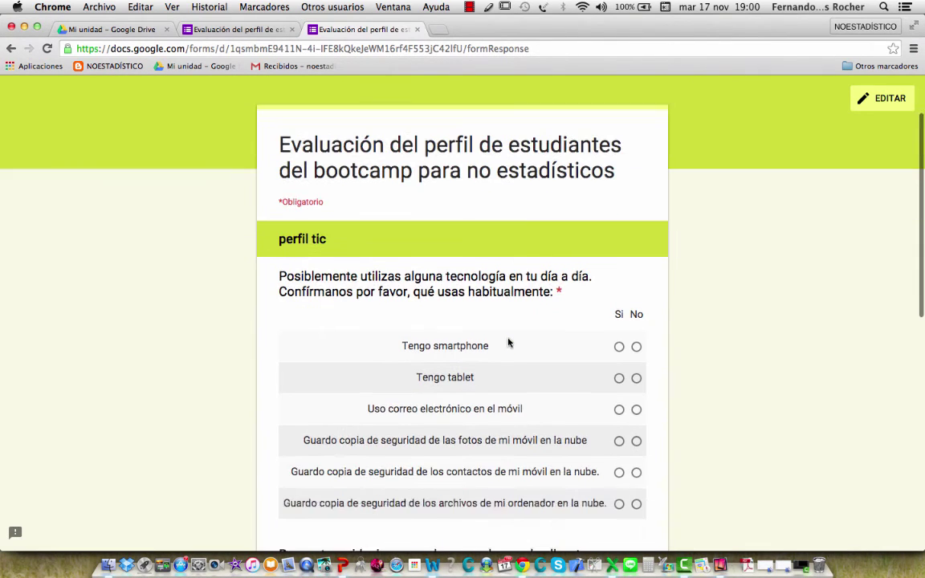
click(622, 345)
click(619, 377)
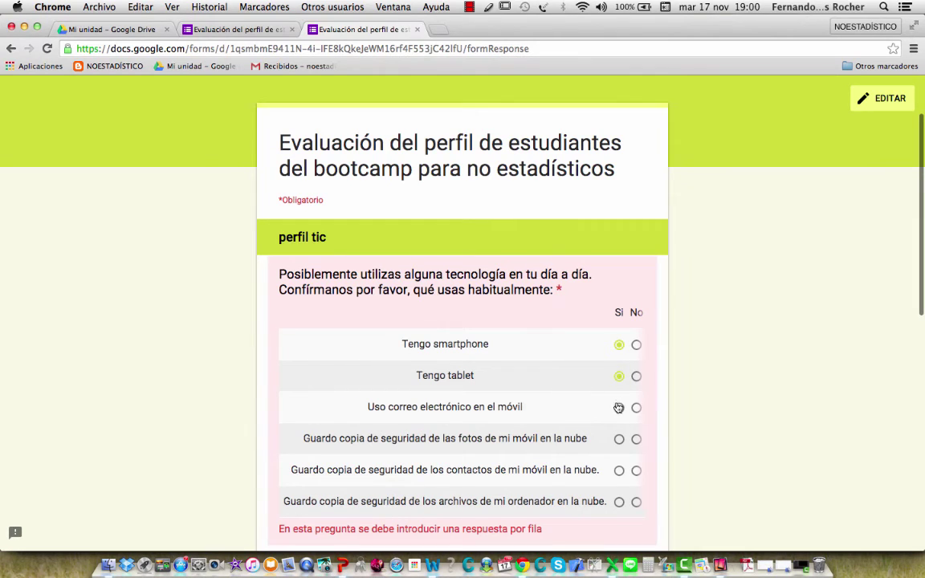
click(620, 409)
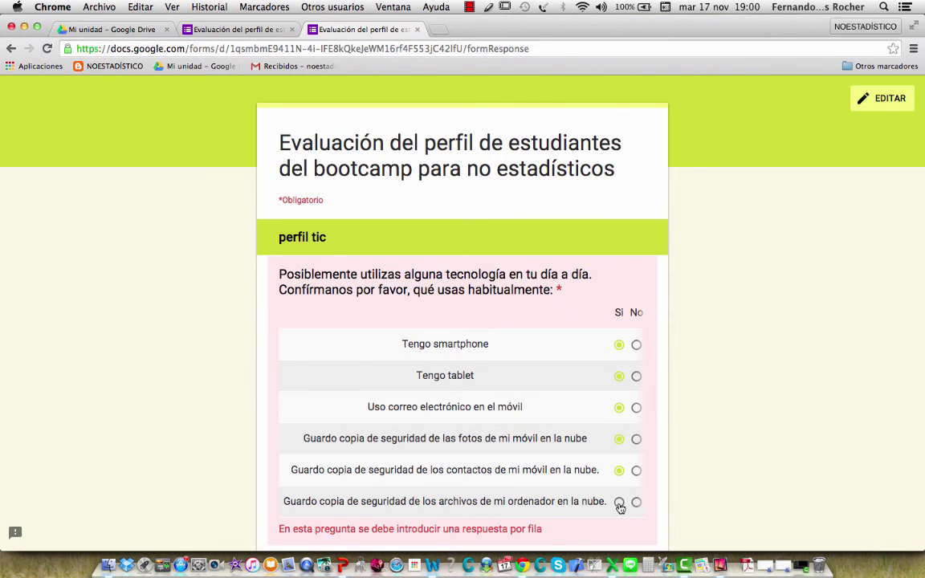
click(619, 504)
Rate videogames 2, online training 4 and everyday technology use 5 on the perfil tic scales
scroll(619, 507, down, 5)
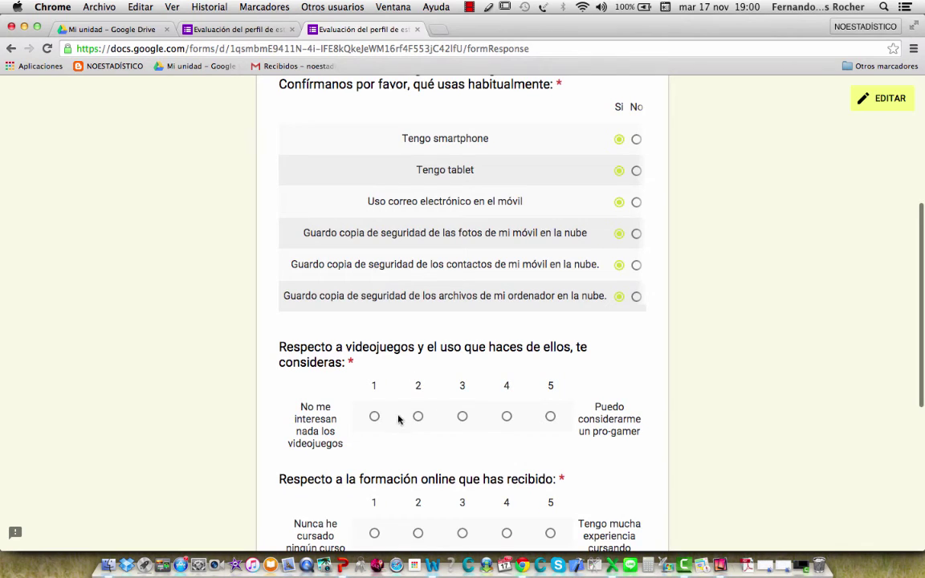
click(418, 416)
scroll(482, 422, down, 1)
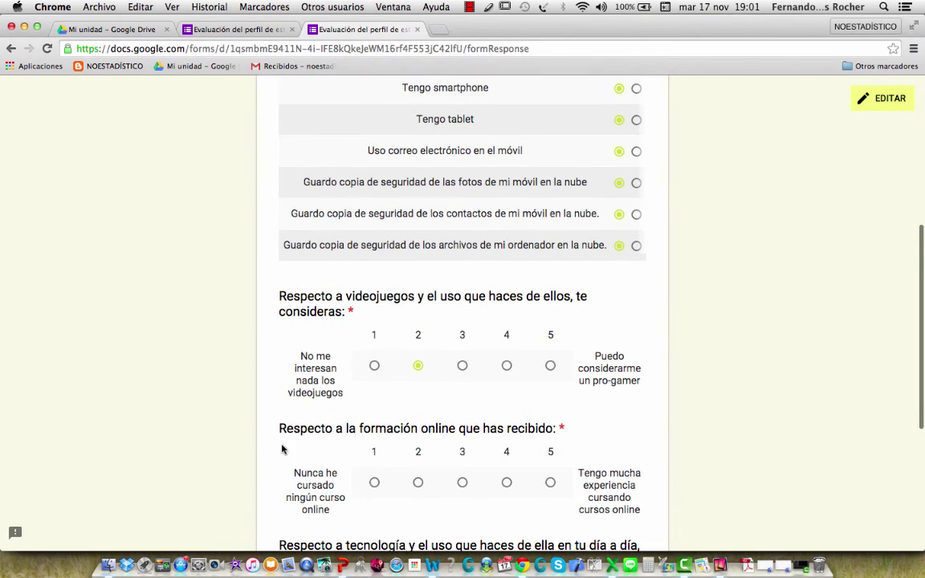
click(507, 484)
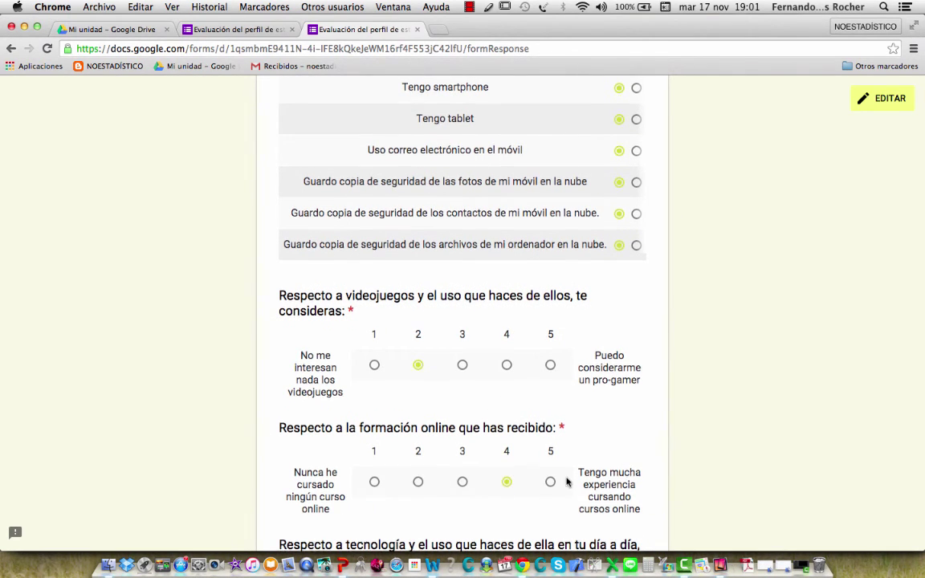
scroll(568, 482, down, 4)
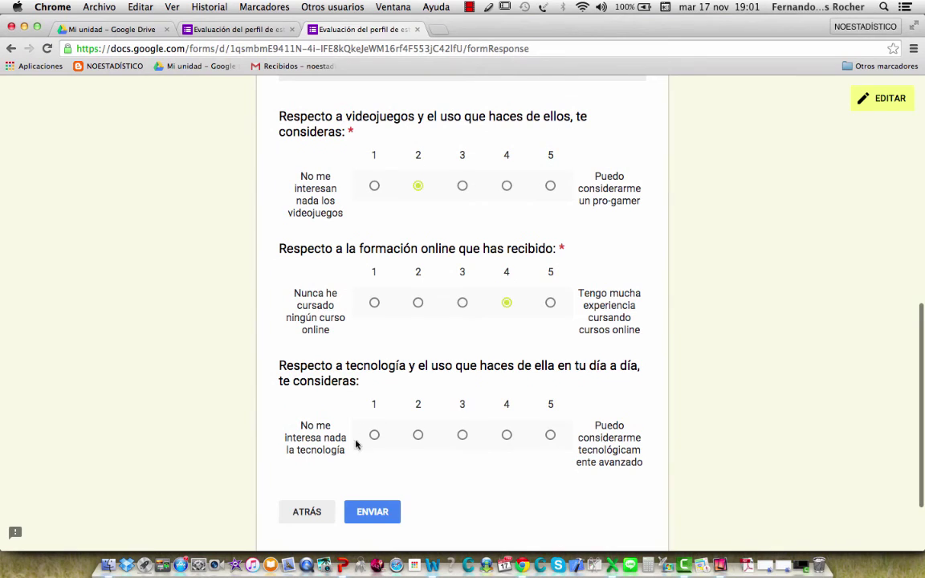
click(551, 437)
Return to the first section, change the branch answer to Artes y Humanidades and continue to its section
click(311, 513)
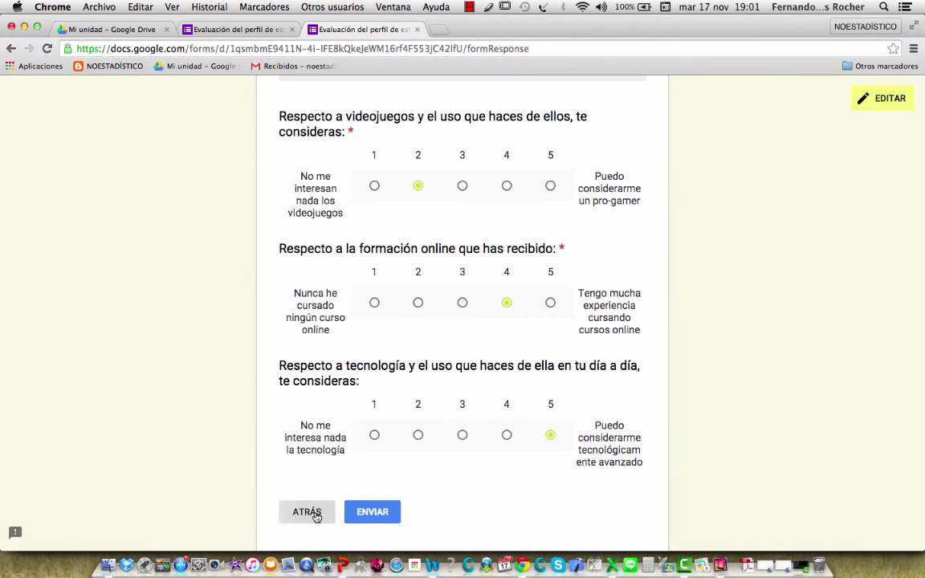
scroll(445, 438, down, 10)
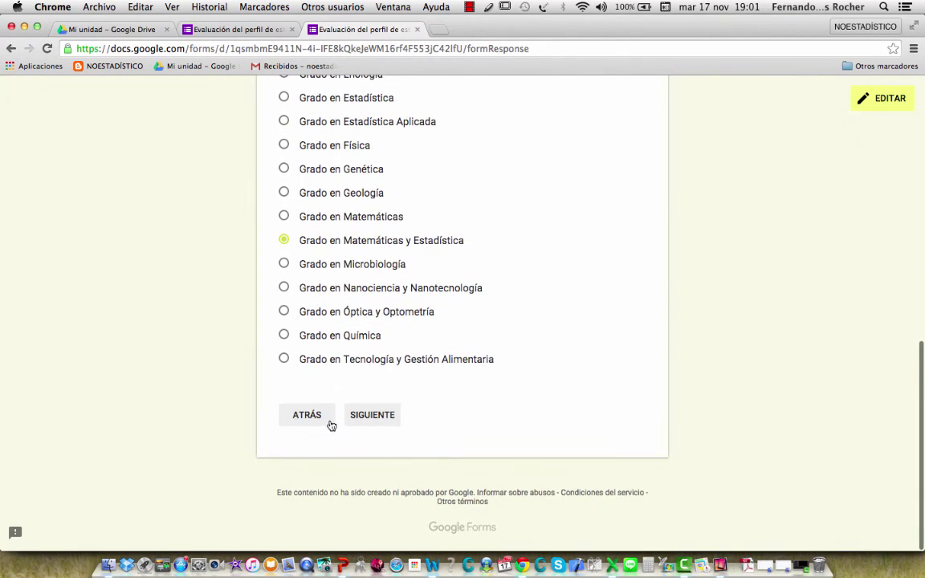
click(309, 412)
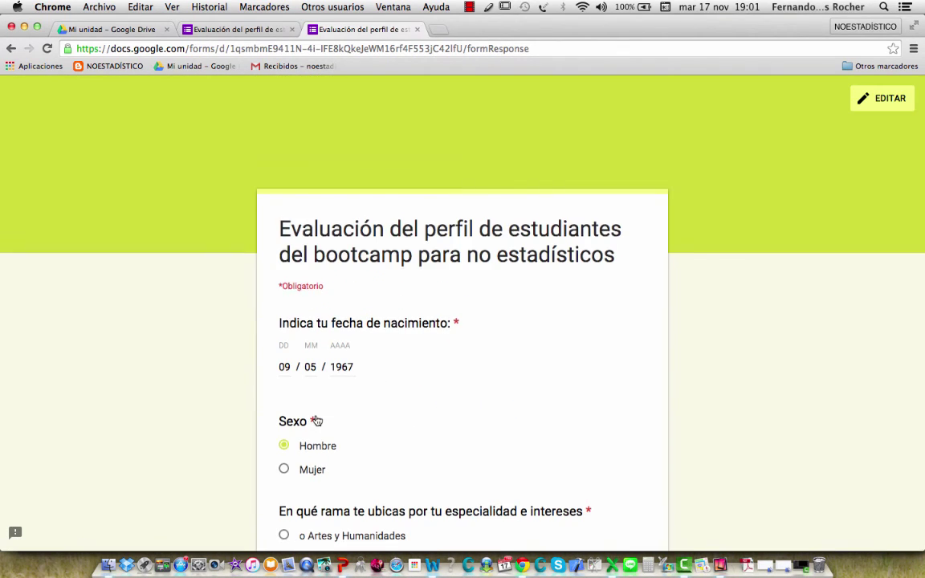
scroll(317, 421, down, 5)
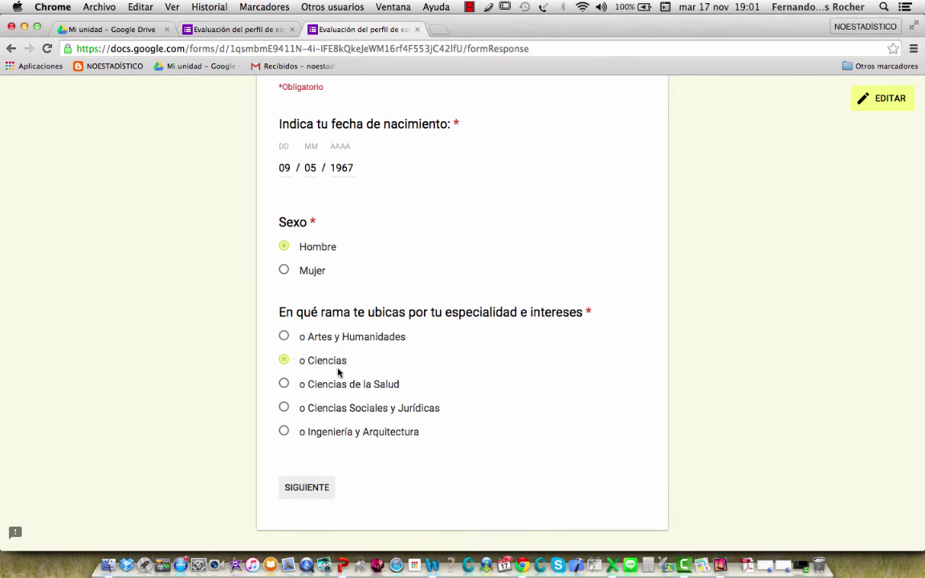
click(284, 338)
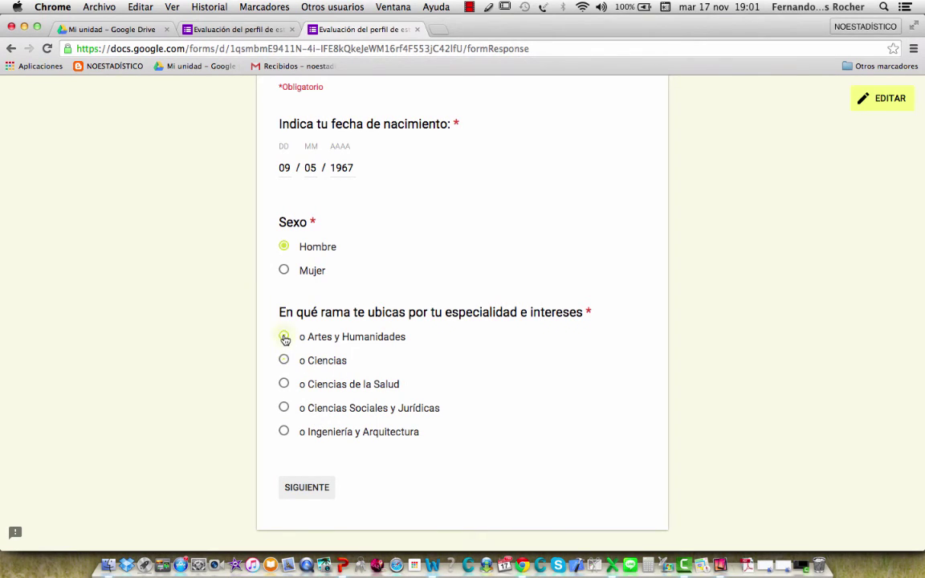
click(324, 495)
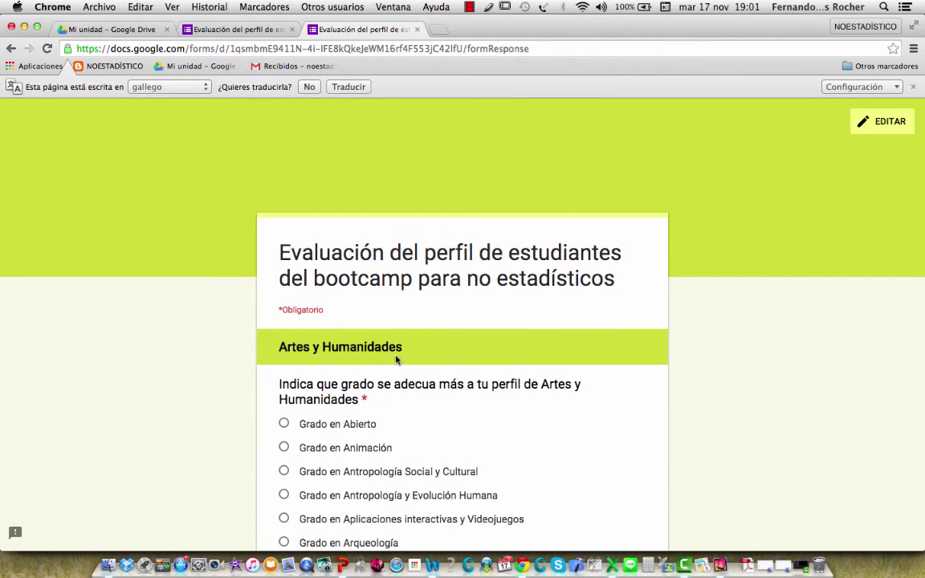
Examine the whole list of Artes y Humanidades degrees, and go back to the first section
scroll(441, 423, down, 10)
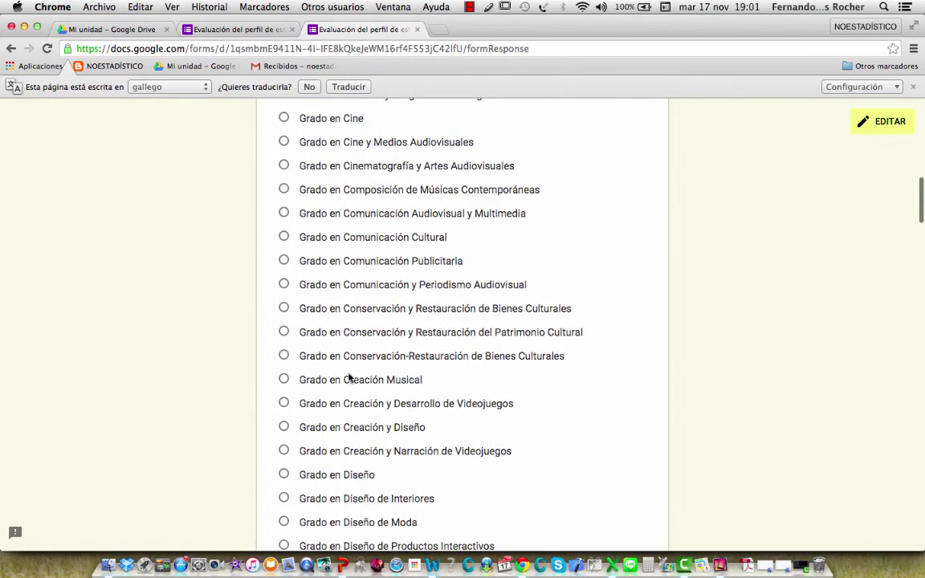
scroll(441, 418, down, 3)
scroll(440, 395, down, 3)
scroll(440, 395, down, 1)
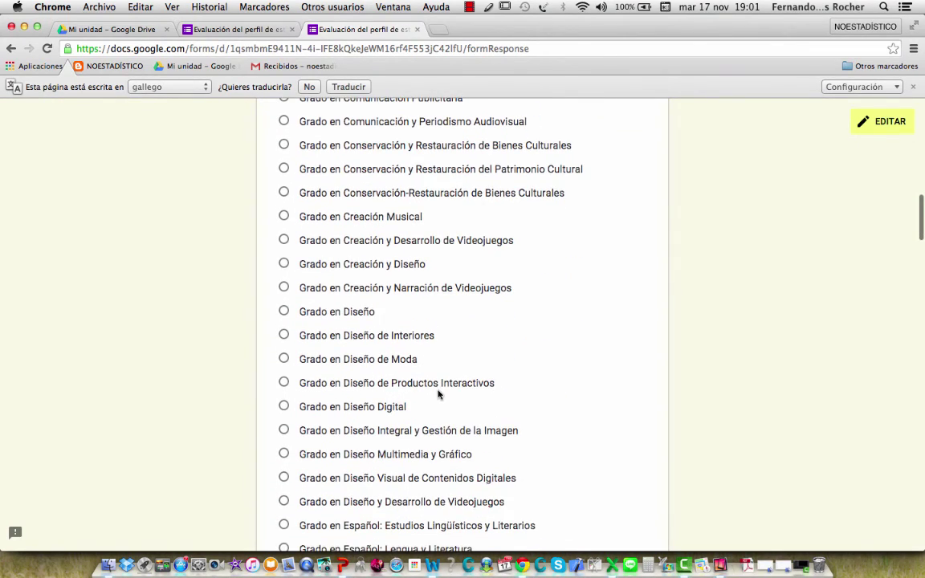
scroll(450, 321, up, 10)
scroll(450, 323, down, 12)
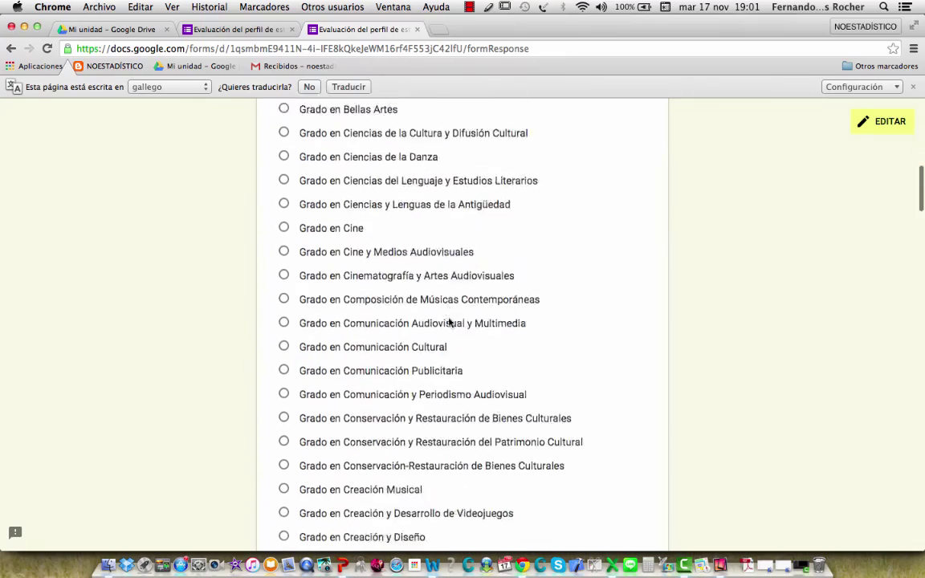
scroll(450, 322, up, 15)
scroll(450, 322, down, 20)
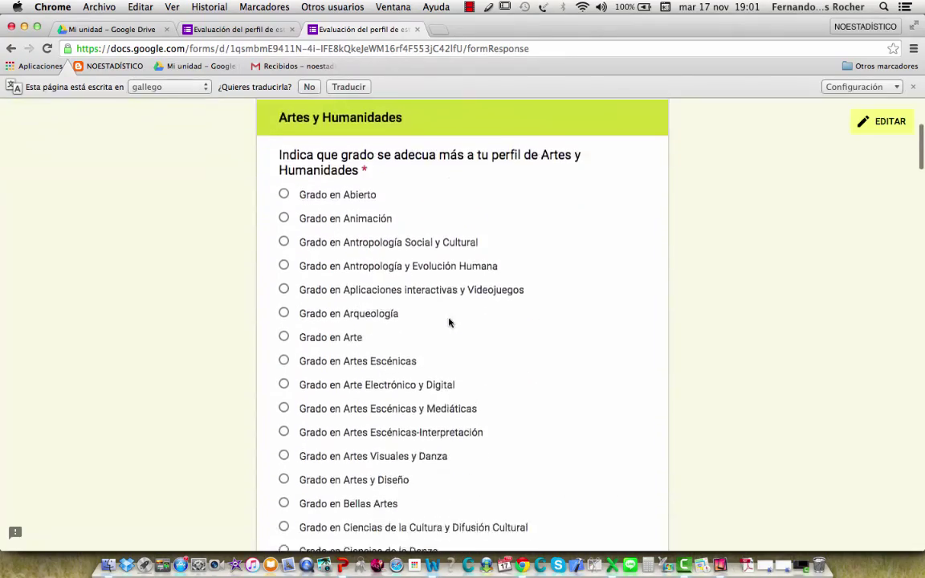
scroll(449, 332, down, 10)
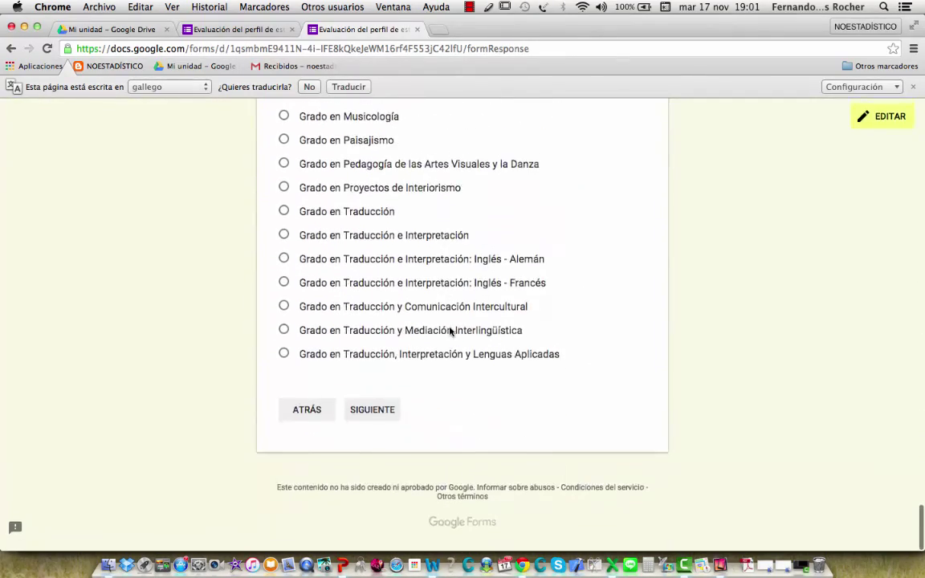
click(322, 422)
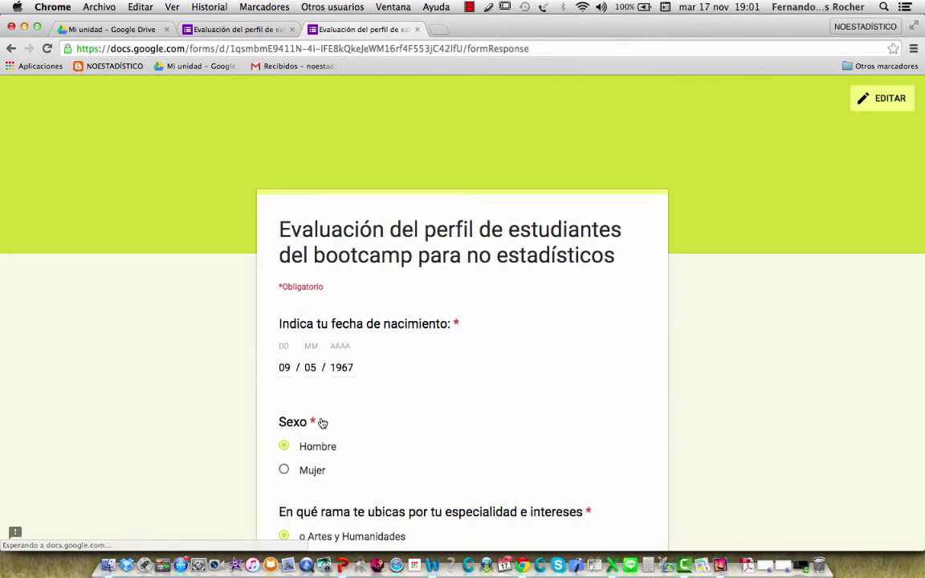
Change the branch answer to Ingeniería y Arquitectura and continue to its section
scroll(467, 409, down, 5)
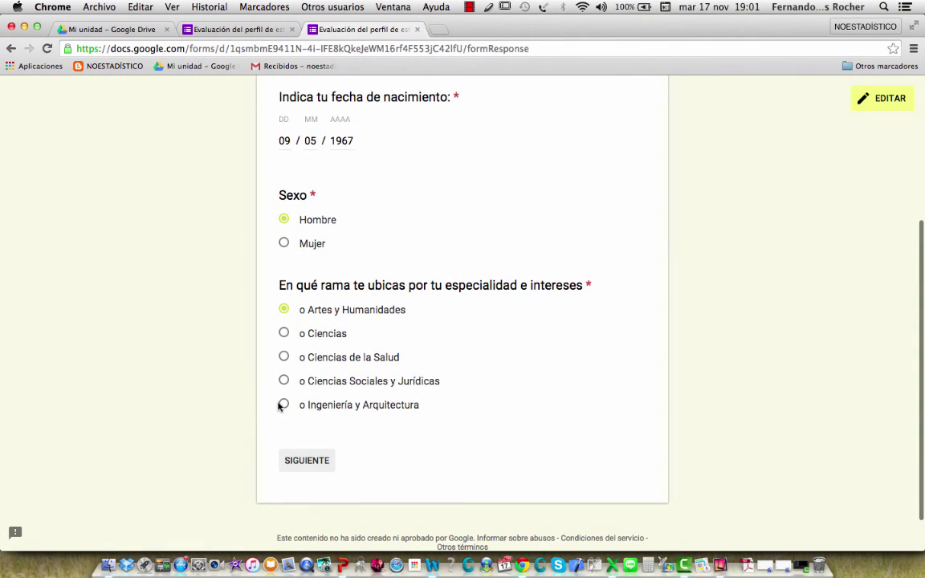
click(284, 406)
click(312, 463)
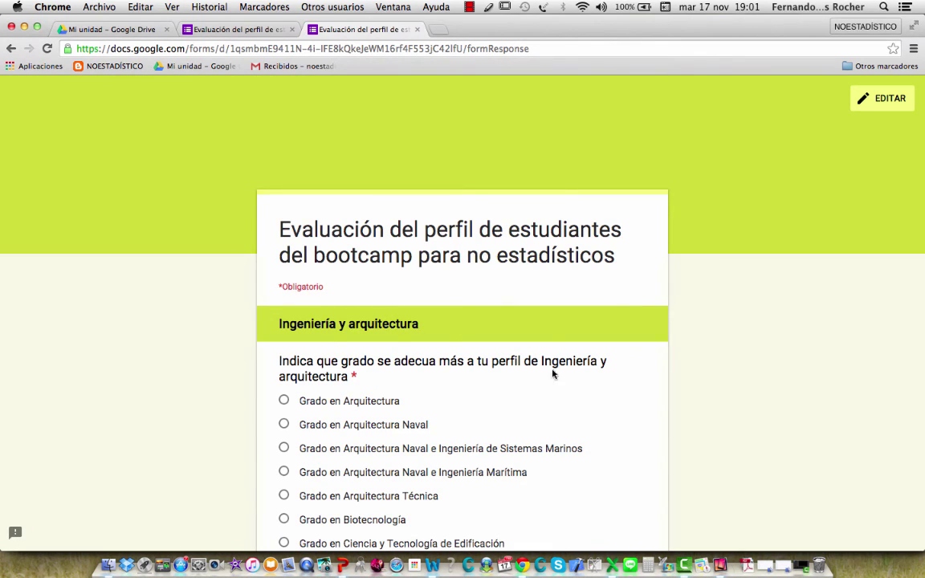
Choose Grado en Ingeniería de Organización in the Ingeniería y arquitectura degree list and continue to the perfil tic section
scroll(463, 411, down, 20)
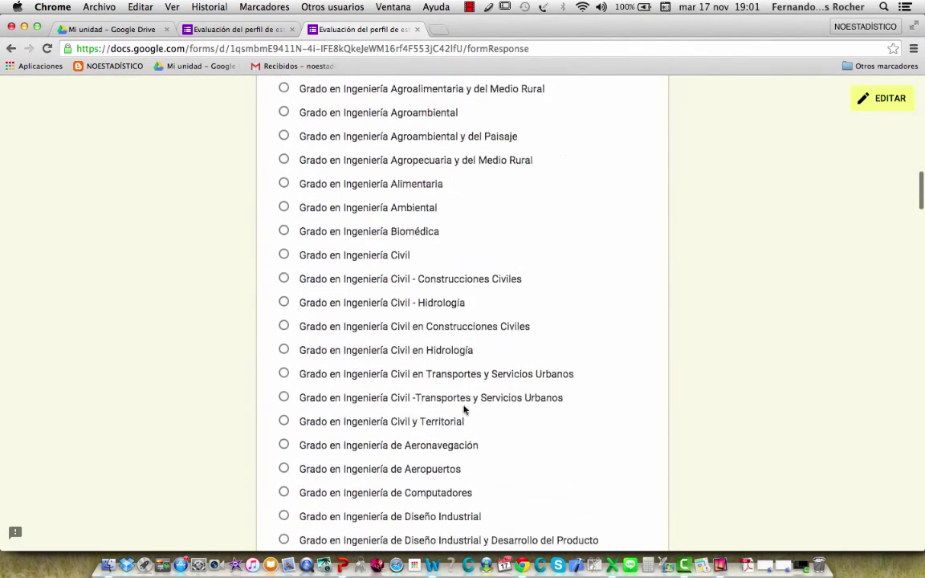
scroll(464, 410, down, 10)
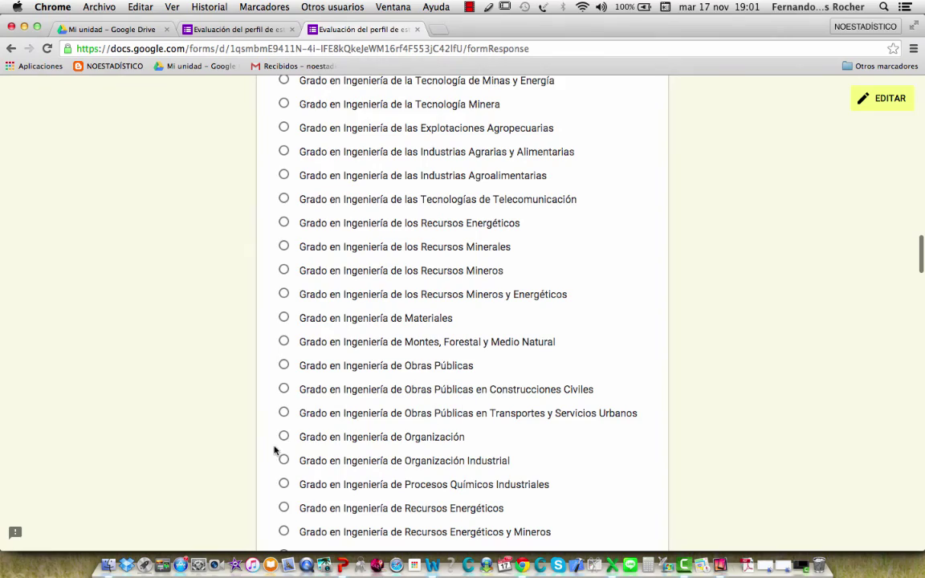
click(285, 438)
scroll(459, 437, down, 15)
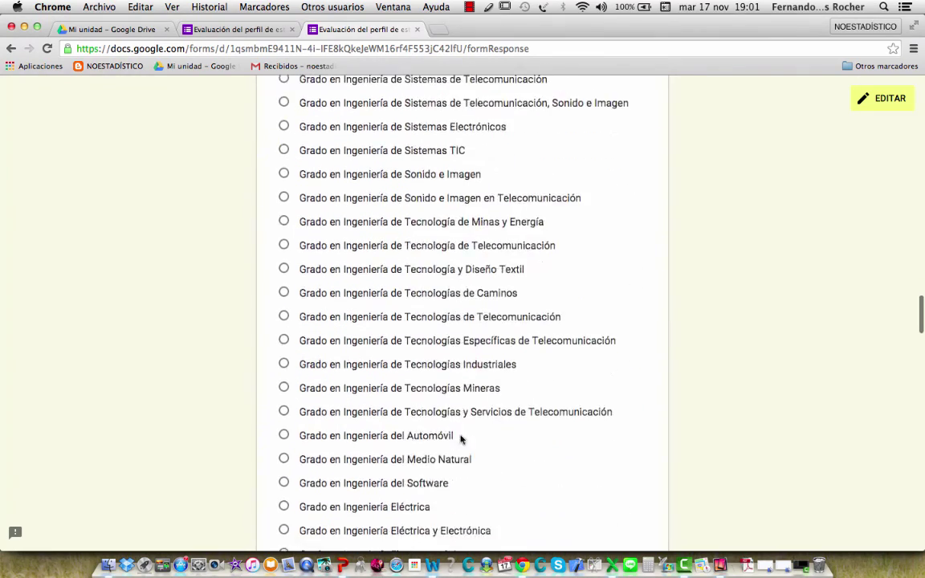
scroll(462, 438, down, 20)
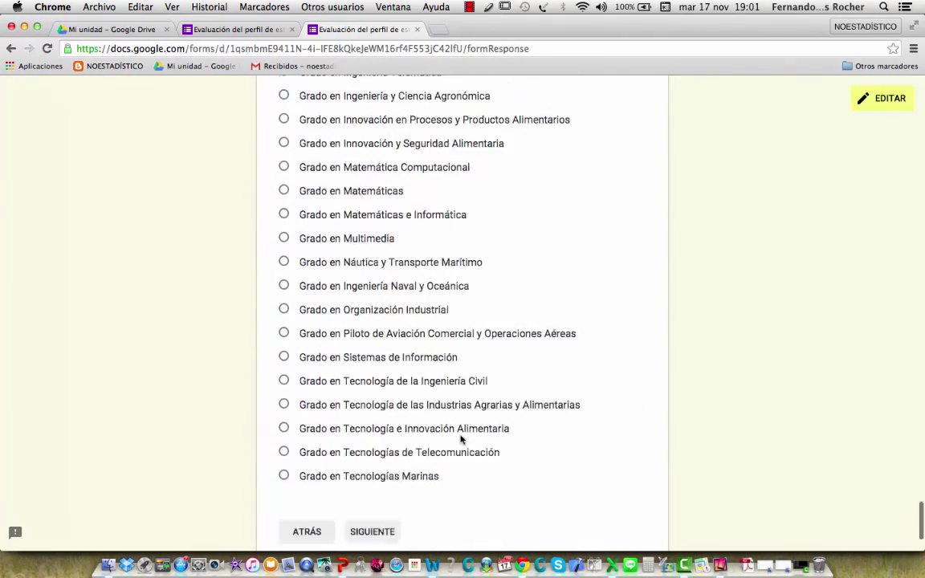
click(372, 411)
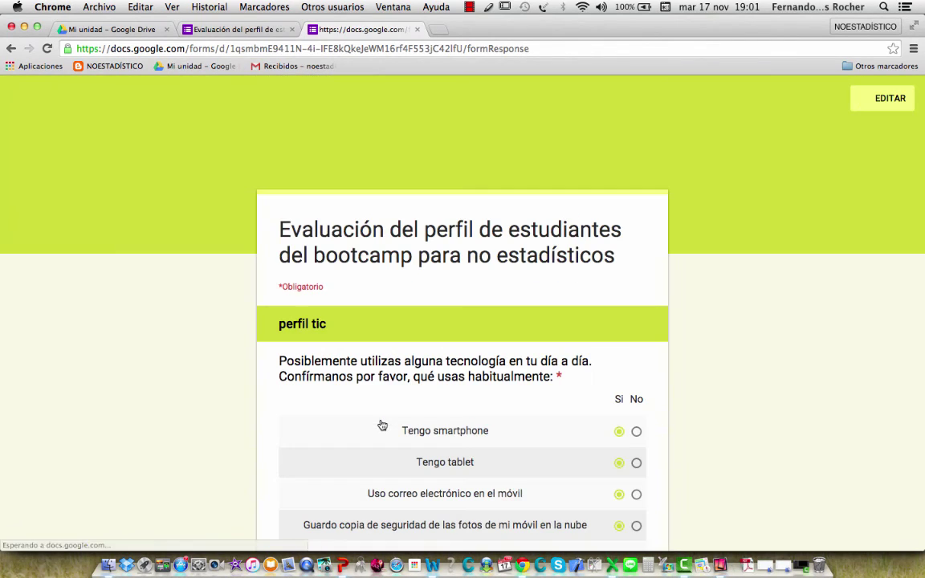
Review the existing answers in the perfil tic section and submit the test response
scroll(478, 382, down, 10)
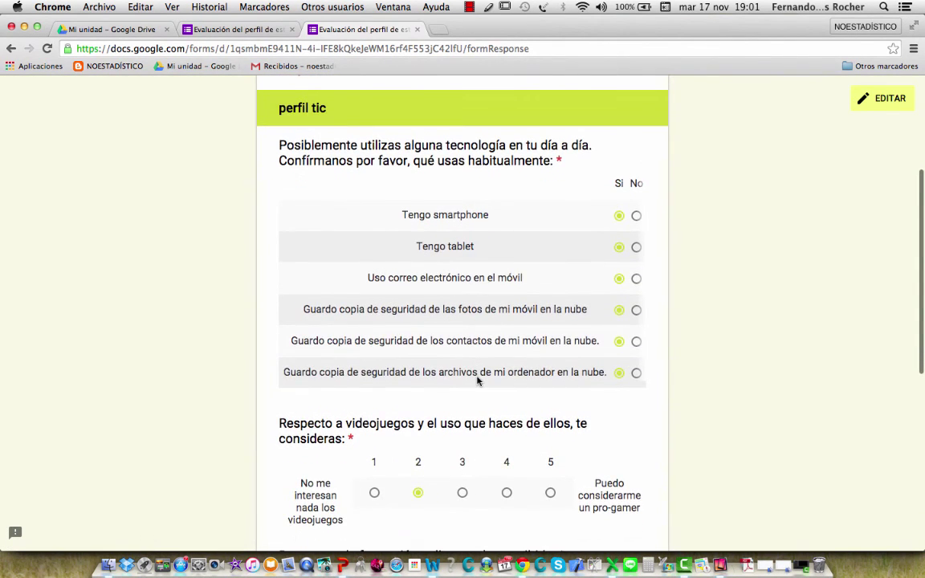
scroll(478, 381, down, 5)
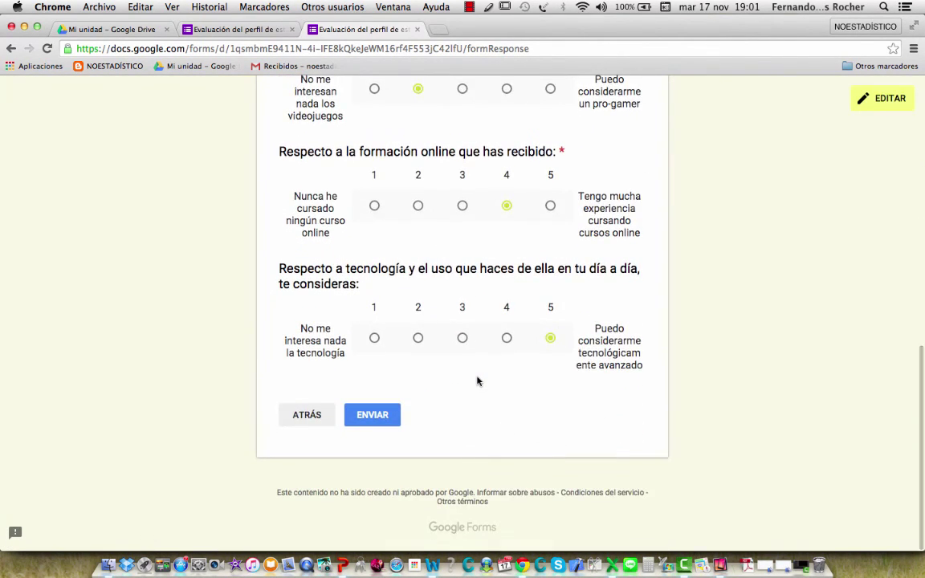
scroll(478, 381, up, 3)
scroll(478, 382, down, 3)
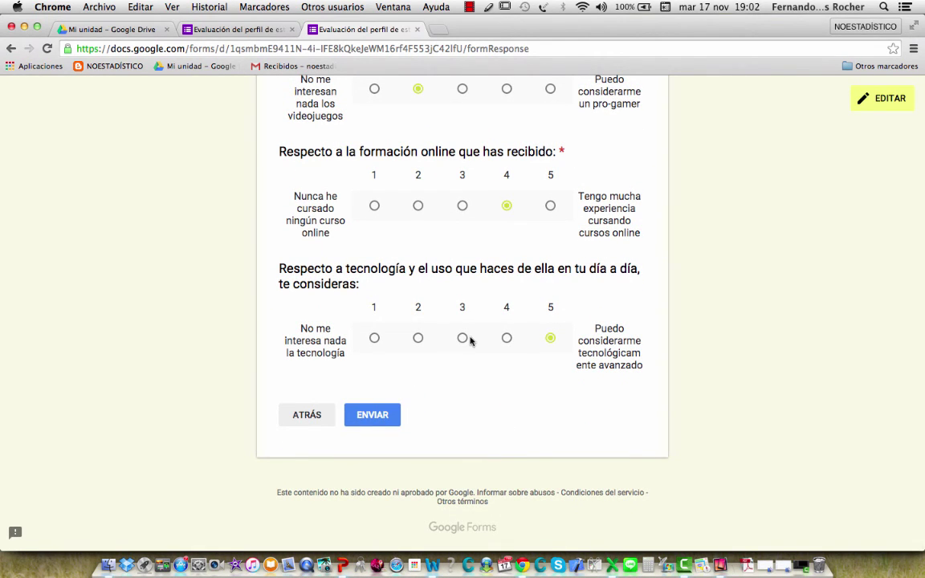
click(370, 414)
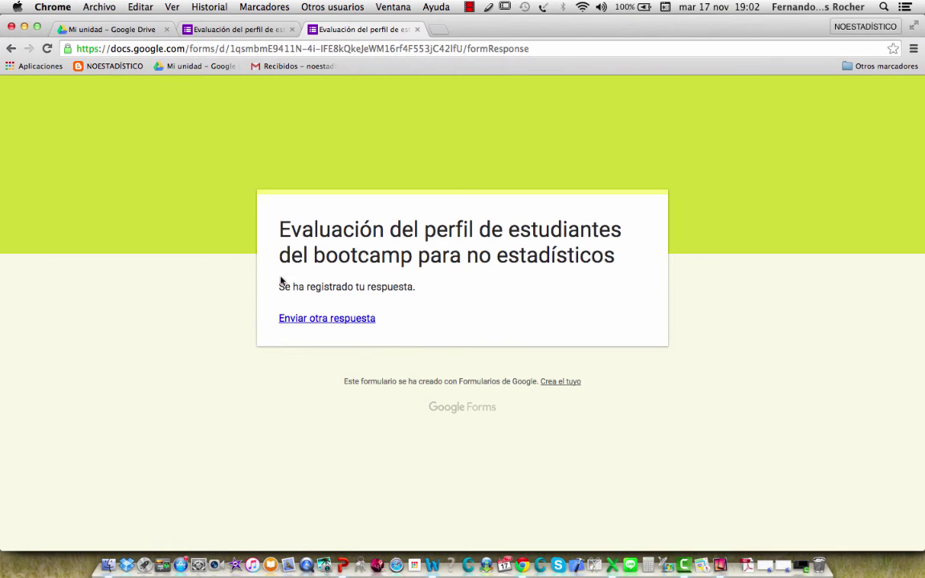
Return to the form editor, disable the Enviar otra respuesta link, enable the progress bar and save the settings
click(255, 29)
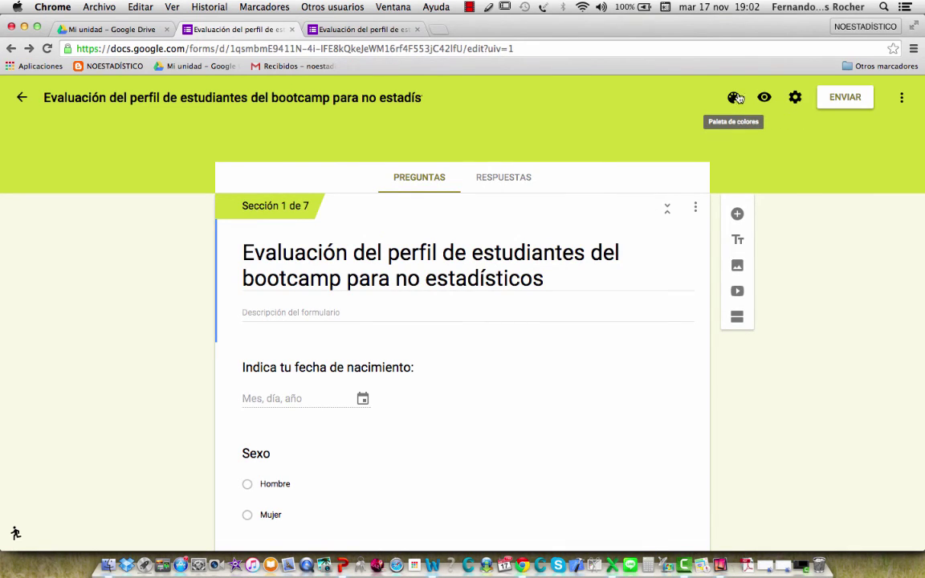
click(795, 98)
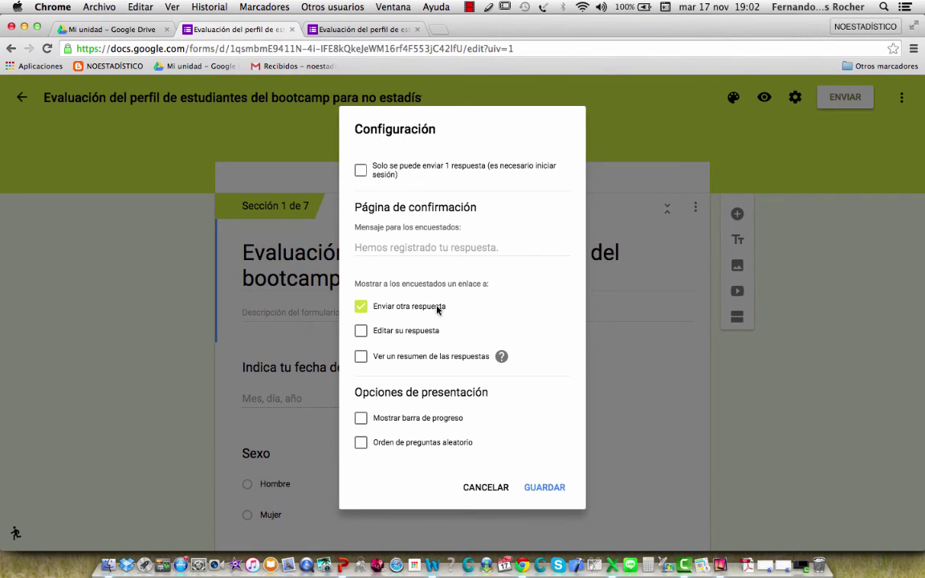
click(363, 308)
click(362, 420)
click(556, 489)
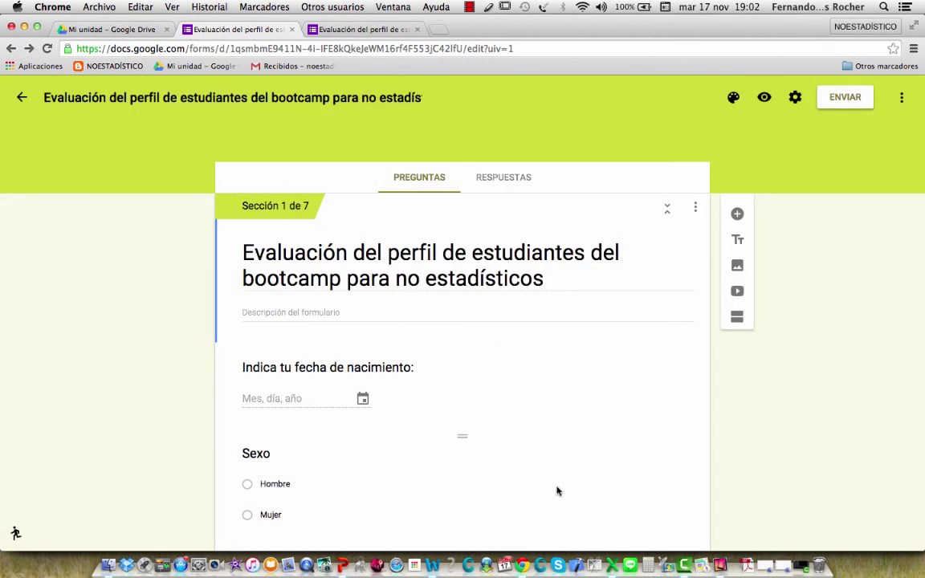
Examine the form's sending options by e-mail, shortened link and embedded HTML, and close the dialog without sending
click(843, 98)
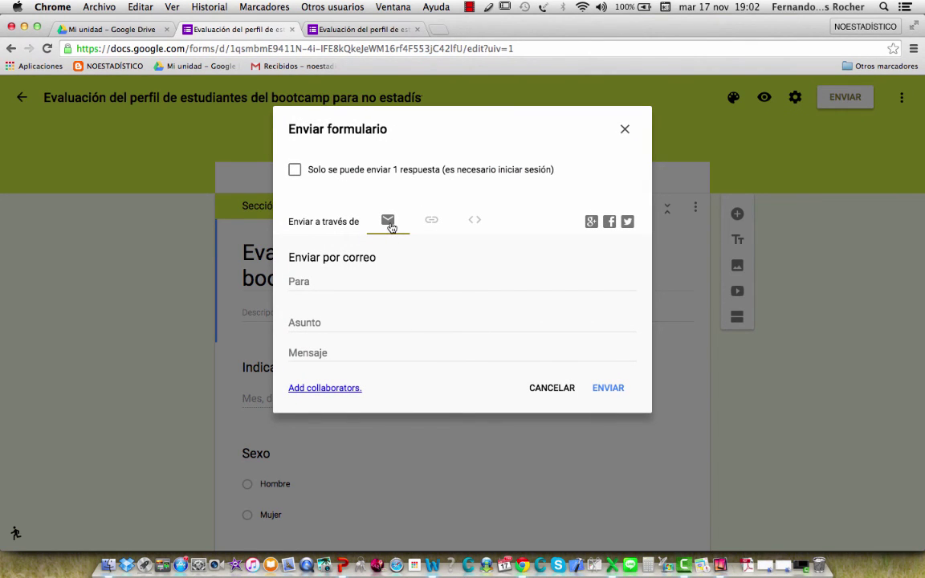
click(433, 225)
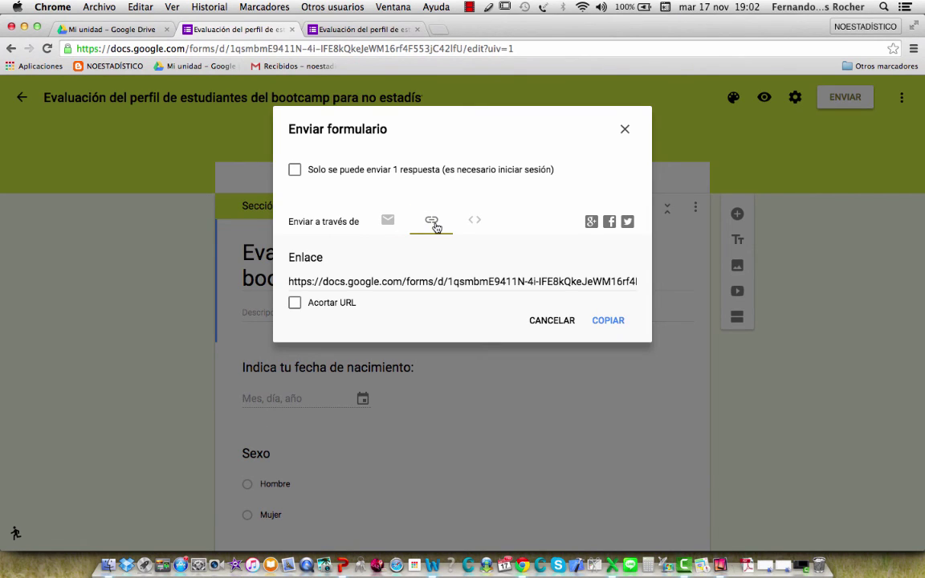
click(296, 303)
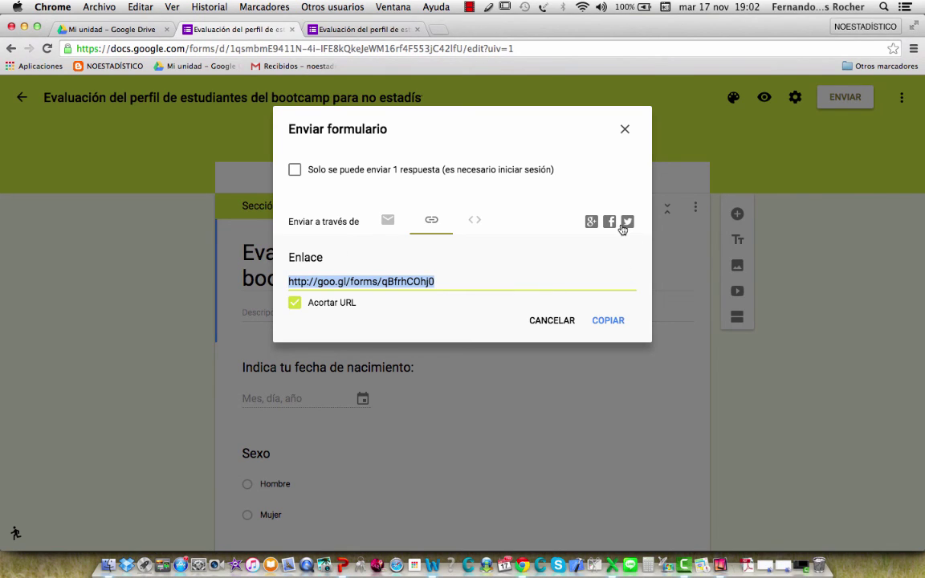
click(476, 219)
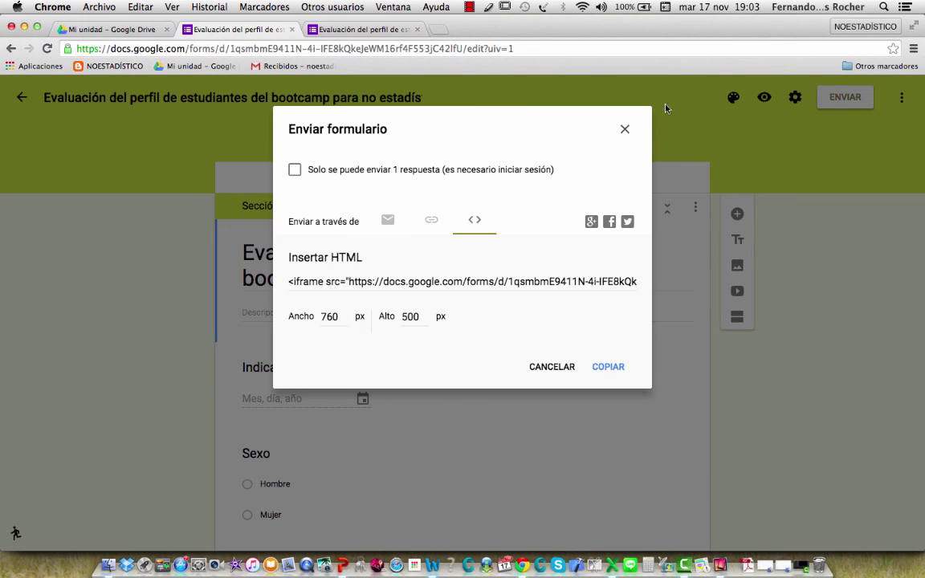
click(626, 130)
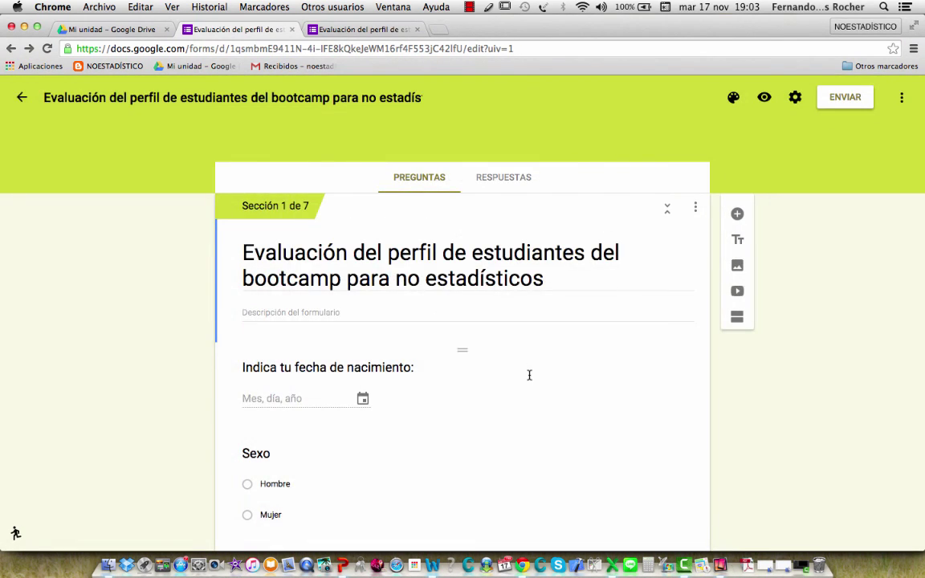
Open the branch question in section 1 and examine which section each answer leads to
scroll(529, 375, down, 4)
scroll(530, 375, down, 3)
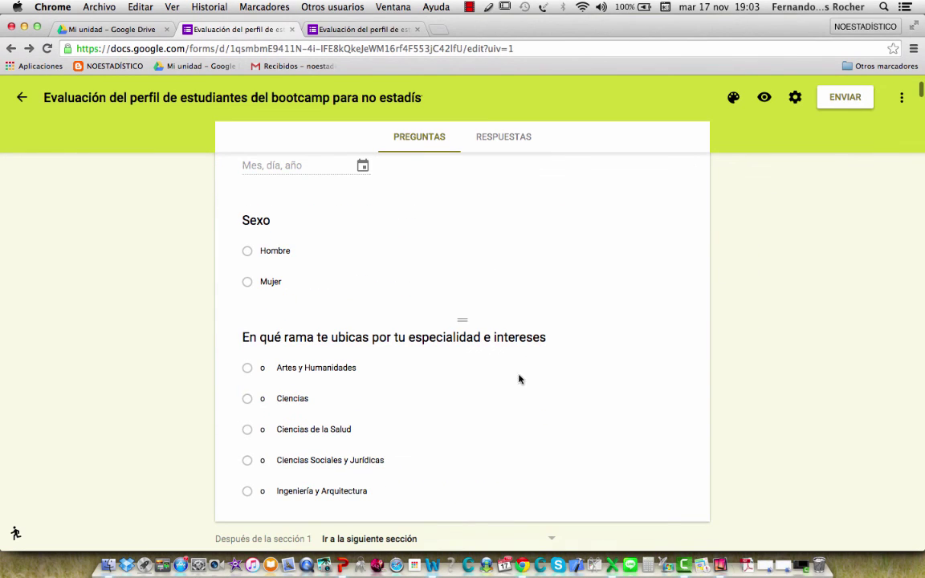
click(492, 339)
click(492, 339)
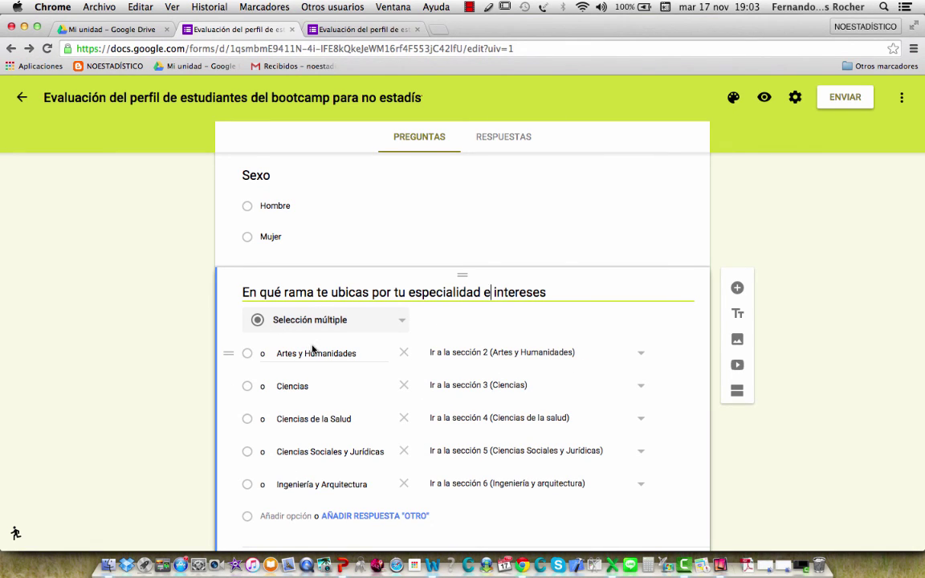
scroll(433, 370, down, 4)
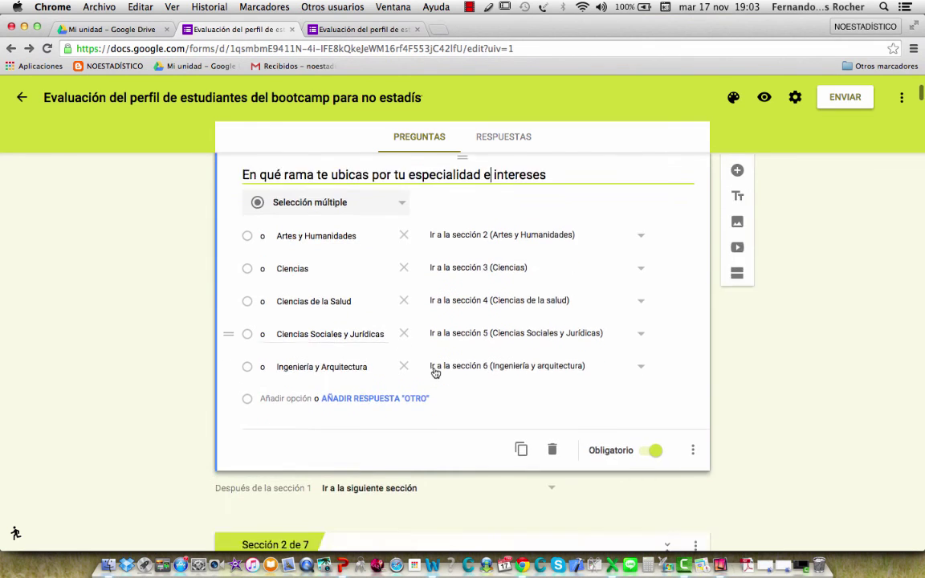
Examine the Artes y Humanidades section, its jump destination and the start of Ciencias, and go back to the branch question
scroll(448, 506, down, 9)
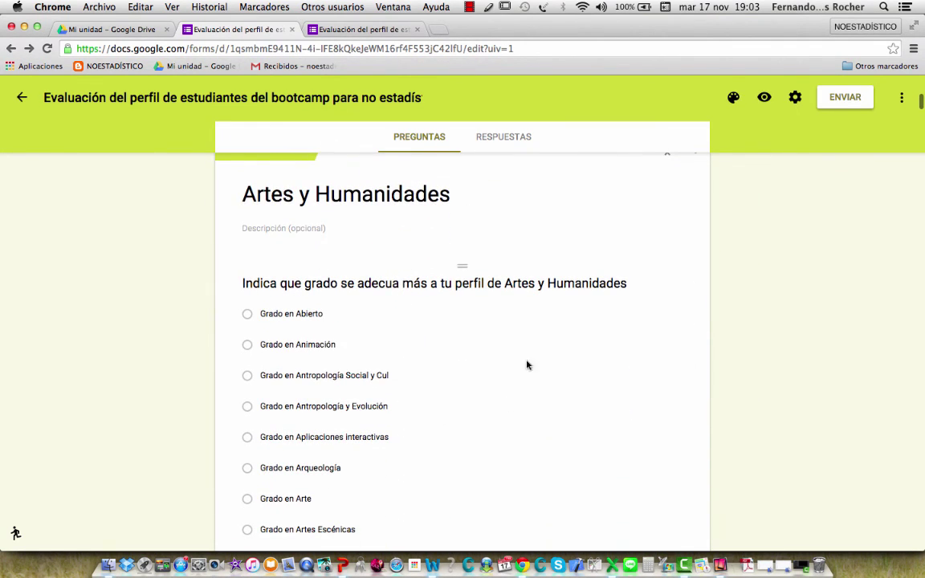
scroll(468, 332, down, 15)
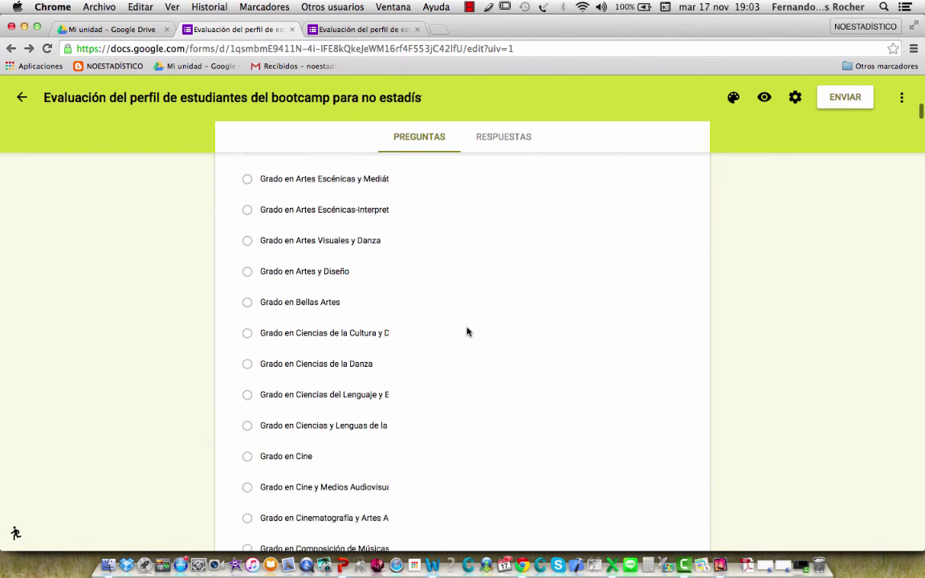
scroll(467, 332, down, 20)
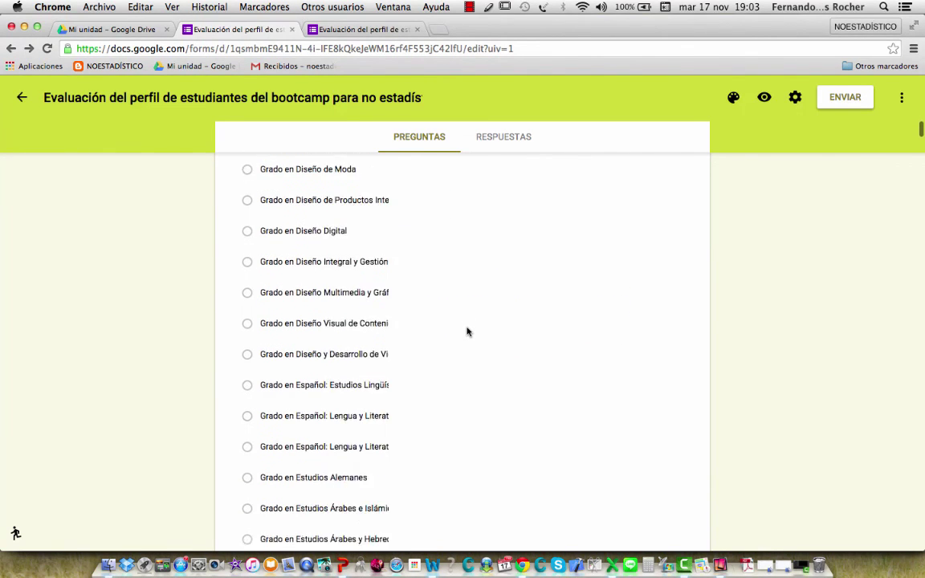
scroll(467, 332, down, 20)
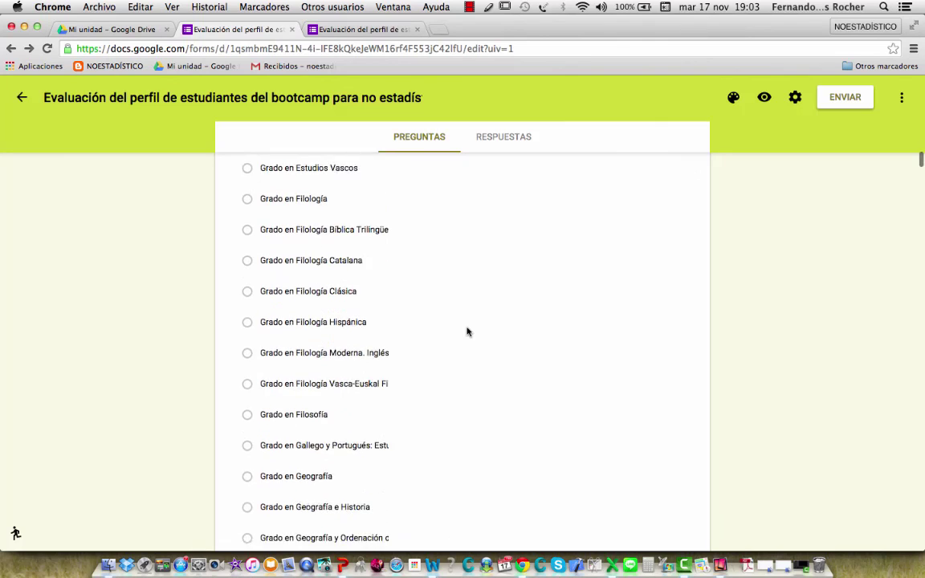
scroll(467, 332, down, 20)
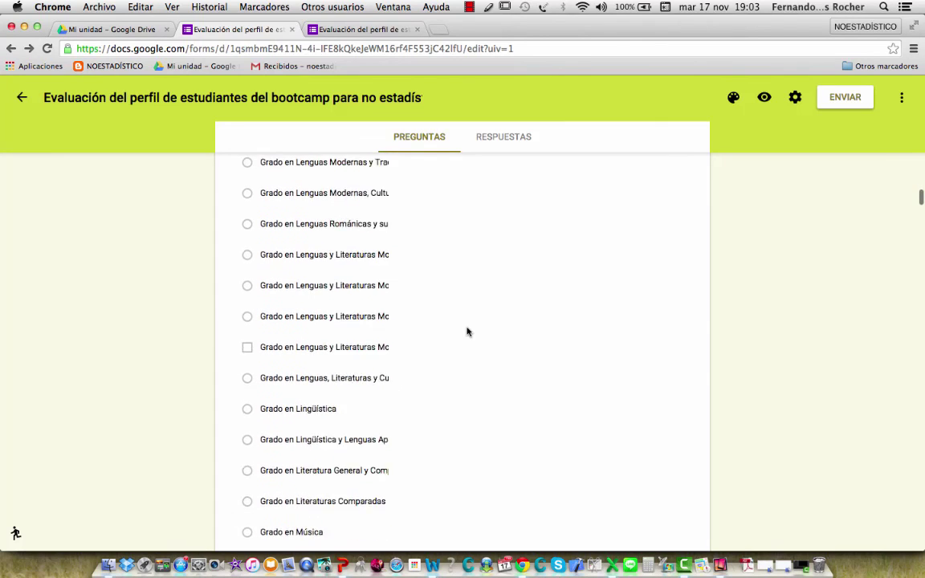
scroll(468, 332, down, 12)
scroll(468, 332, up, 3)
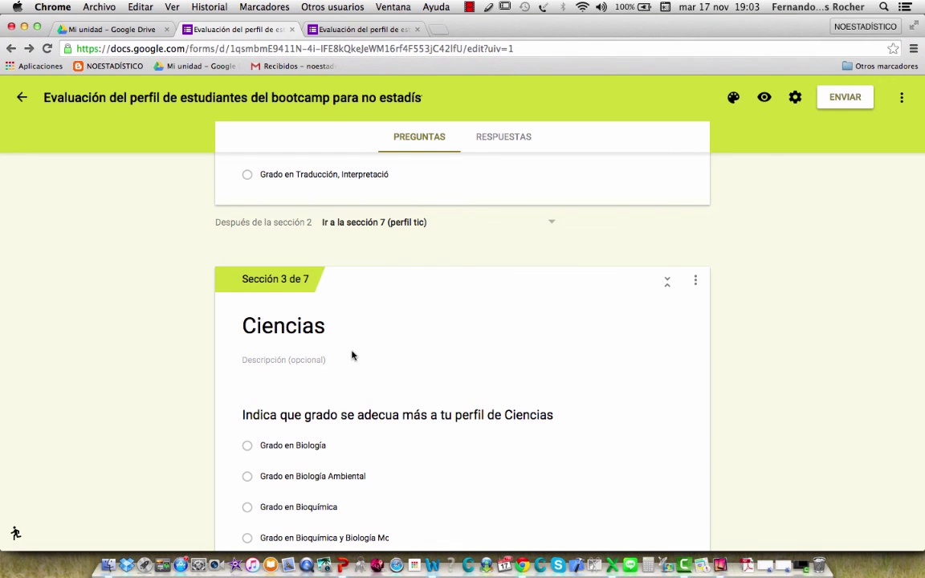
scroll(352, 356, down, 2)
scroll(352, 356, down, 15)
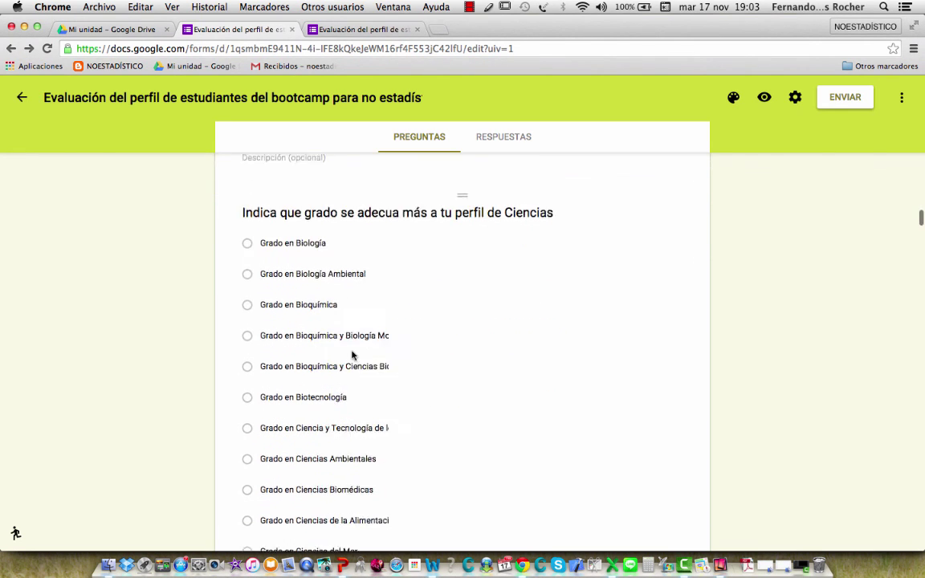
scroll(352, 351, up, 5)
scroll(352, 351, up, 20)
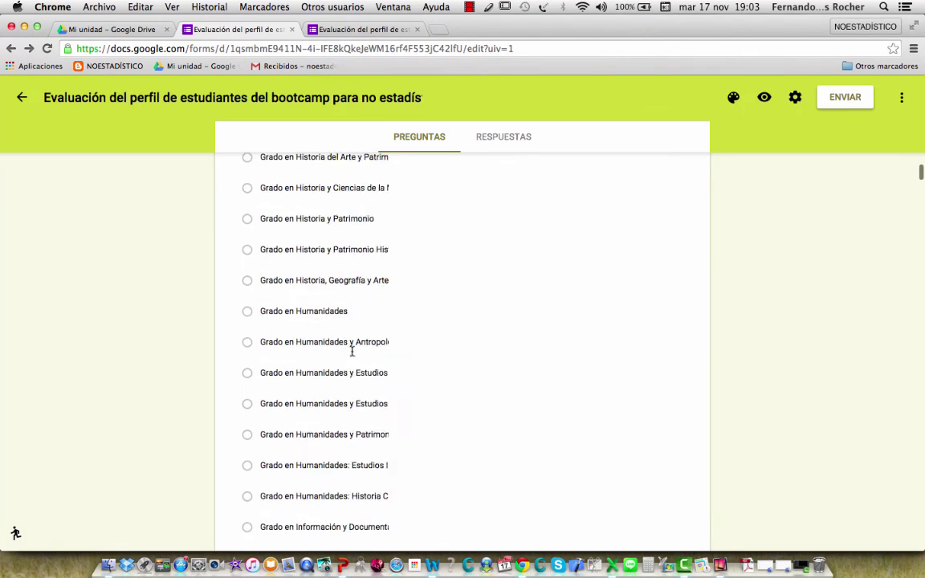
scroll(351, 351, up, 20)
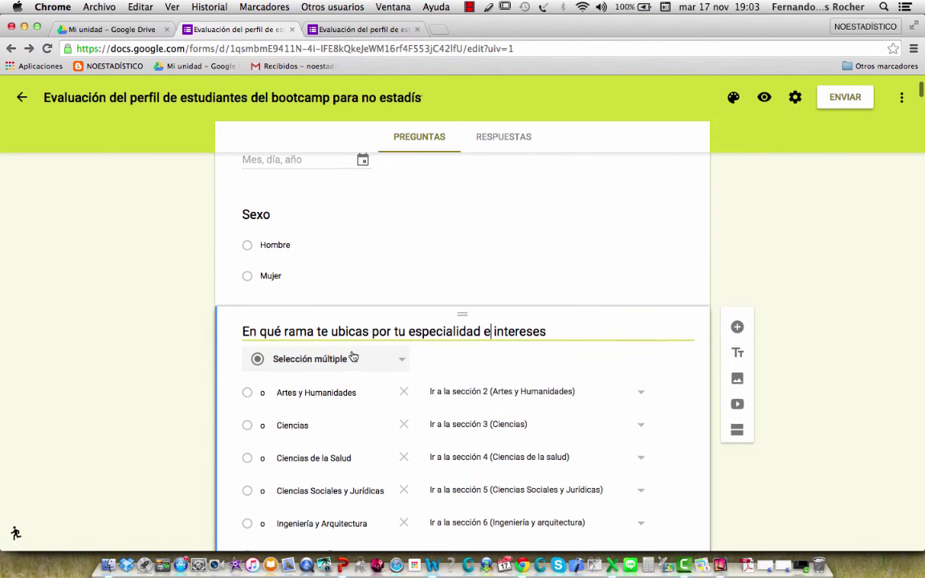
scroll(351, 356, up, 5)
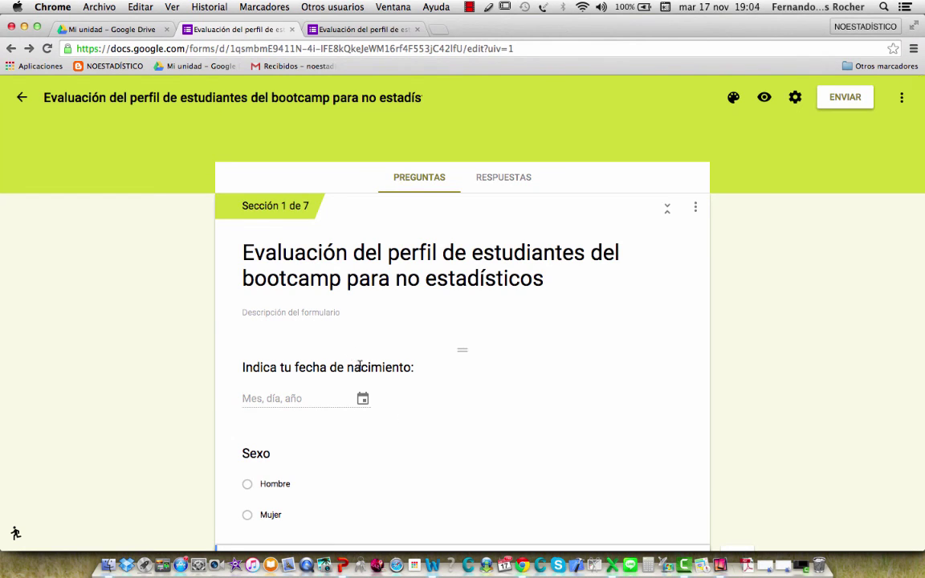
scroll(439, 410, down, 5)
scroll(439, 410, down, 1)
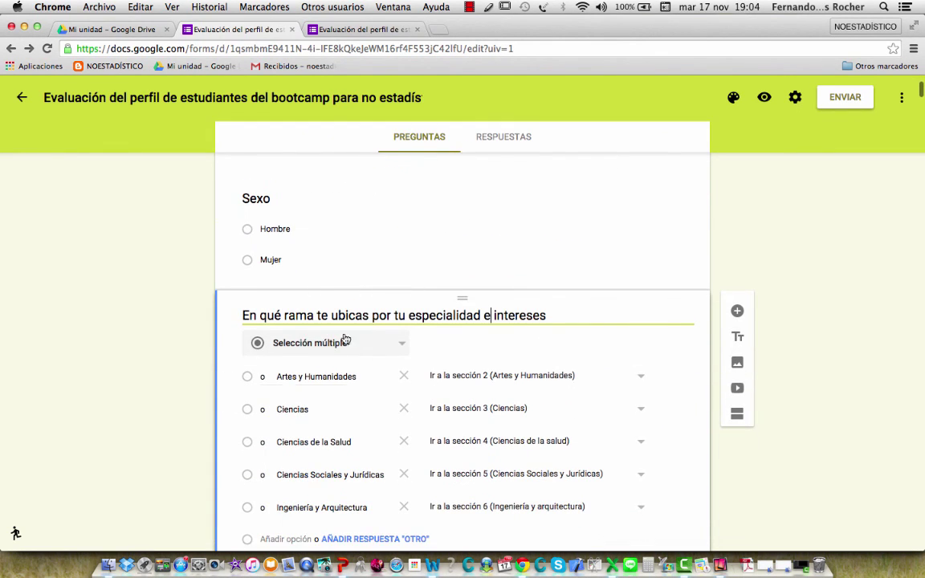